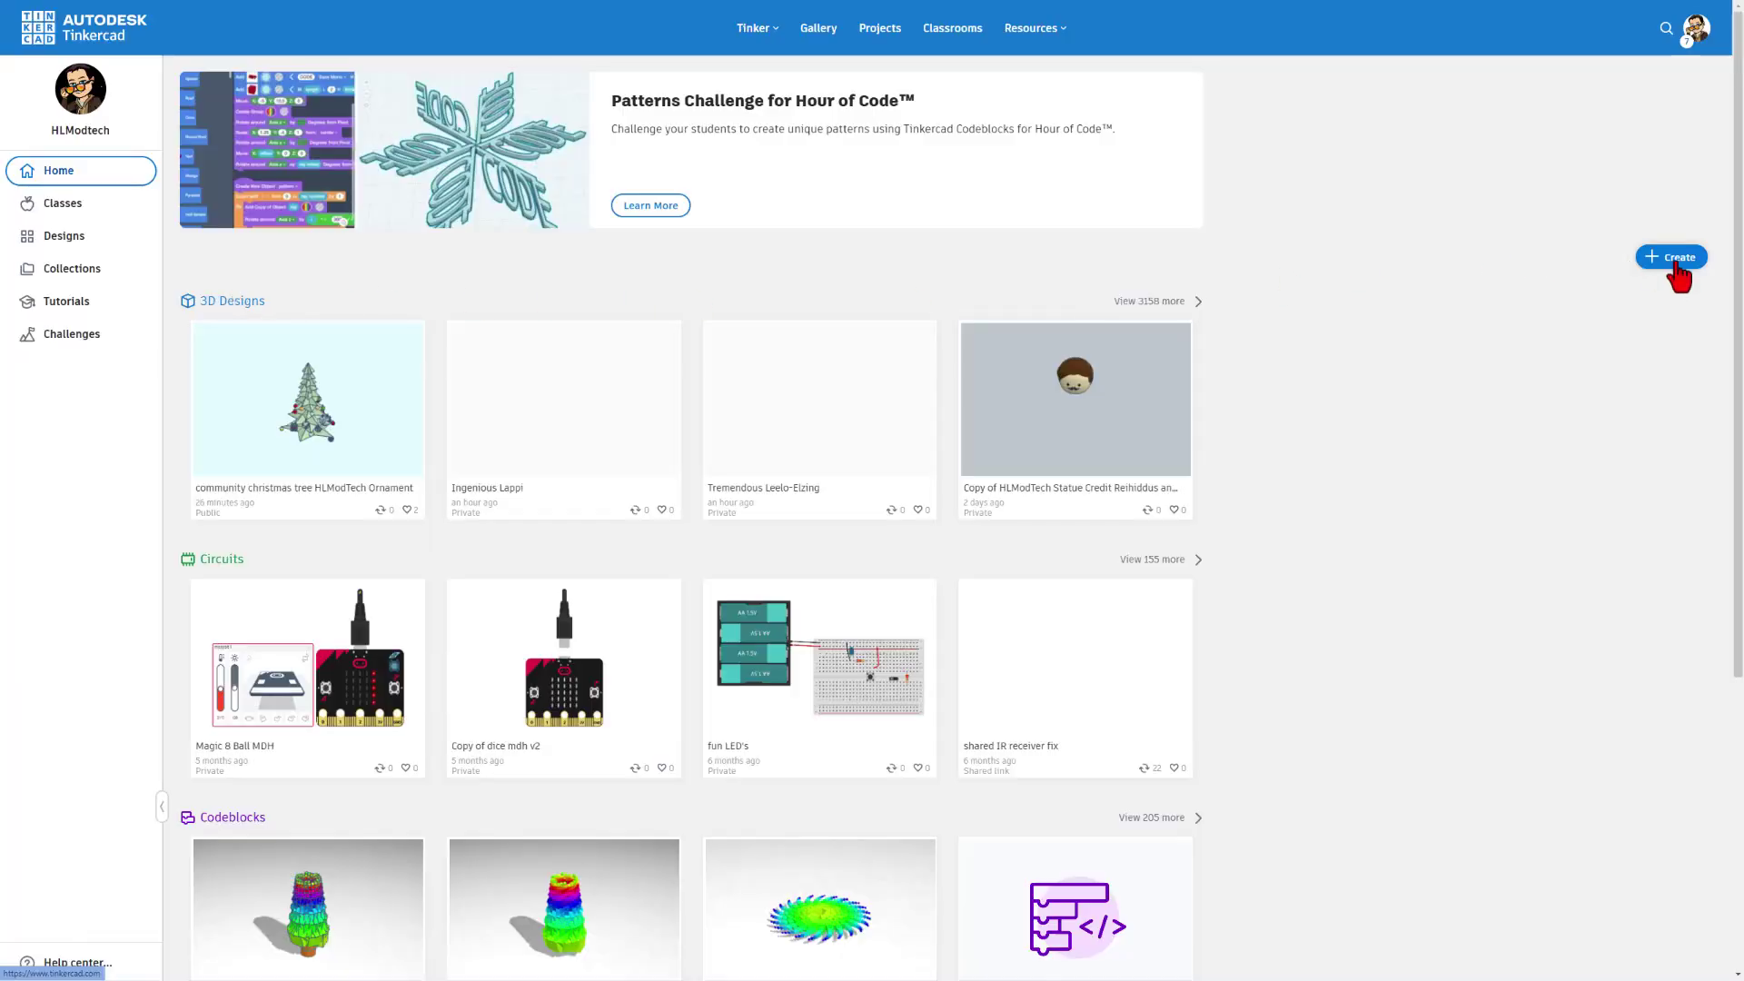
Step: Start a new 3D design and place a red box with corner radius 3
click(1687, 268)
click(1657, 292)
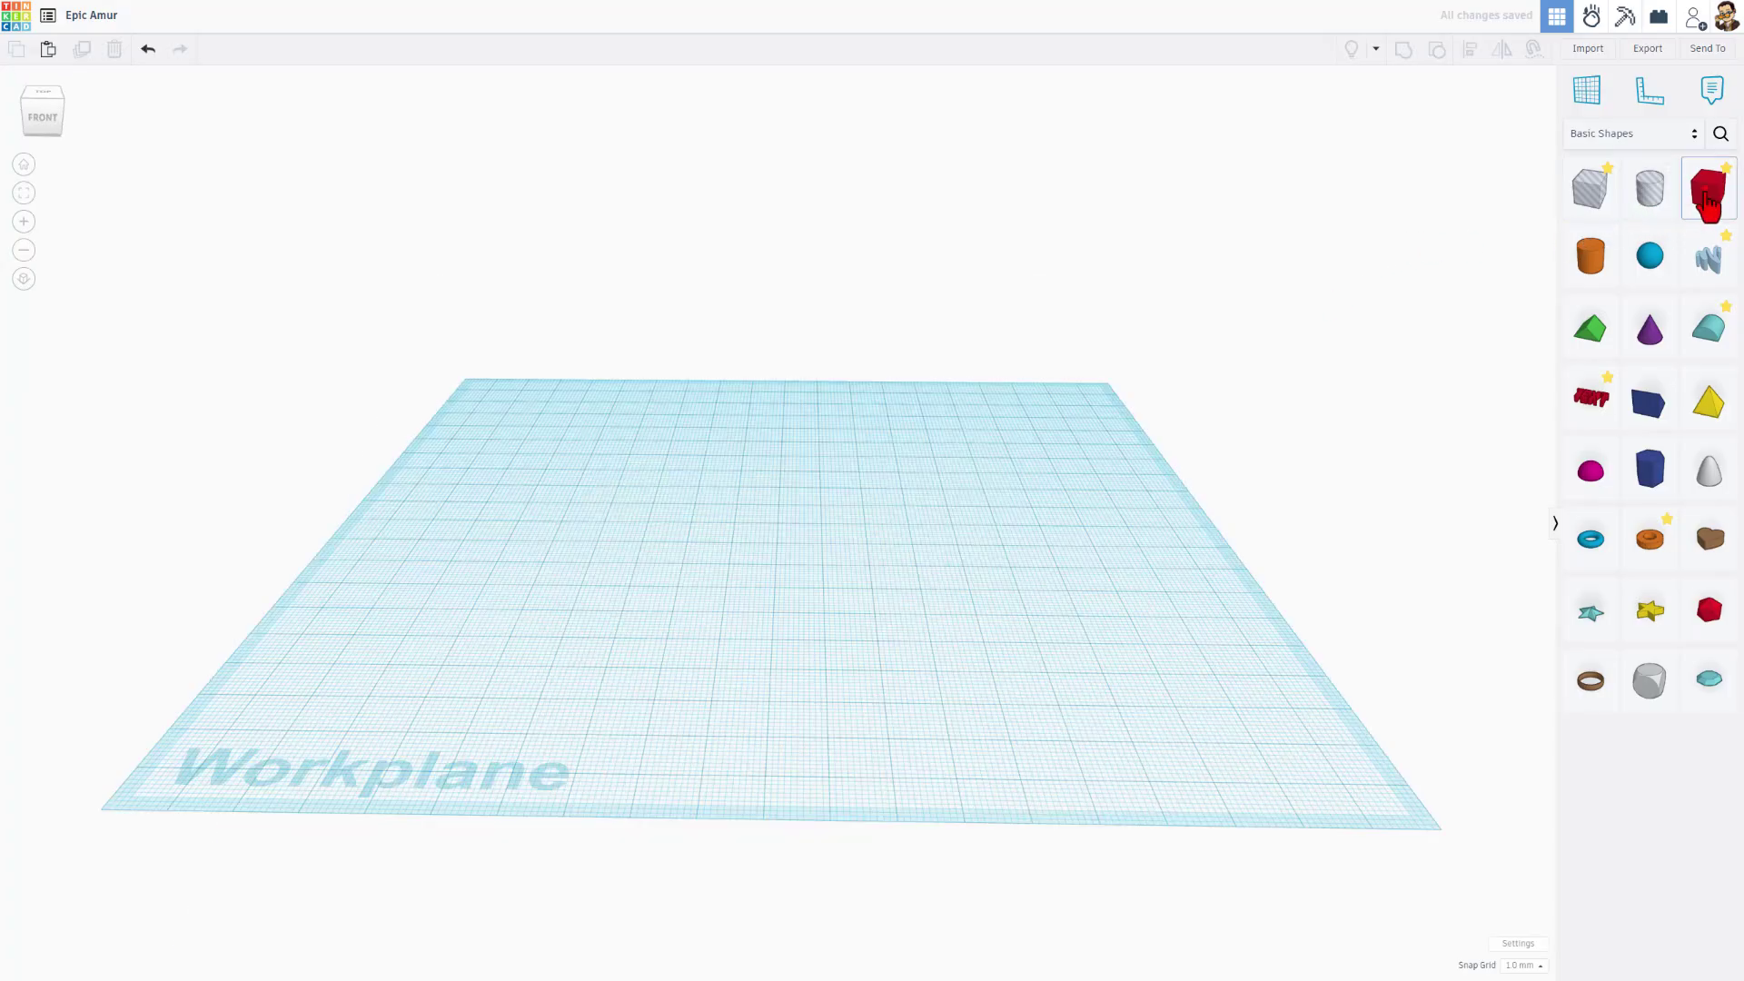
drag(1707, 202, 772, 543)
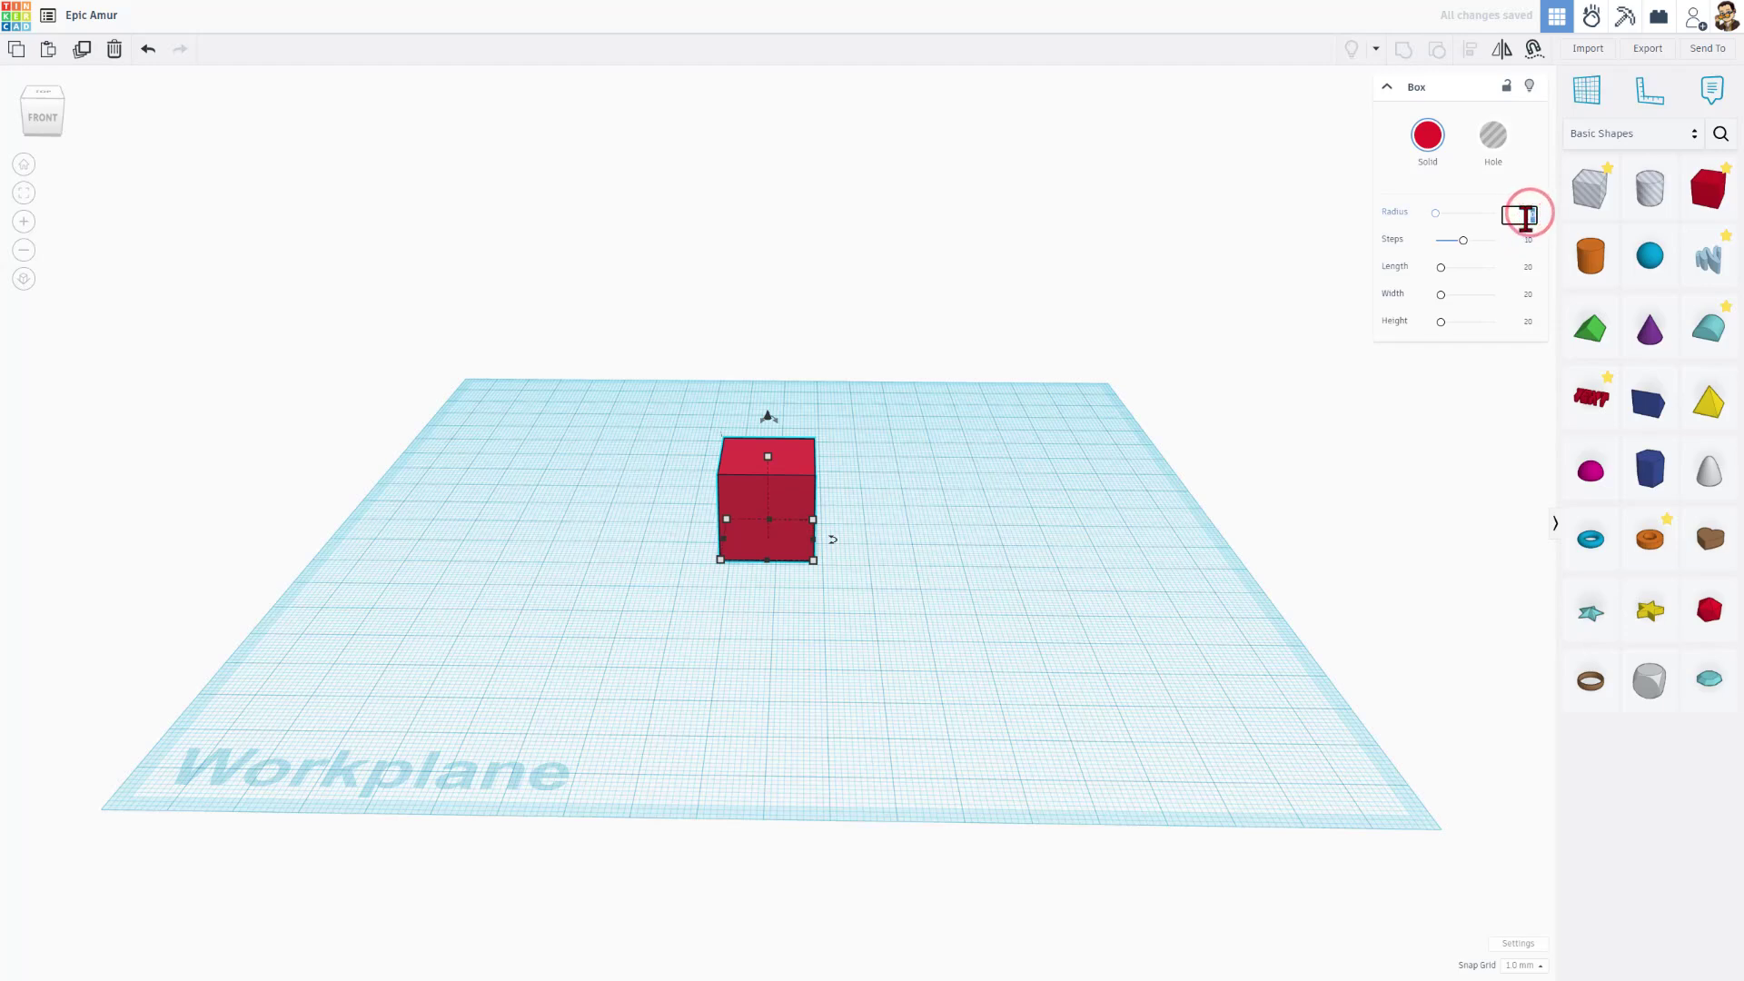
text(3)
key(Return)
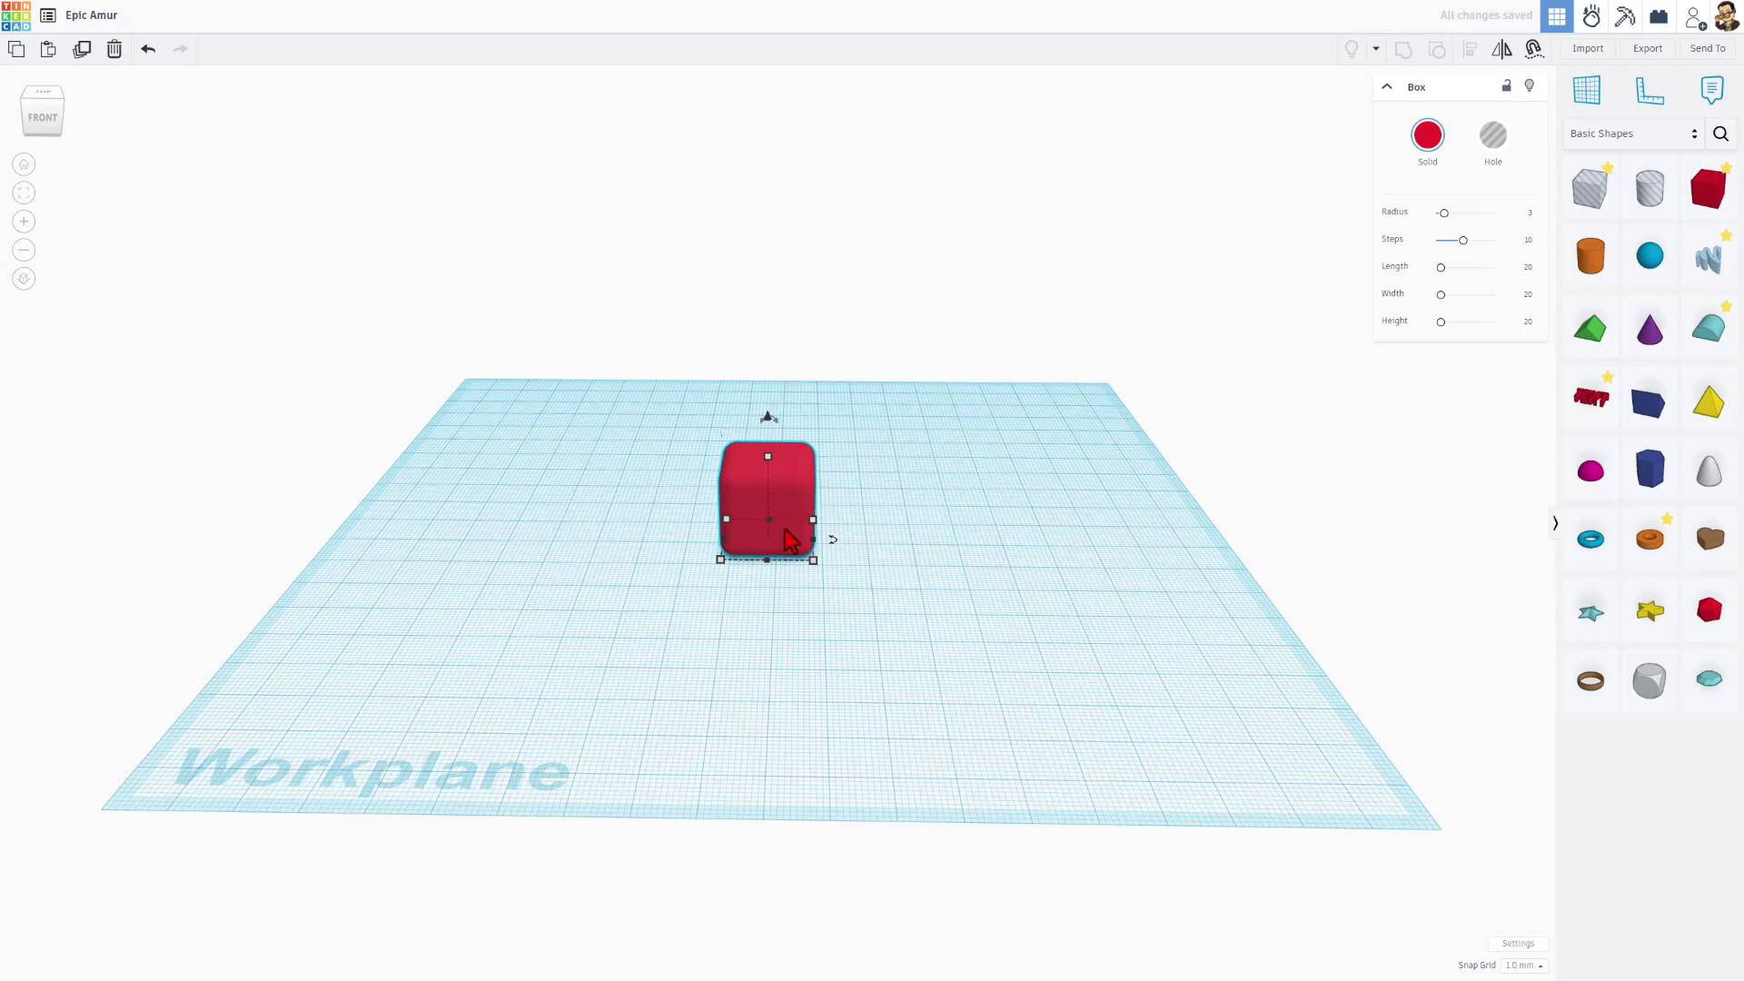
Step: Remove an accidental copy of the box and nudge the box slightly into place
click(926, 556)
click(806, 507)
alt+drag(808, 520, 537, 692)
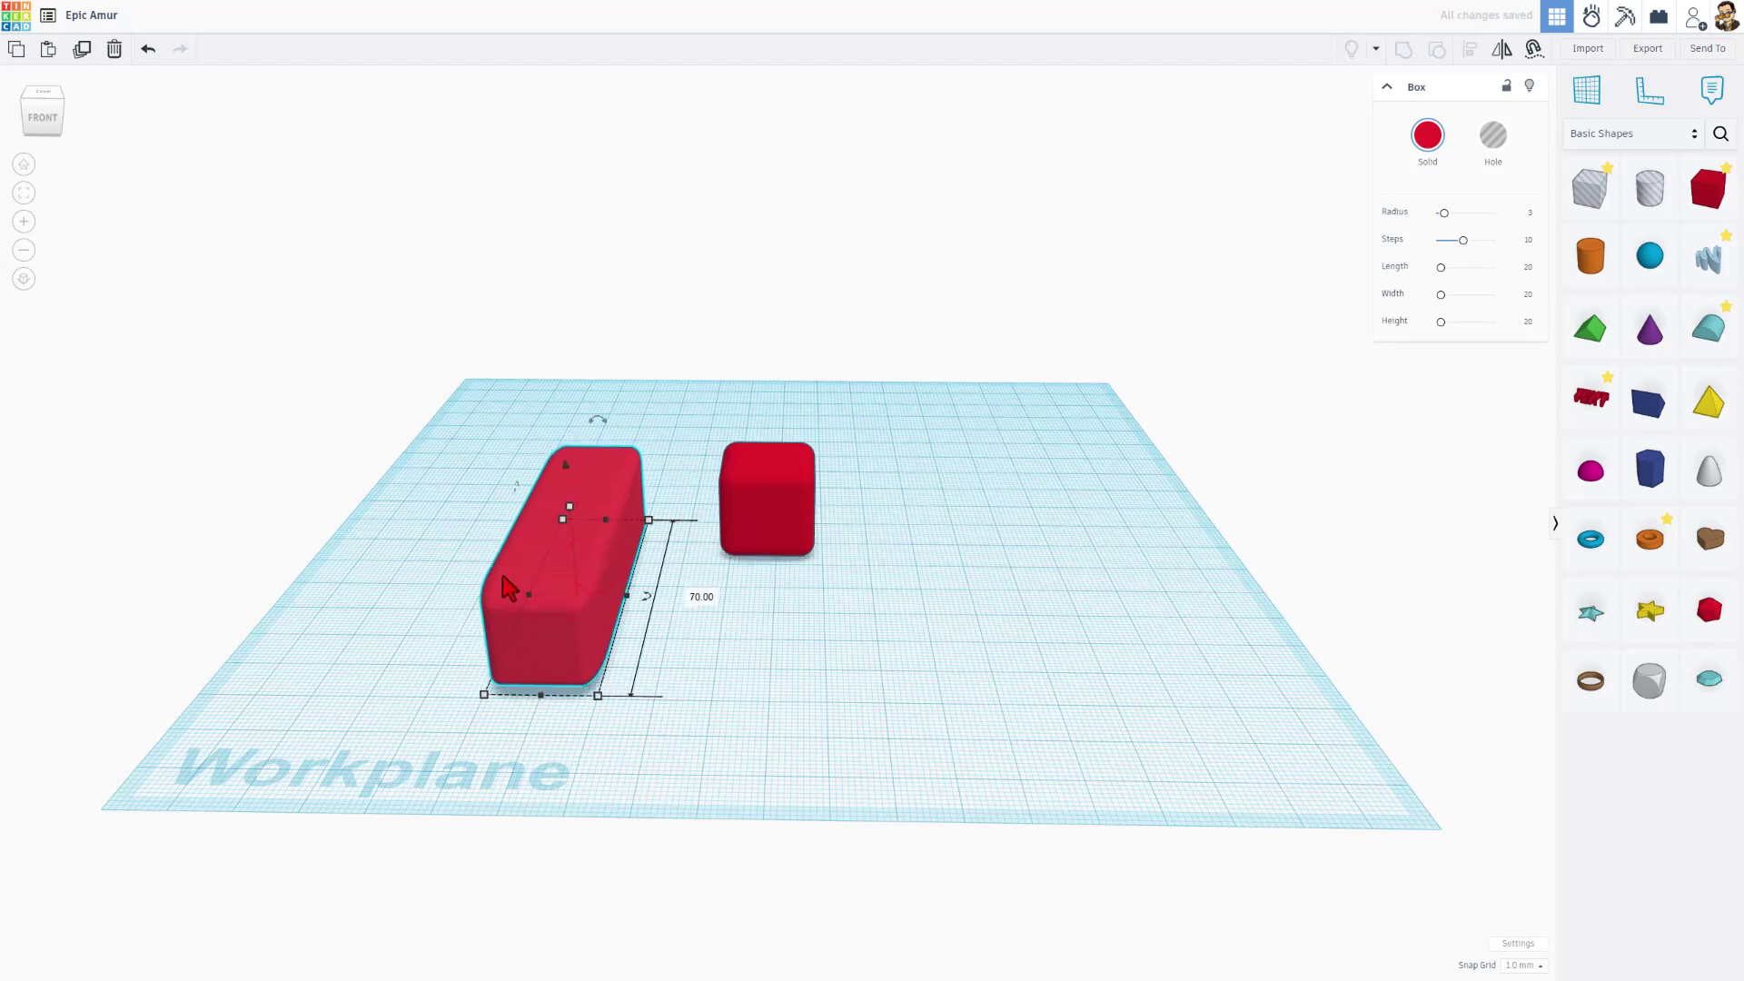
key(Delete)
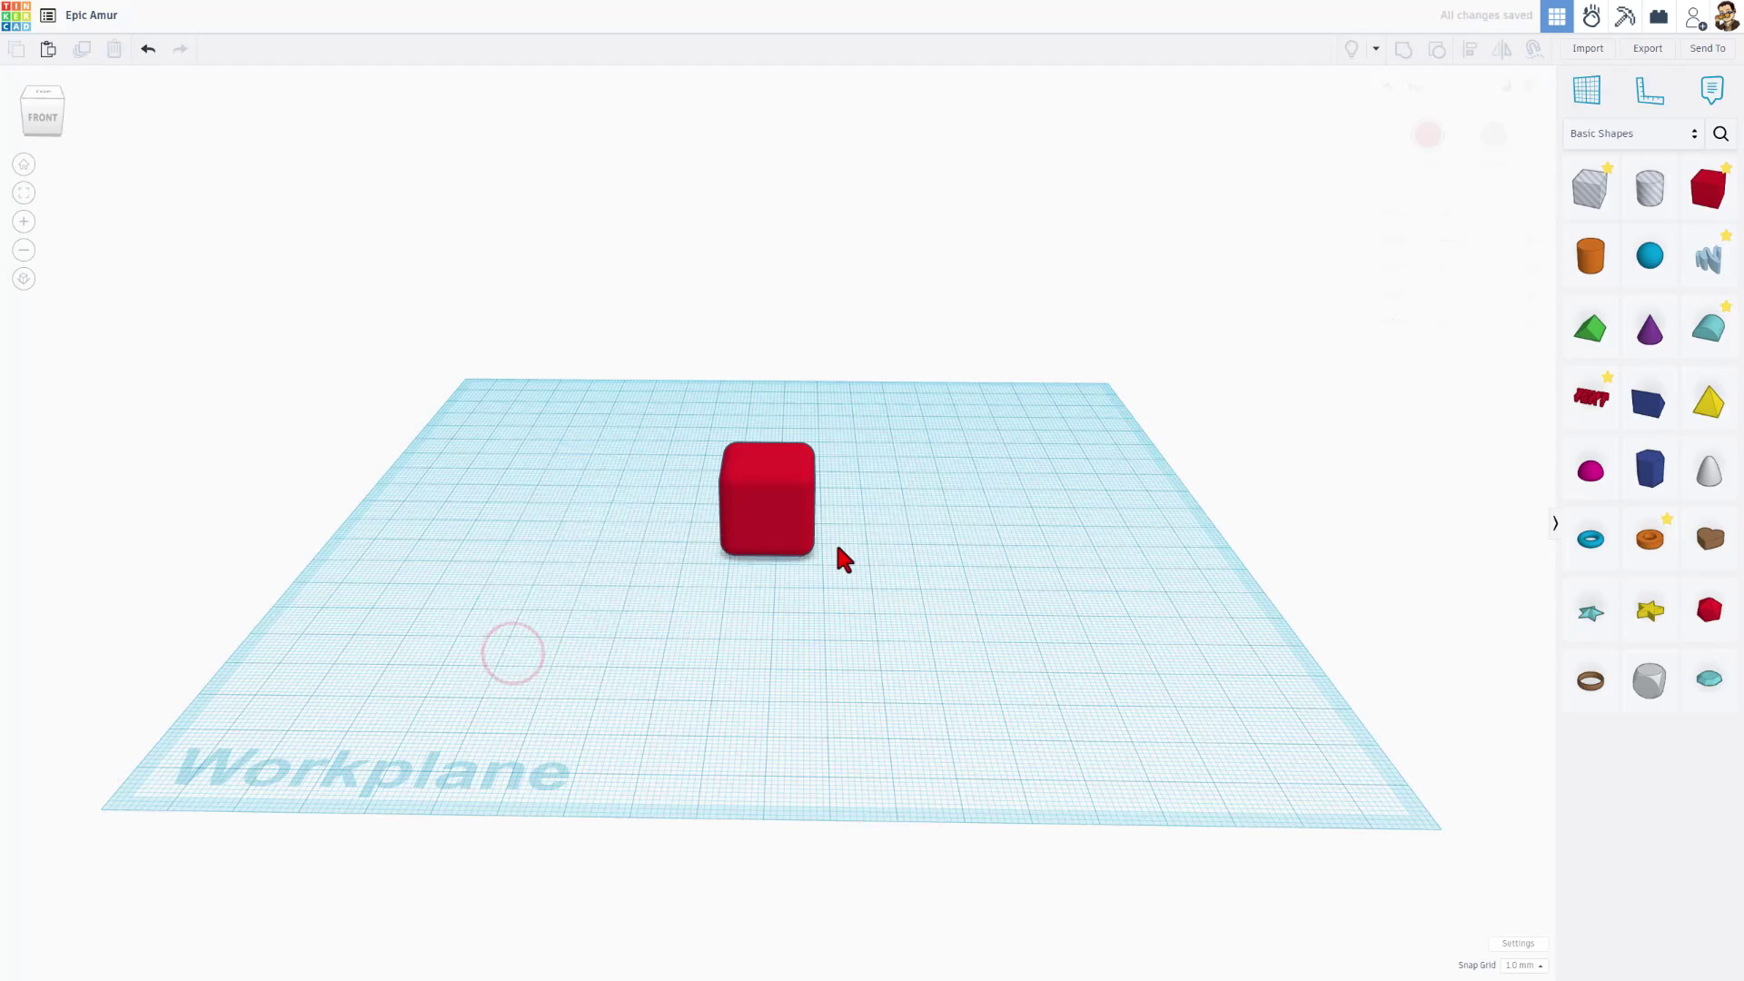
drag(727, 504, 742, 488)
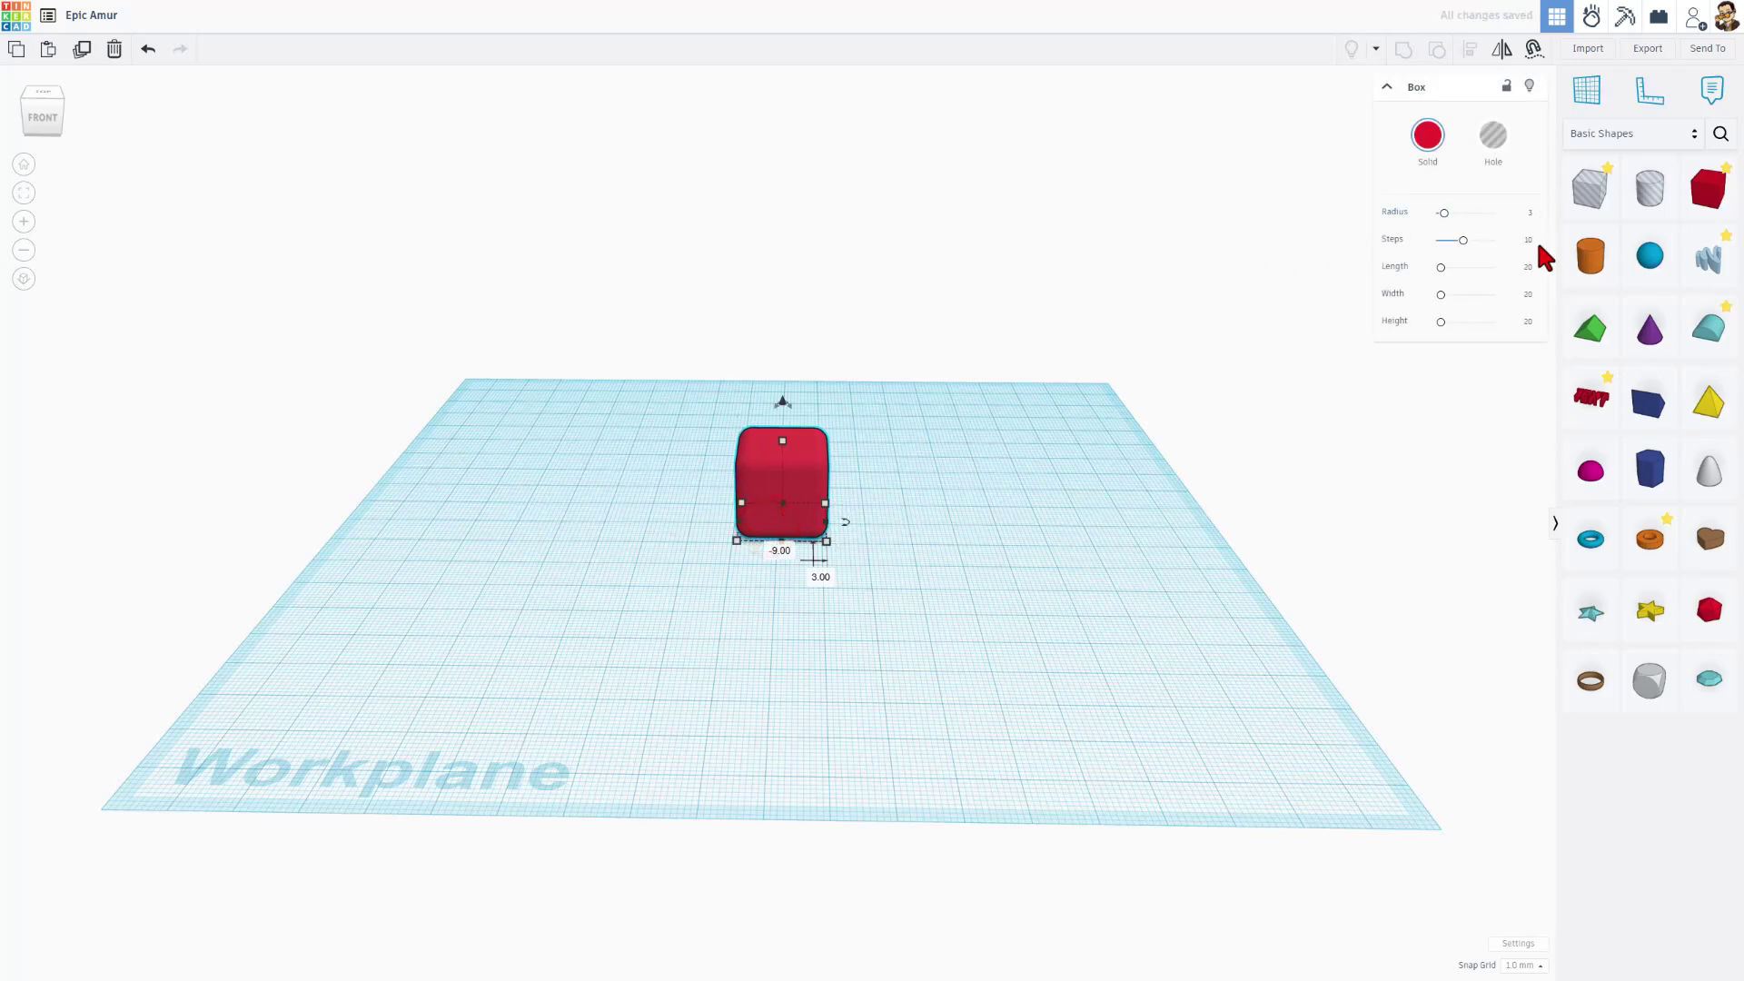
Step: Size the box to 140 long, 54 wide and 35 high
click(1528, 267)
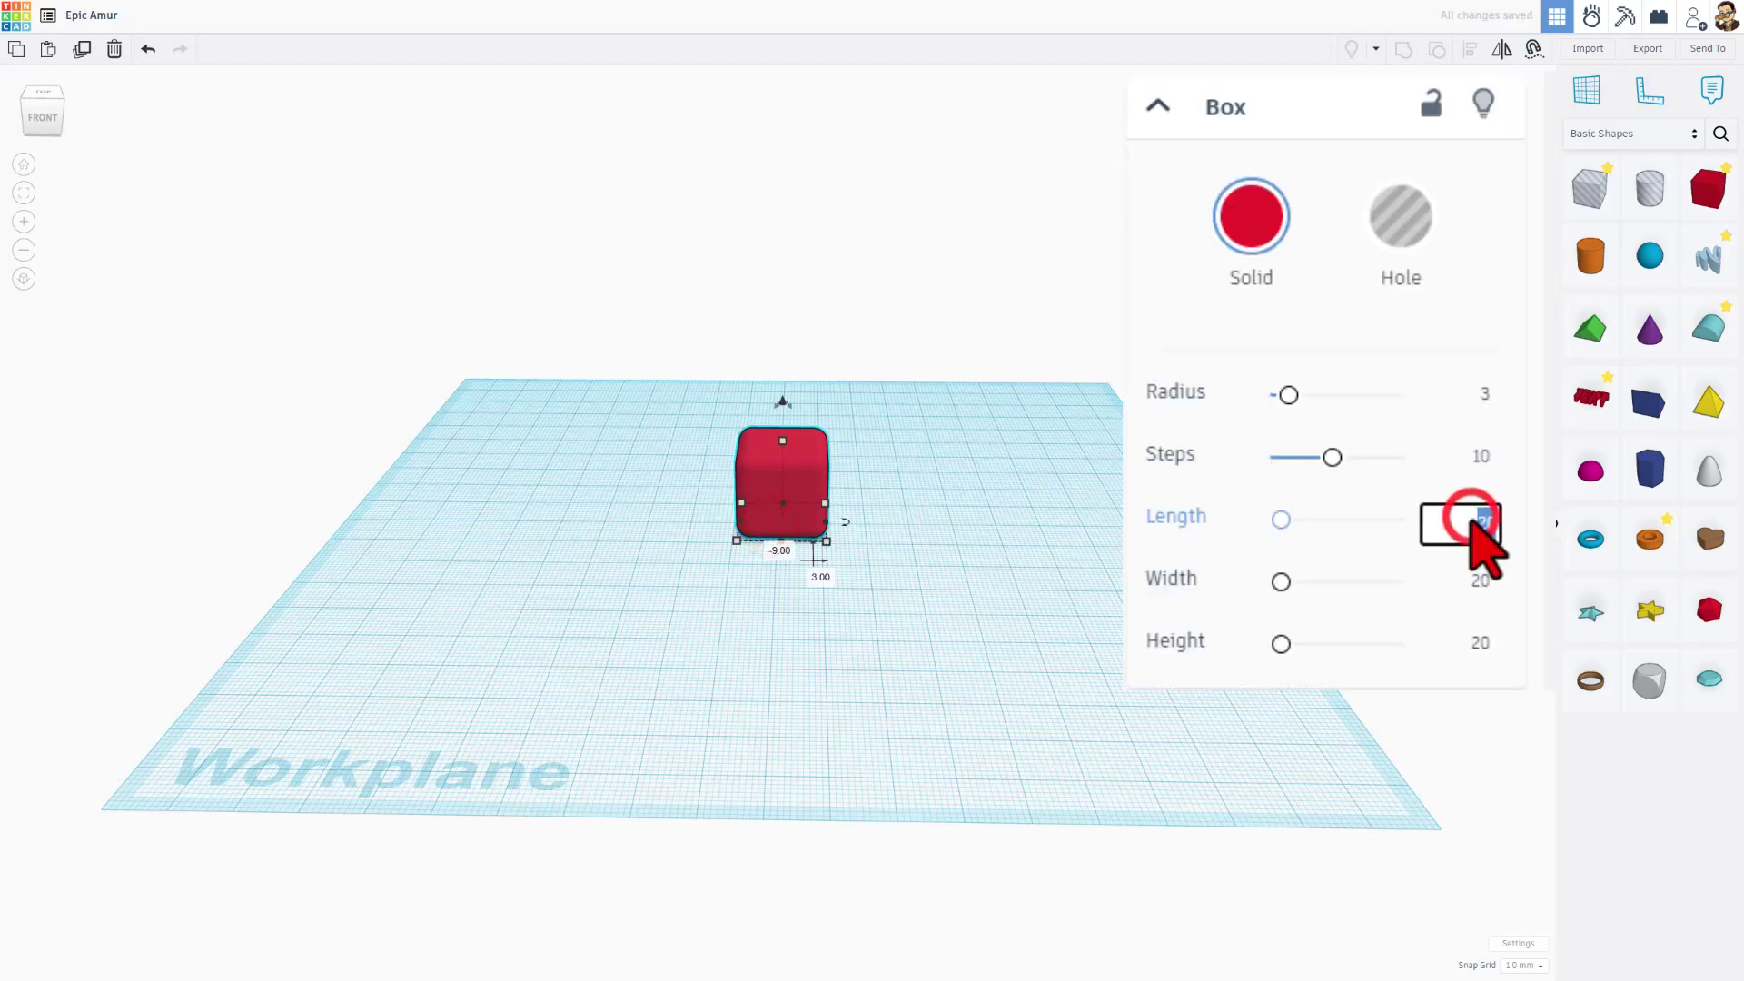
text(140)
key(Return)
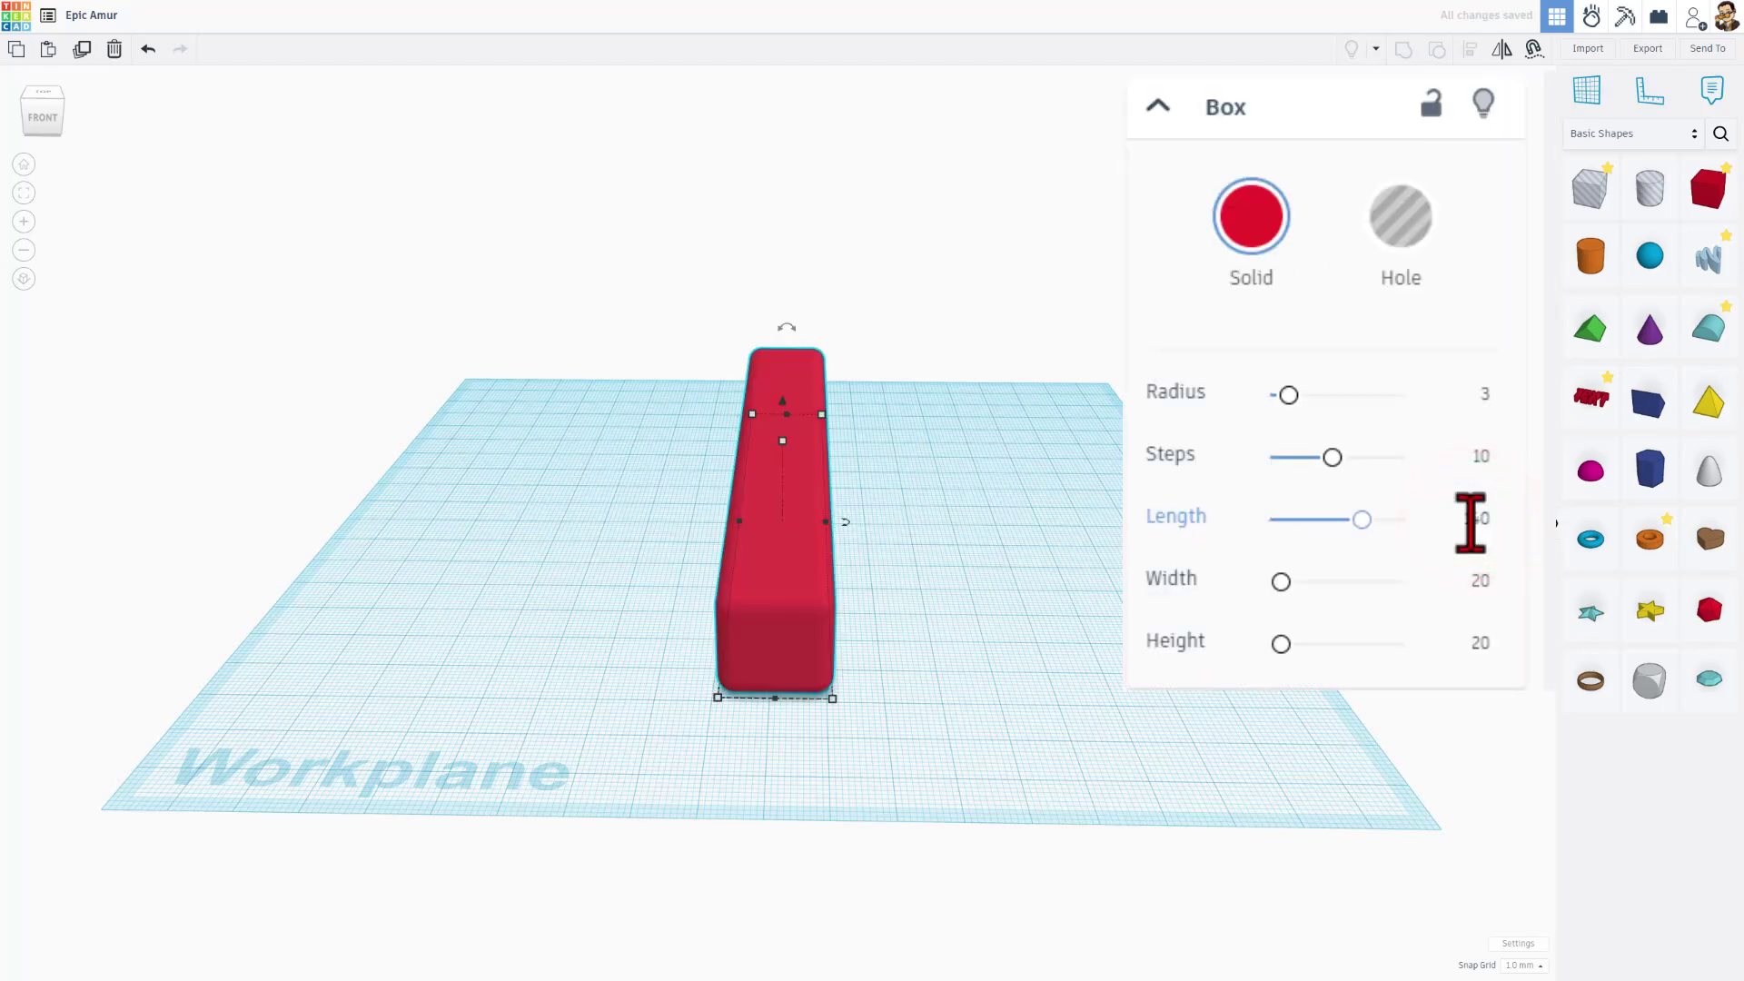
click(1480, 586)
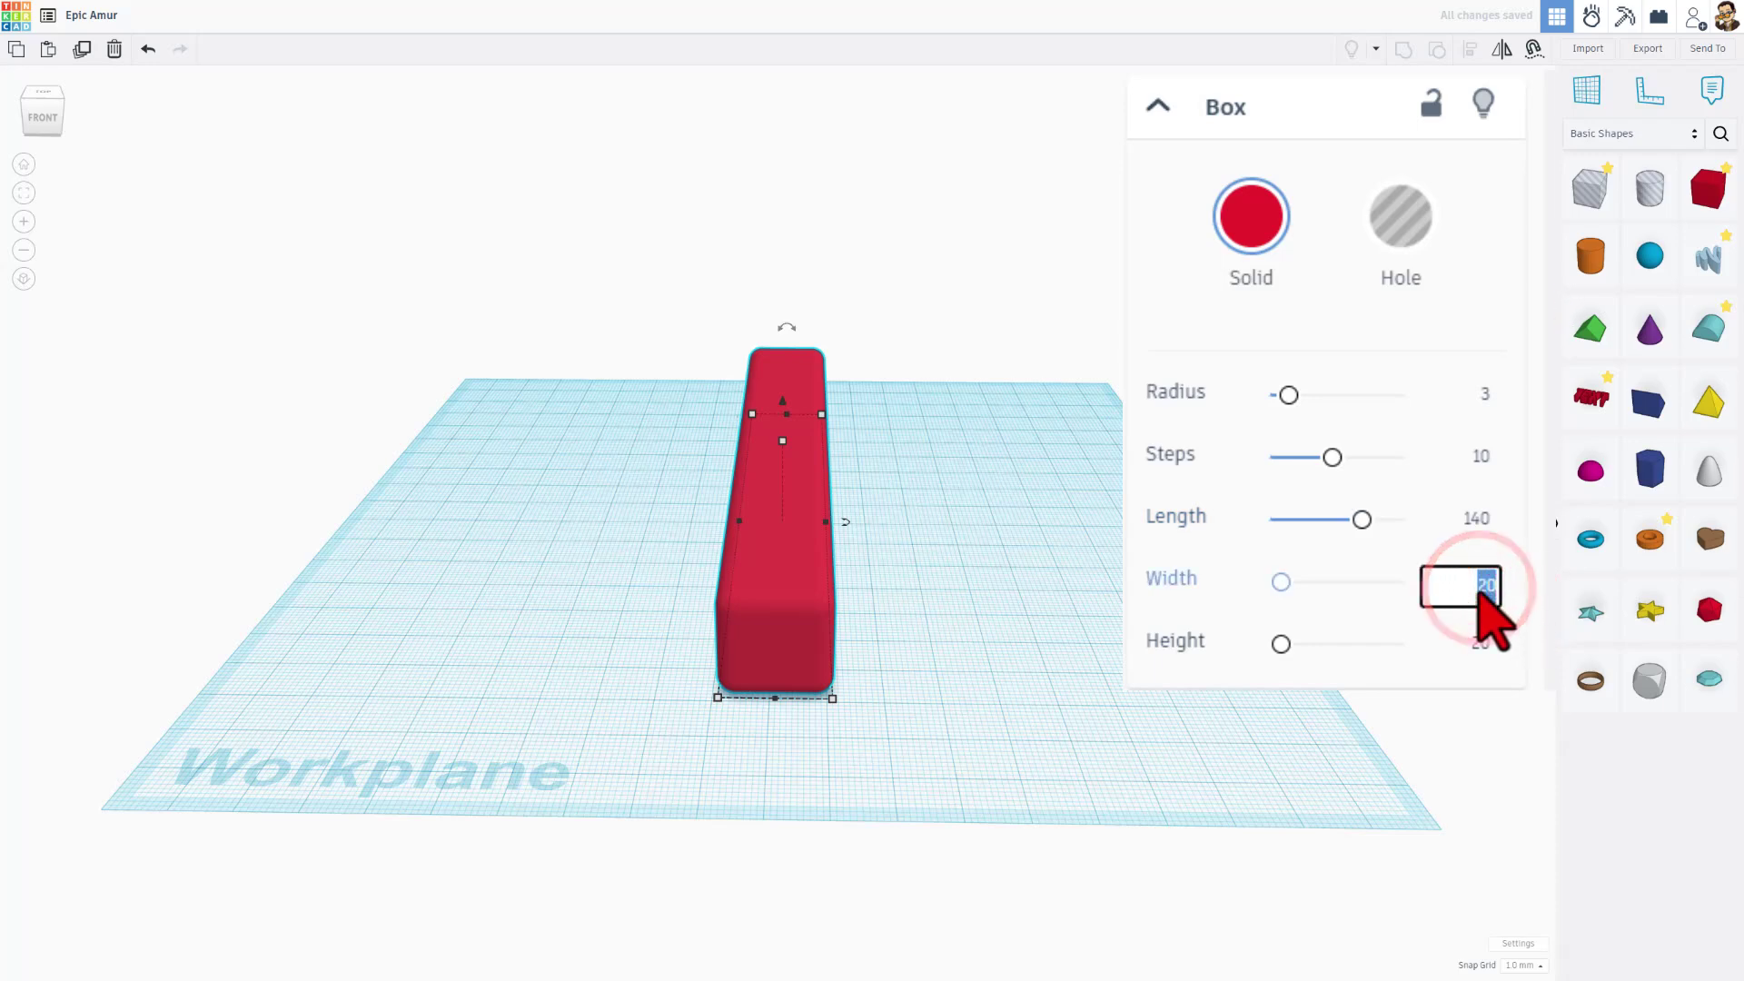
text(54)
key(Return)
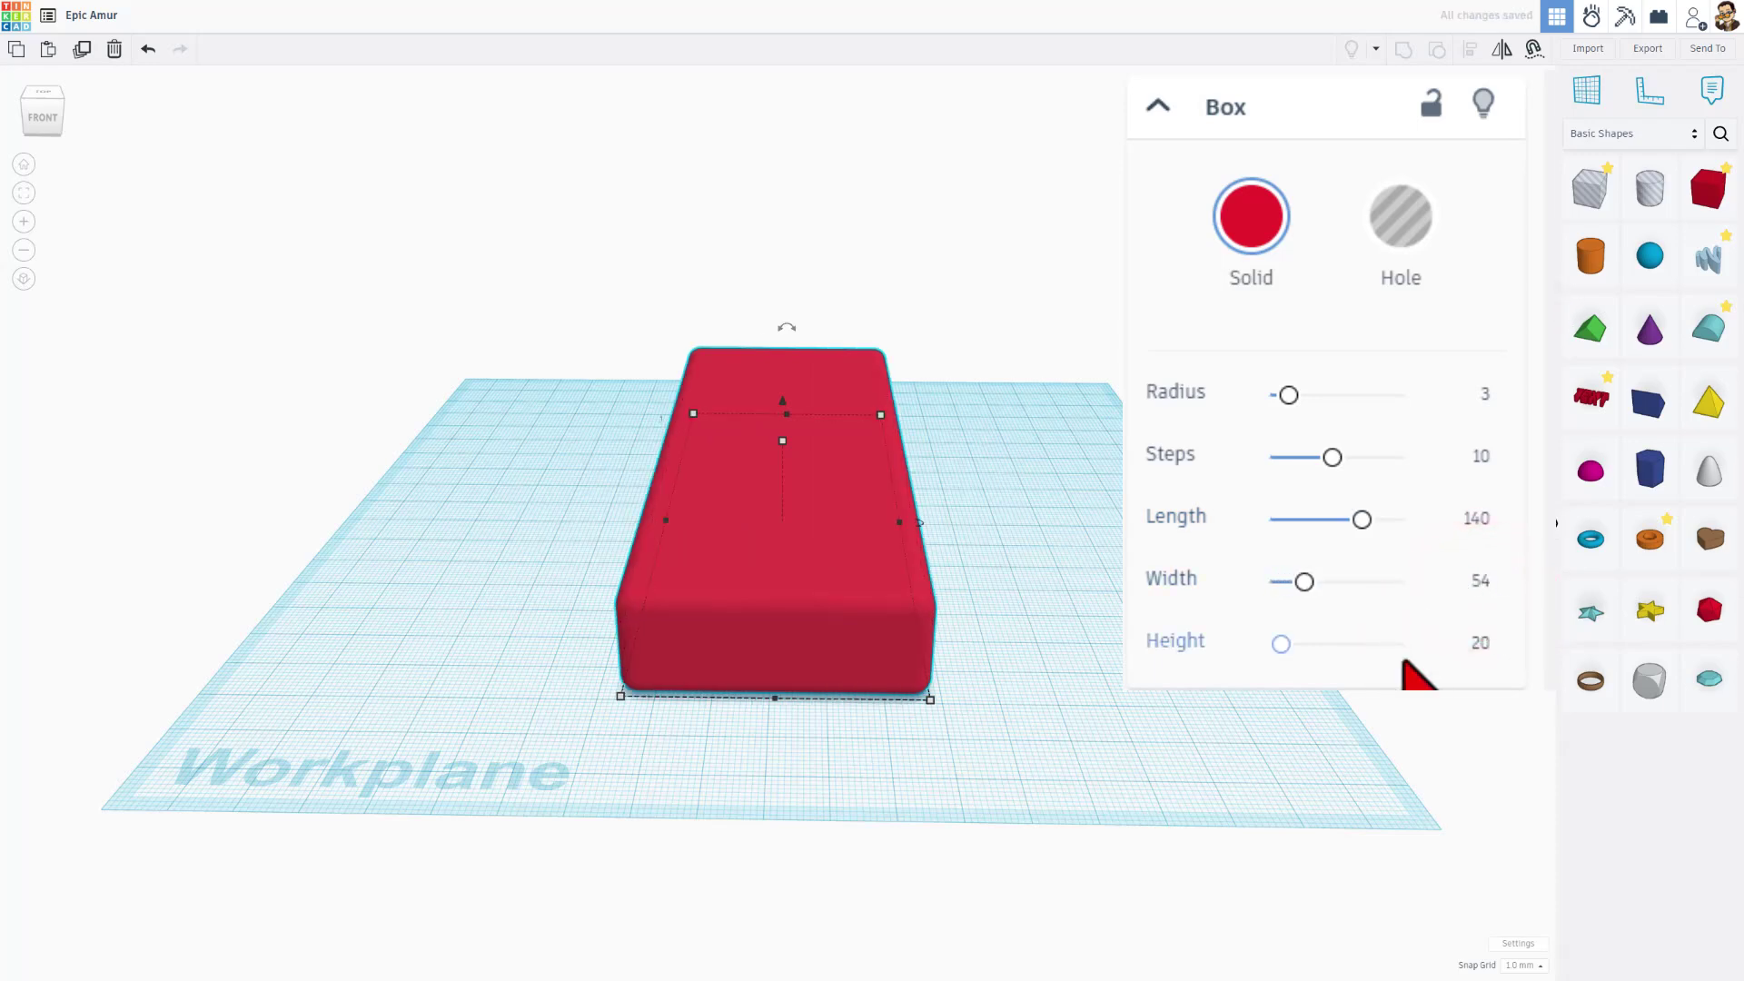
click(1475, 646)
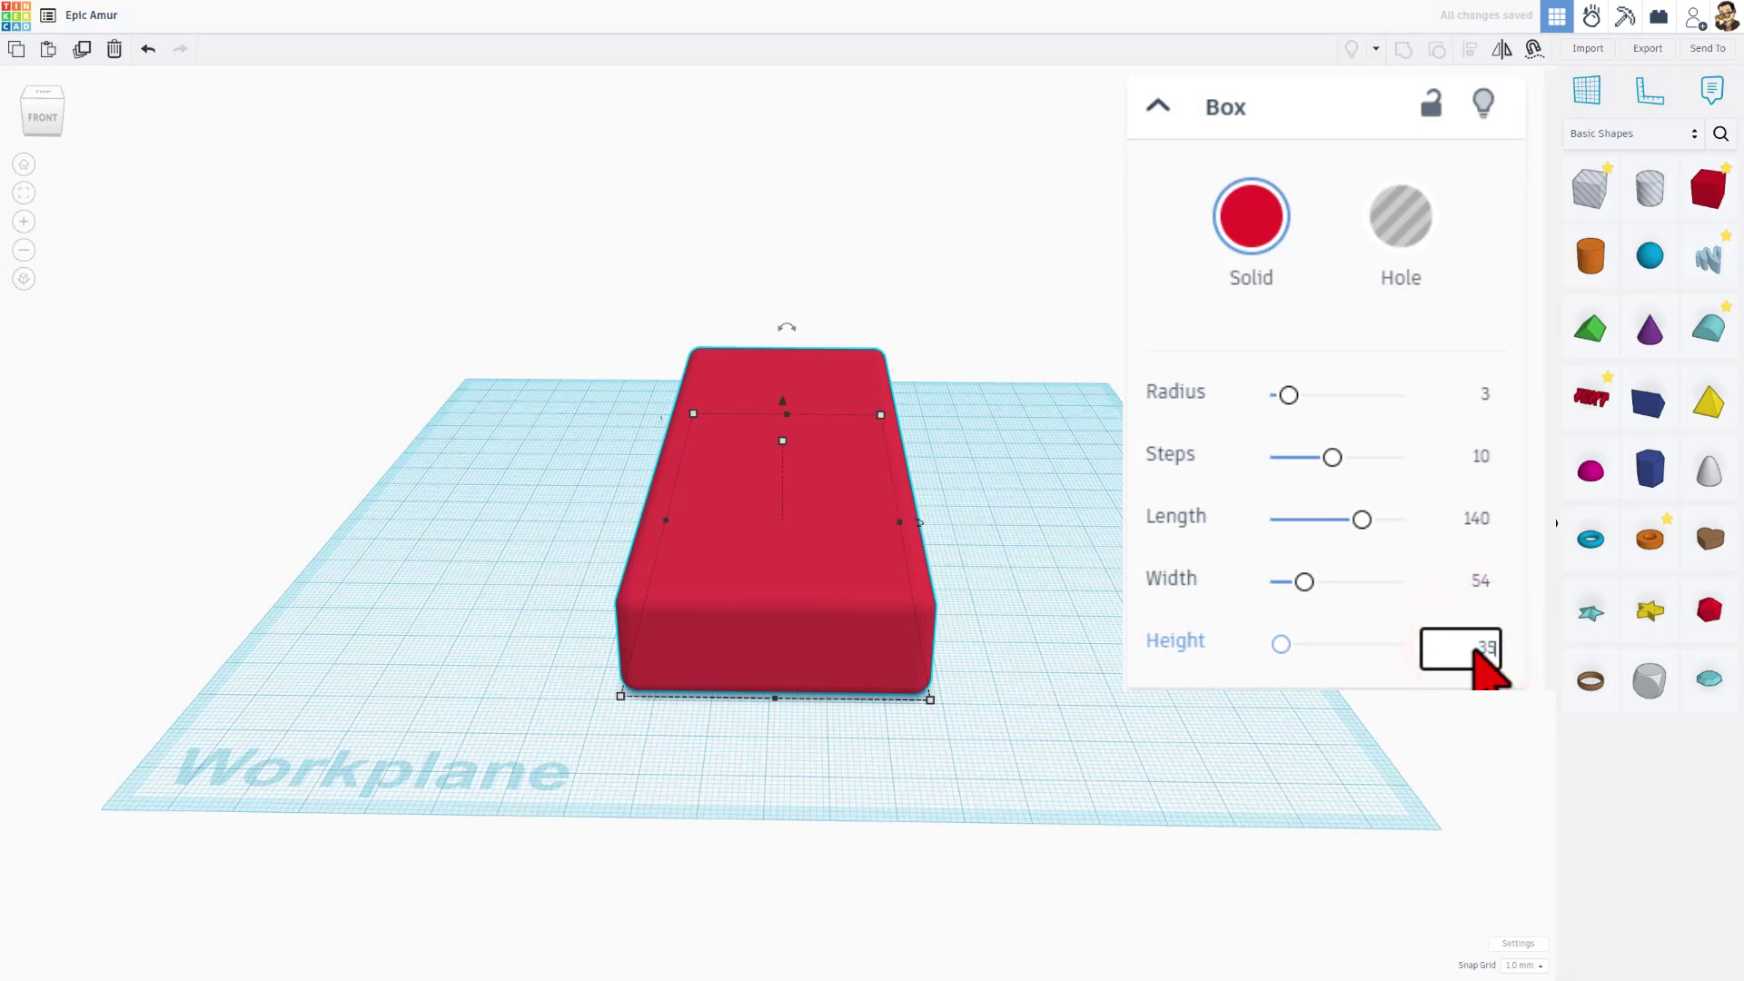
text(35)
key(Return)
Step: Duplicate the box as a hole sized 138 long, 52 wide and 40 high
click(796, 592)
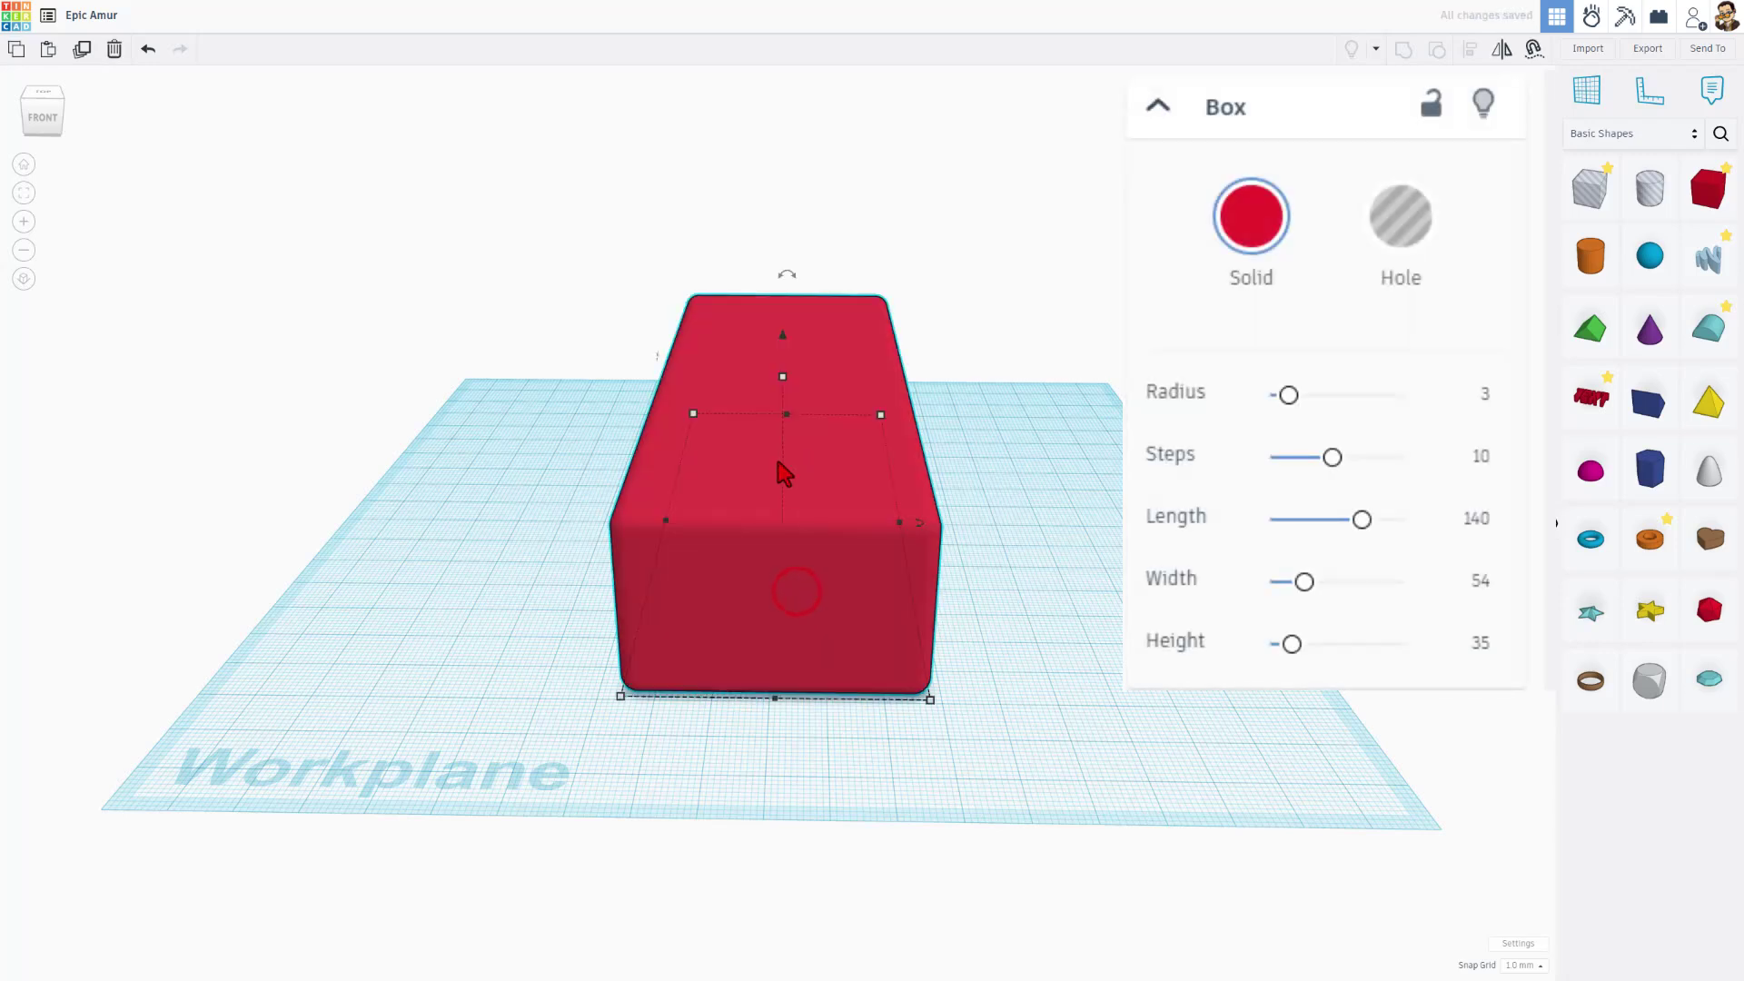
key(ctrl+d)
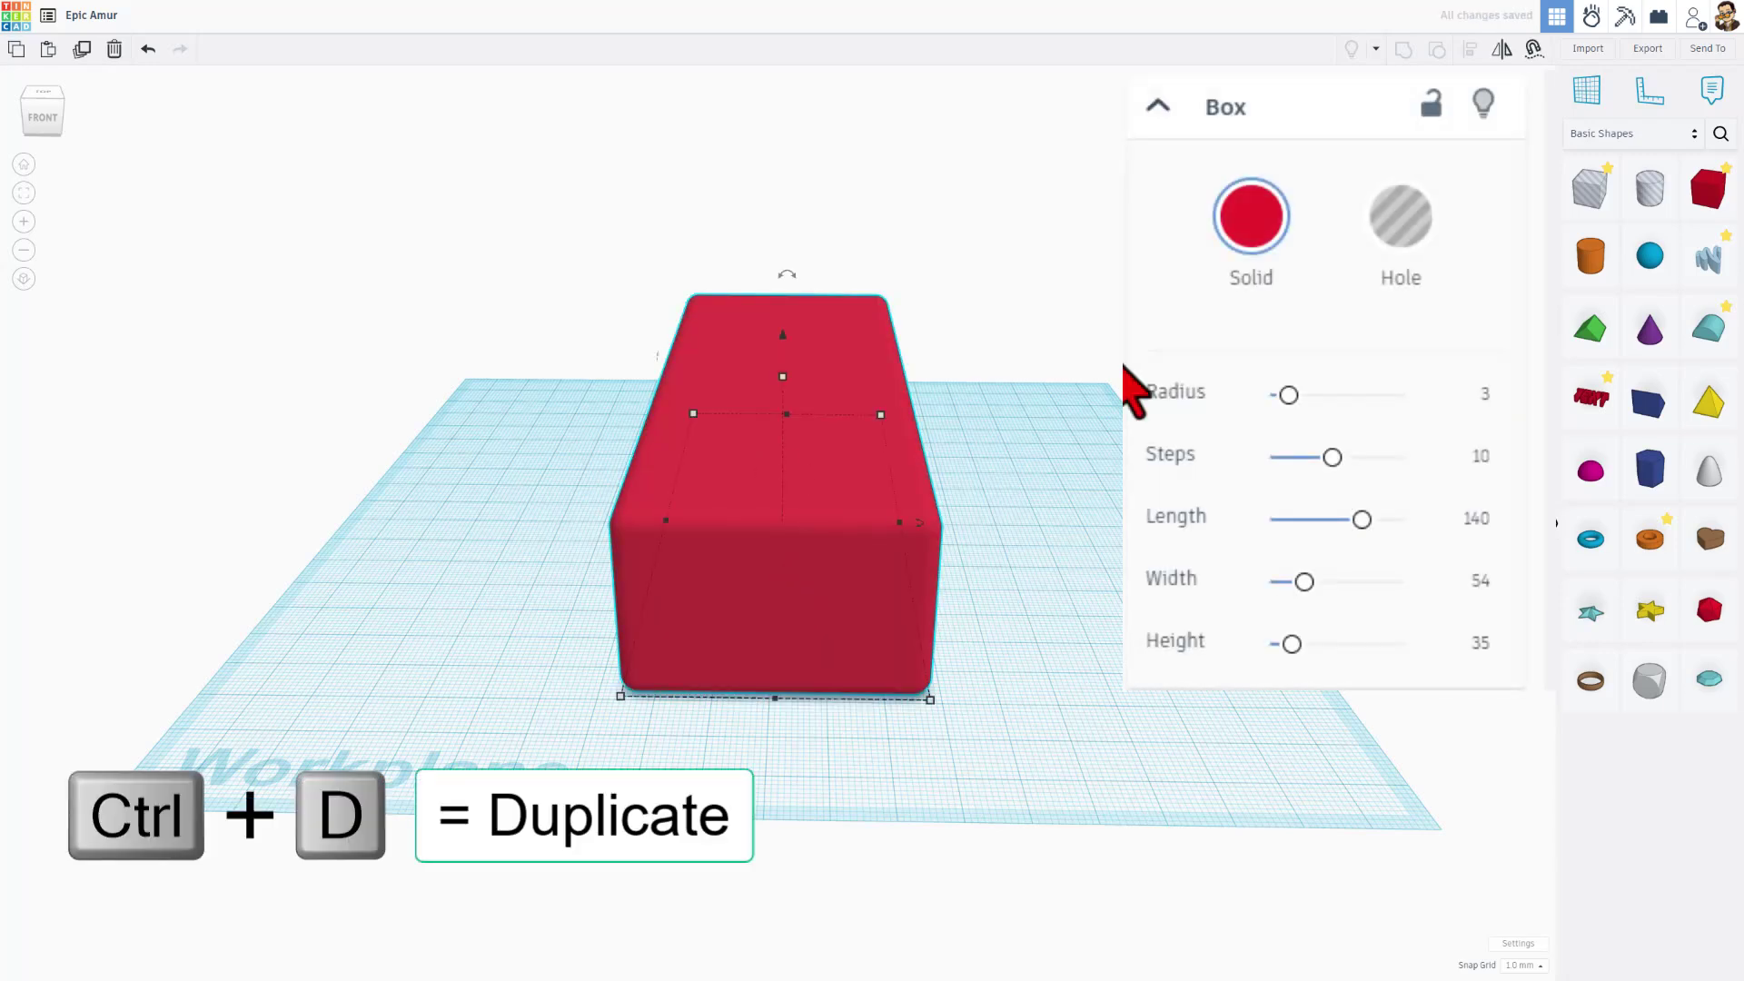
click(1371, 241)
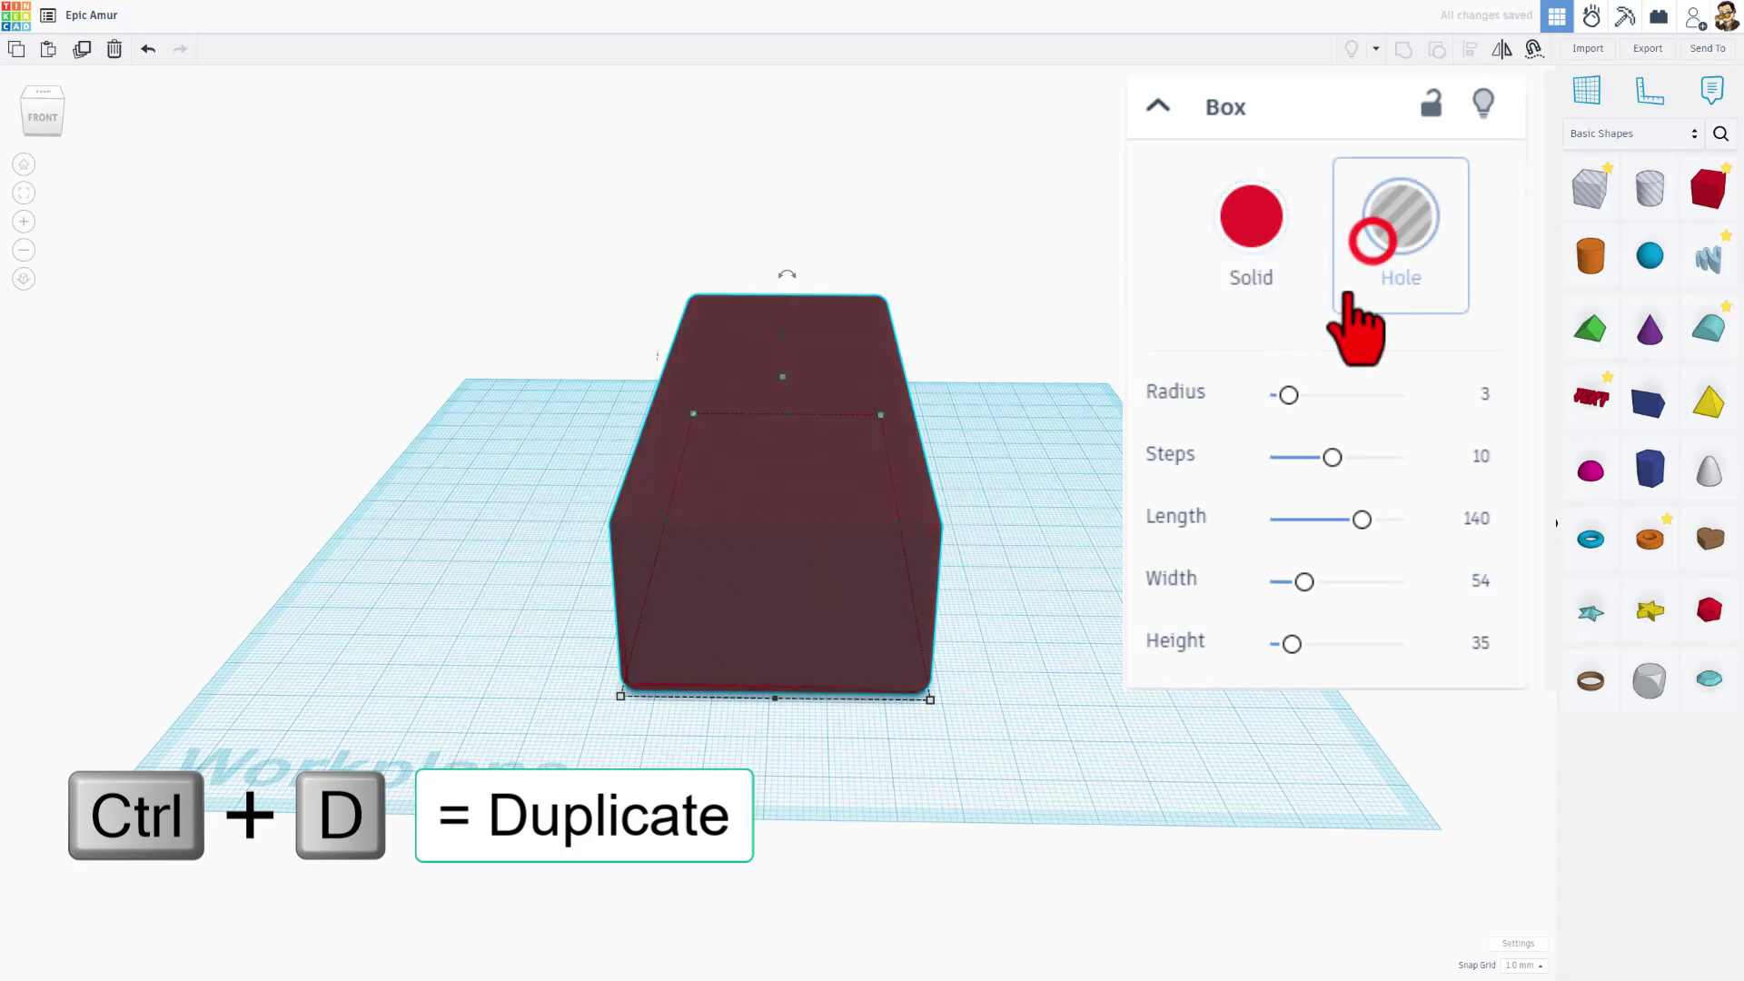
click(1477, 519)
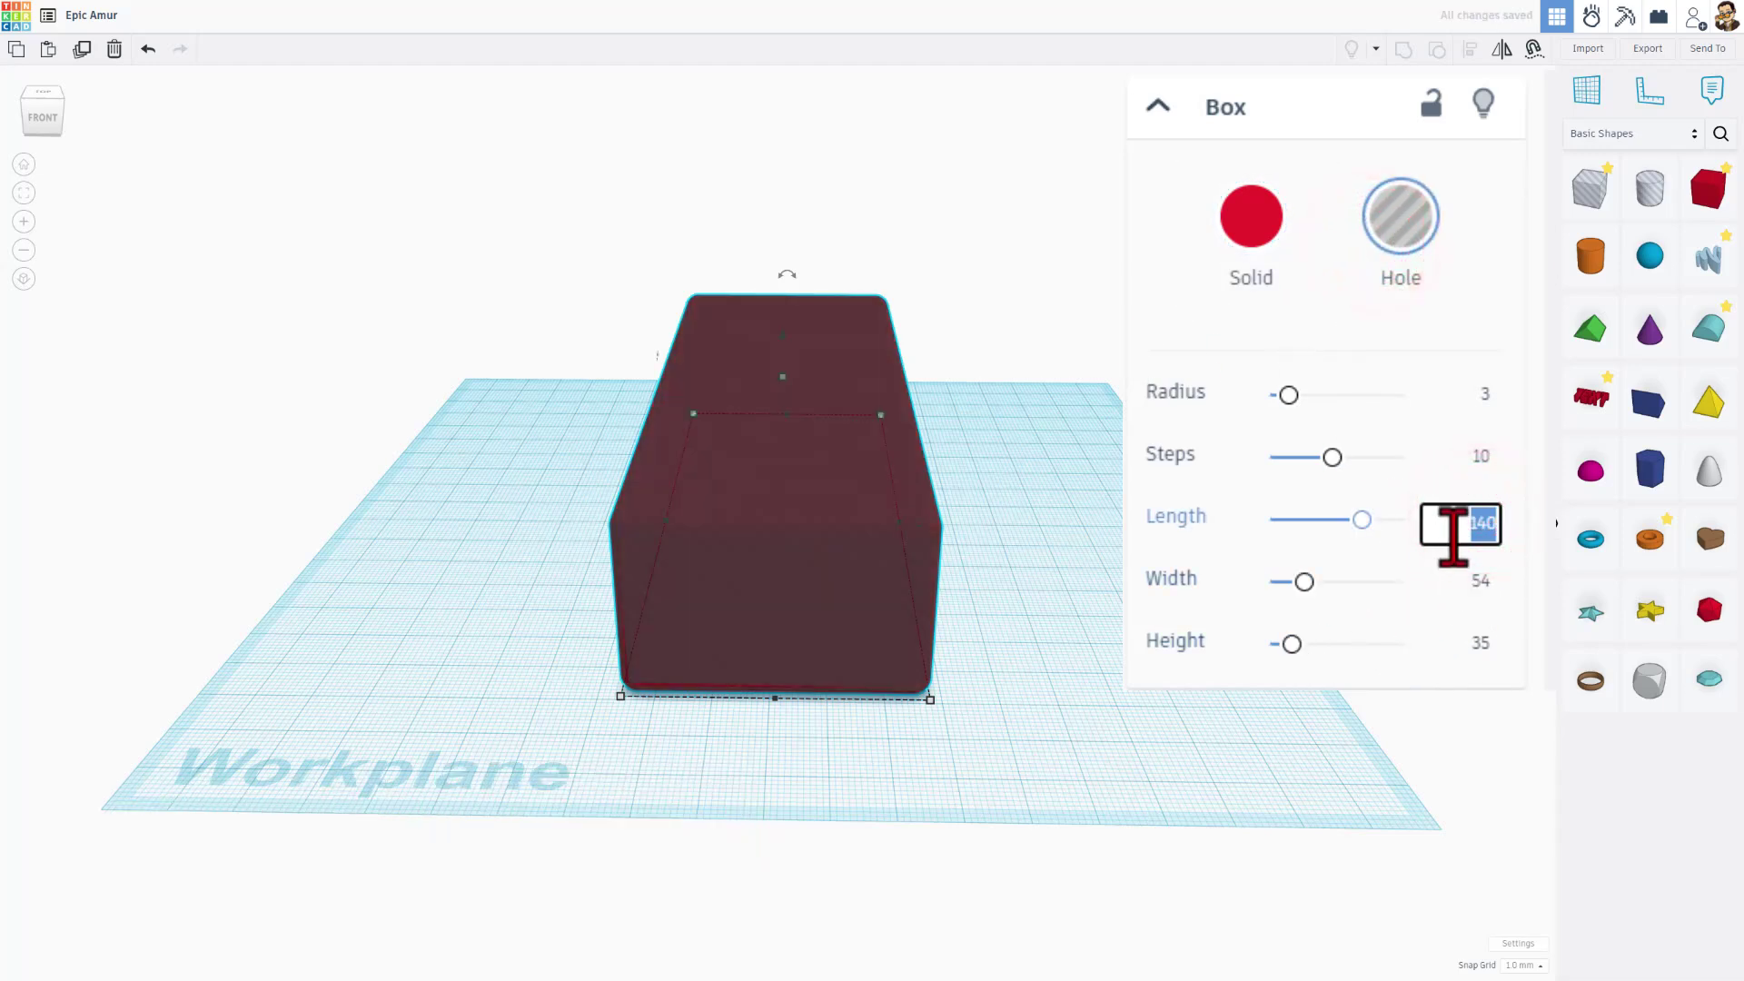
key(Return)
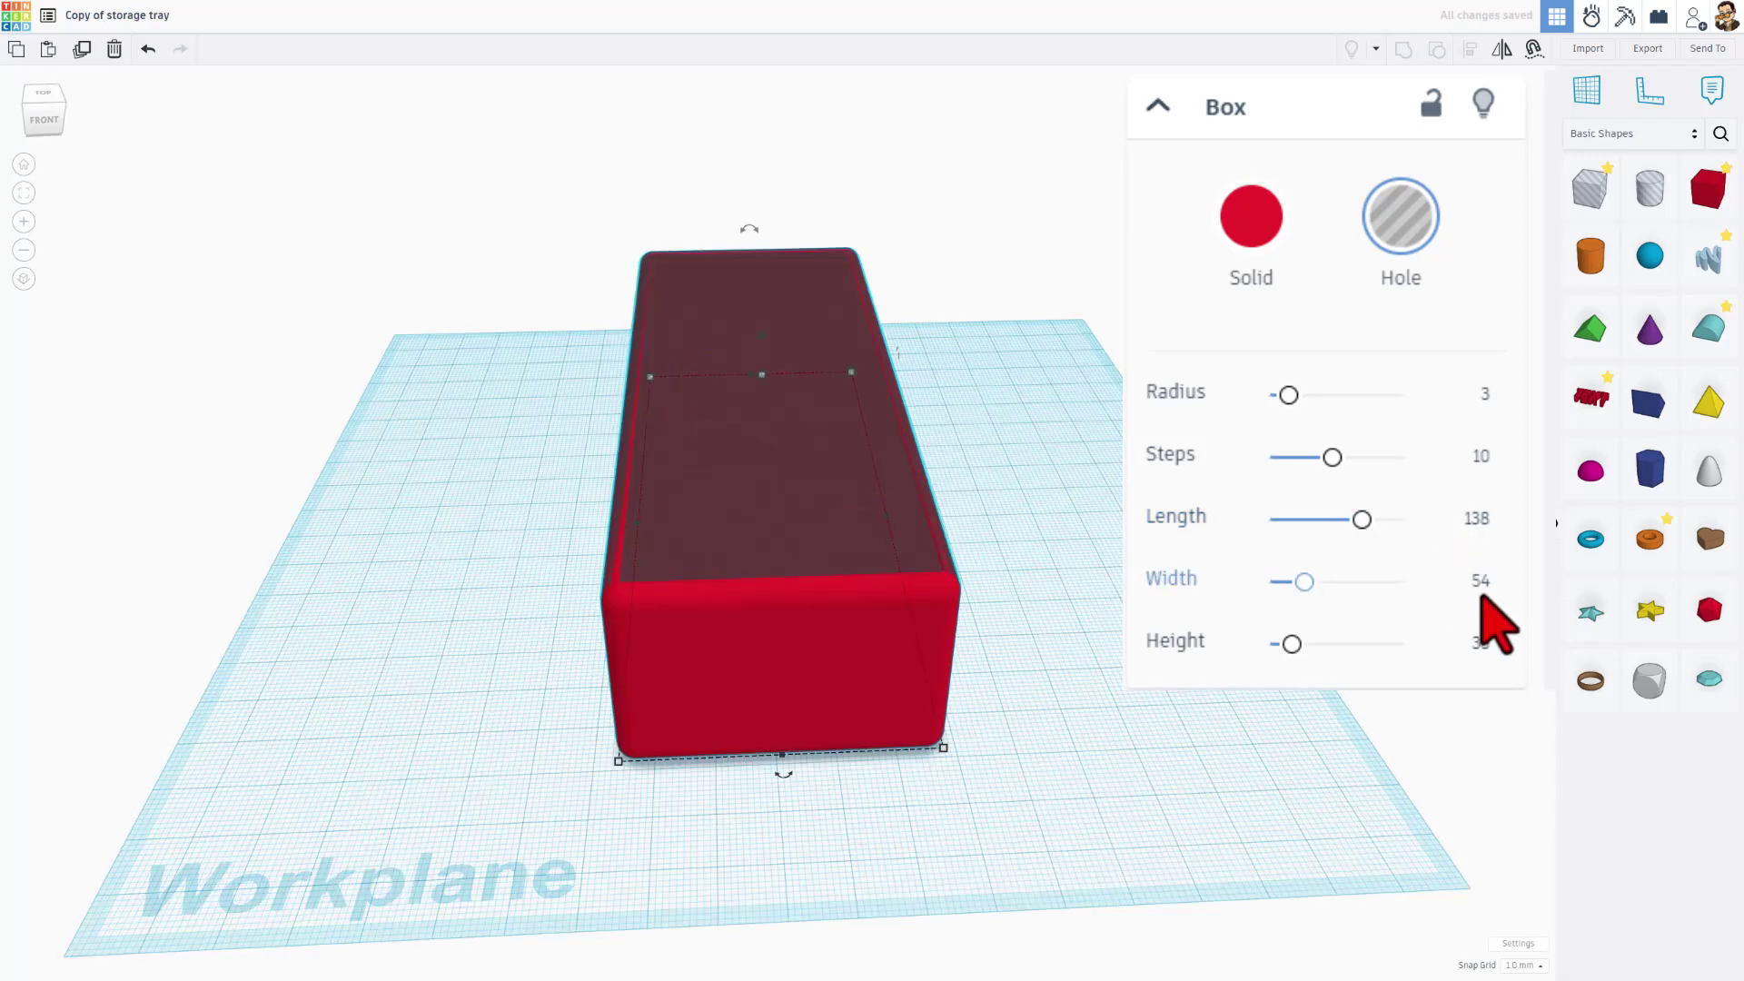
click(1482, 597)
text(52)
key(Return)
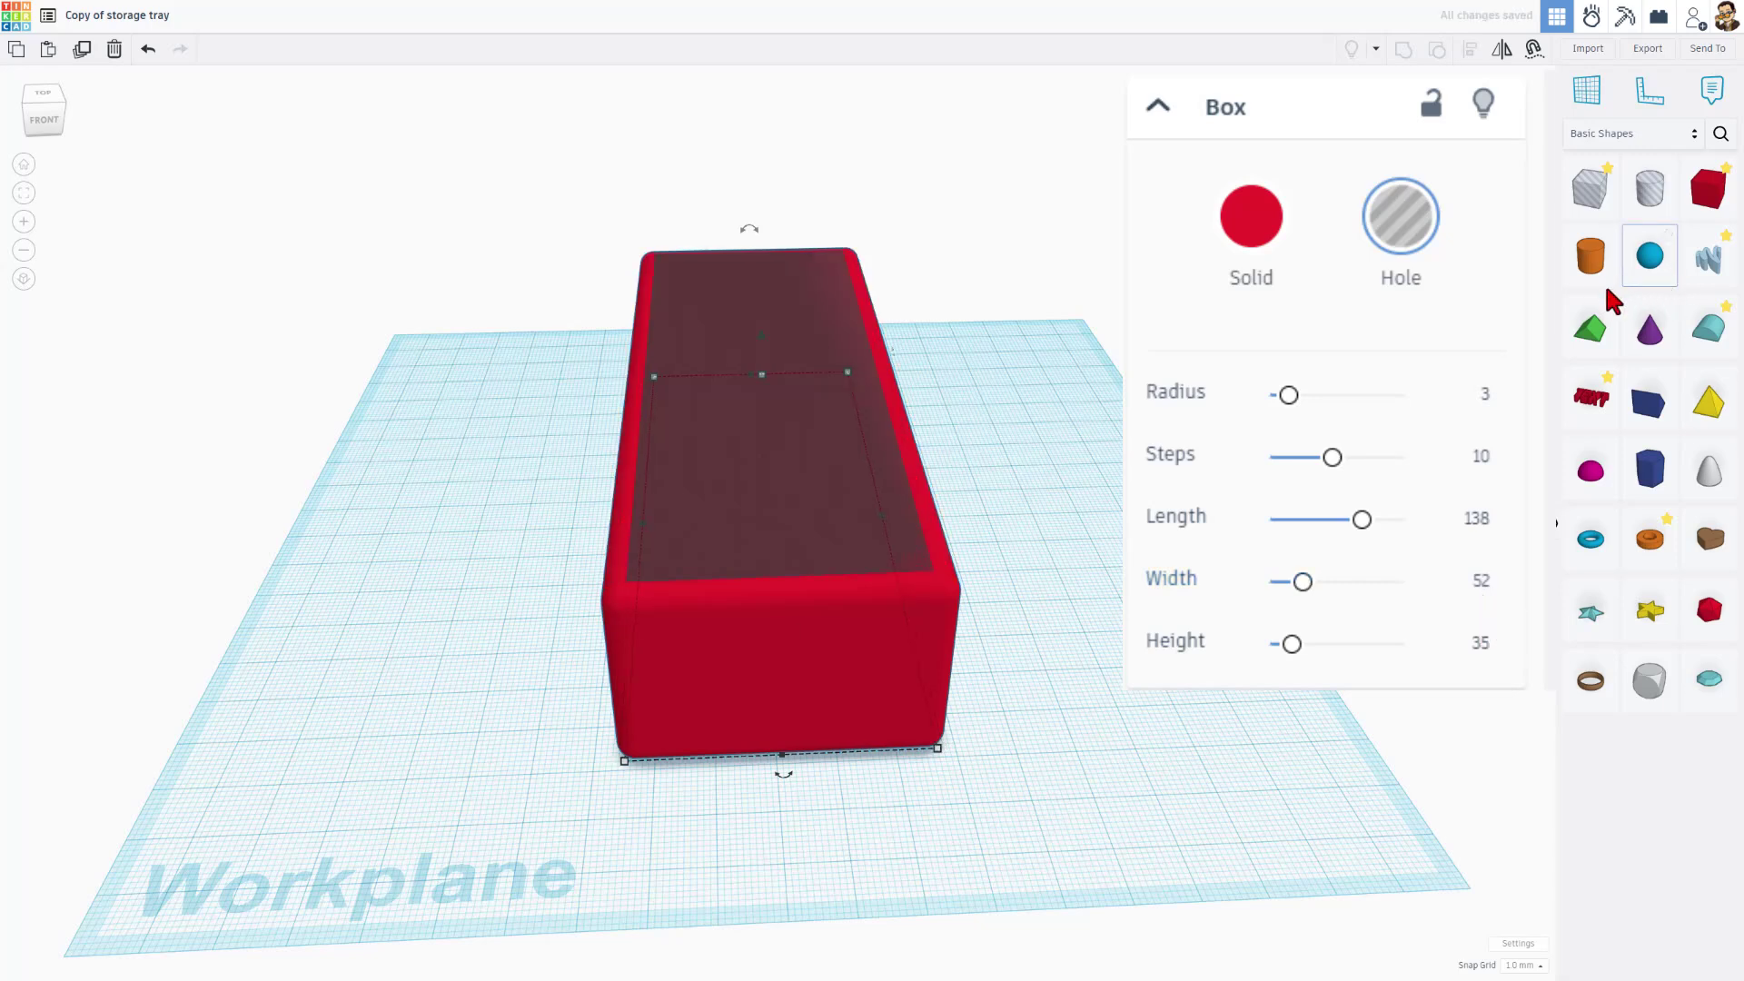
click(1481, 645)
text(40)
key(Return)
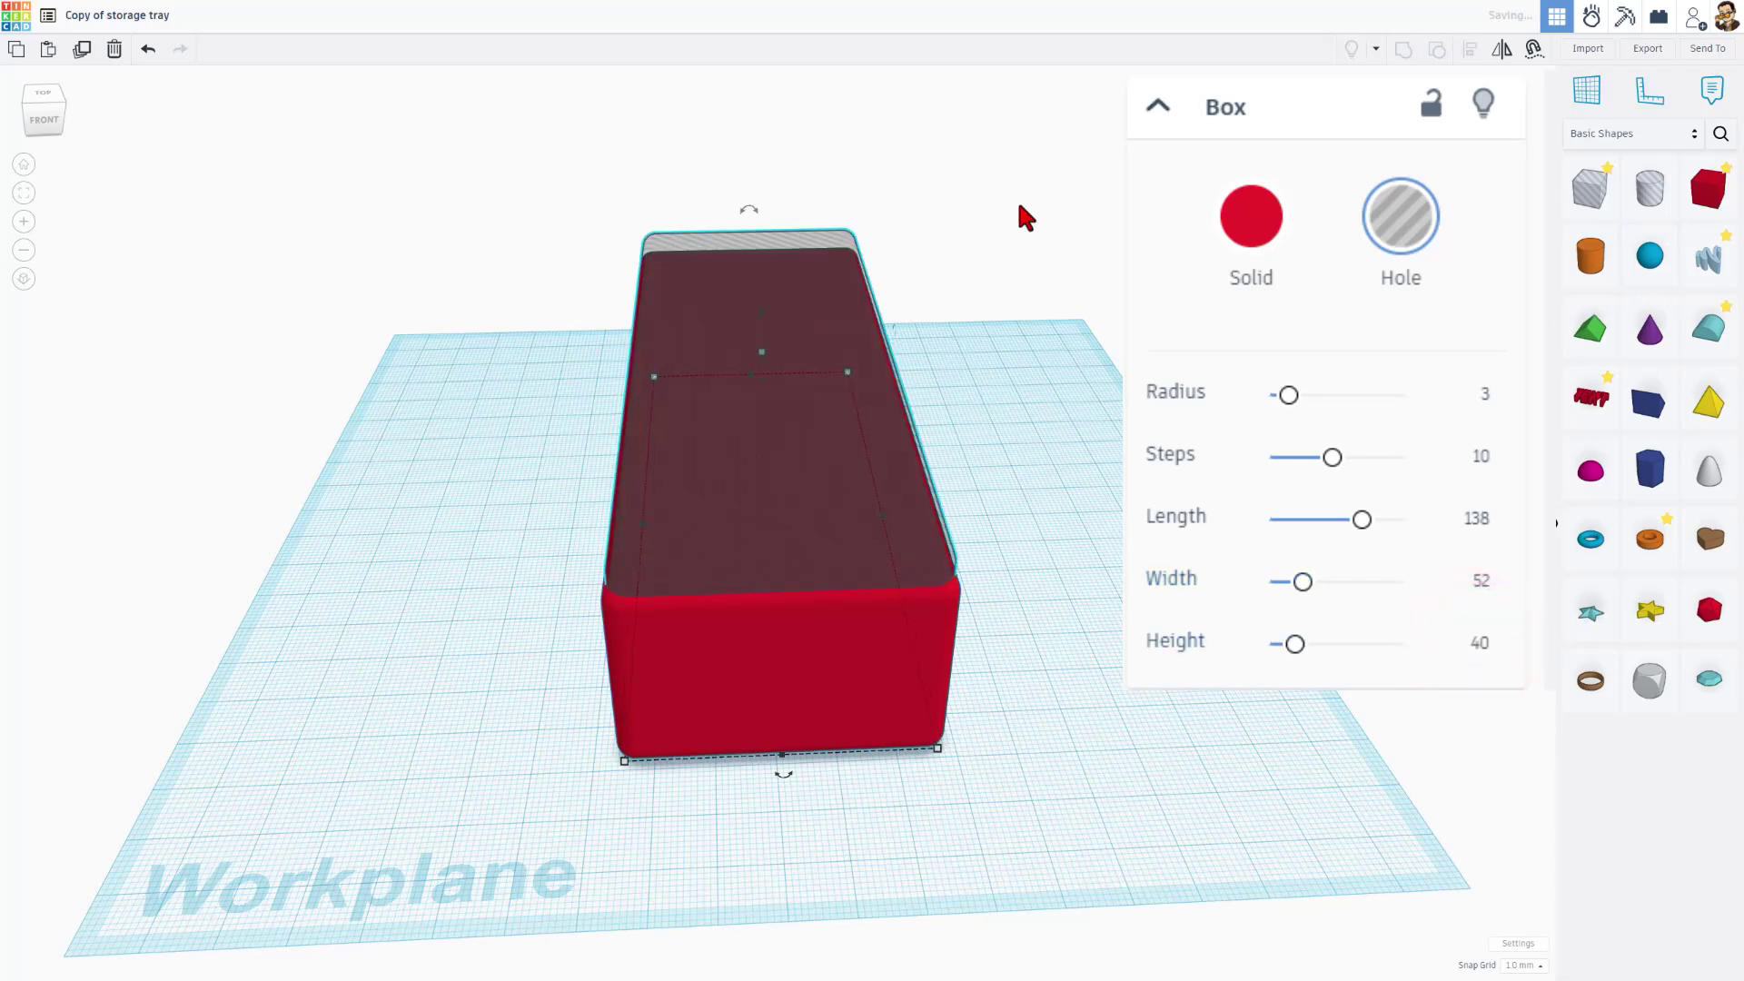
Step: Raise the hole, centre it on the box in both axes and group them
click(723, 250)
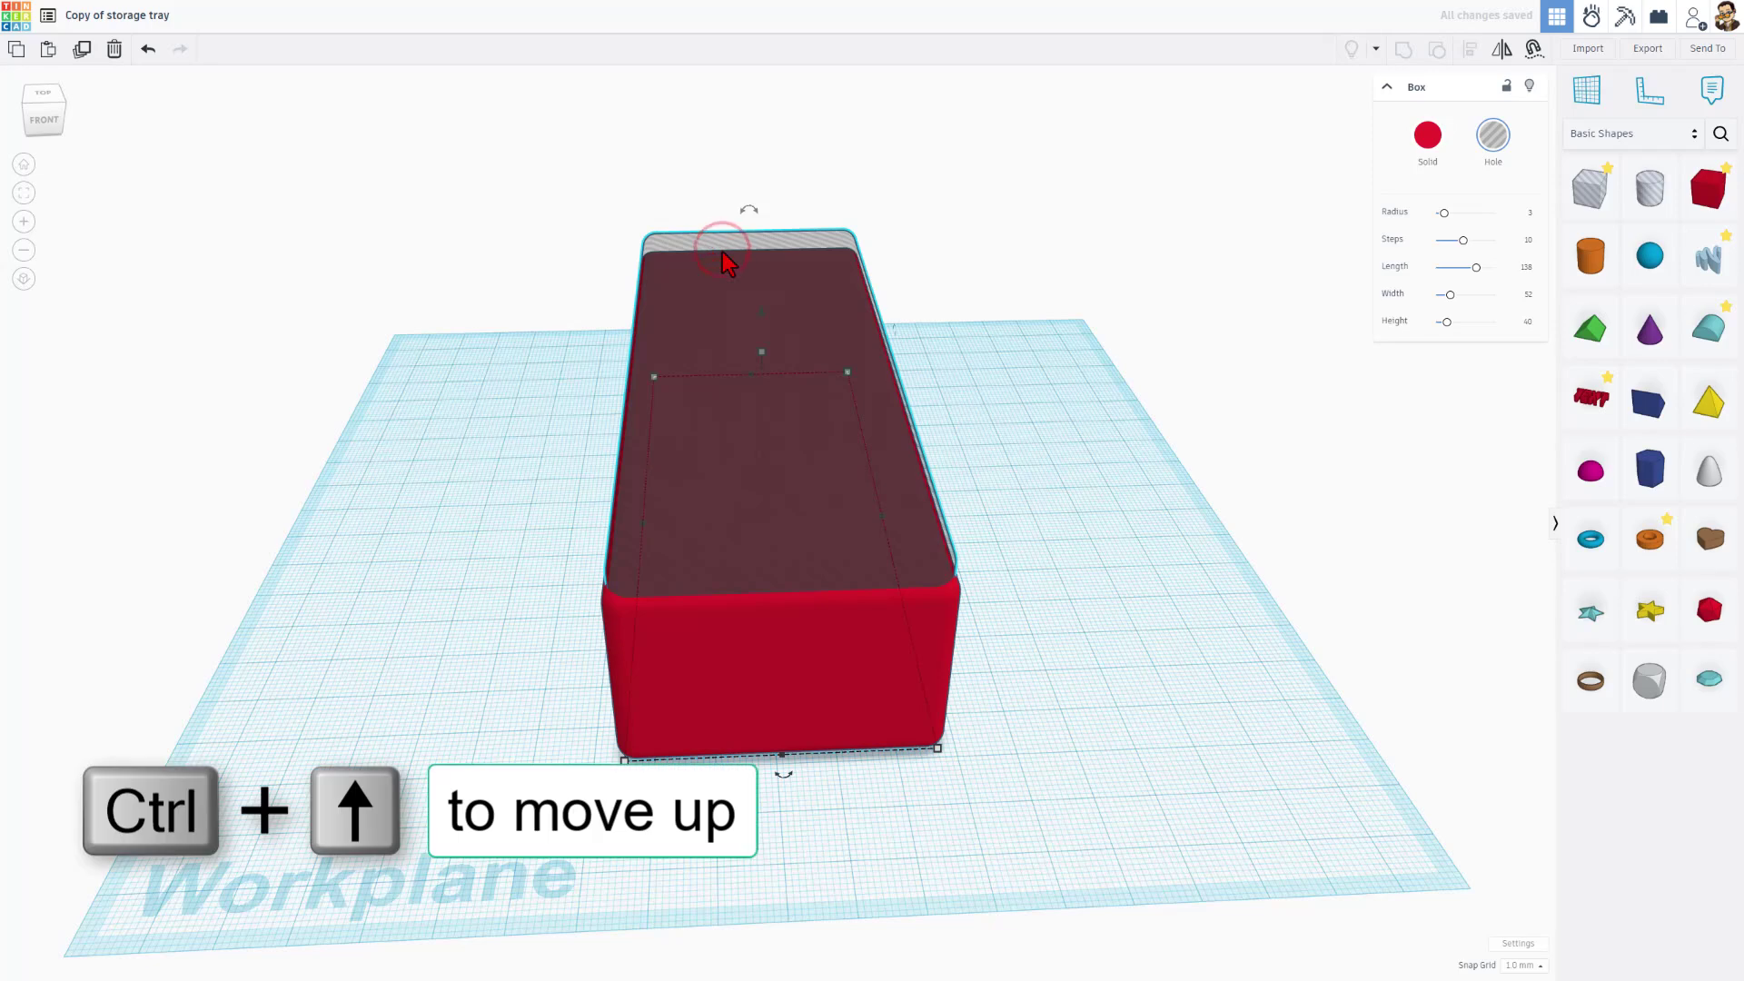
key(ctrl+Up)
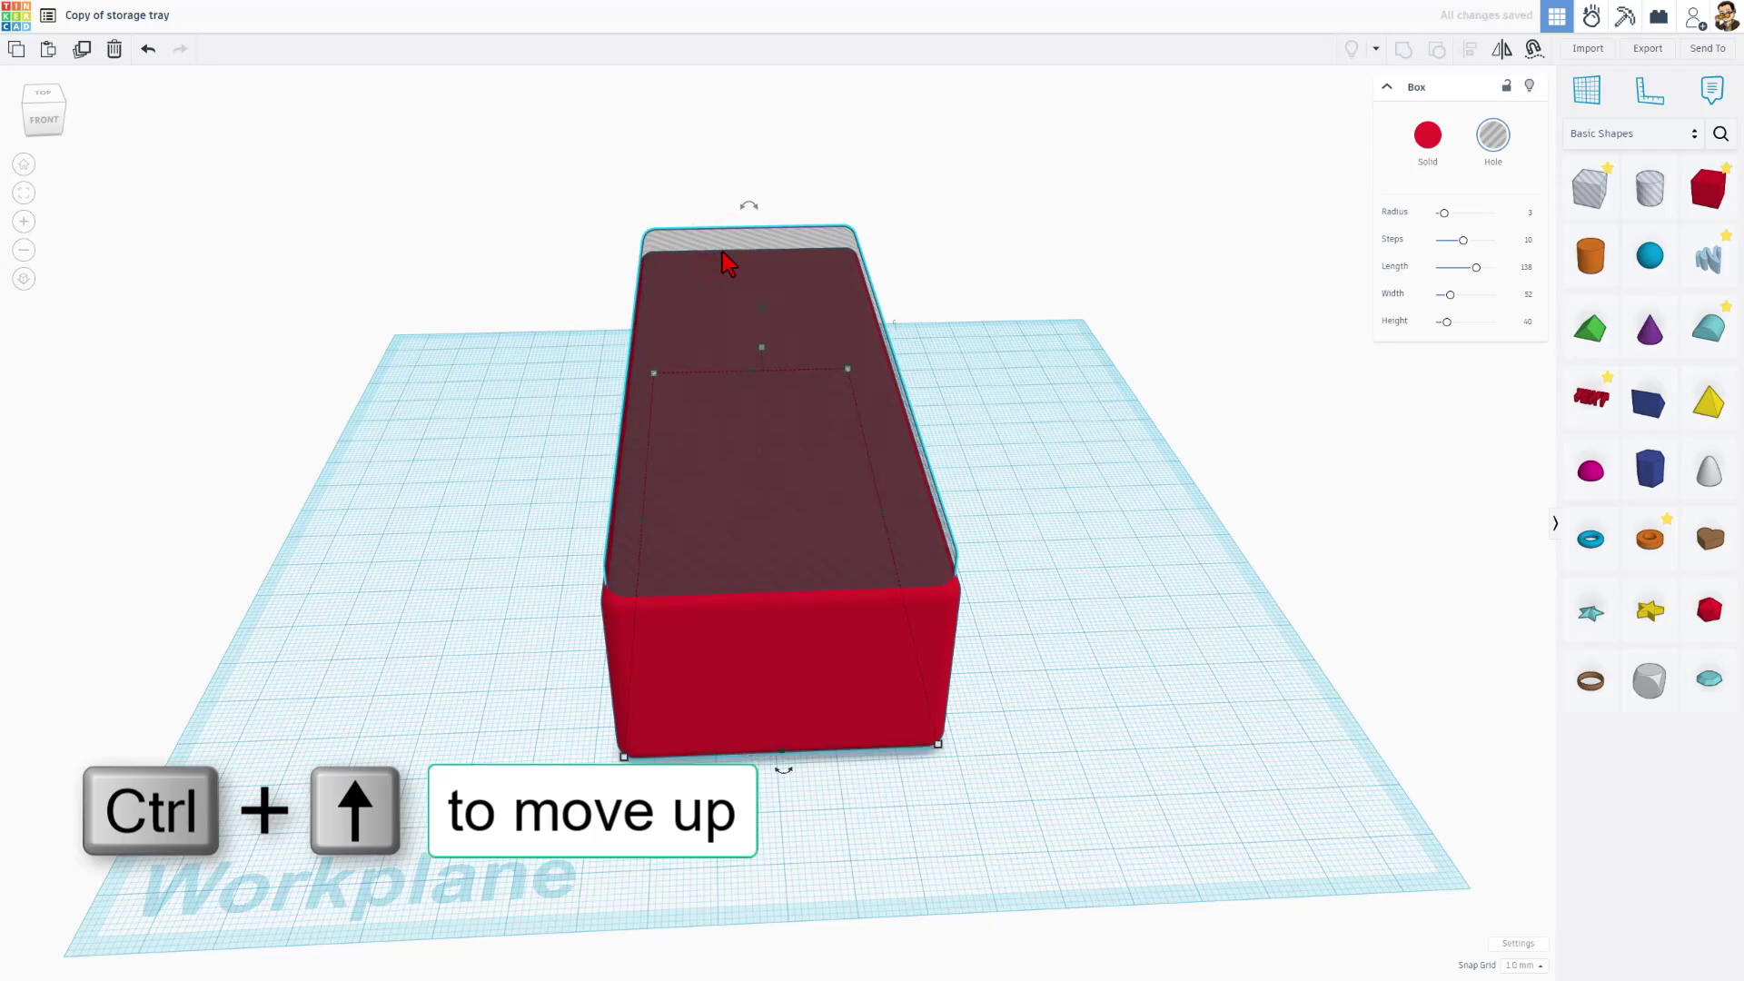
key(ctrl+Up)
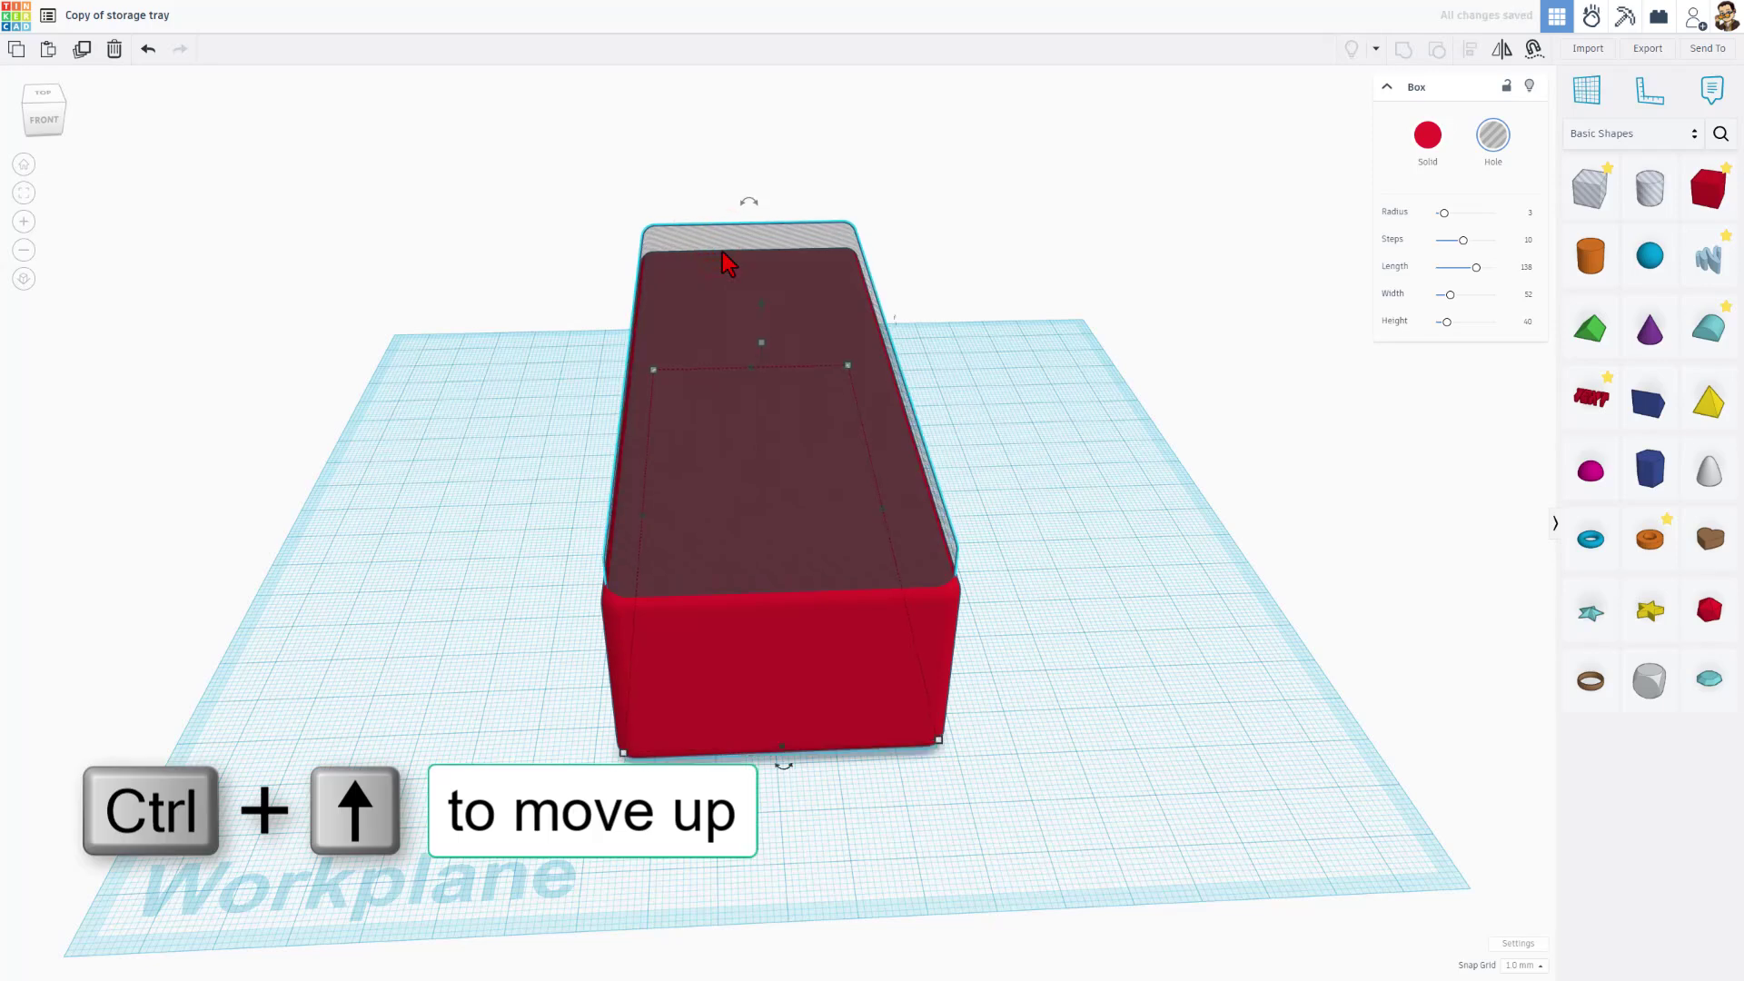
right_drag(351, 448, 445, 348)
drag(496, 291, 711, 536)
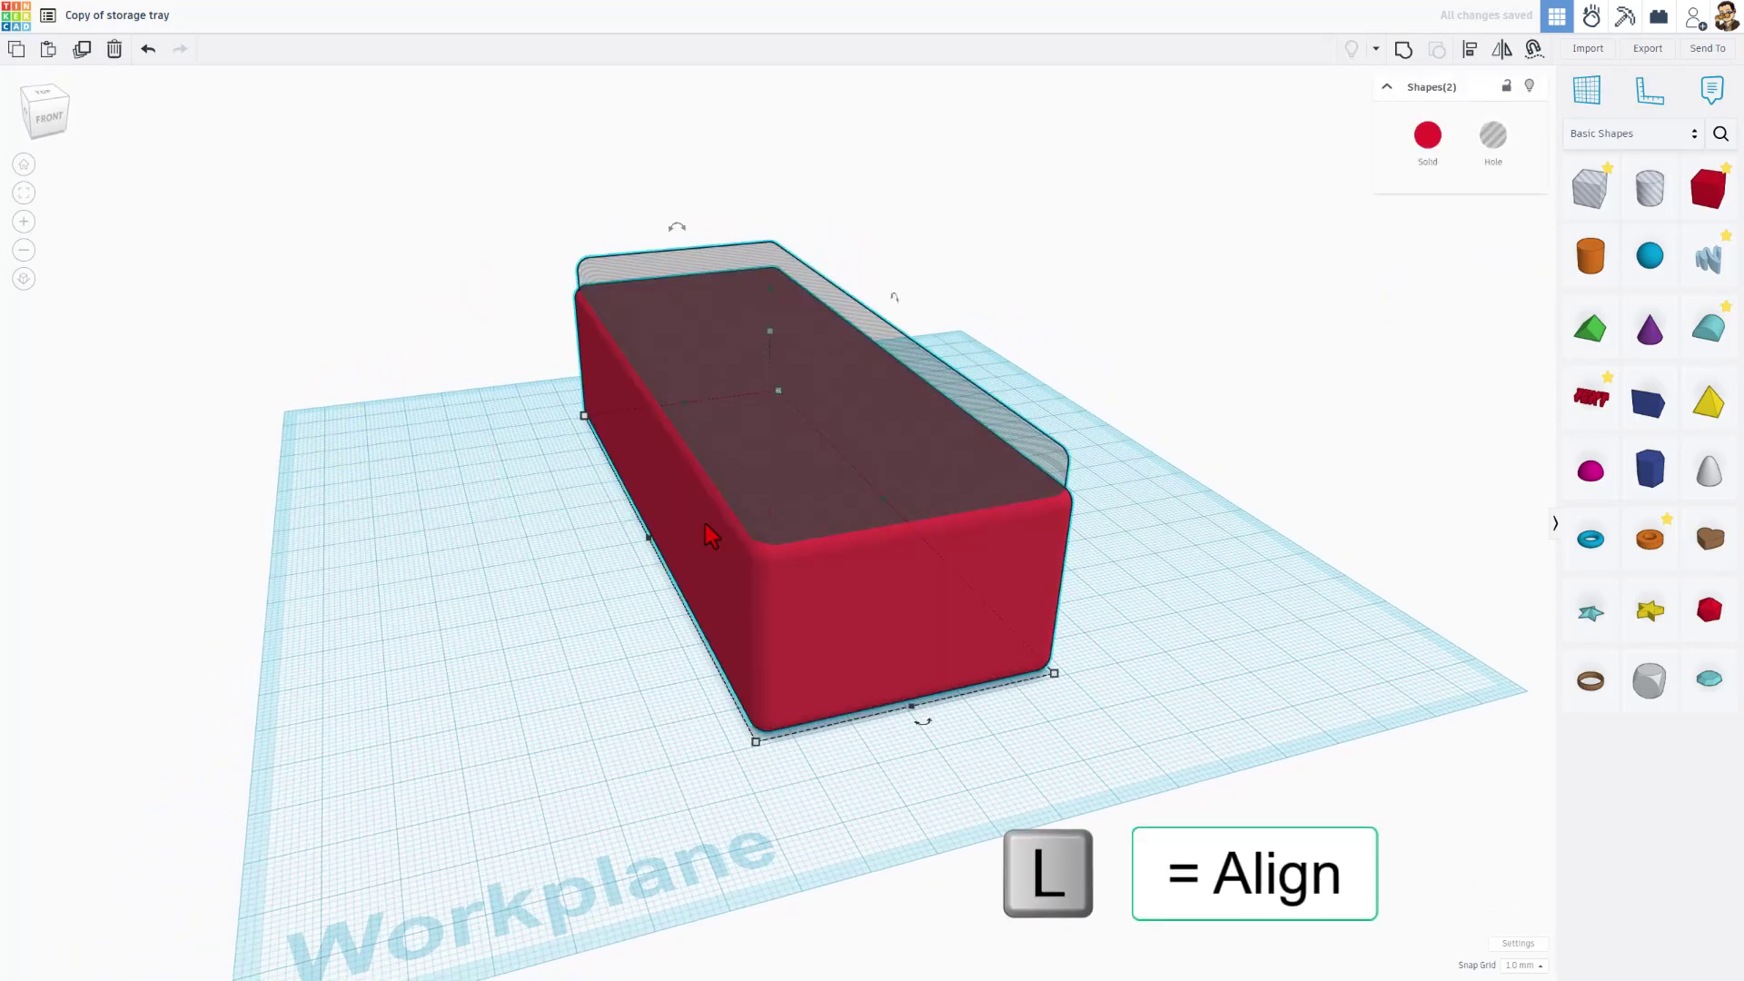
key(l)
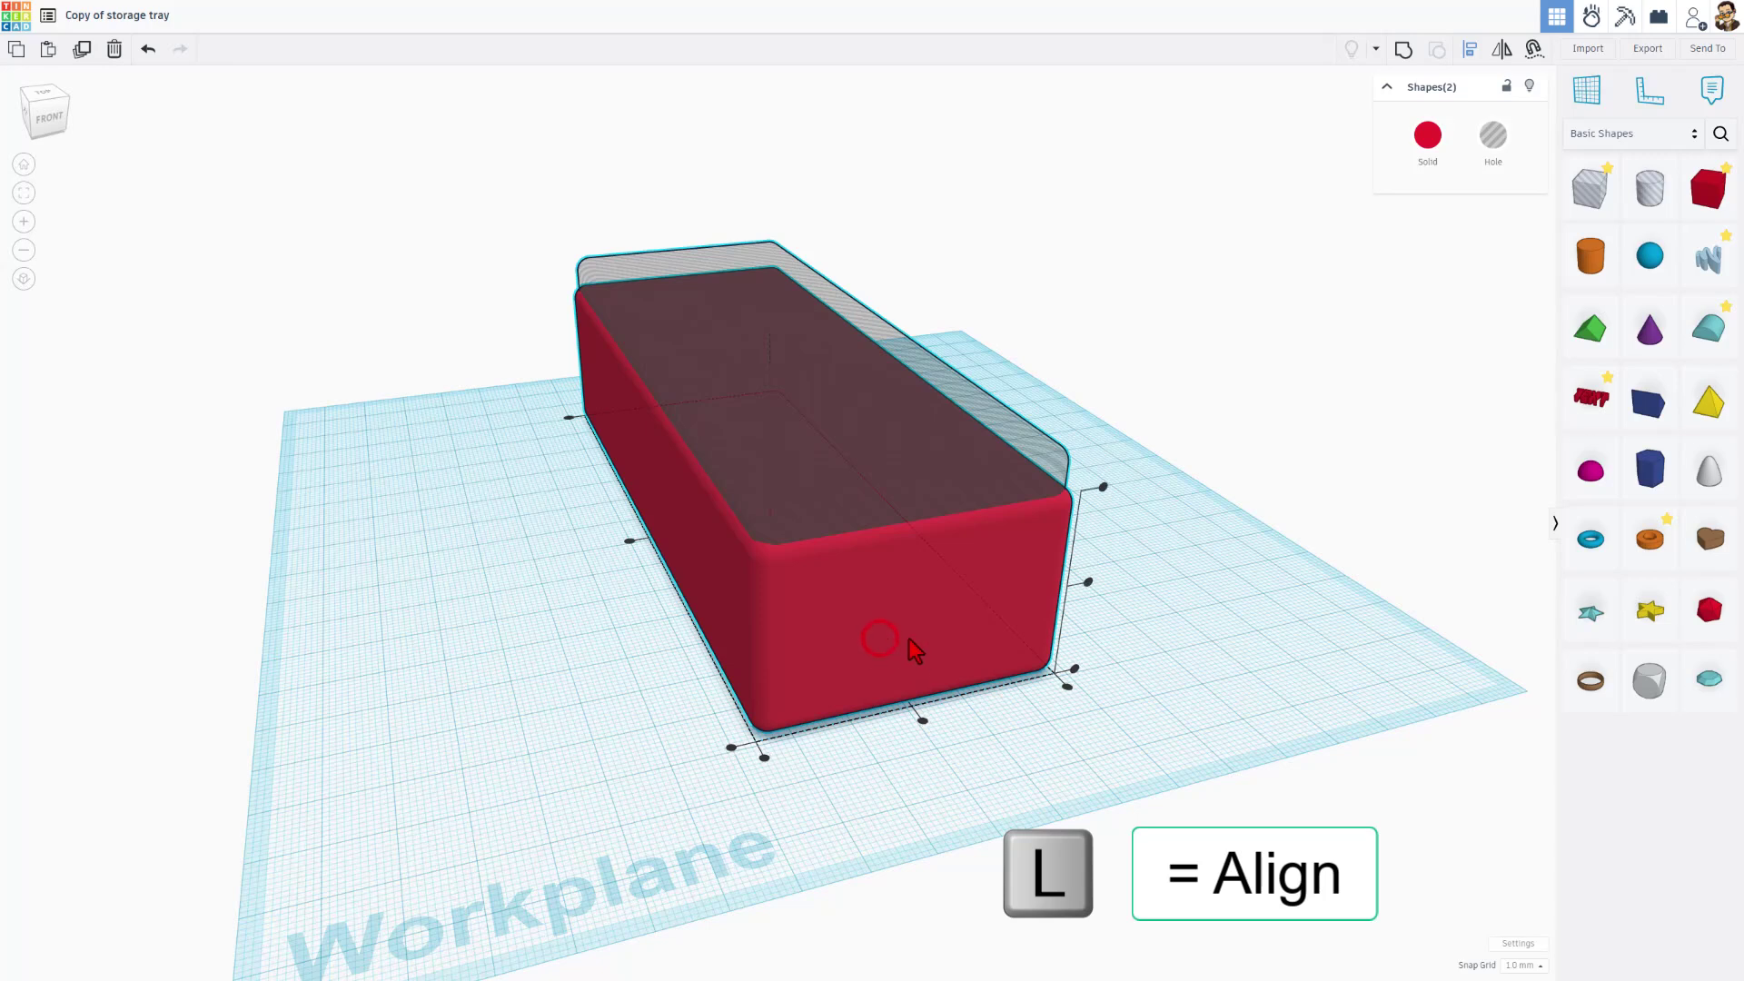
click(921, 719)
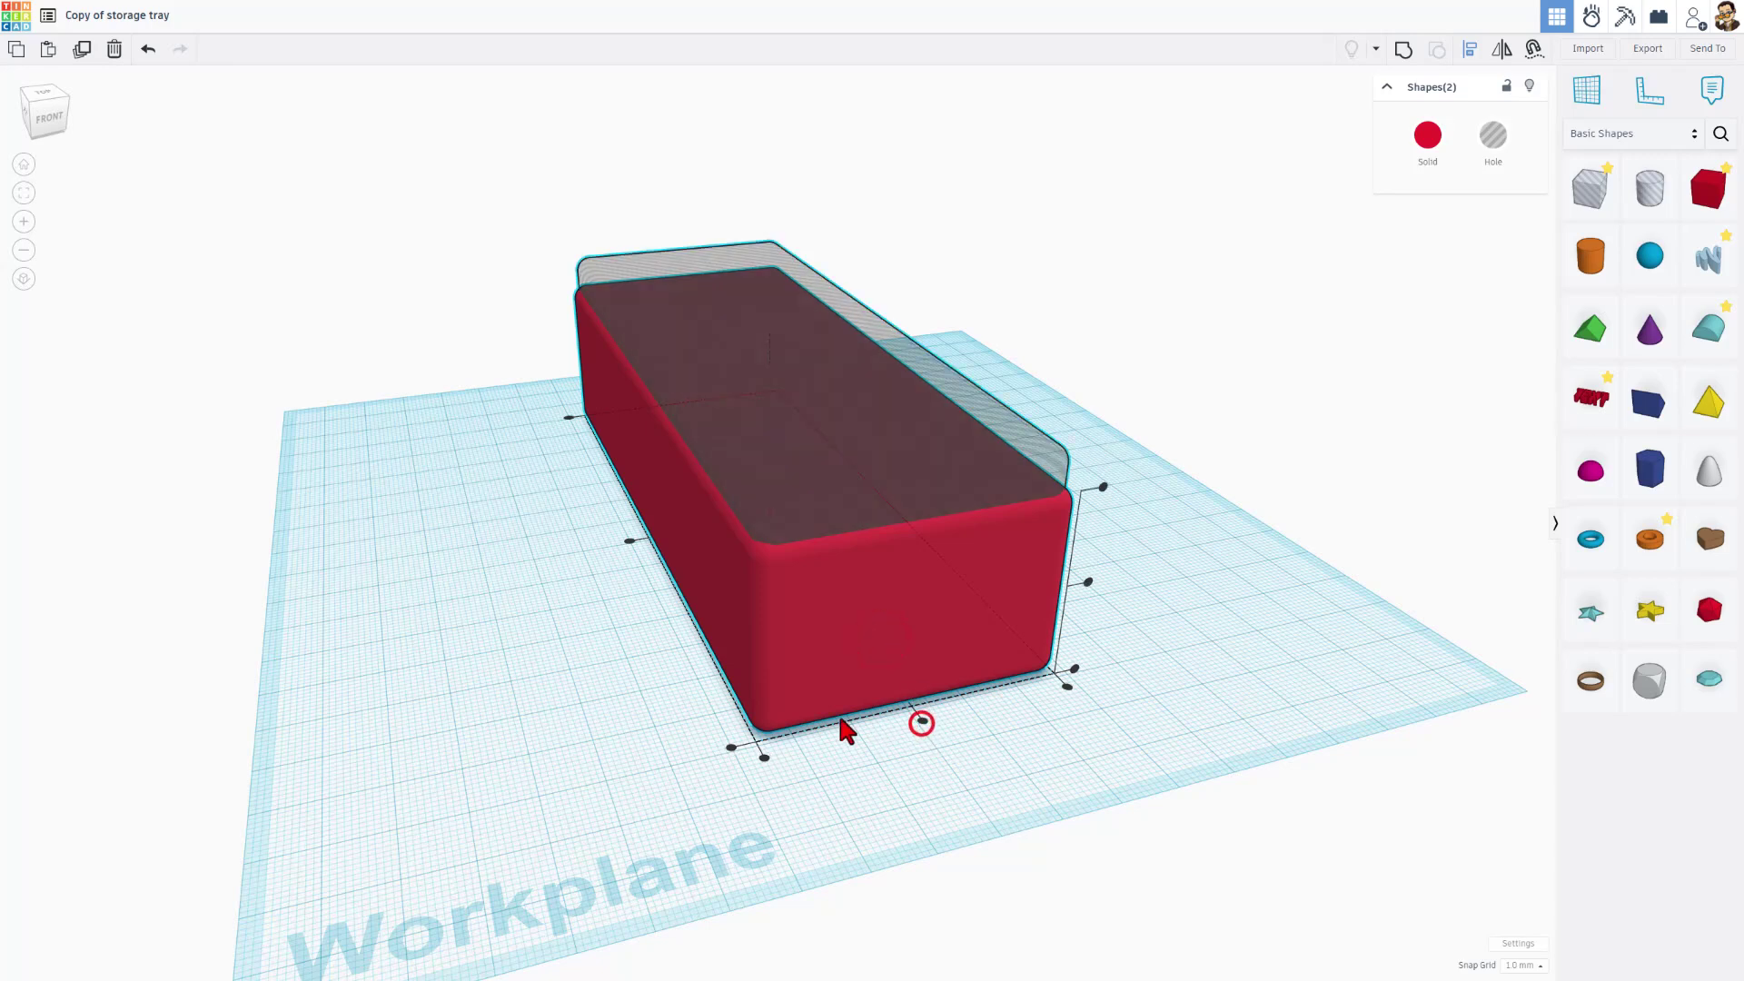
click(629, 542)
key(ctrl+g)
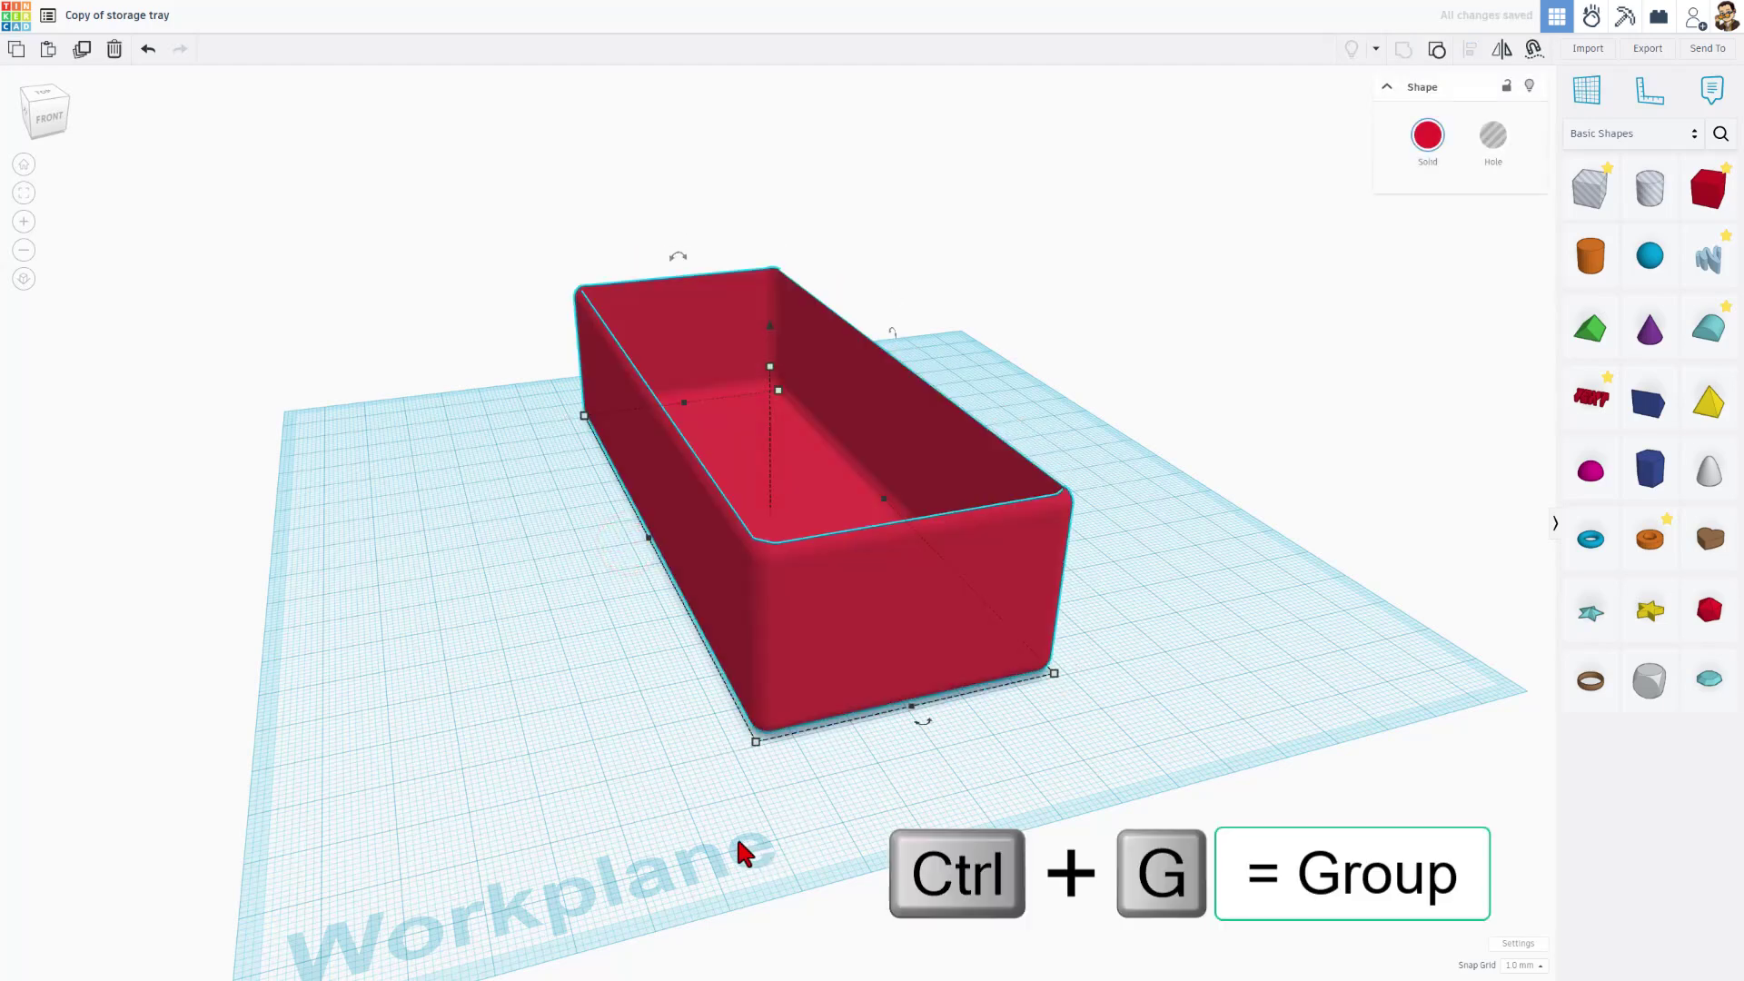
right_drag(971, 542, 905, 575)
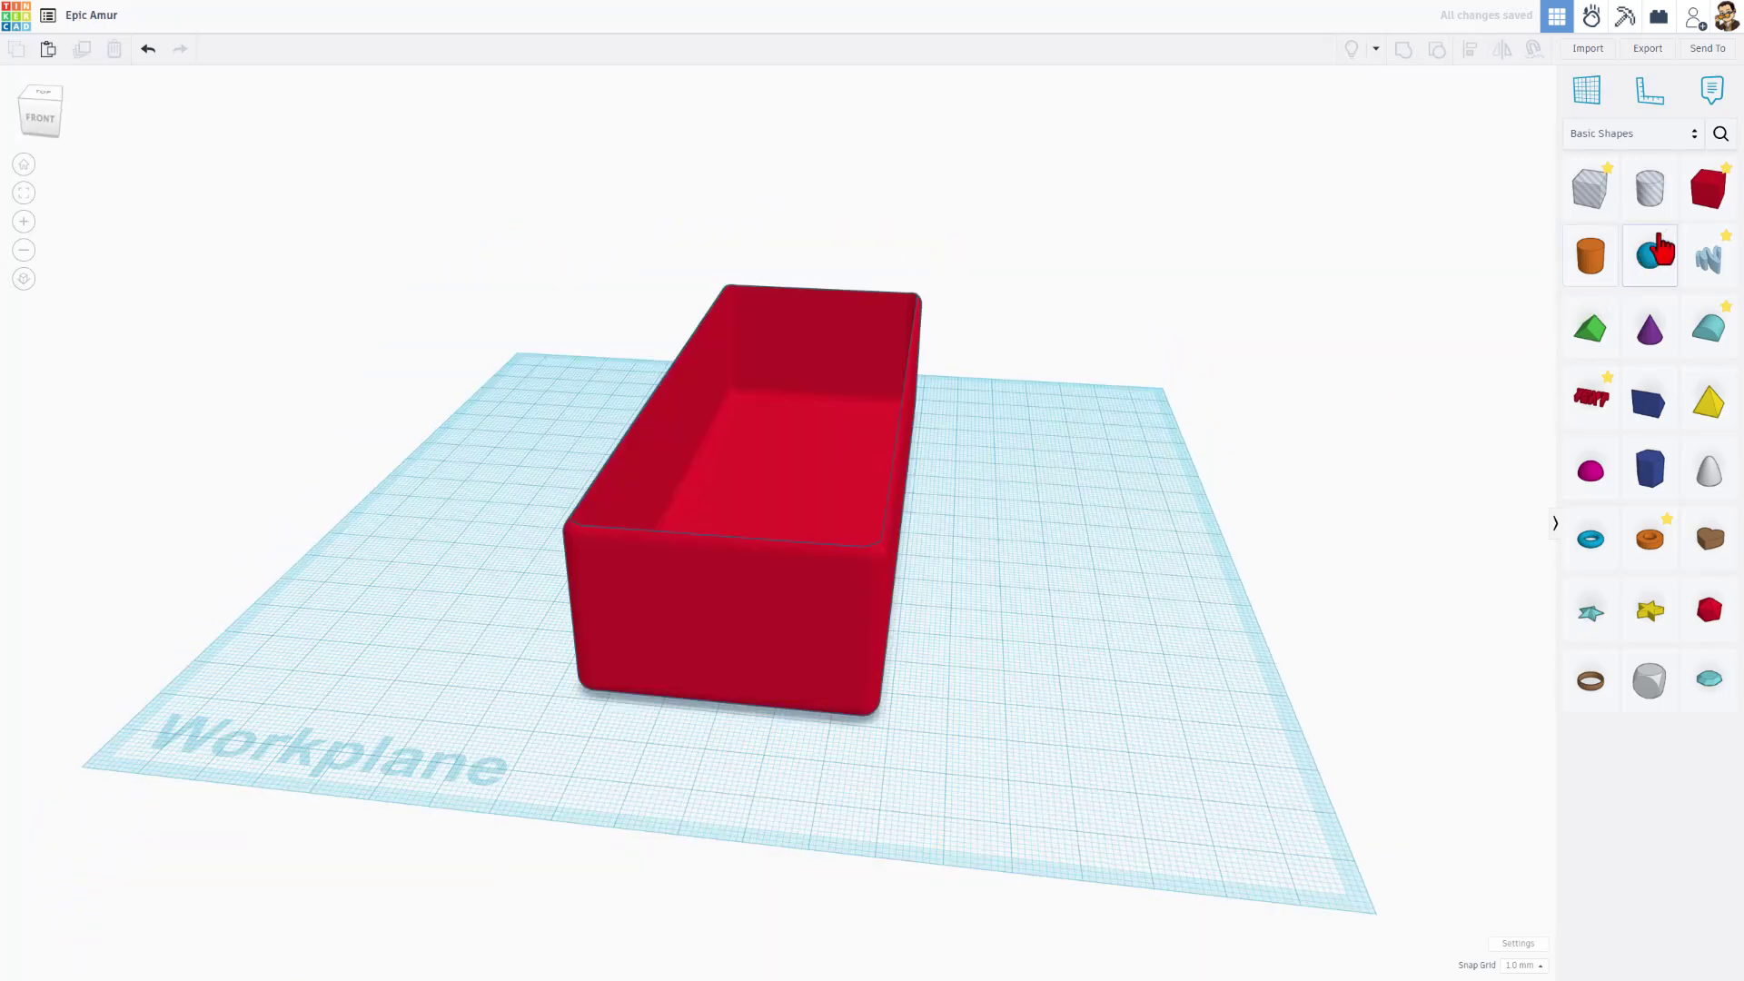
Step: Place a new box in front of the tray with corner radius 3 and length 10
click(1708, 188)
click(721, 605)
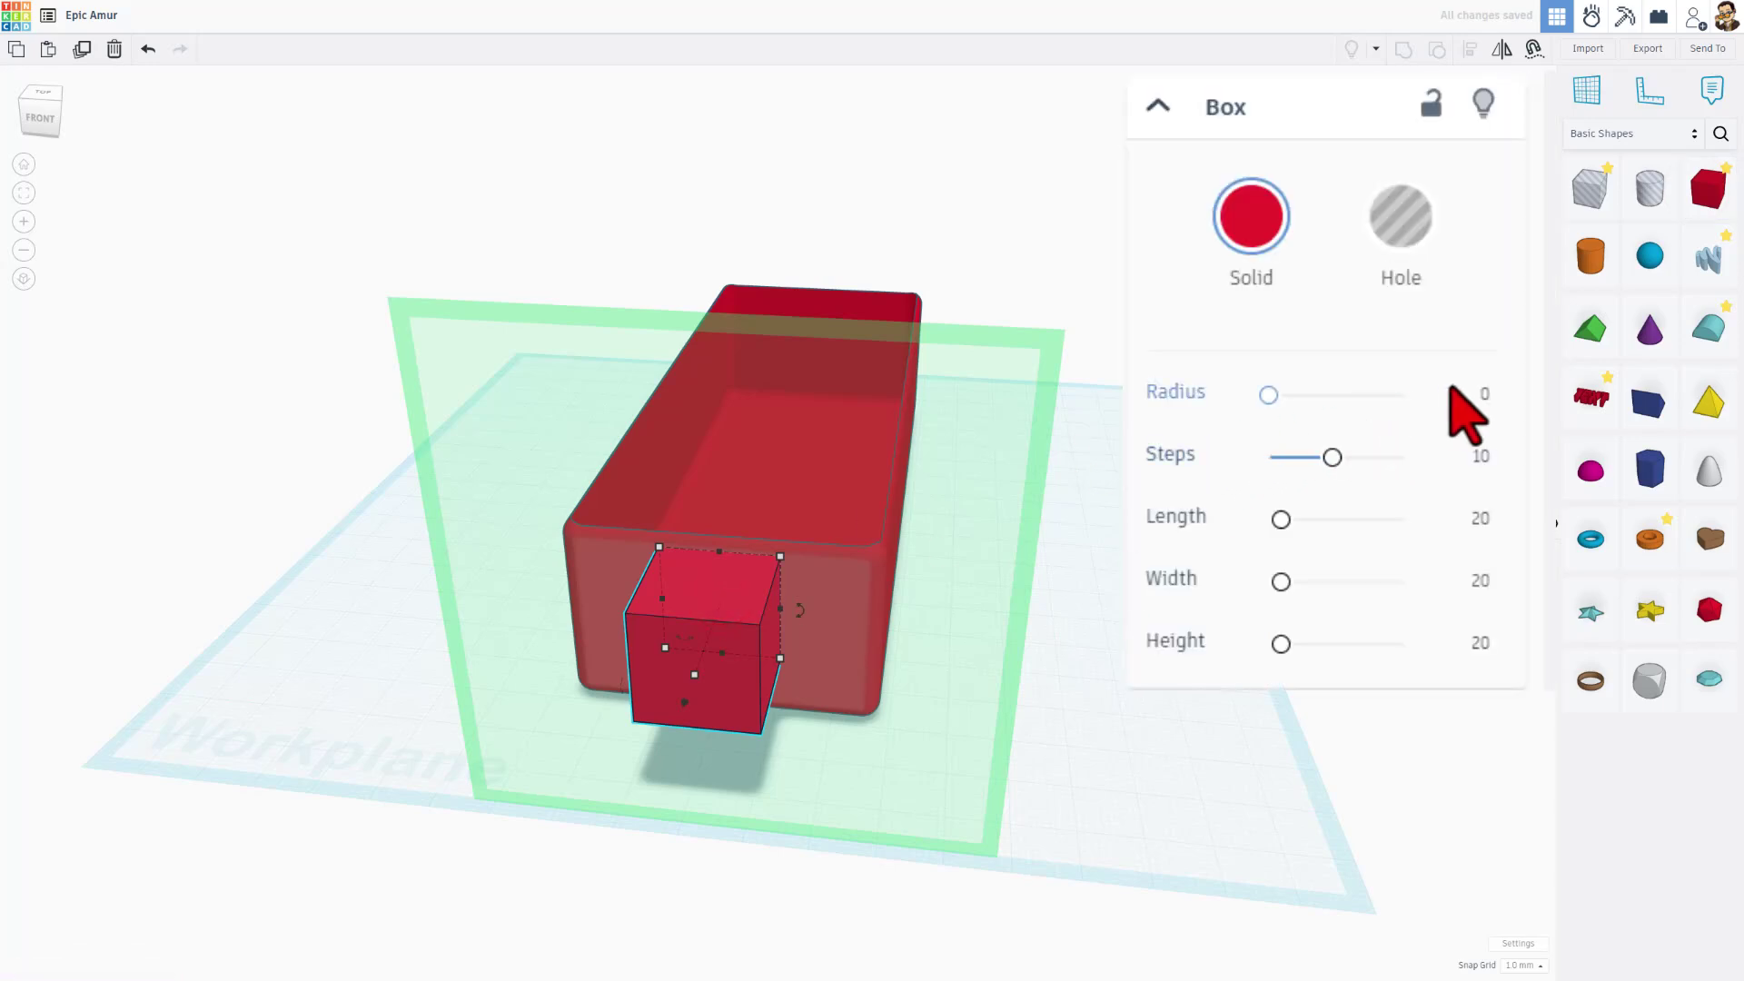
click(1482, 394)
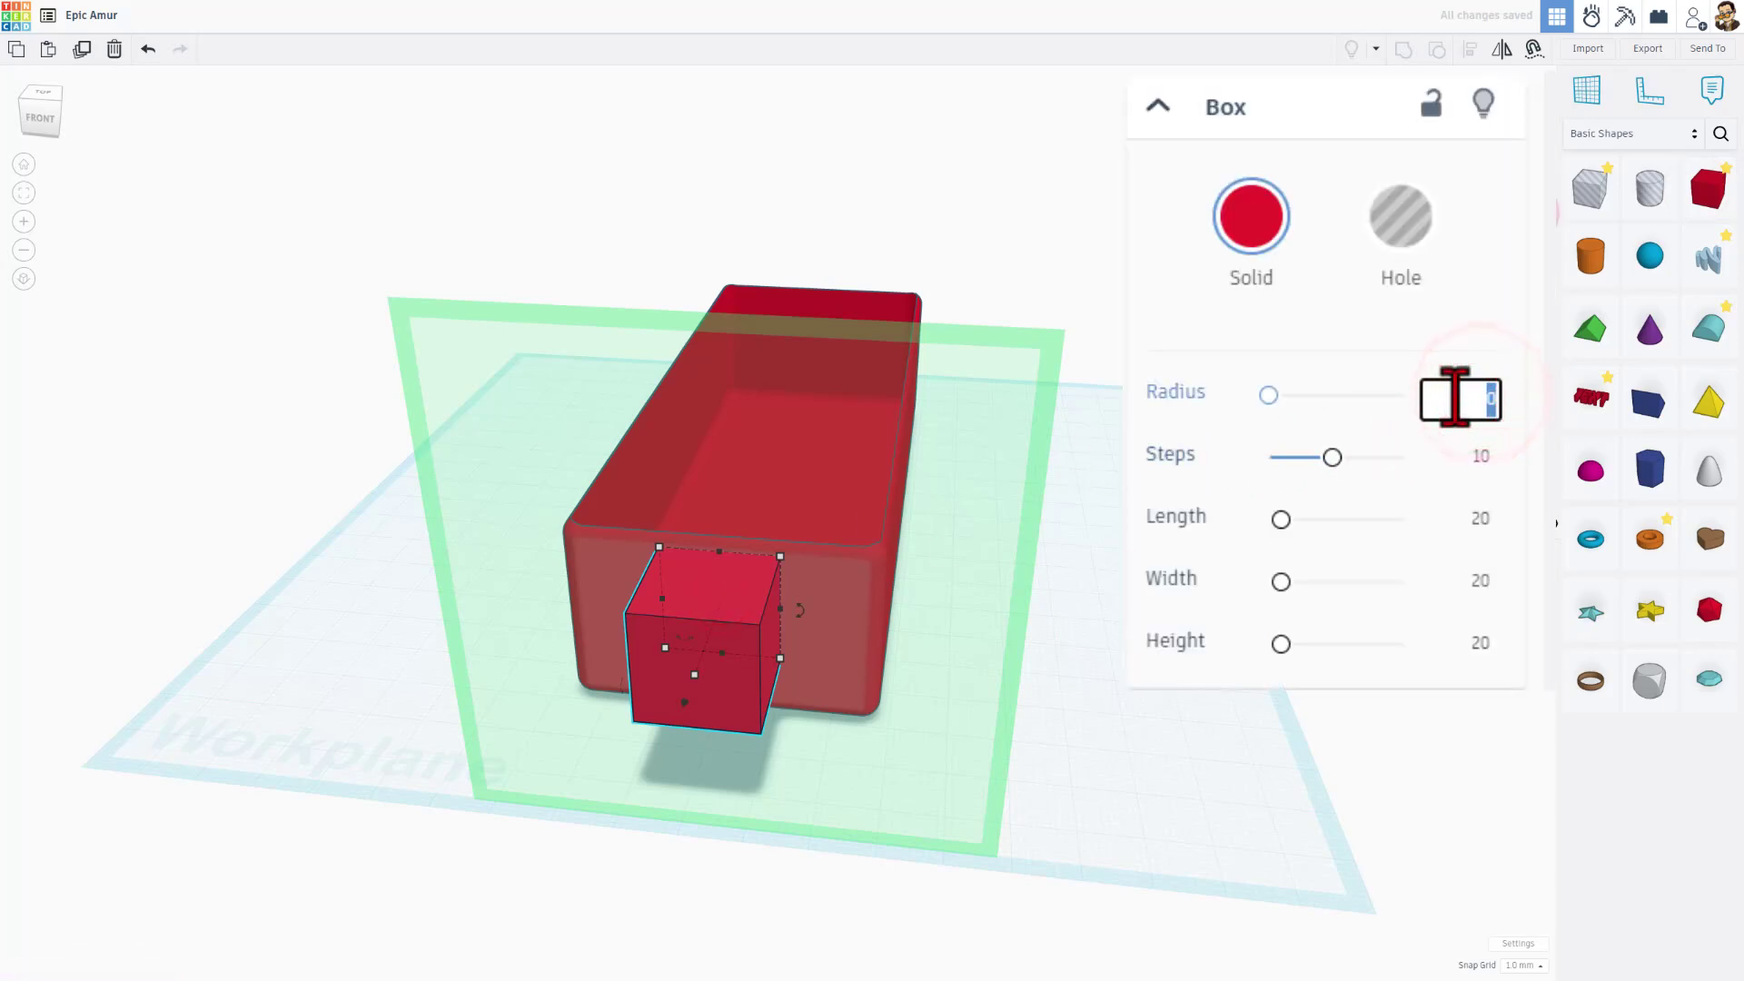
text(3)
key(Return)
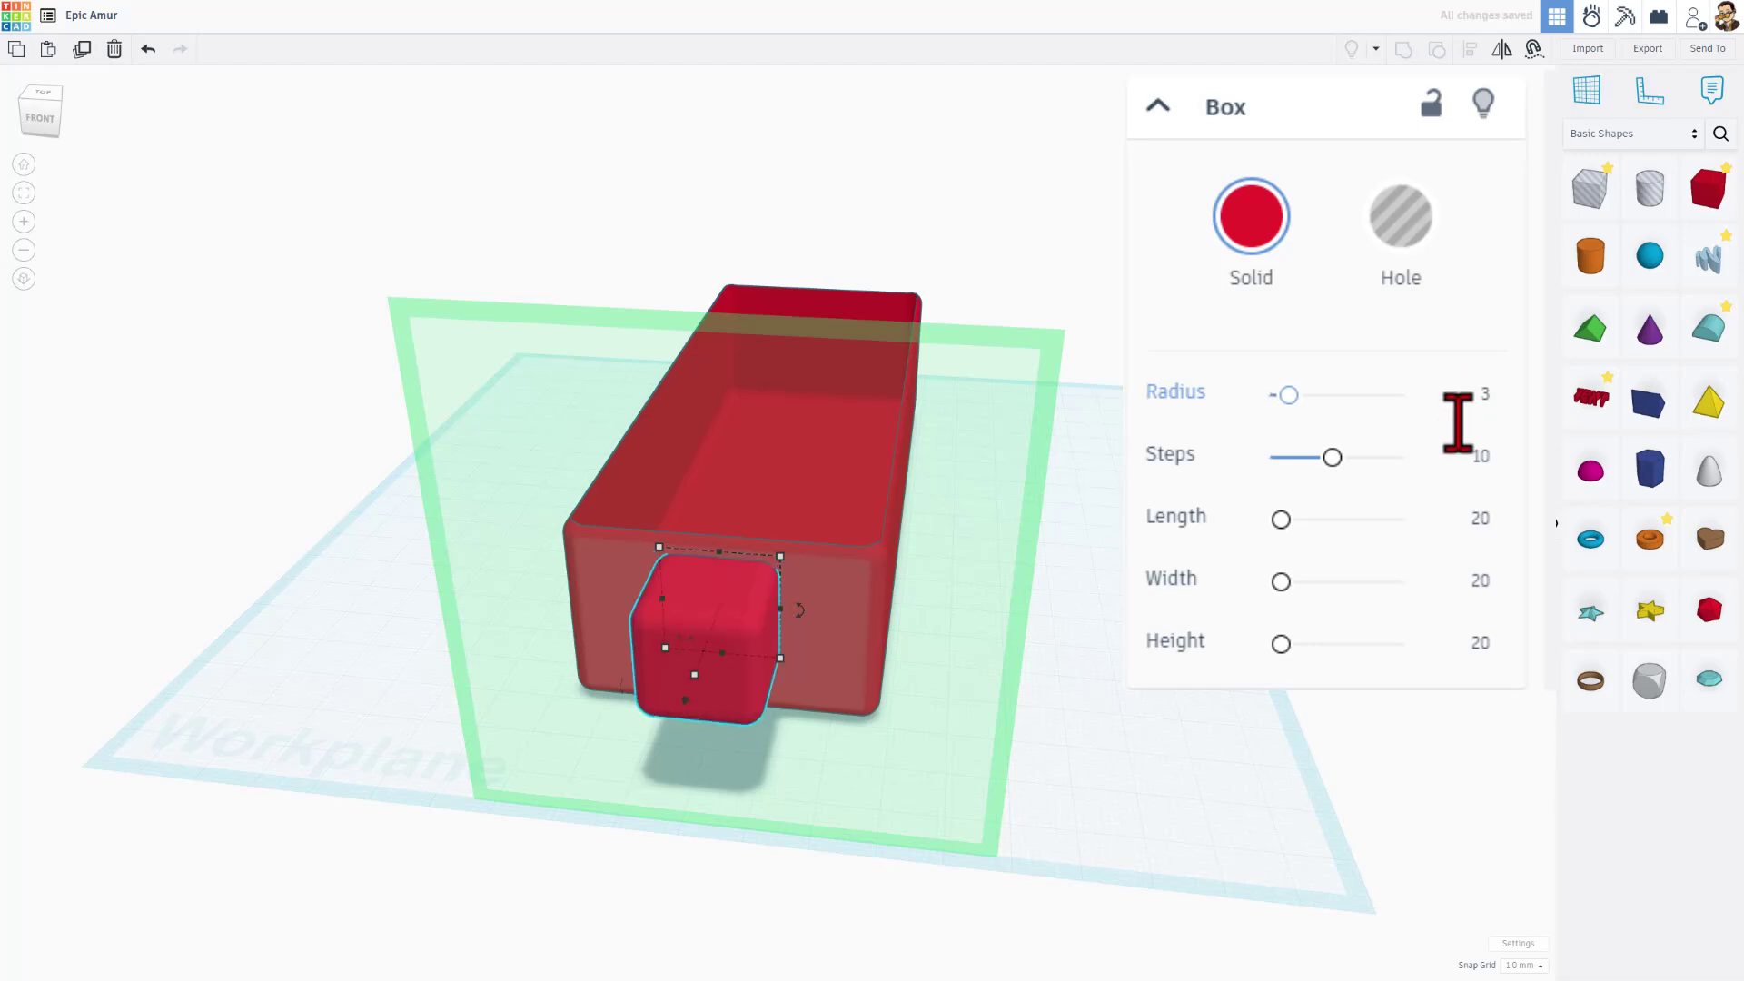
click(1474, 523)
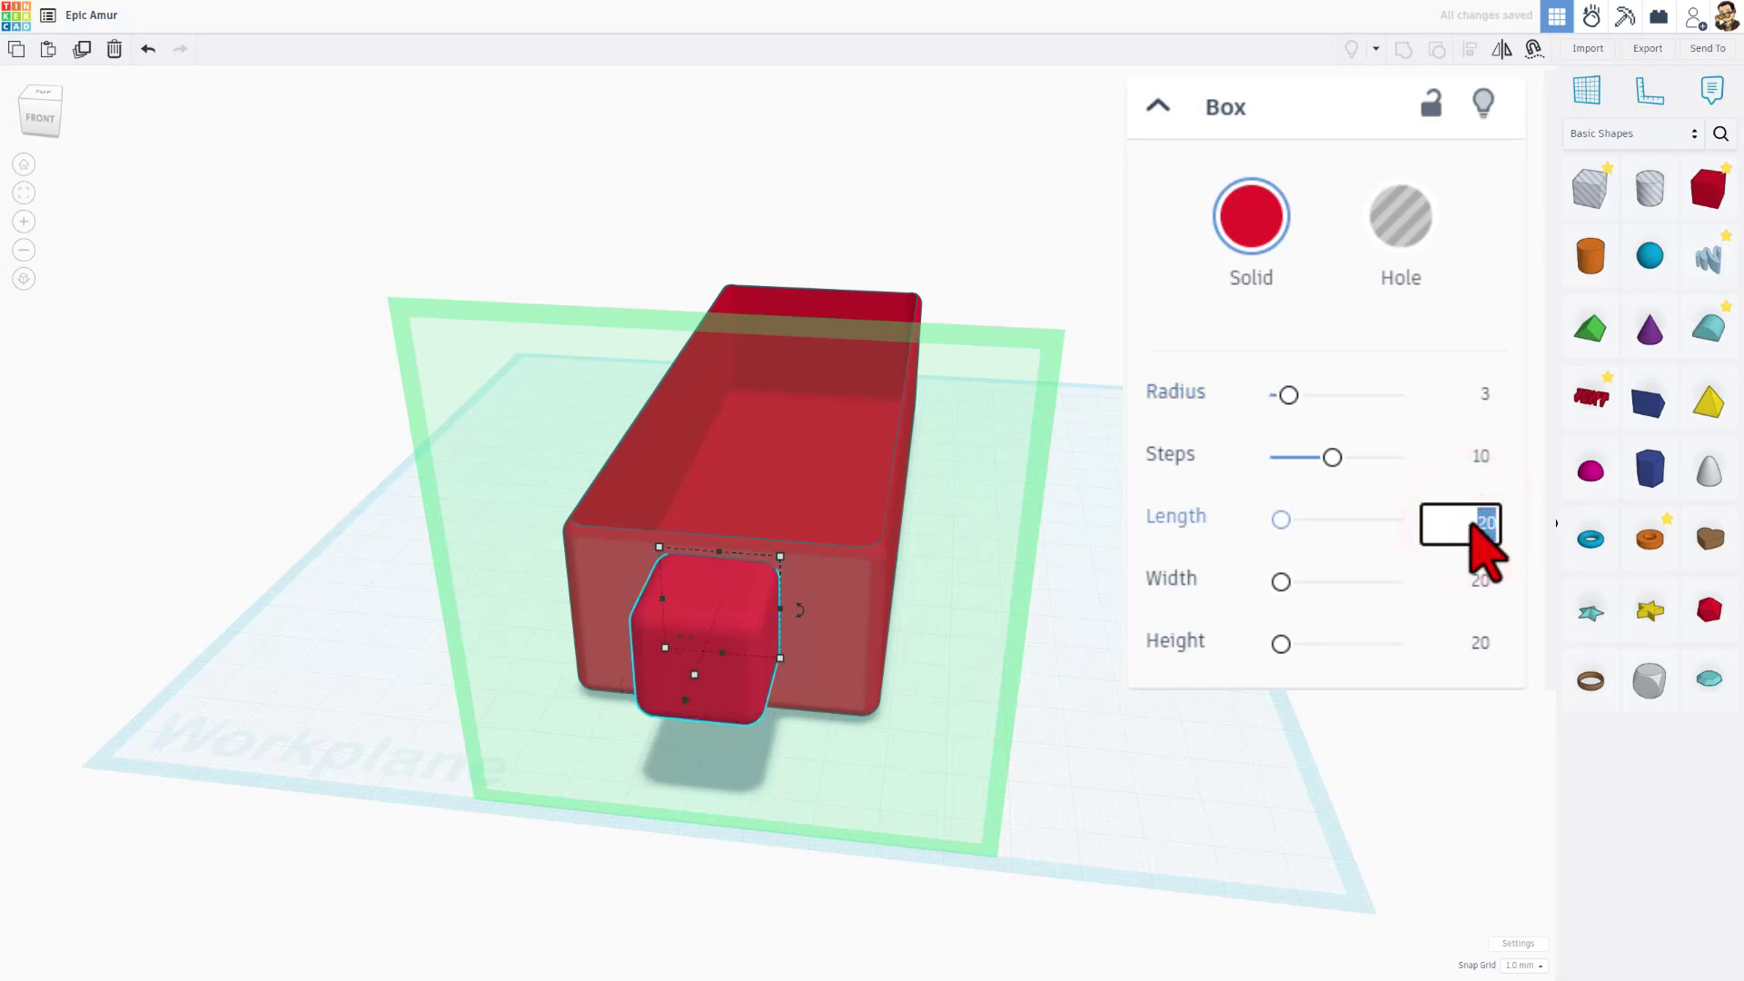
text(10)
key(Return)
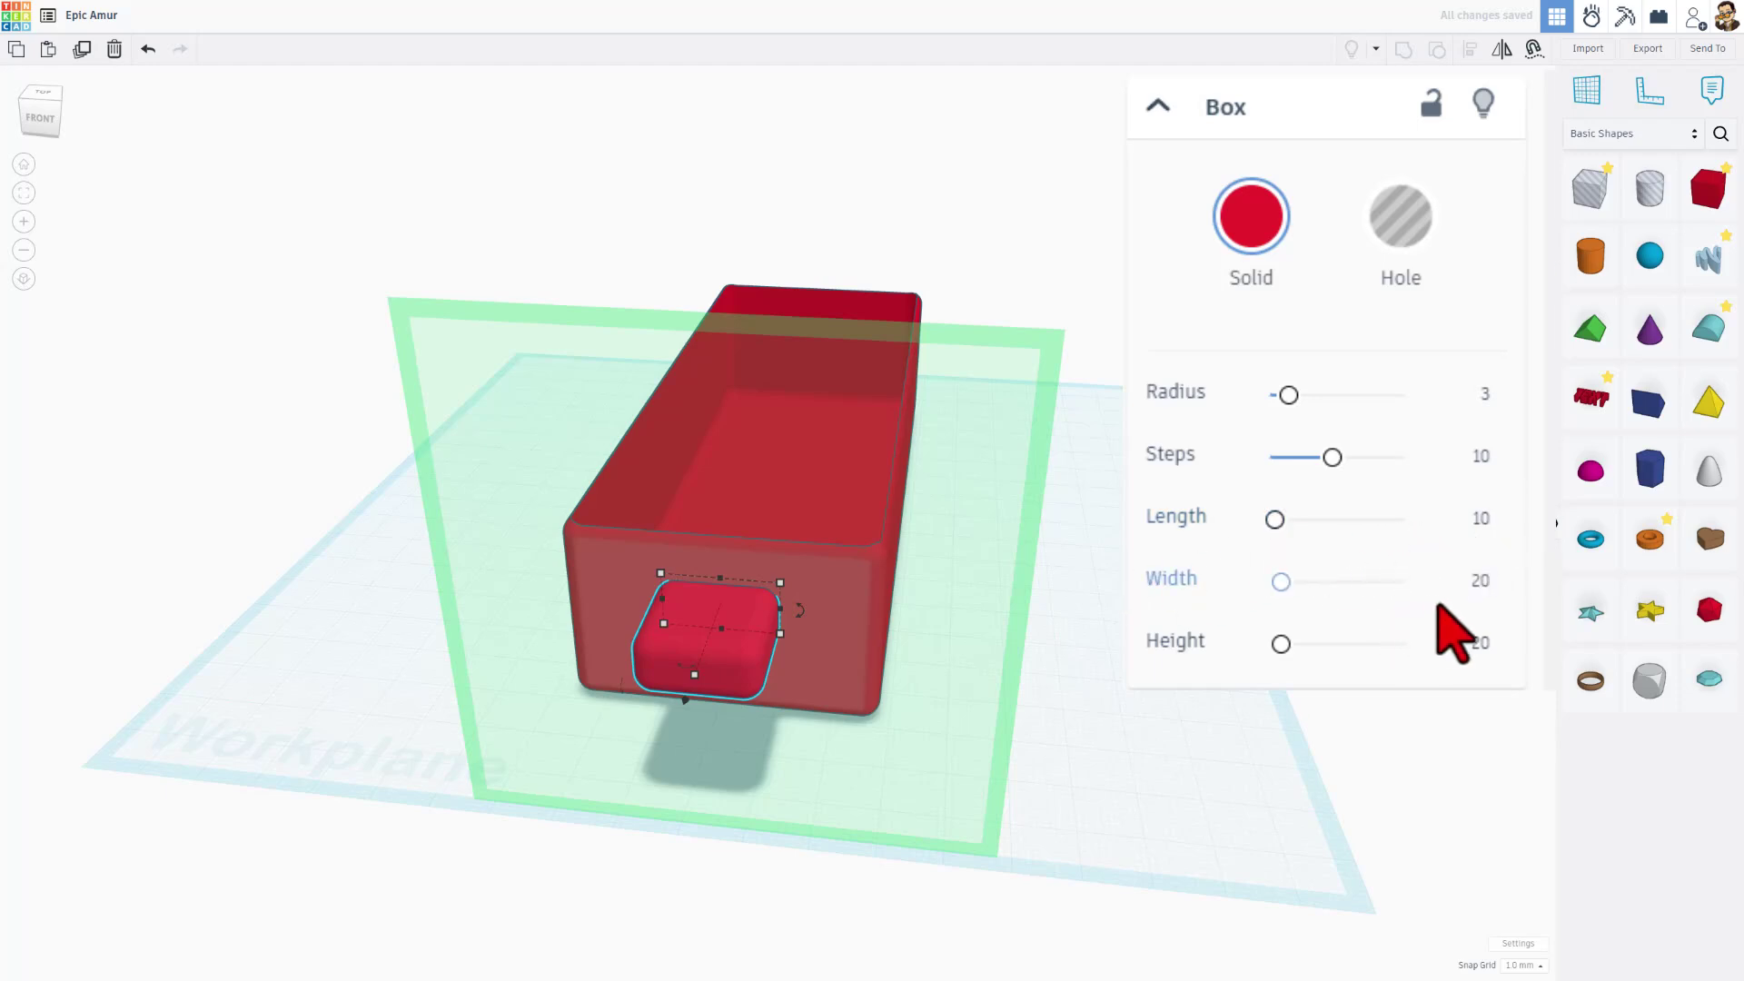
Step: Make the box a thin bar 35 wide and 3 high, shortening its length to 3
click(1476, 582)
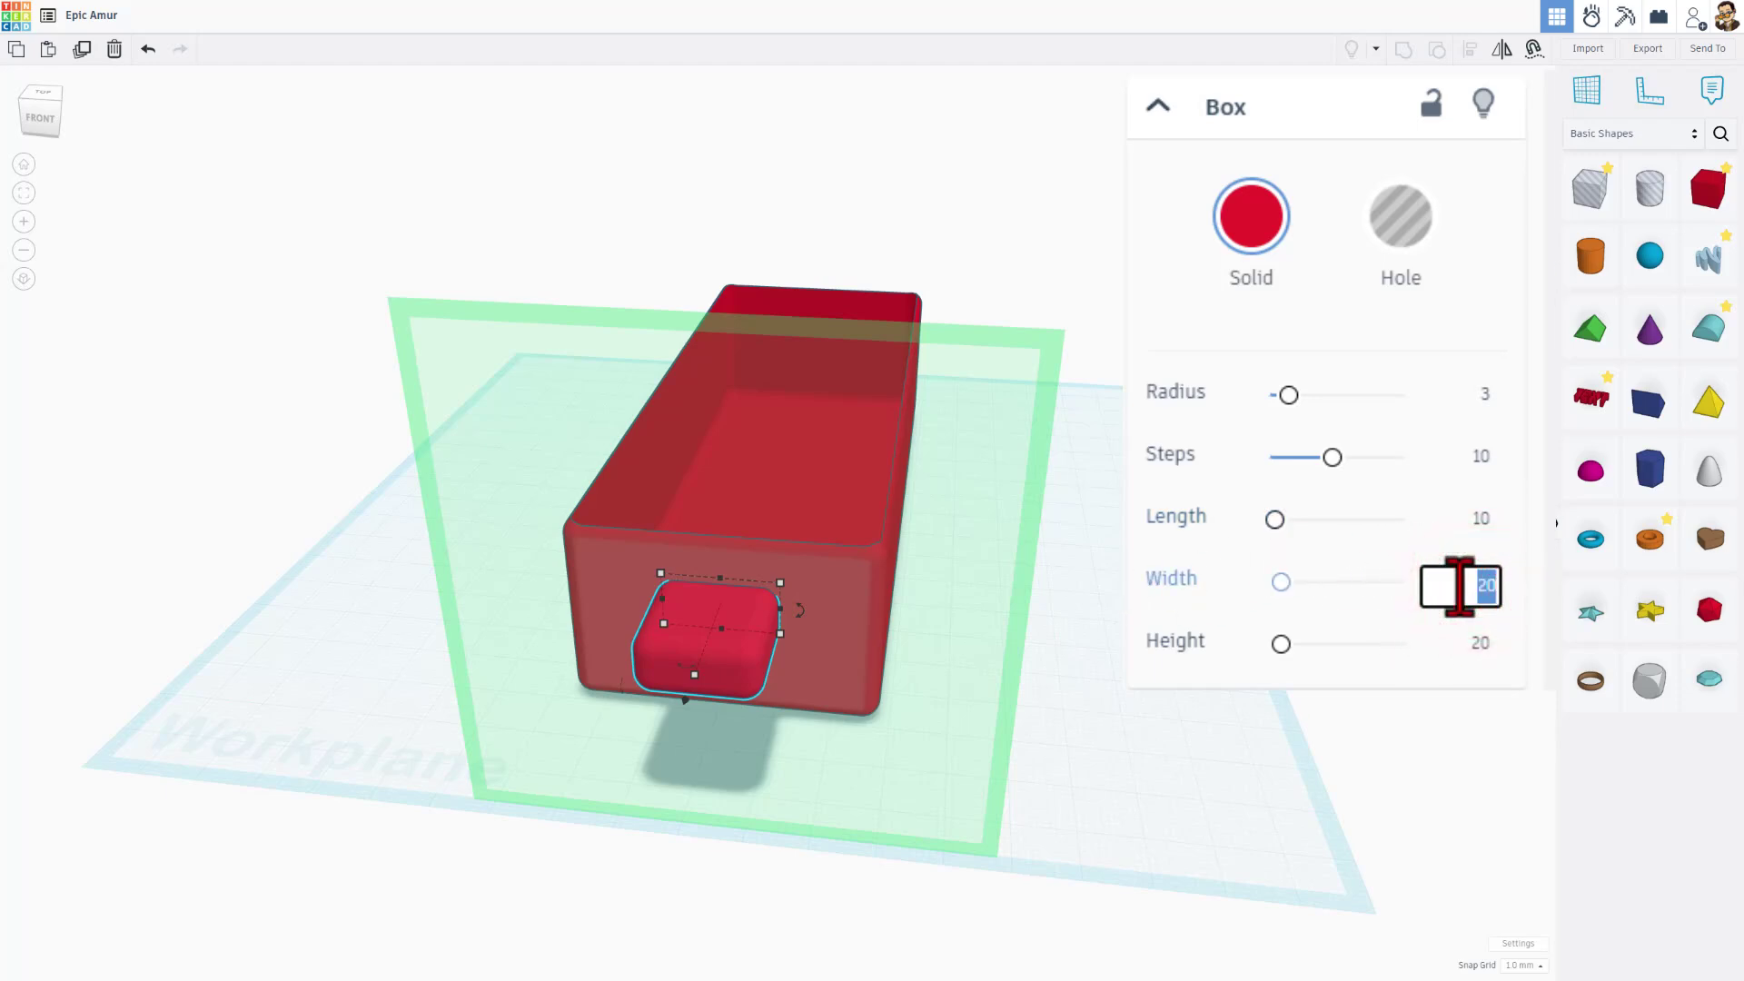
key(Return)
click(1484, 645)
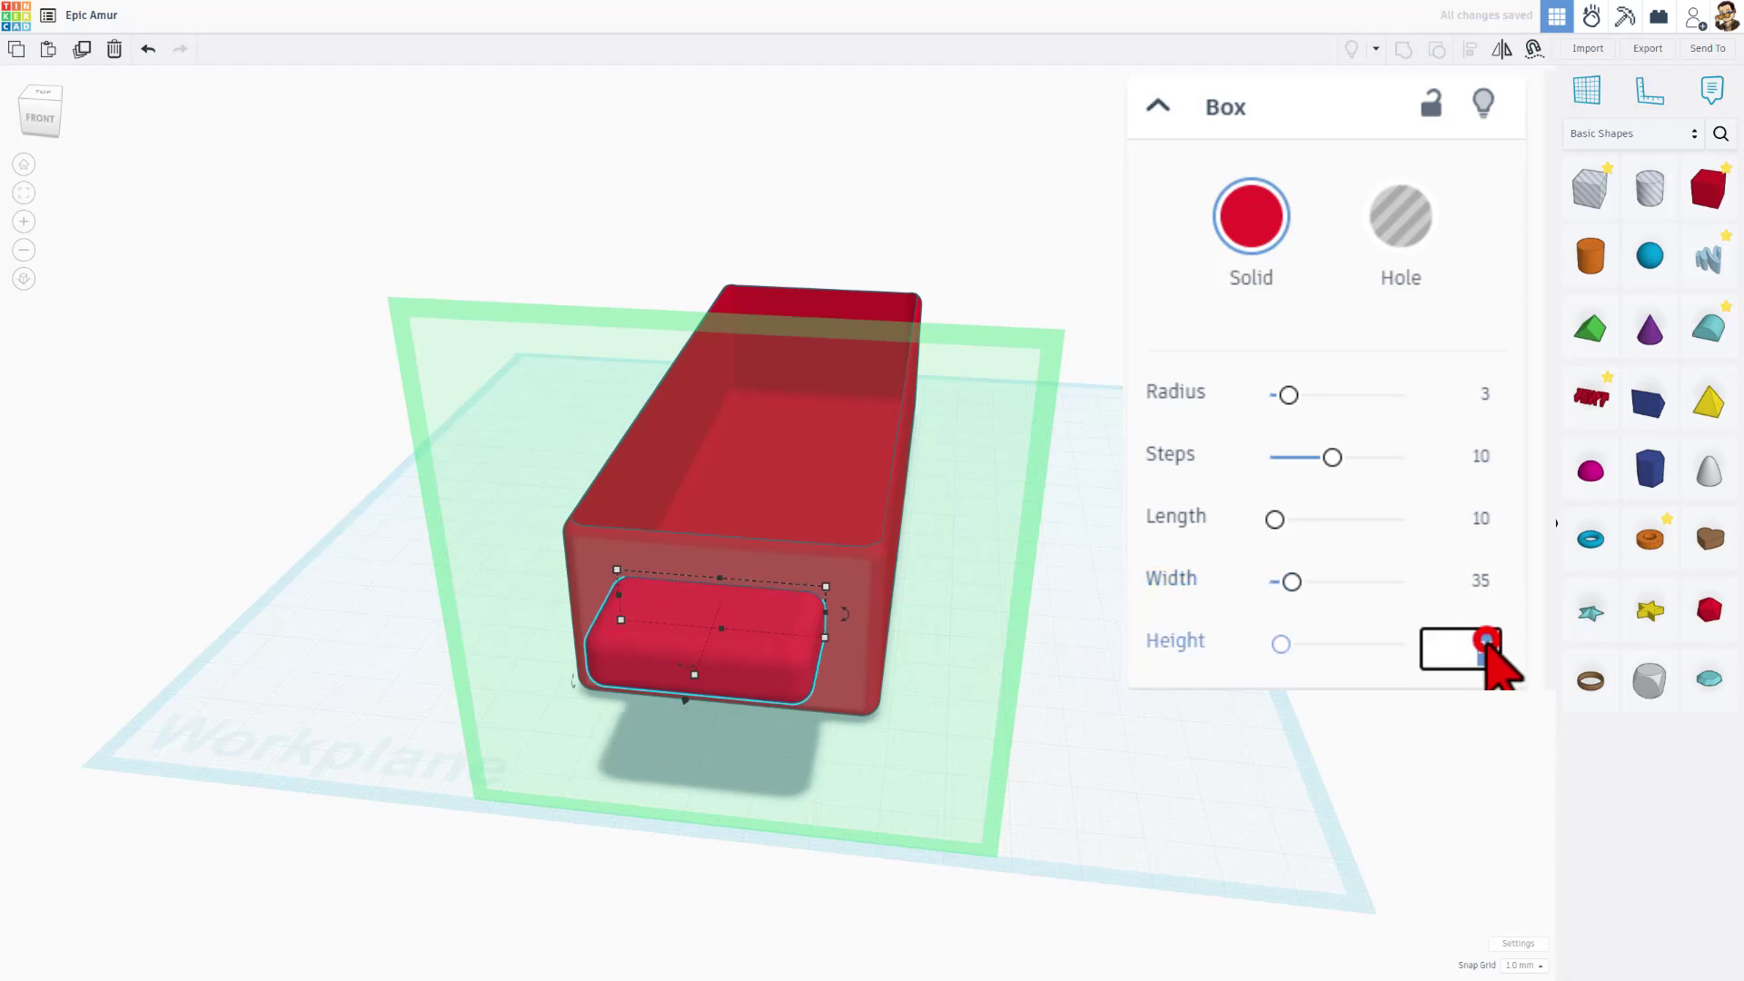
key(Return)
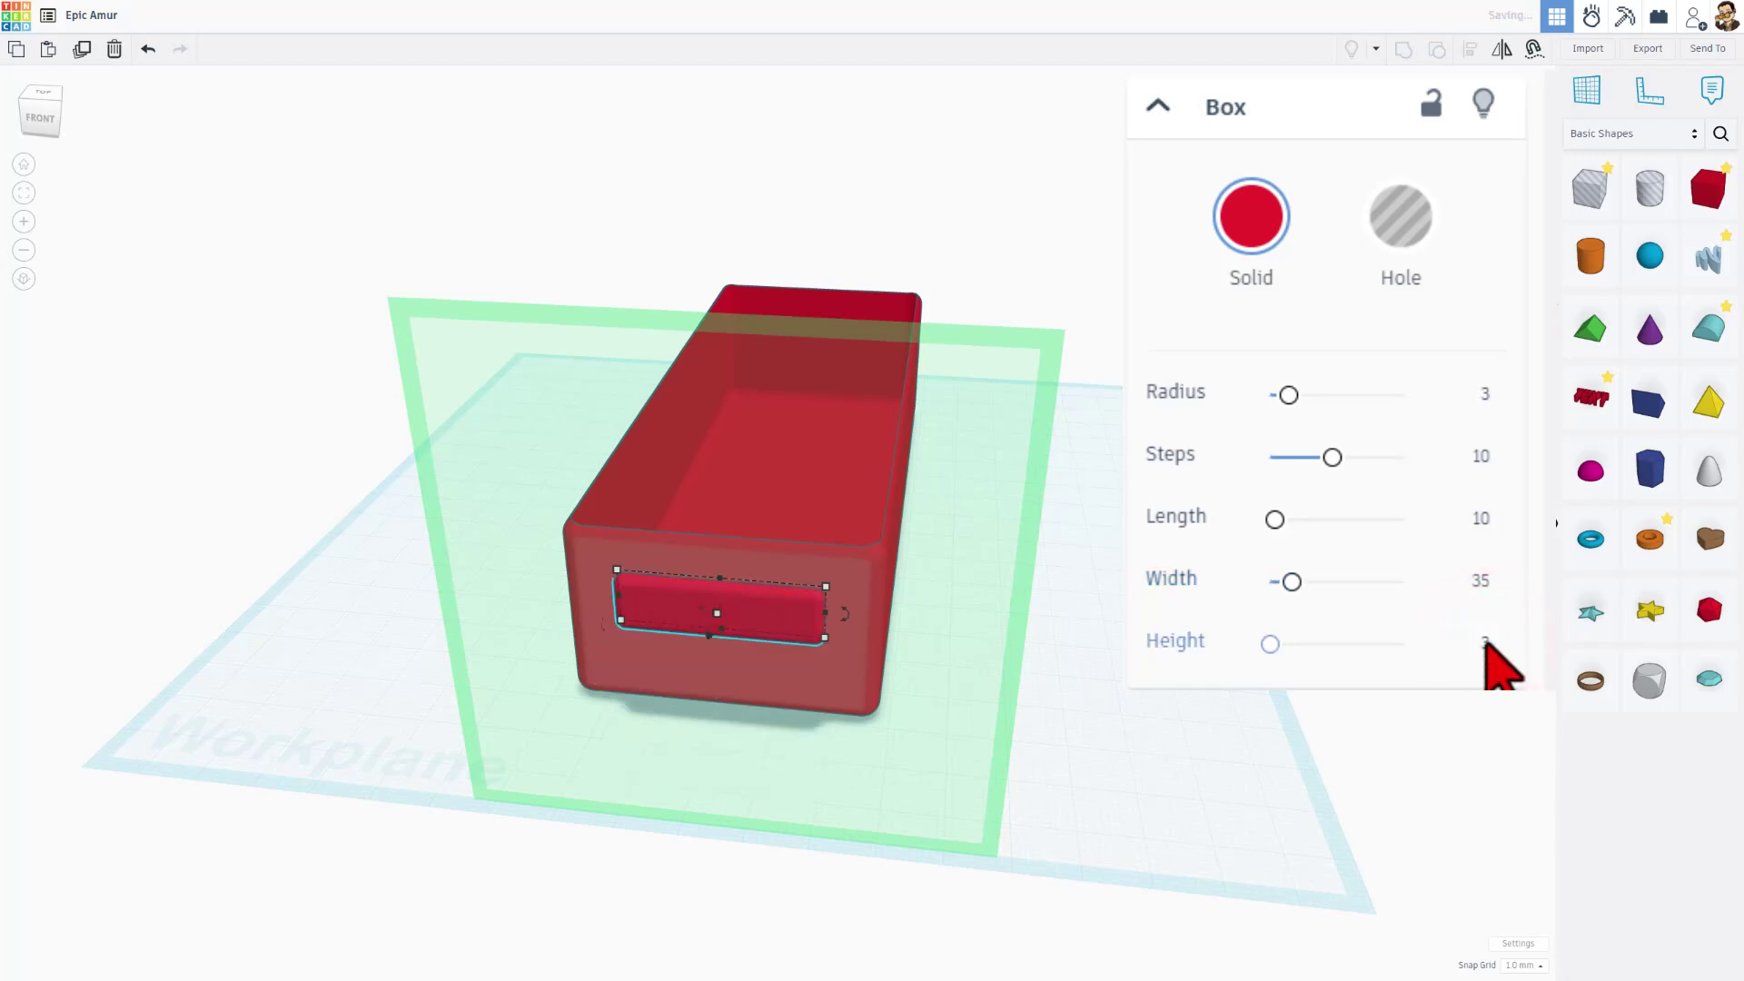
right_drag(842, 597, 525, 613)
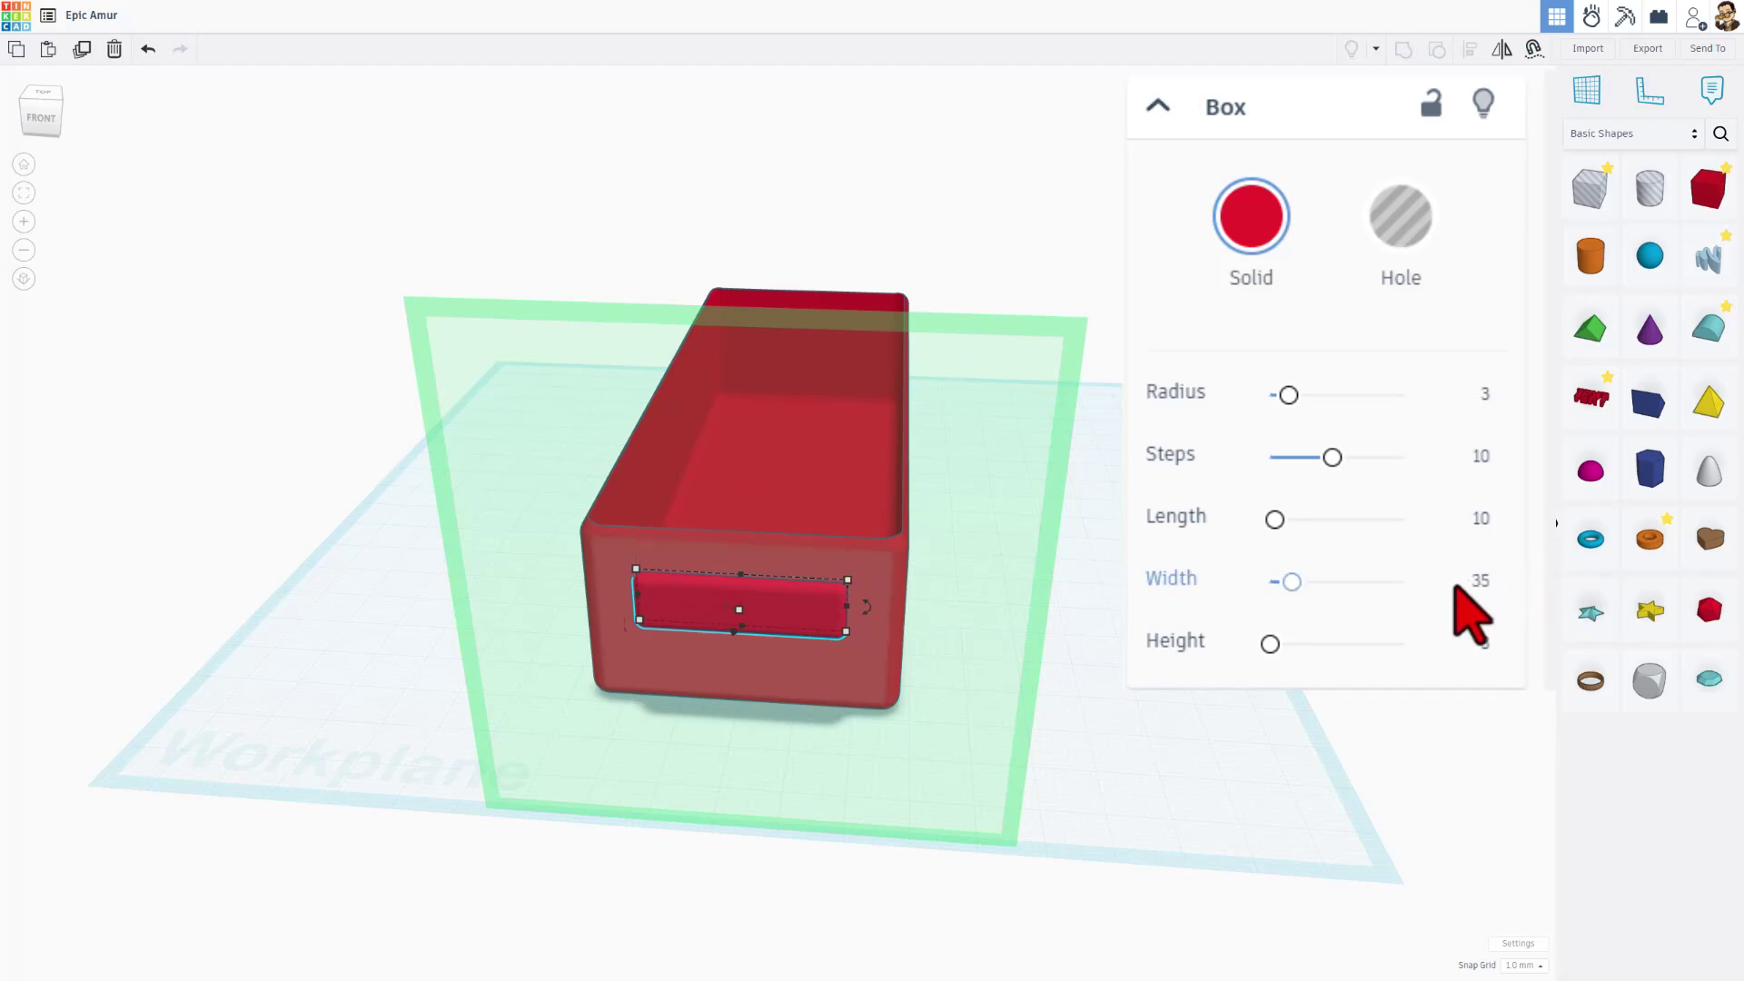
click(1481, 525)
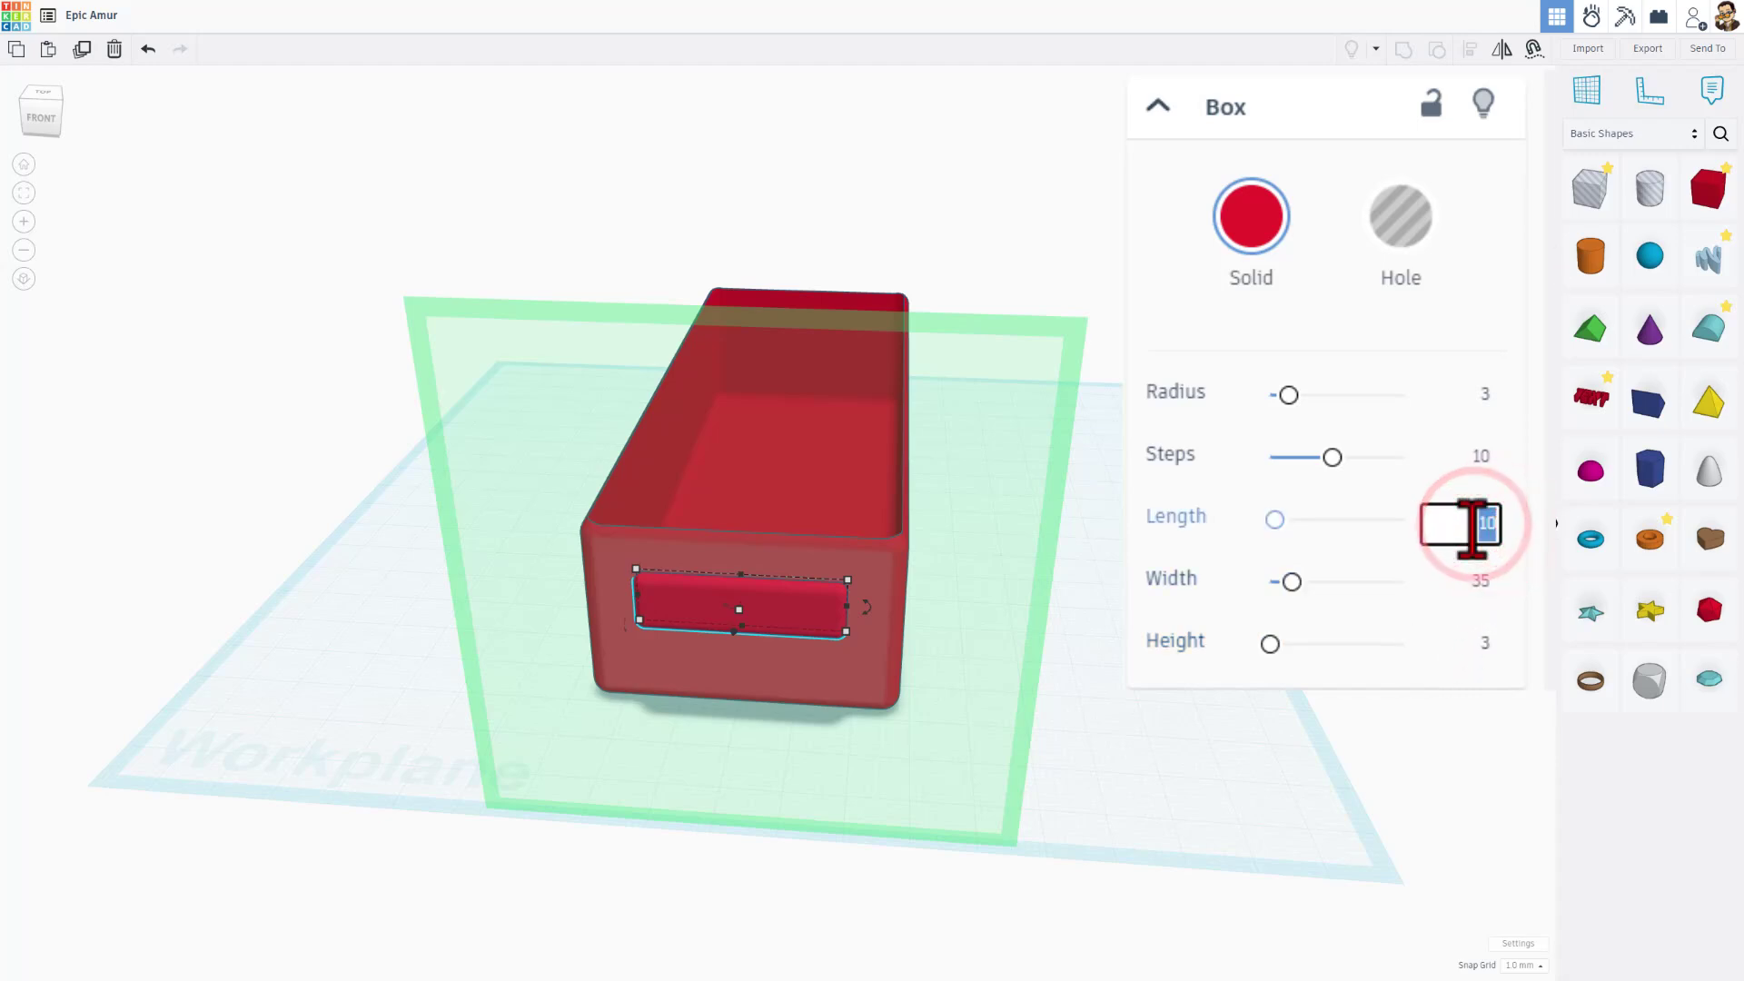
text(3)
key(Return)
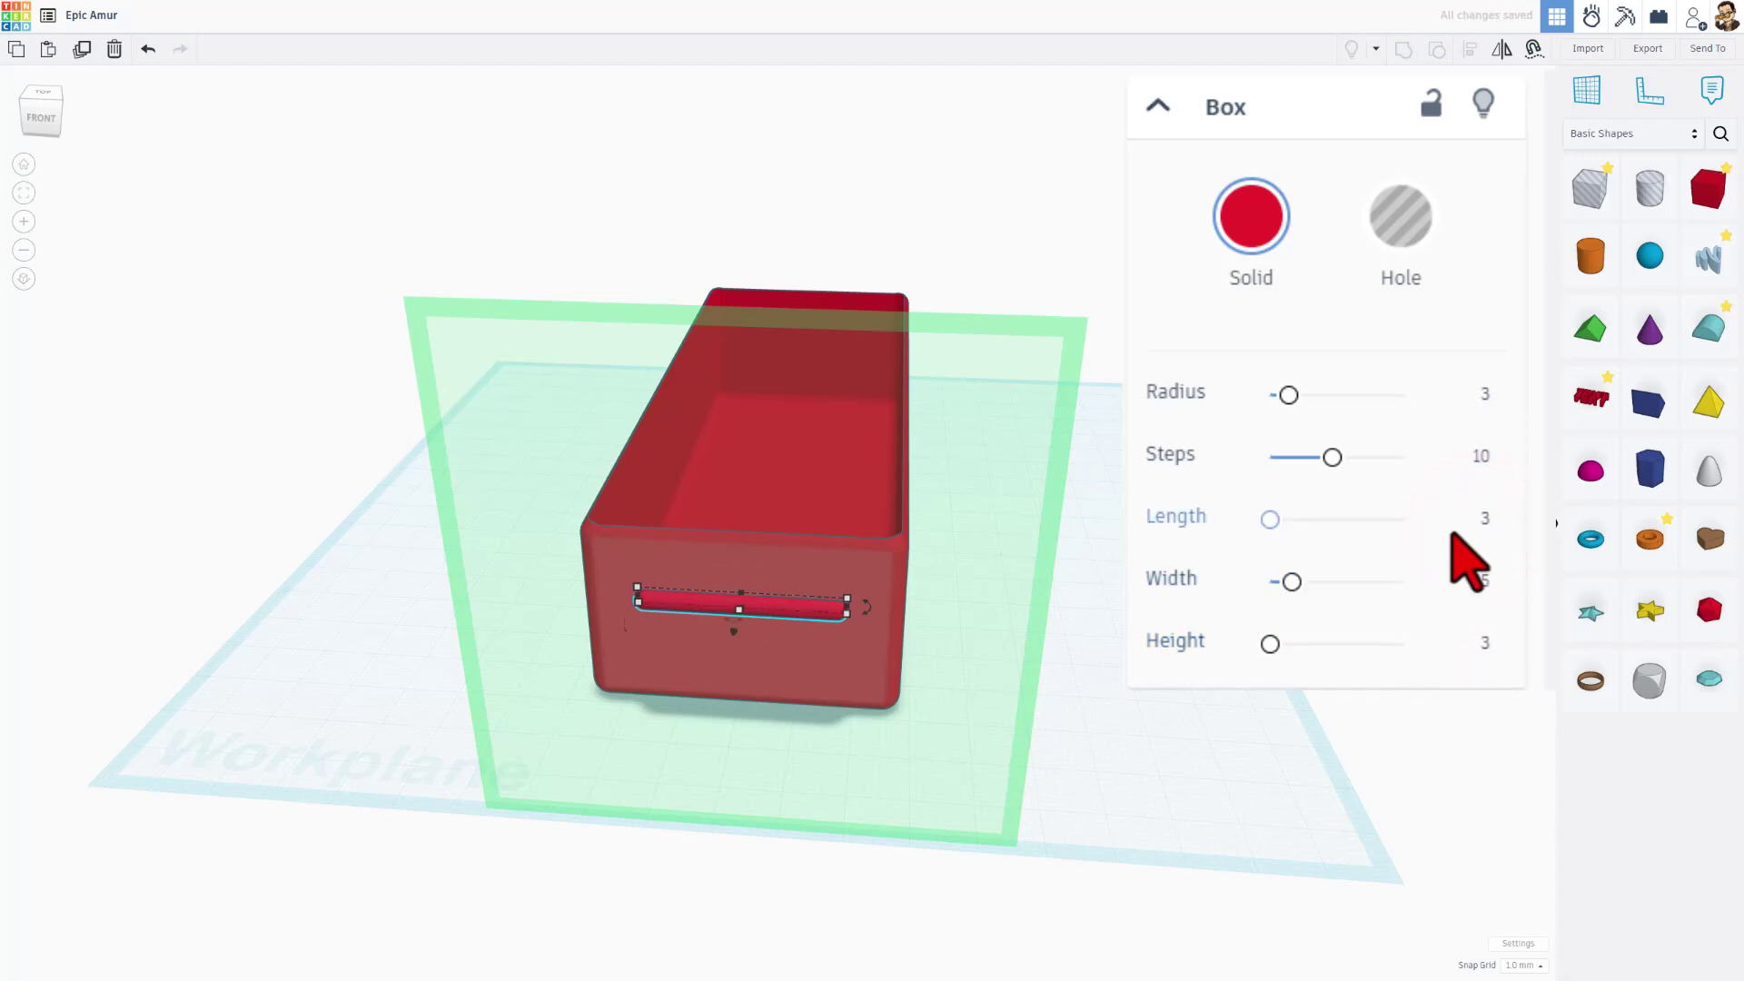
click(1480, 643)
key(Return)
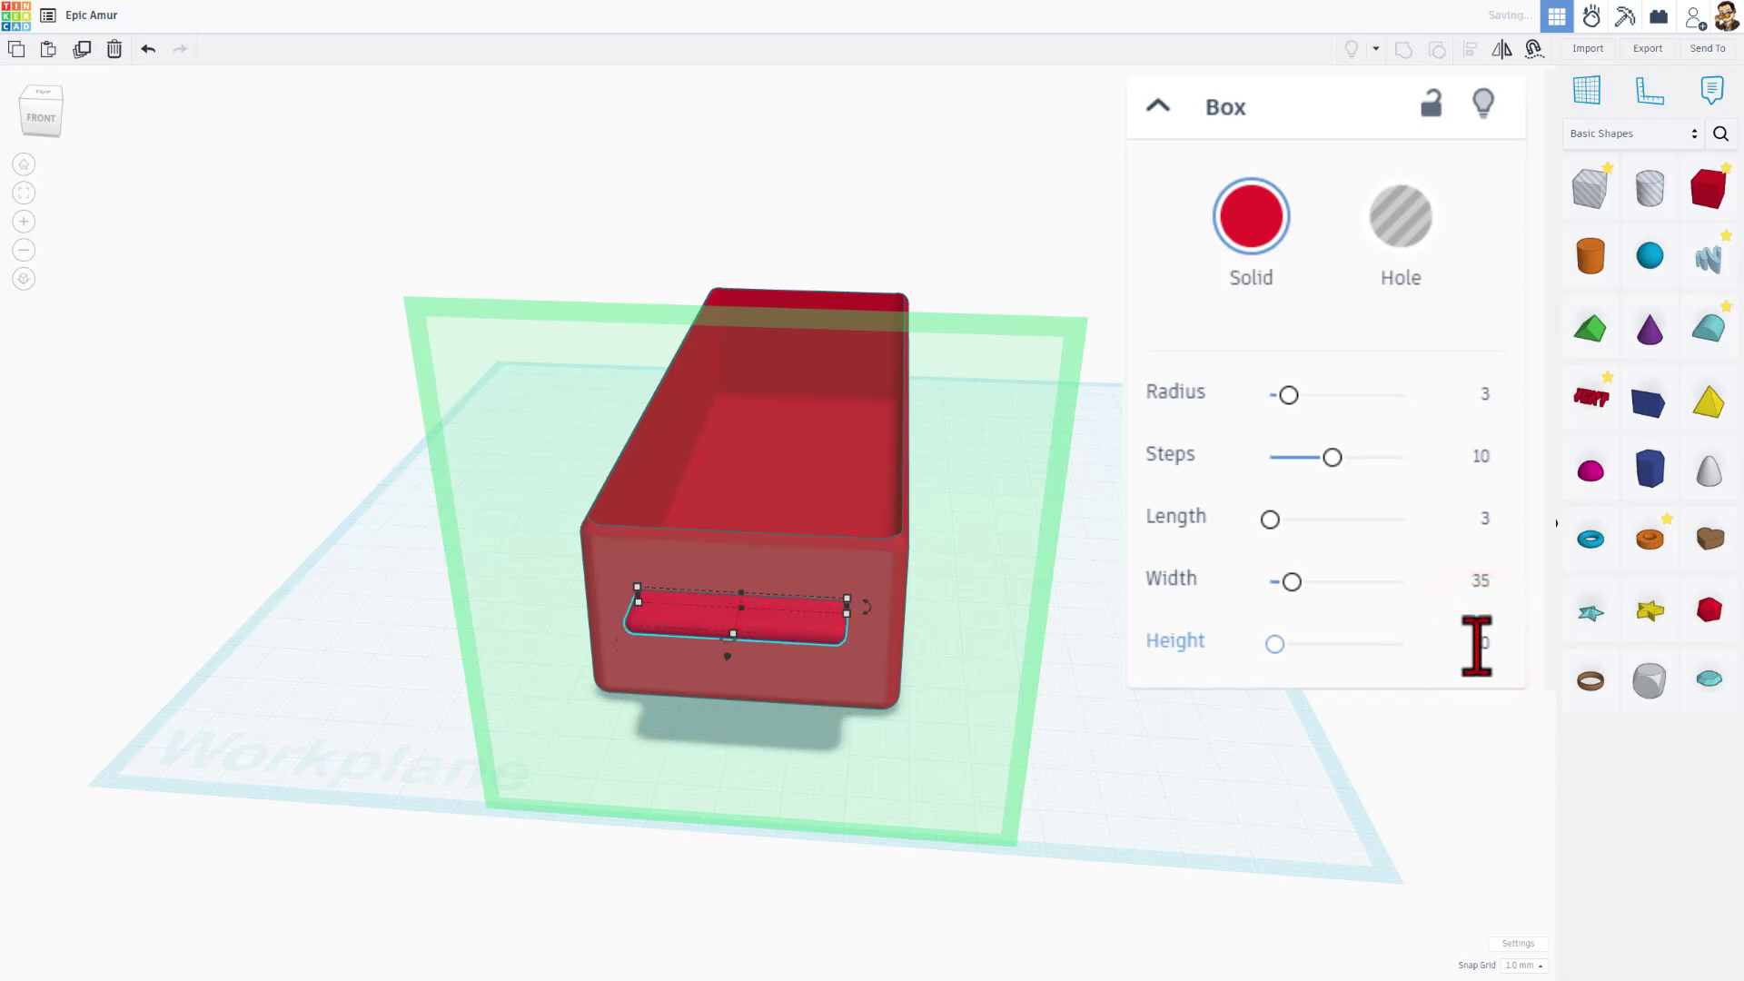
Step: Align the handle bar to the middle of the tray's end
click(982, 592)
right_drag(869, 600, 626, 608)
right_drag(868, 690, 1082, 682)
click(1095, 518)
click(1159, 492)
drag(1052, 552, 1009, 586)
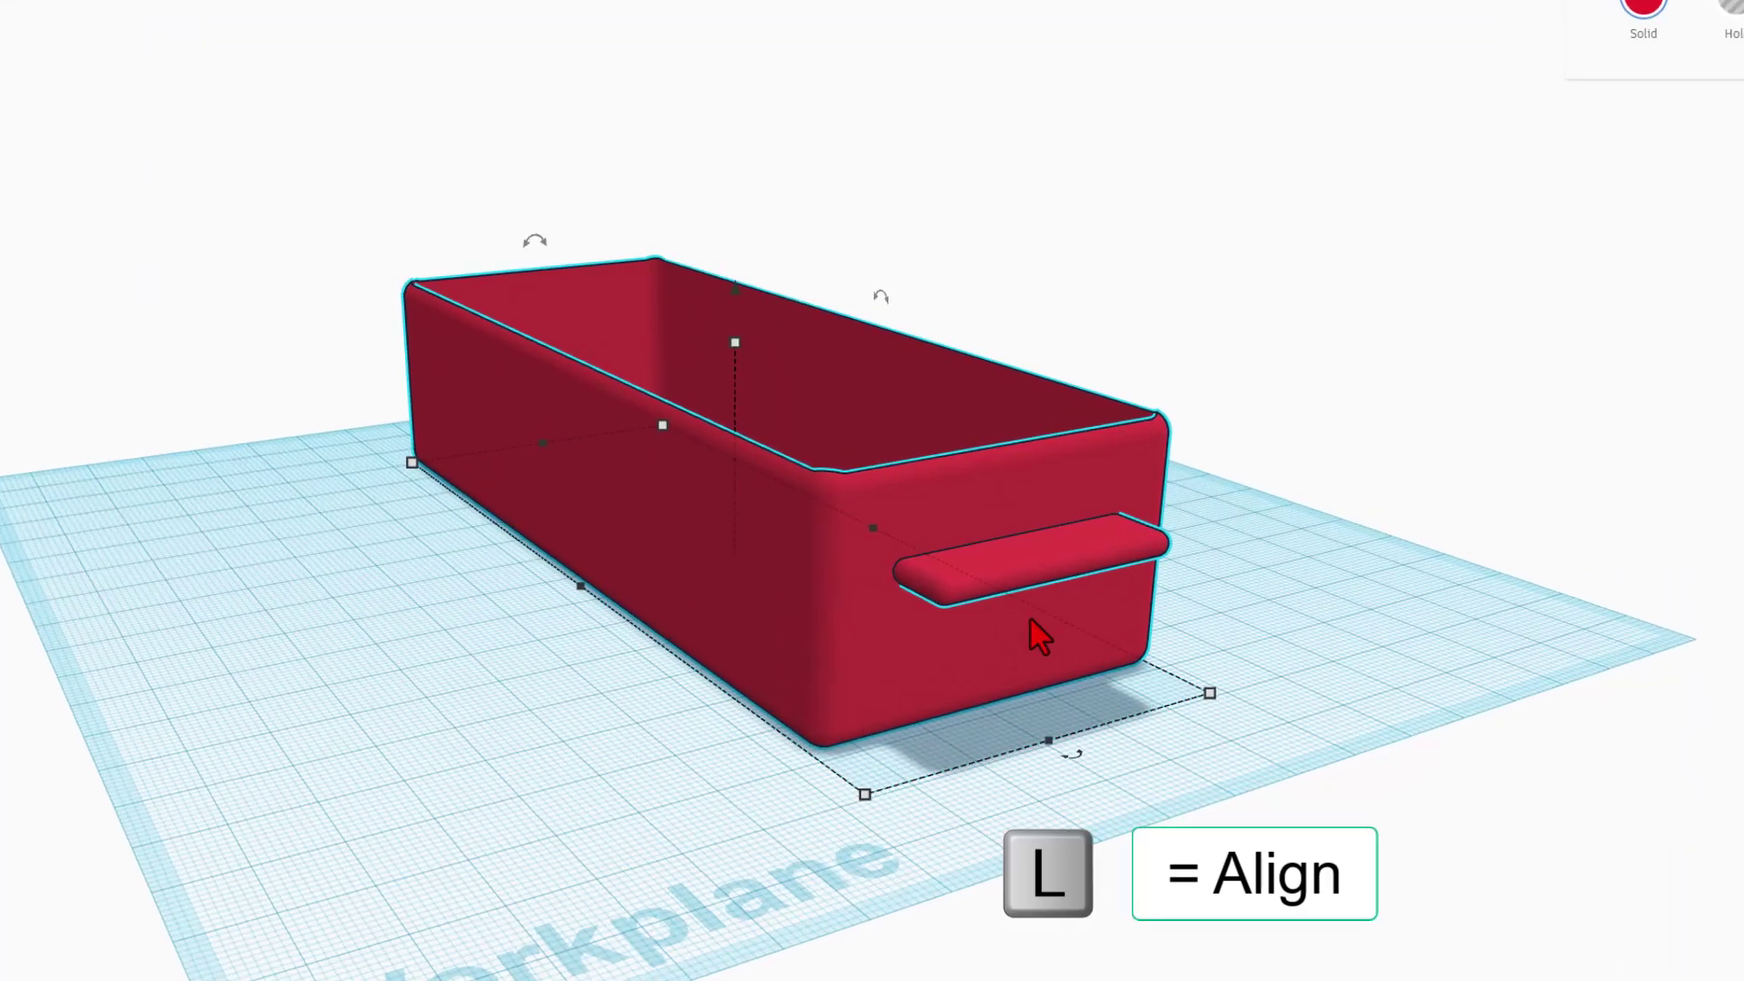
key(l)
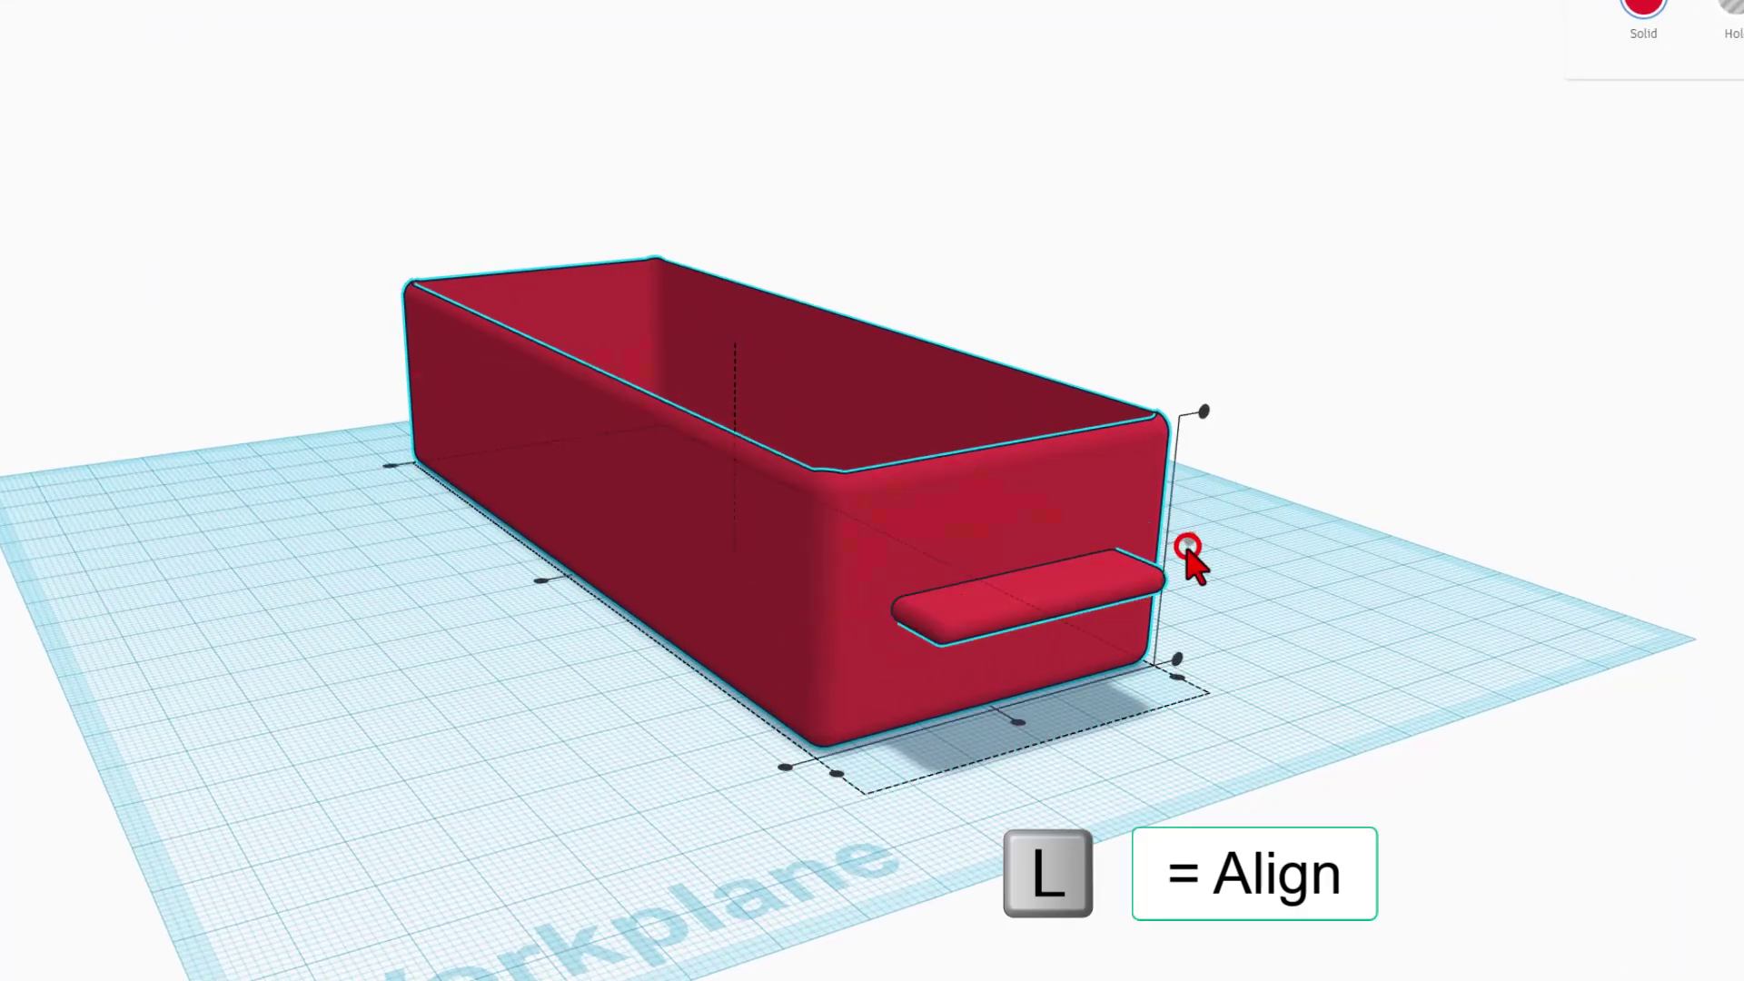
click(1015, 723)
click(1024, 794)
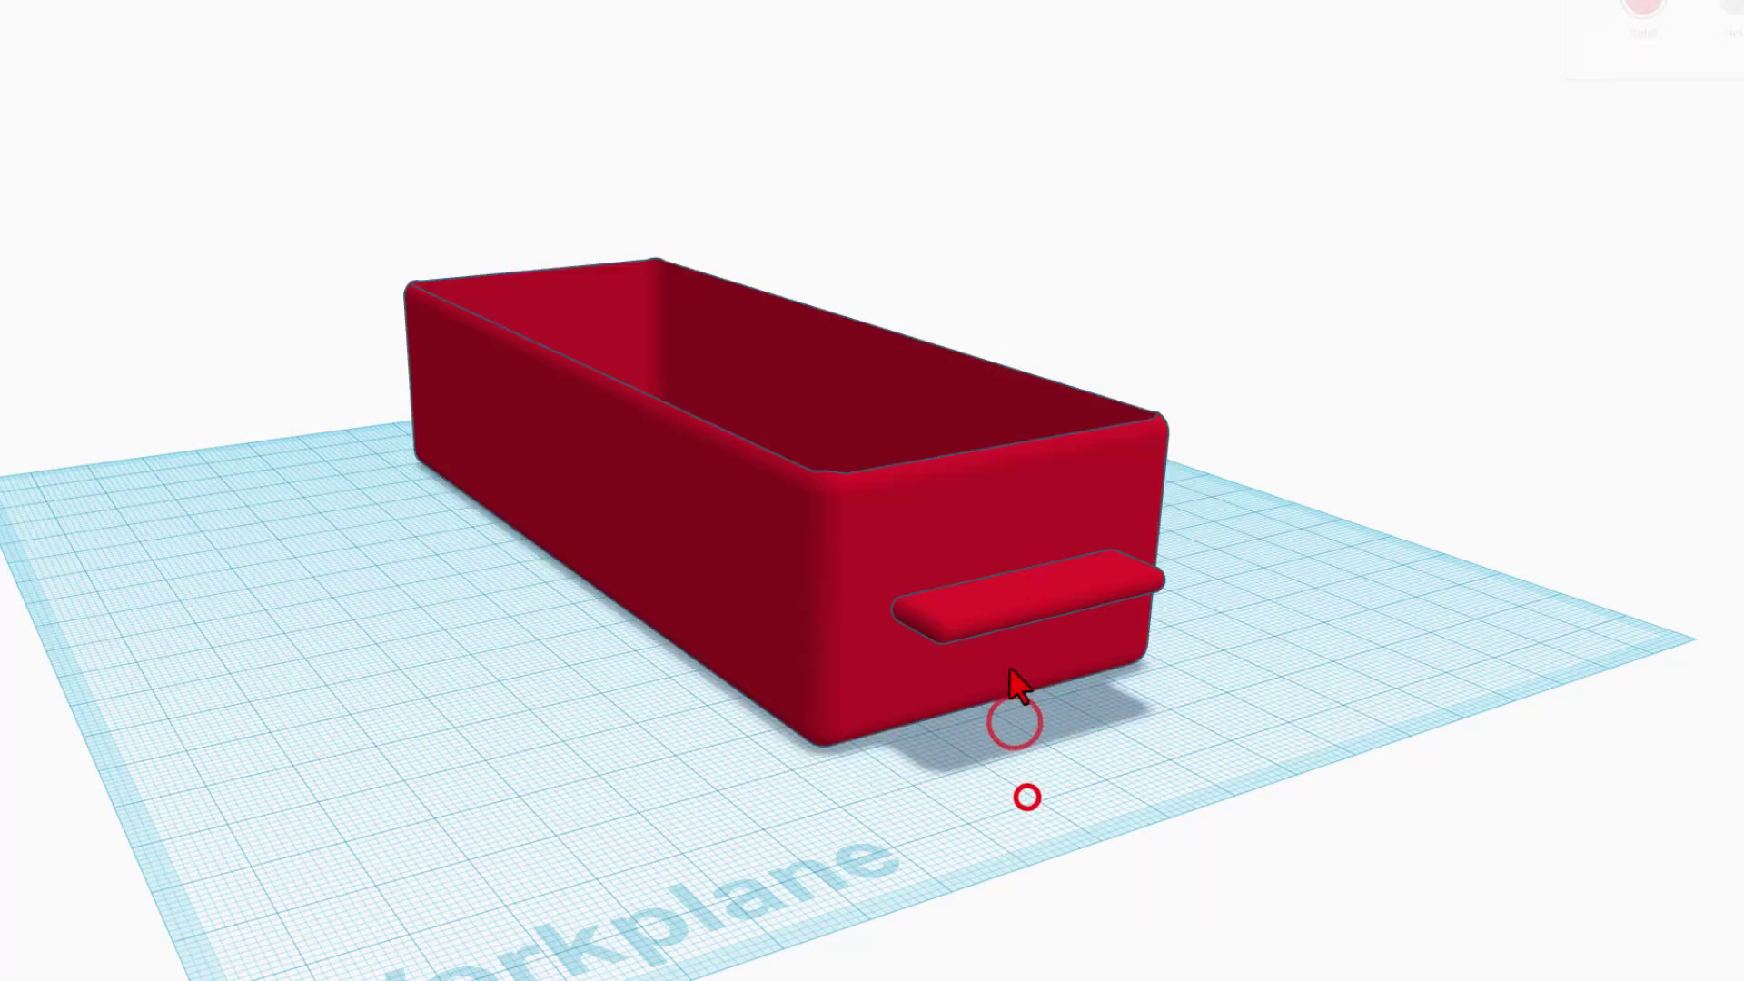
Step: Rotate the handle bar about -11° and nudge it slightly into place
click(996, 613)
drag(1129, 548, 1024, 345)
right_drag(1024, 345, 389, 609)
click(389, 607)
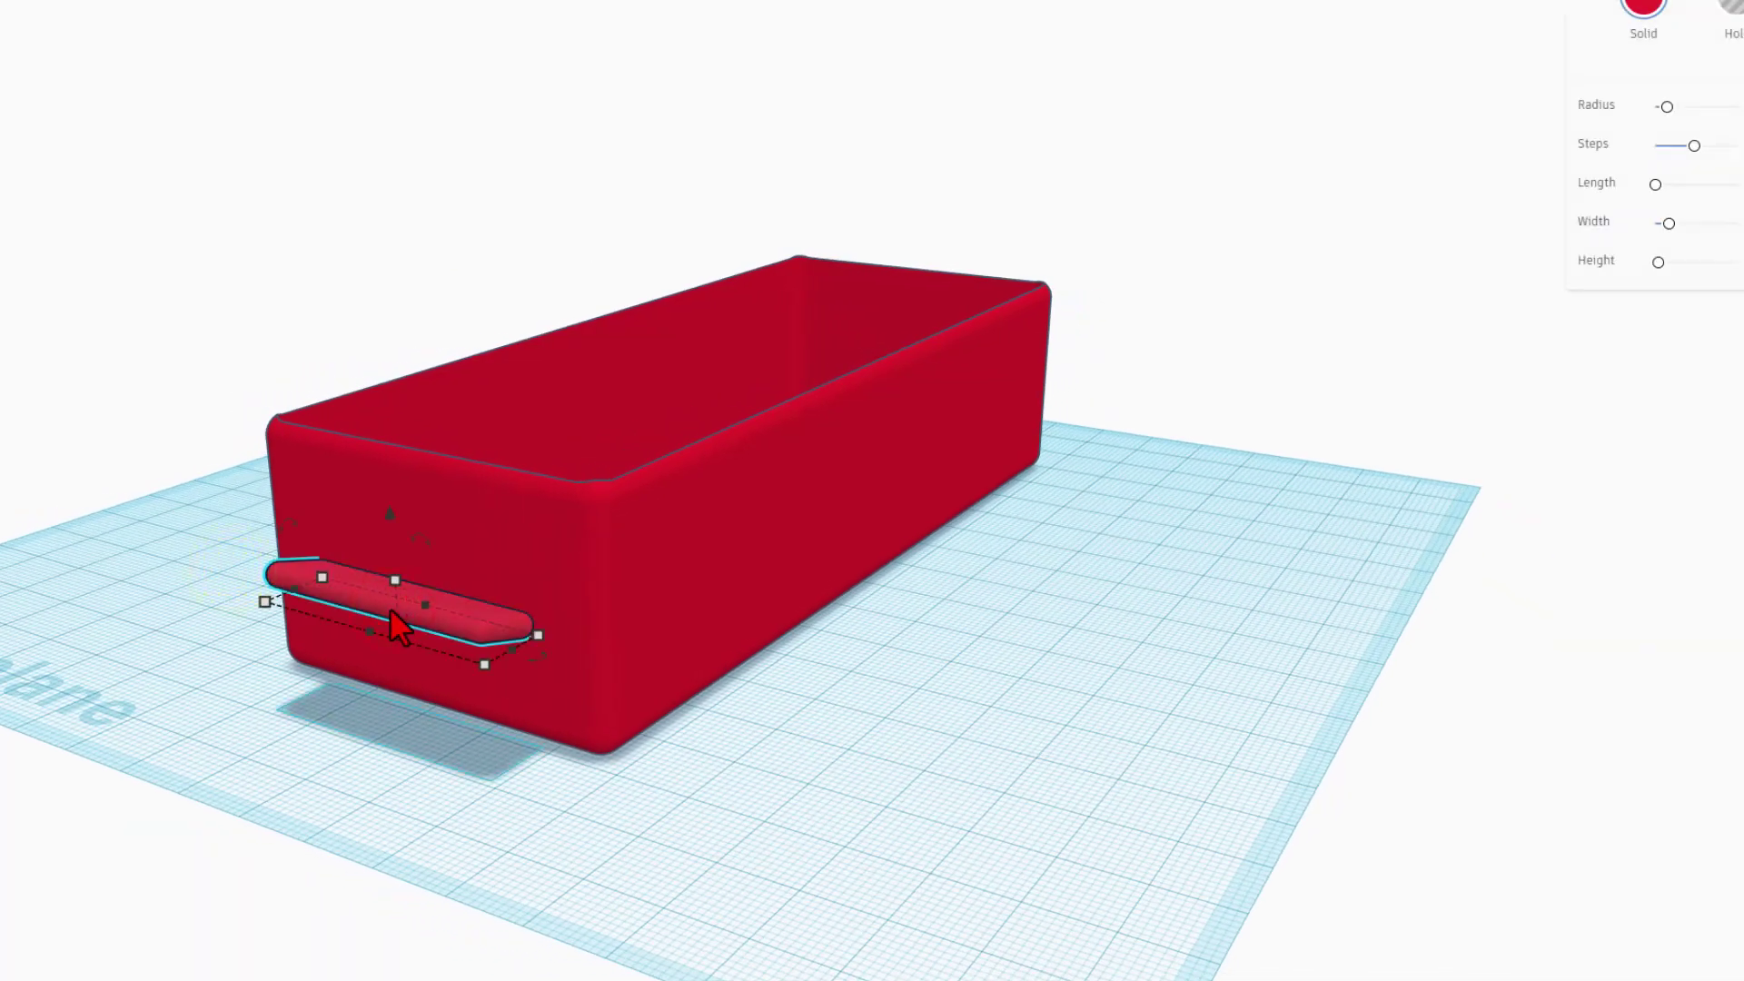
key(Right)
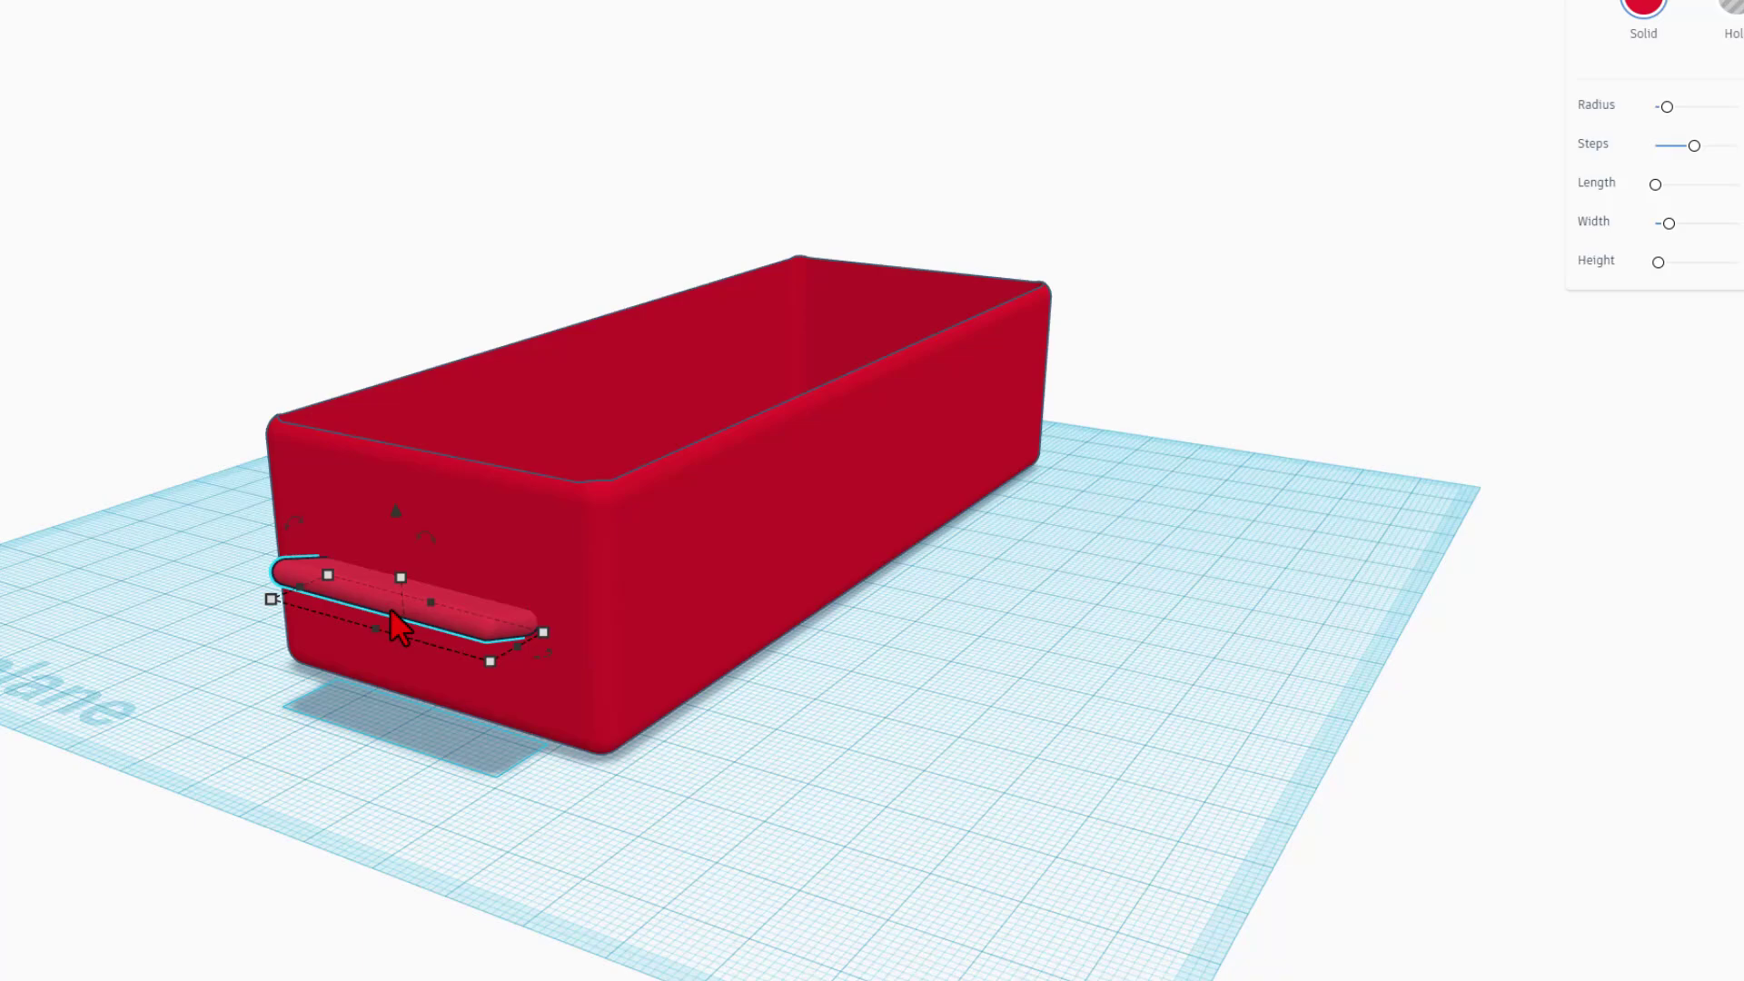
click(212, 747)
right_drag(212, 747, 818, 777)
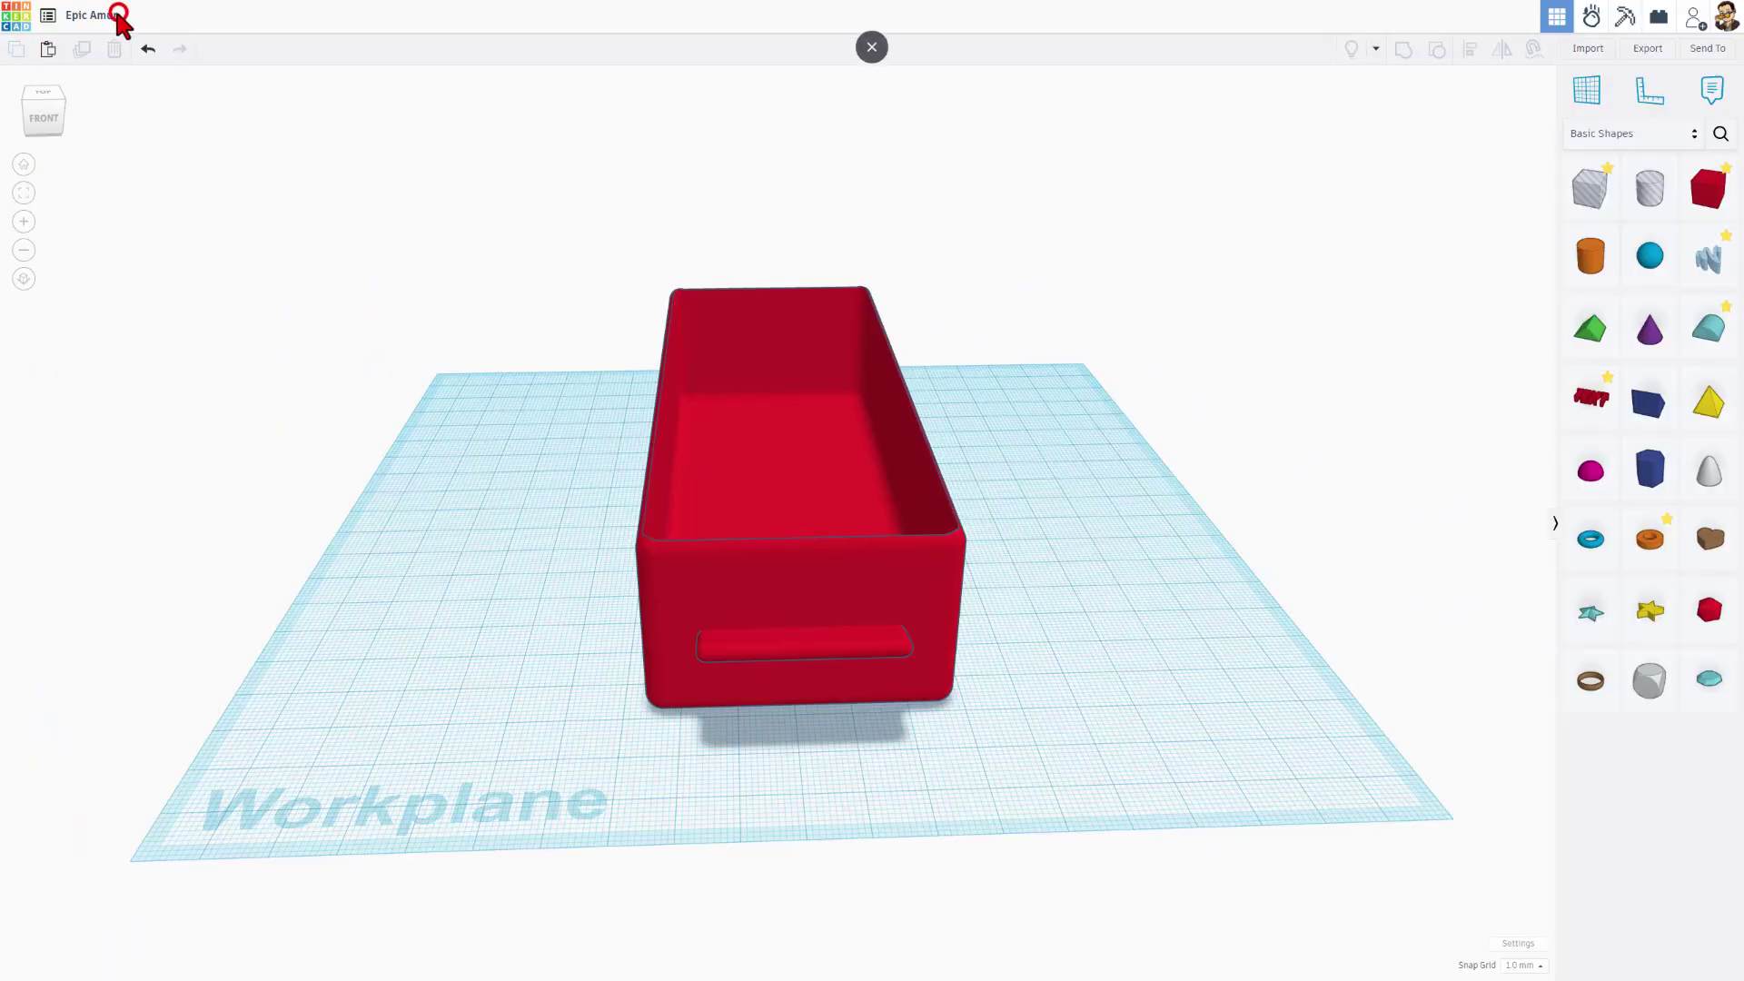
Step: Rename the project to 'Storage tray'
click(117, 15)
text(S)
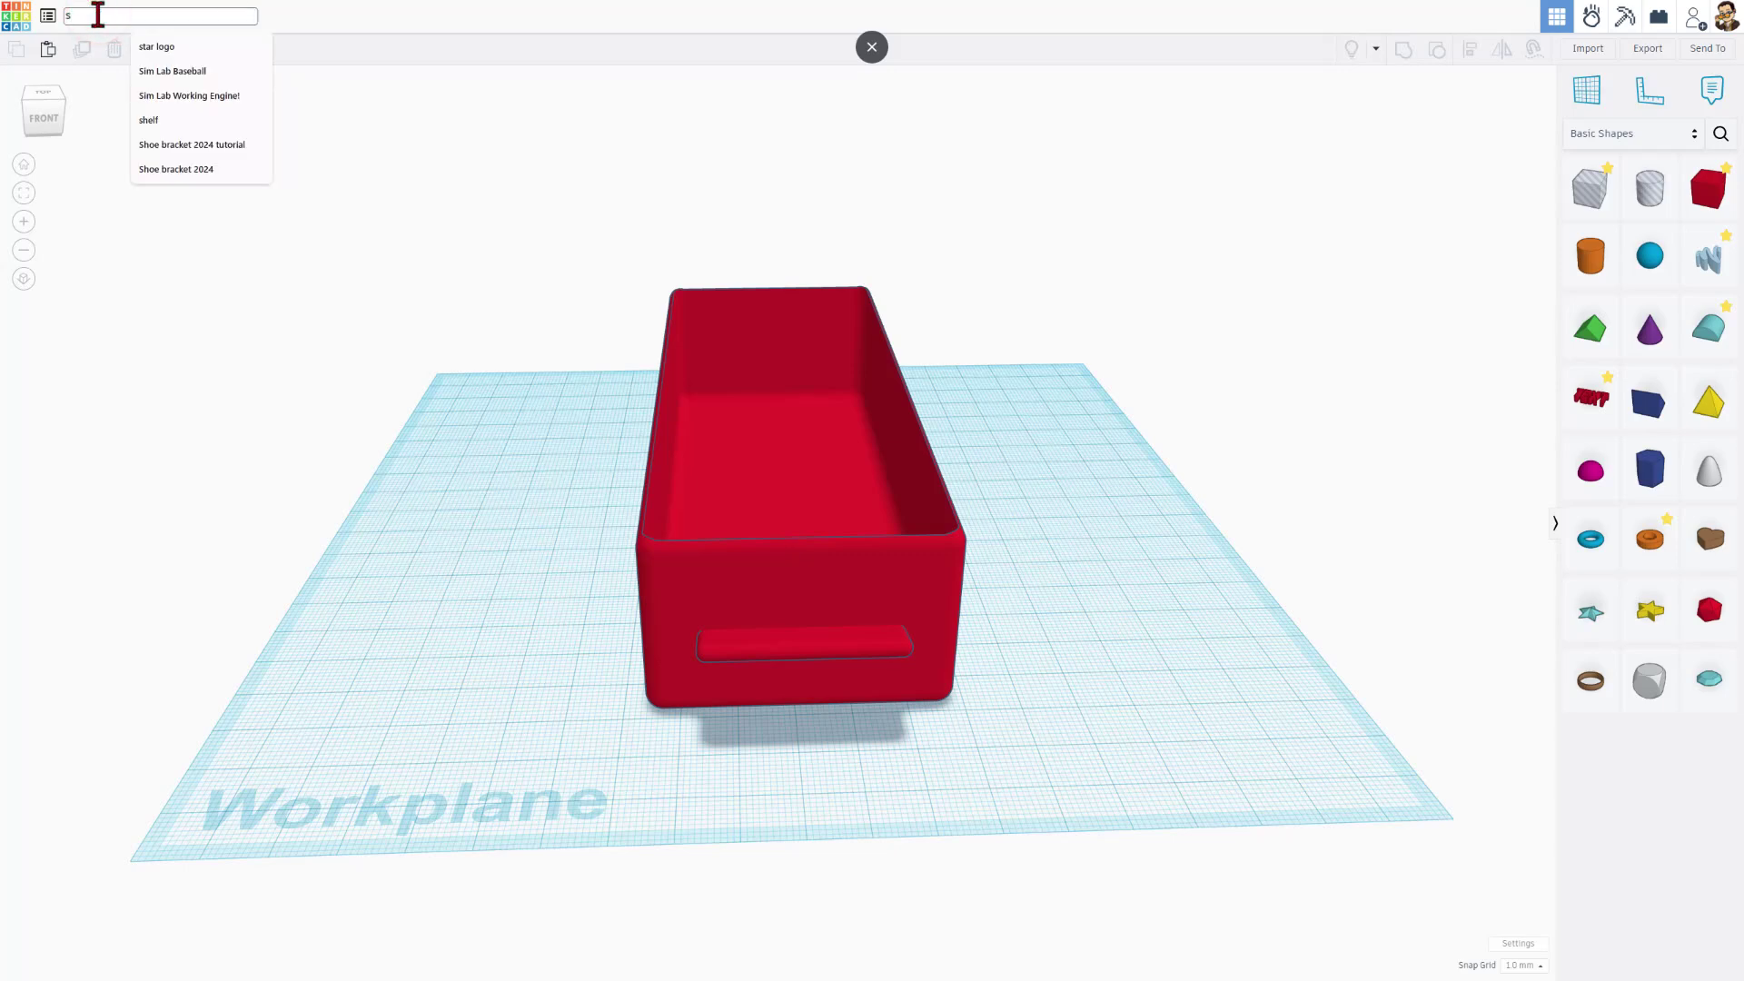
text(torage tray)
key(Return)
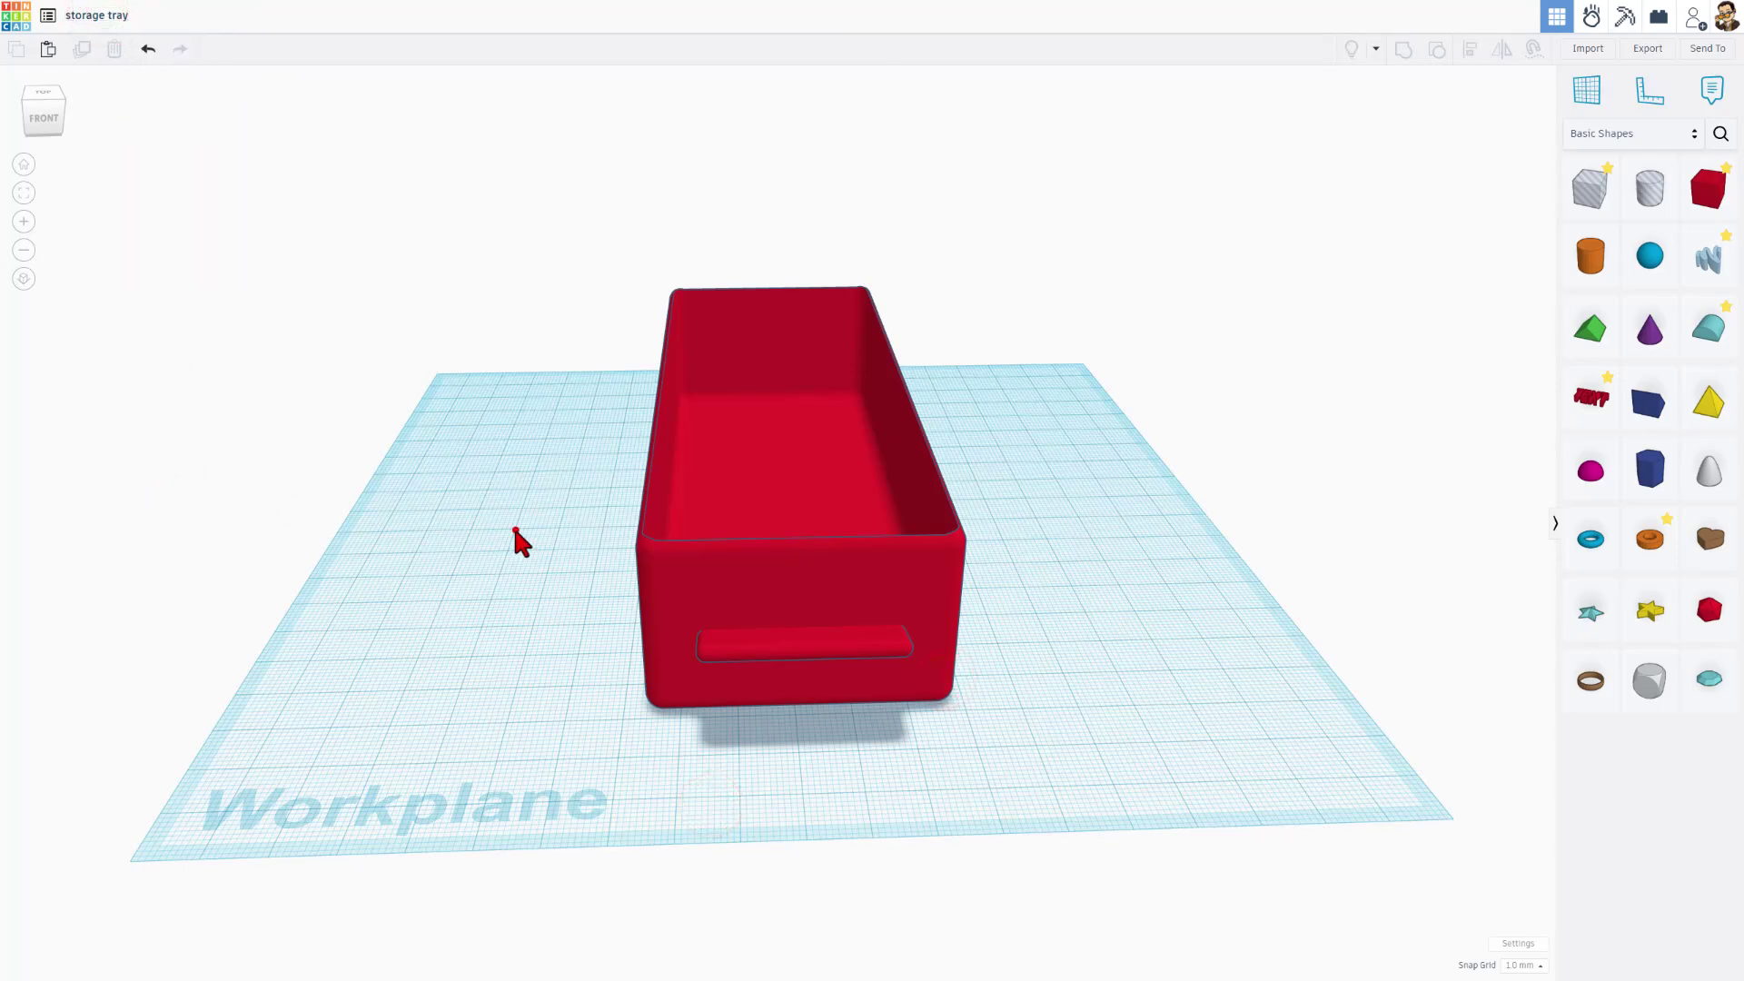
Step: Export the tray and handle together as storage tray.stl
drag(515, 532, 877, 727)
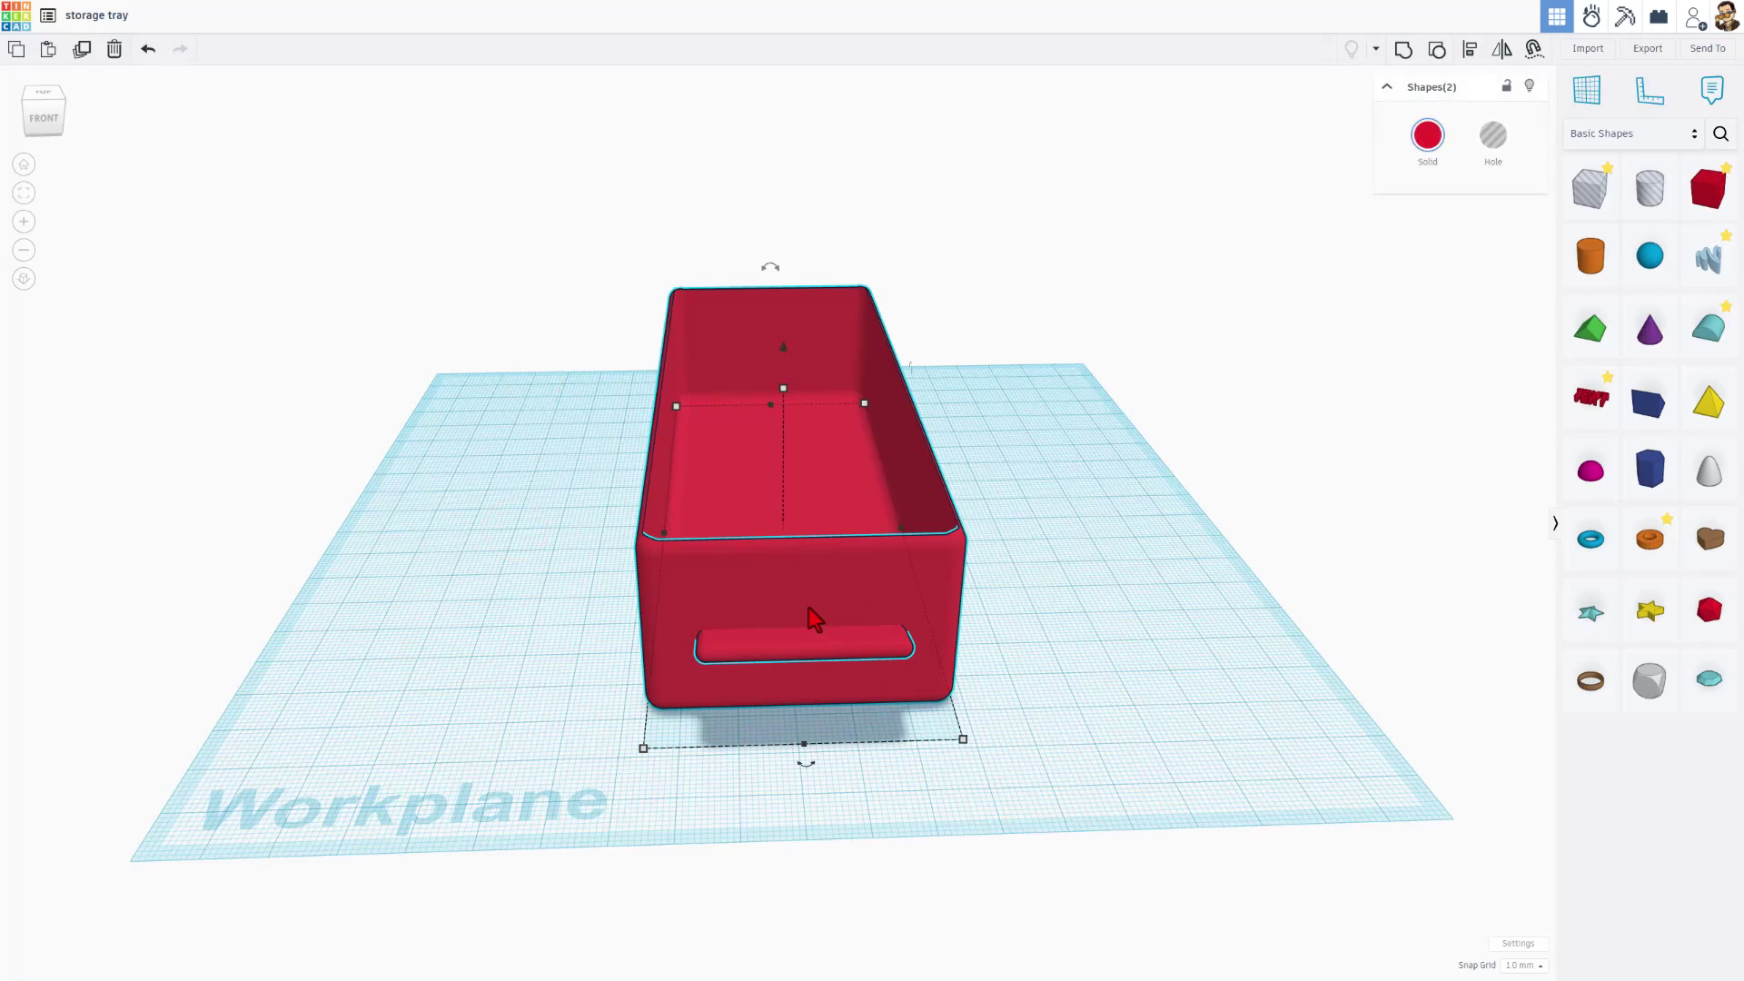
click(1646, 51)
click(916, 518)
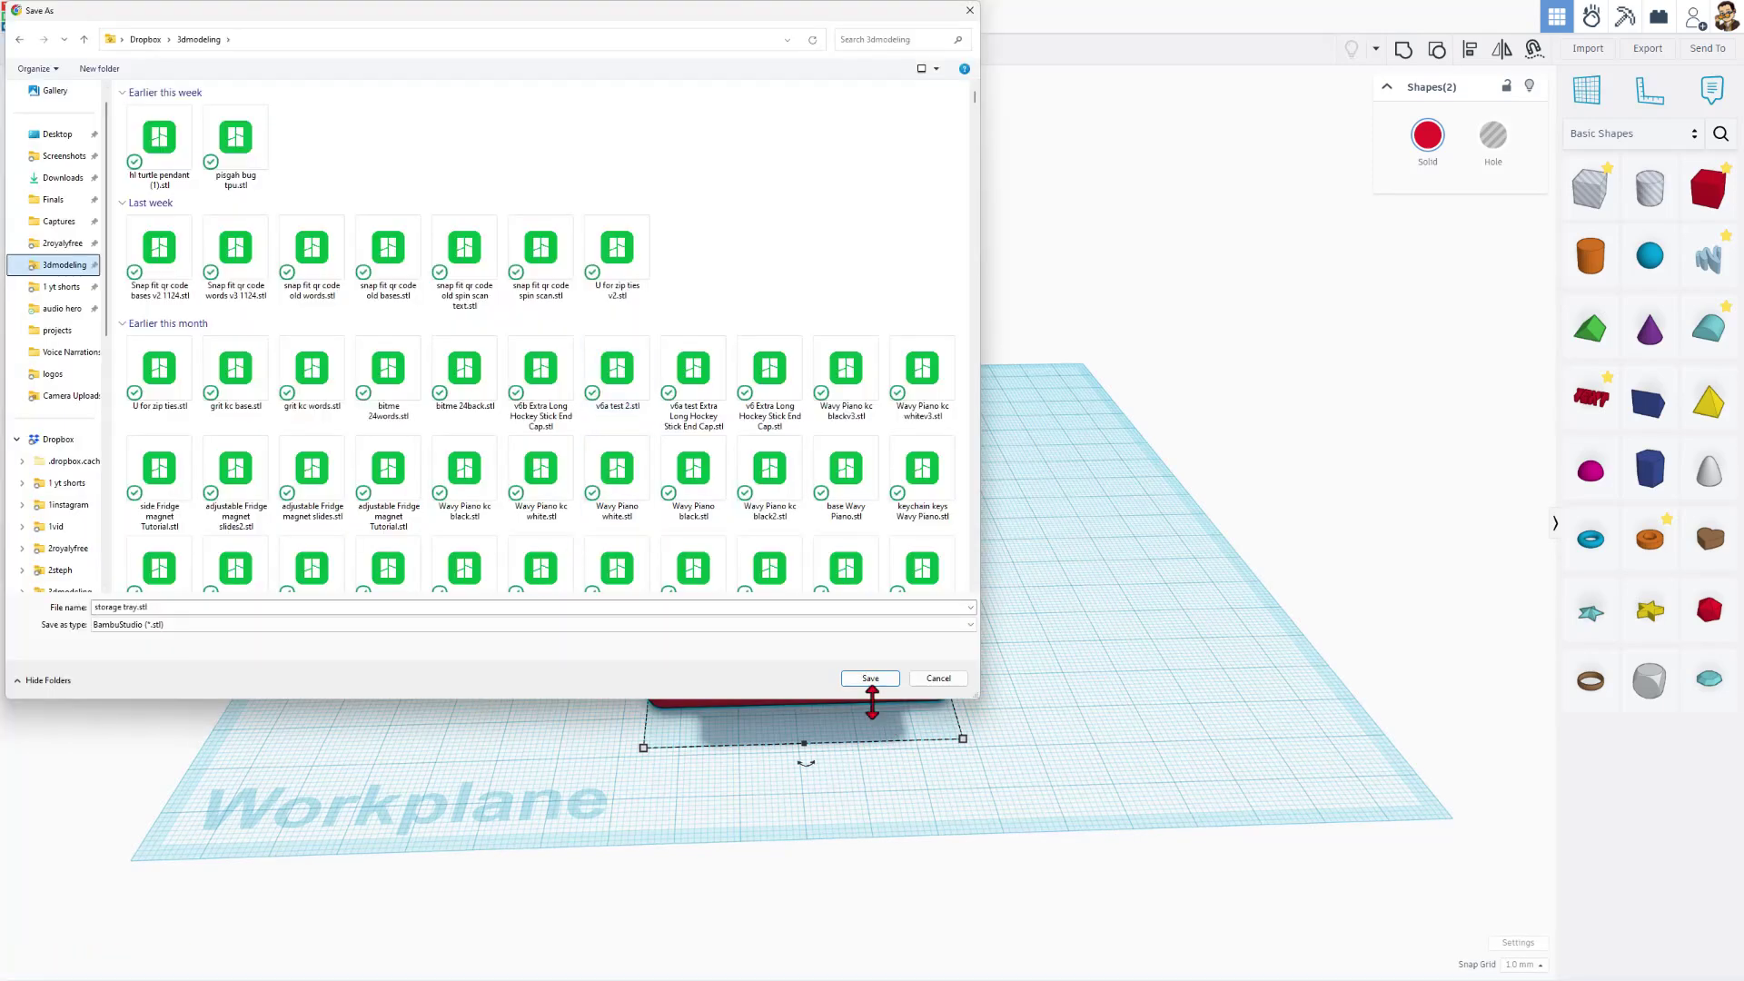
click(871, 680)
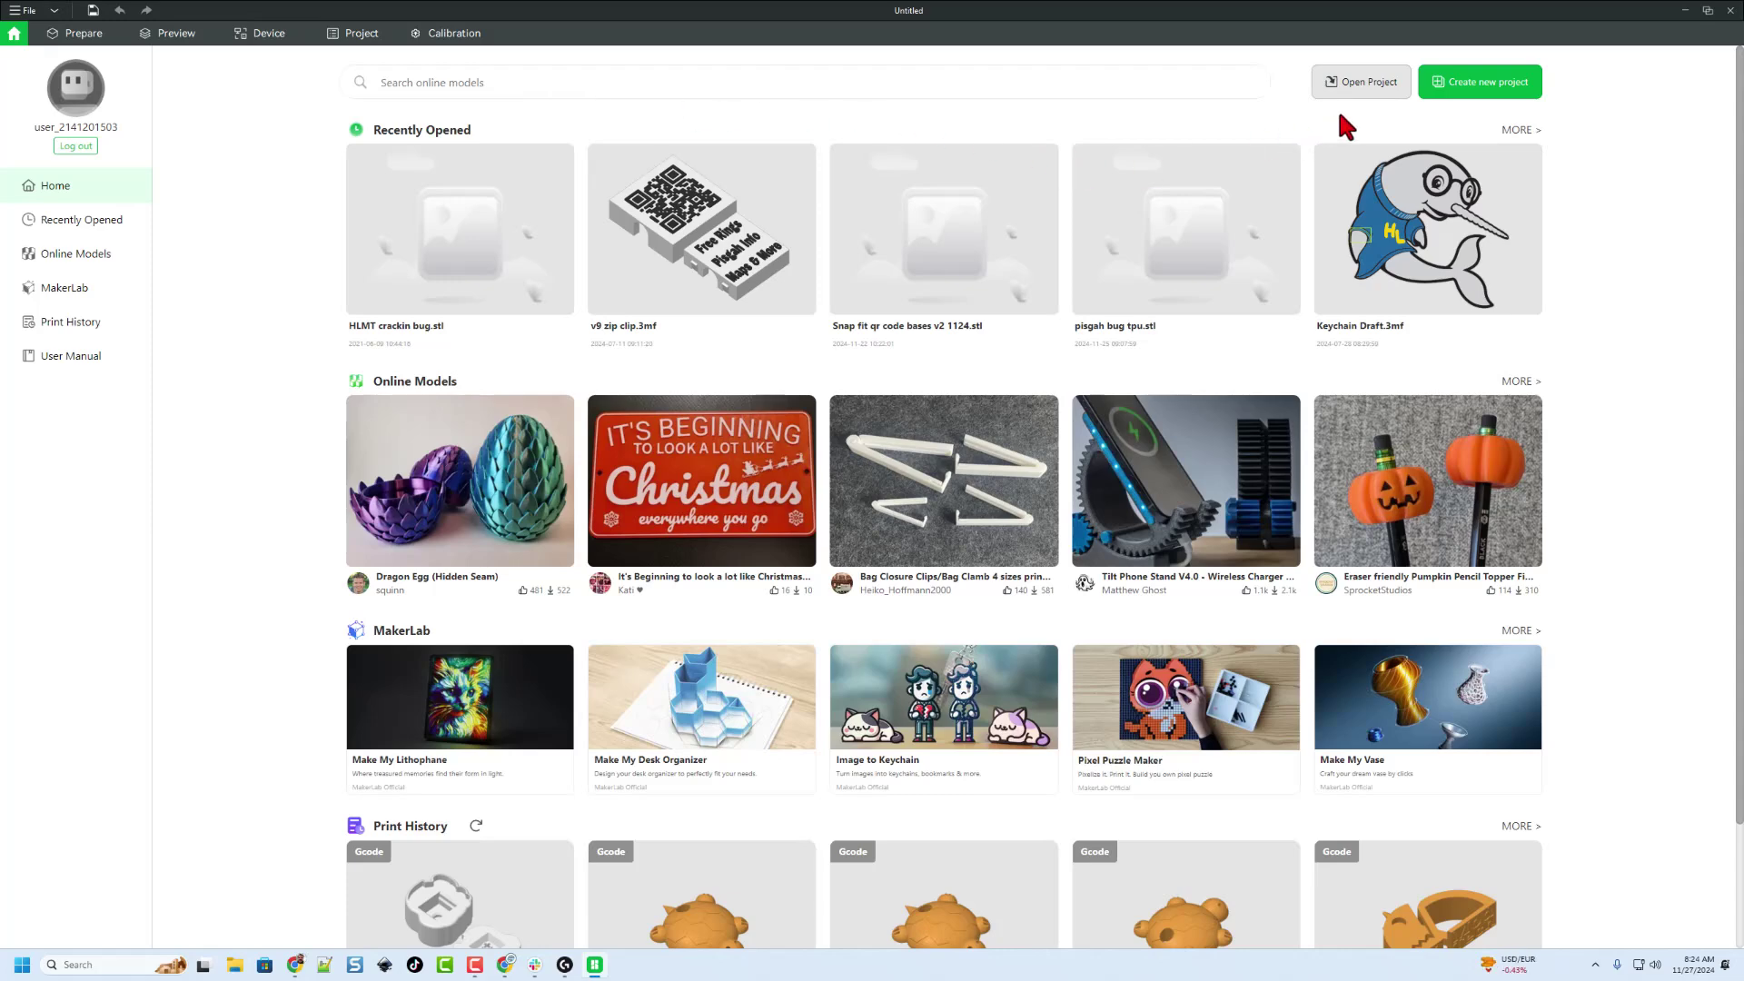
Step: Create a new Bambu Studio project and set AMS slot A4 to Generic PETG
click(1497, 80)
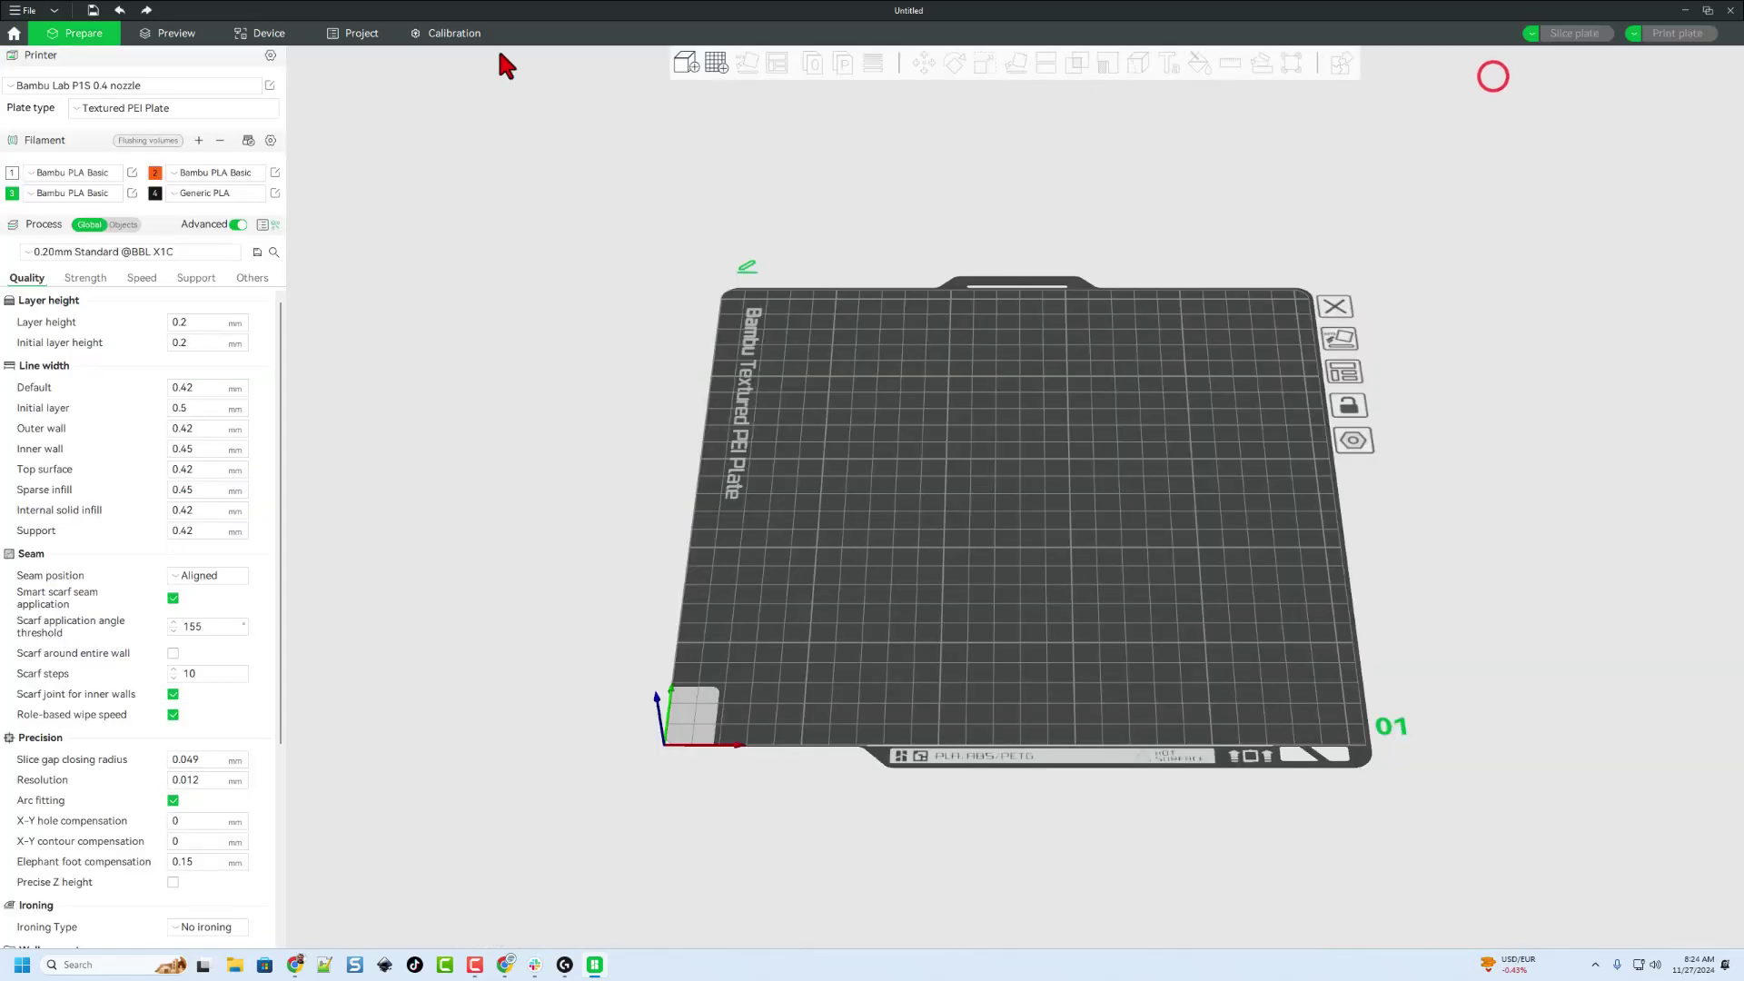
click(273, 38)
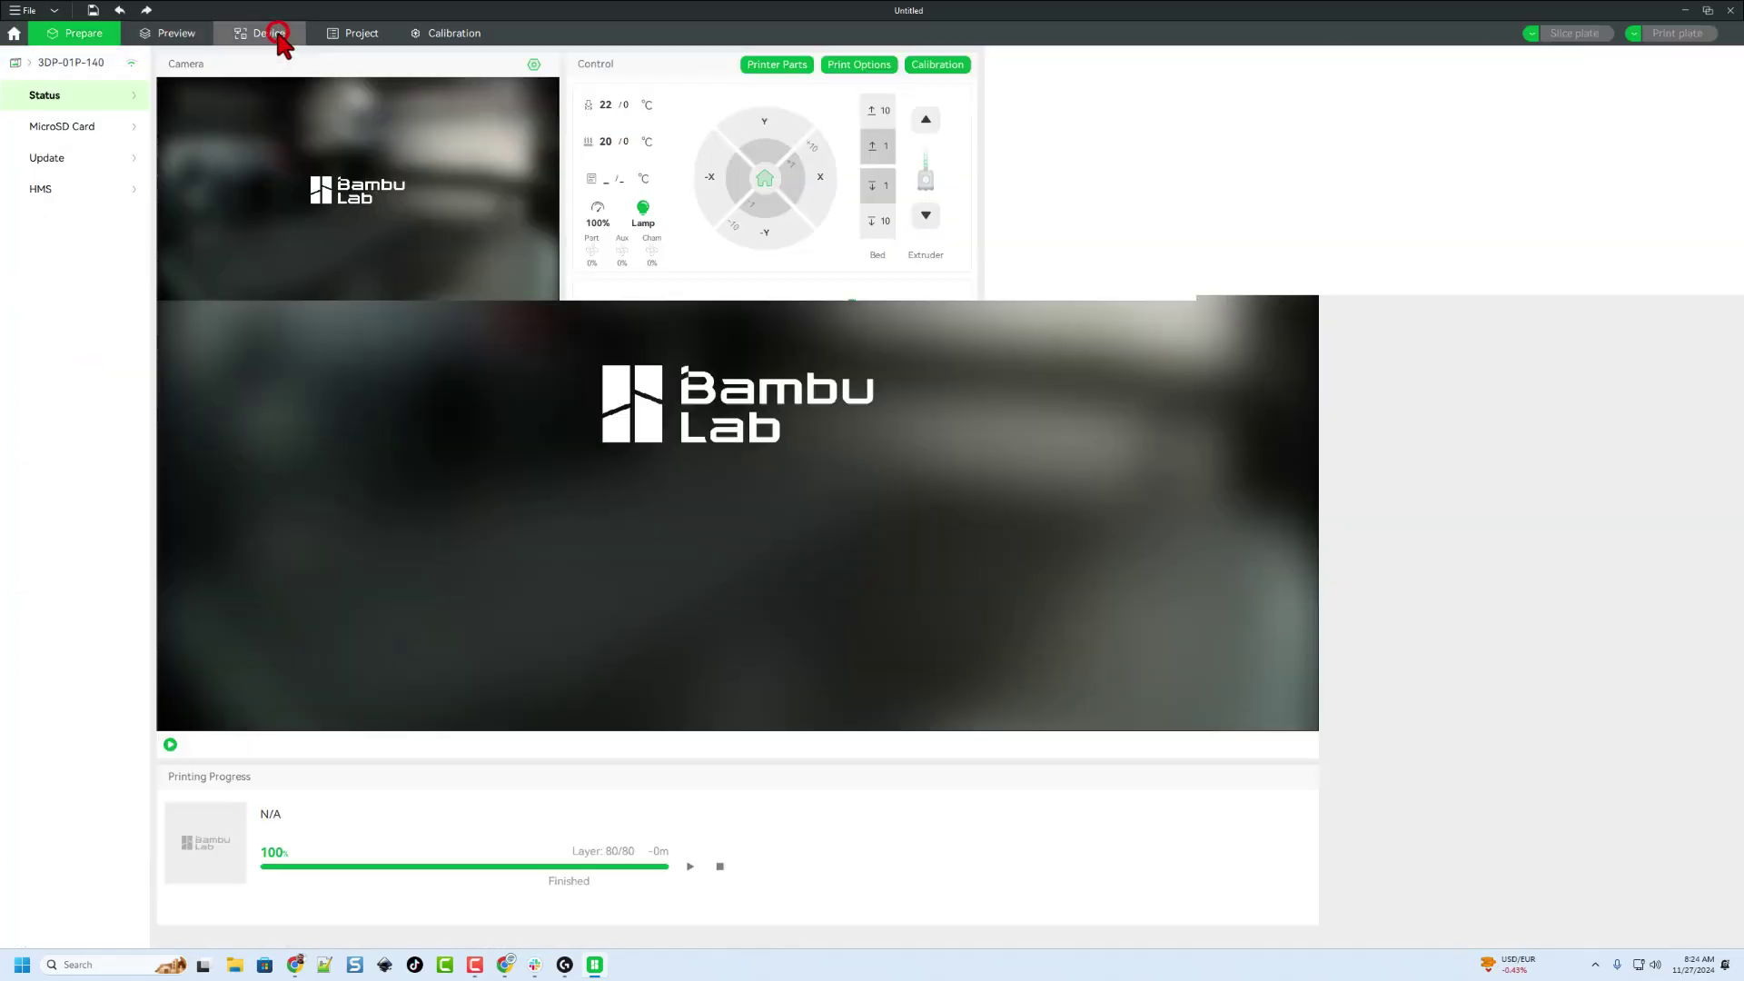
click(1566, 356)
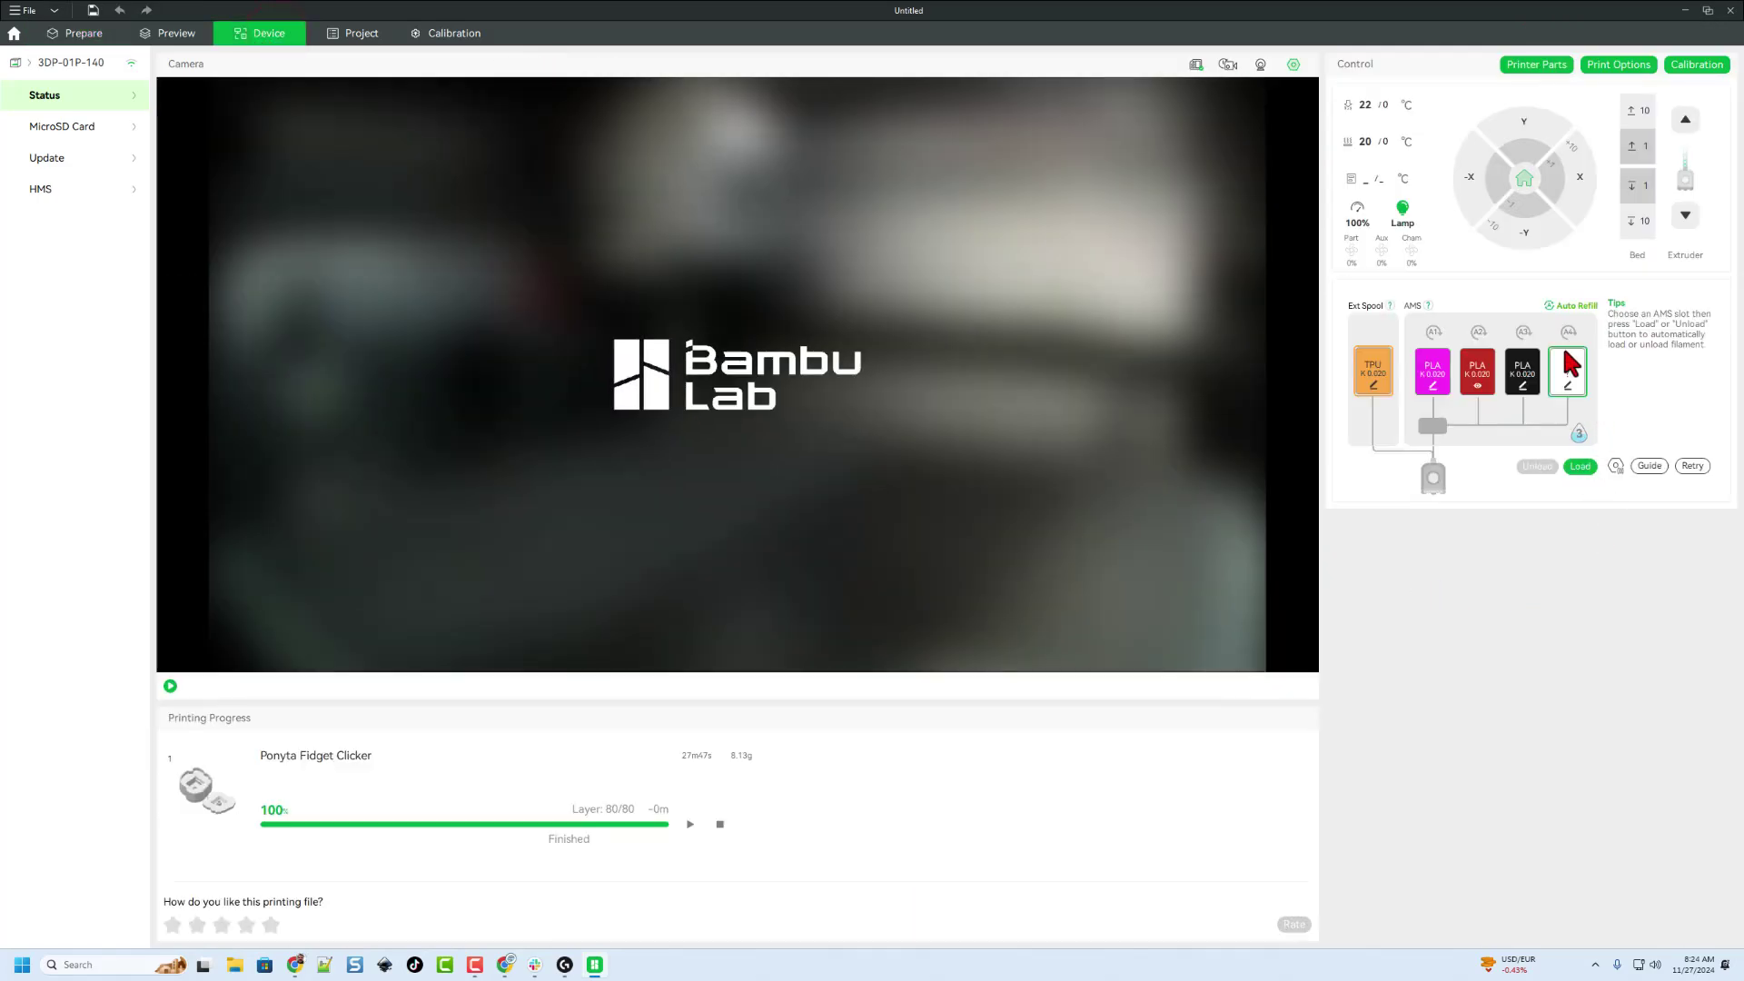
click(1567, 387)
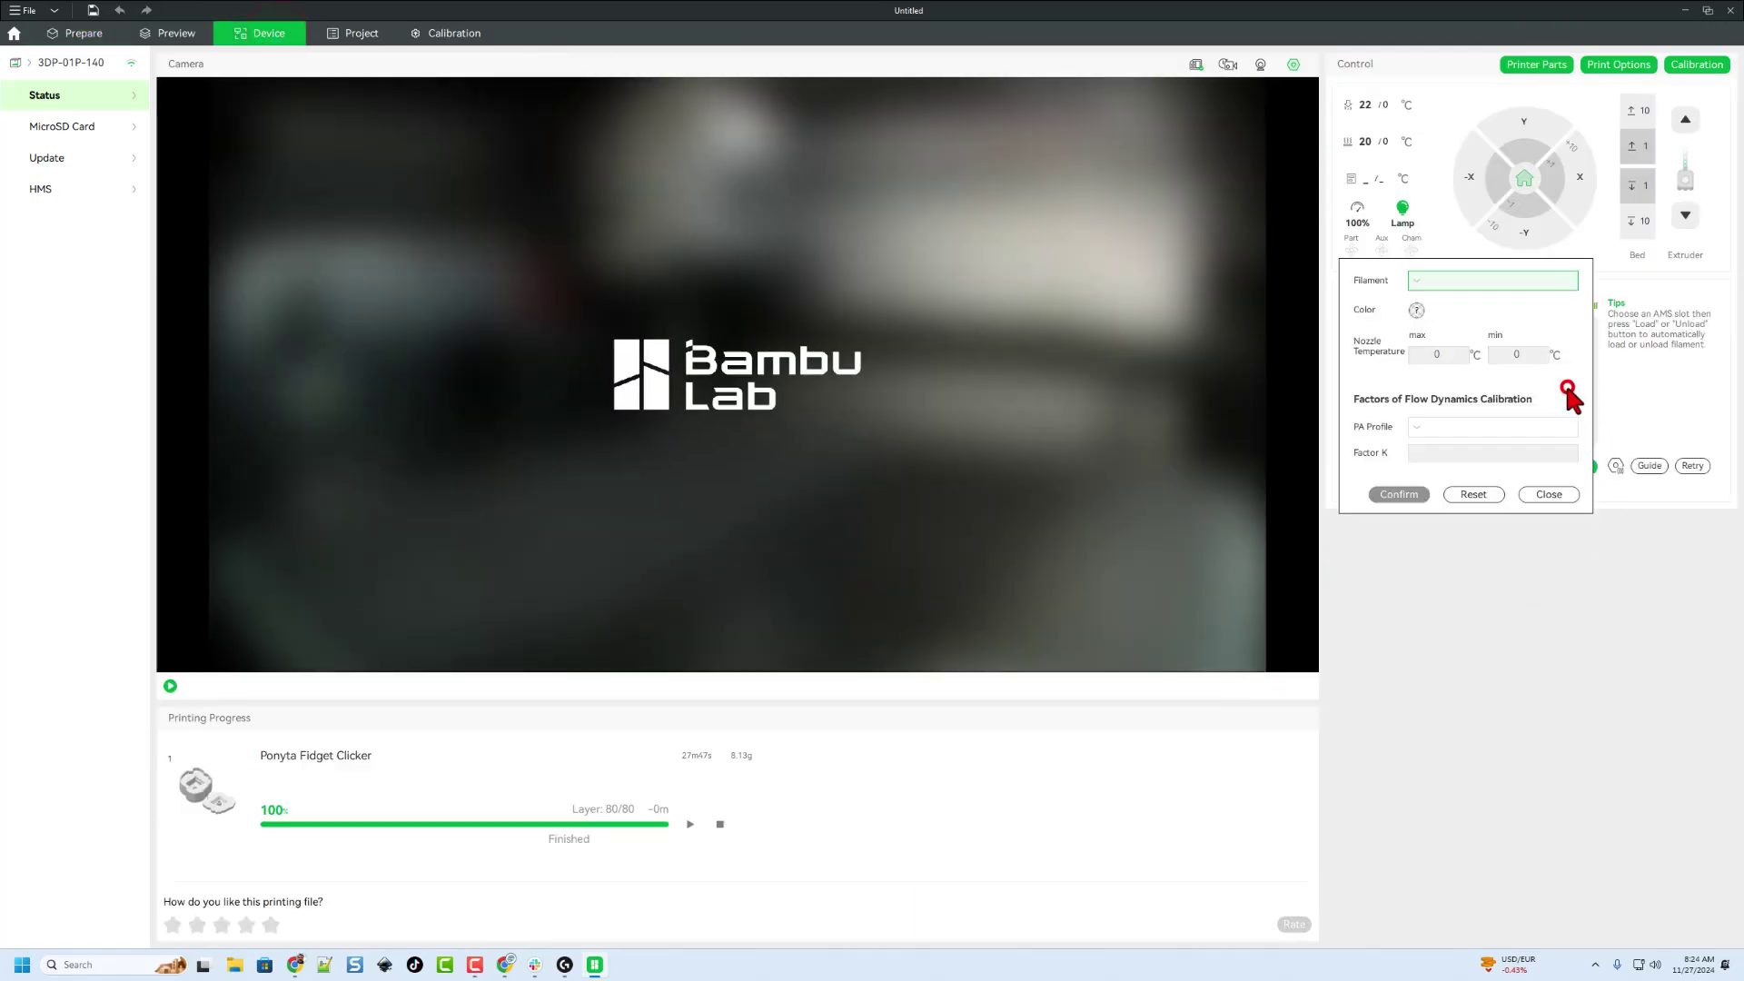
click(1487, 284)
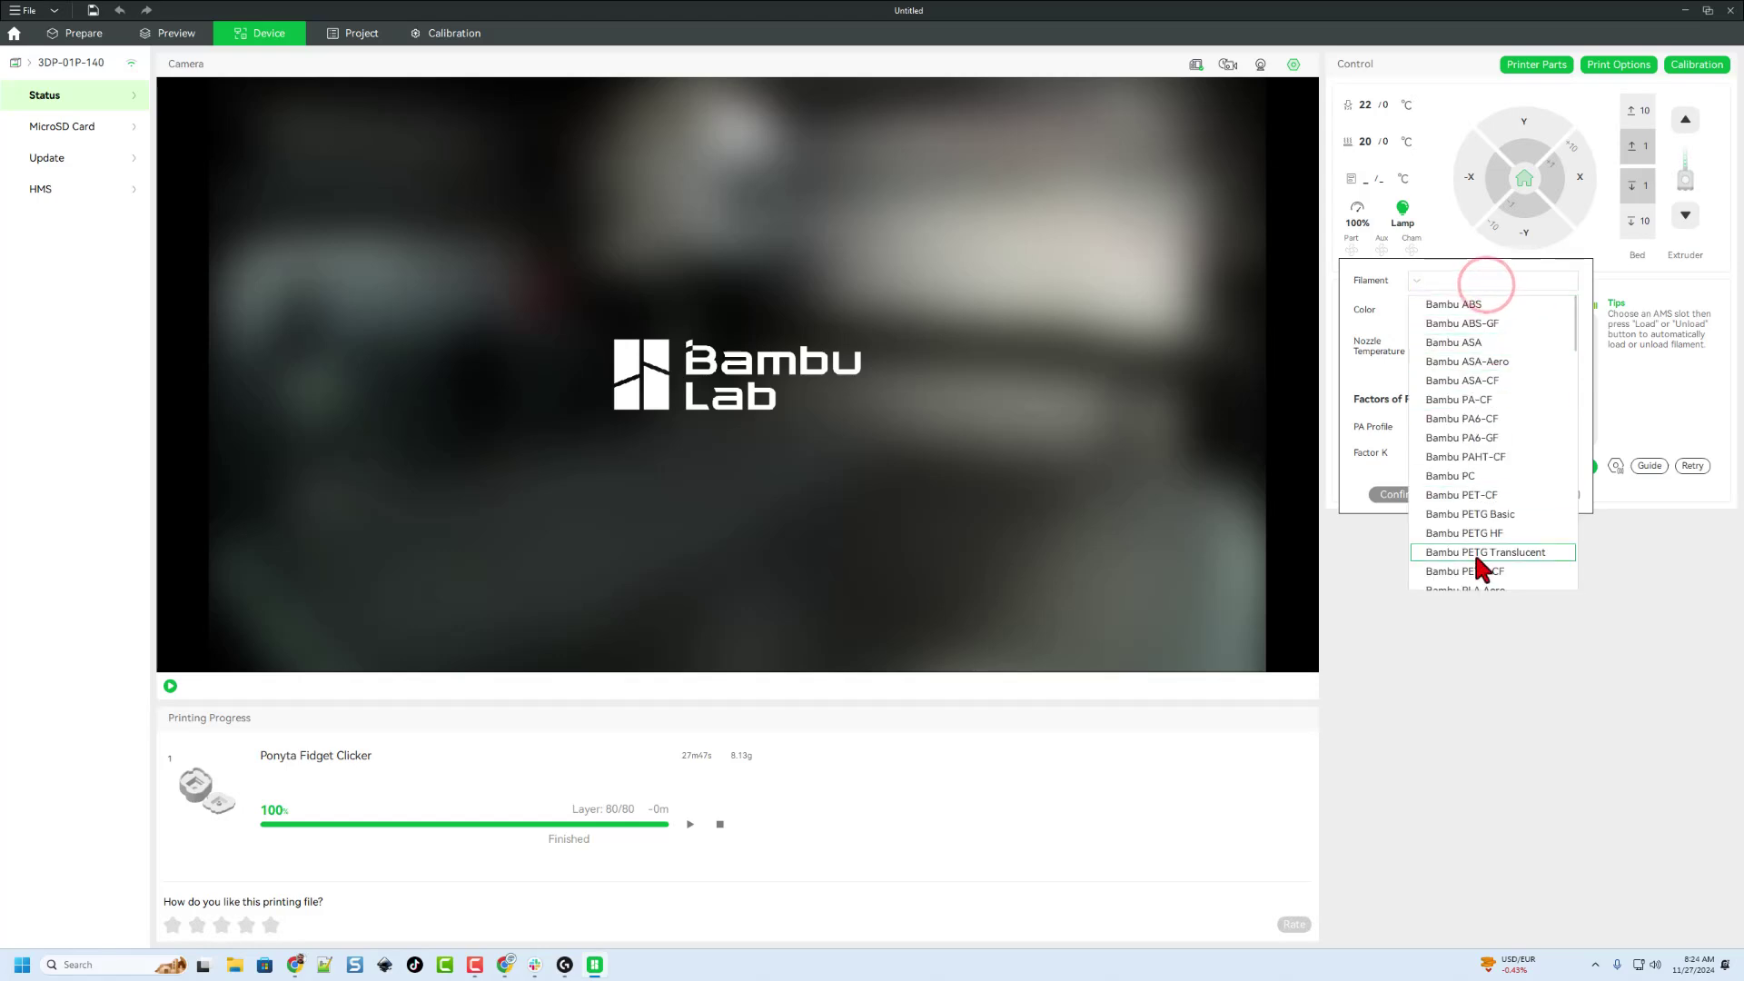
scroll(1481, 554, down, 5)
scroll(1479, 527, down, 8)
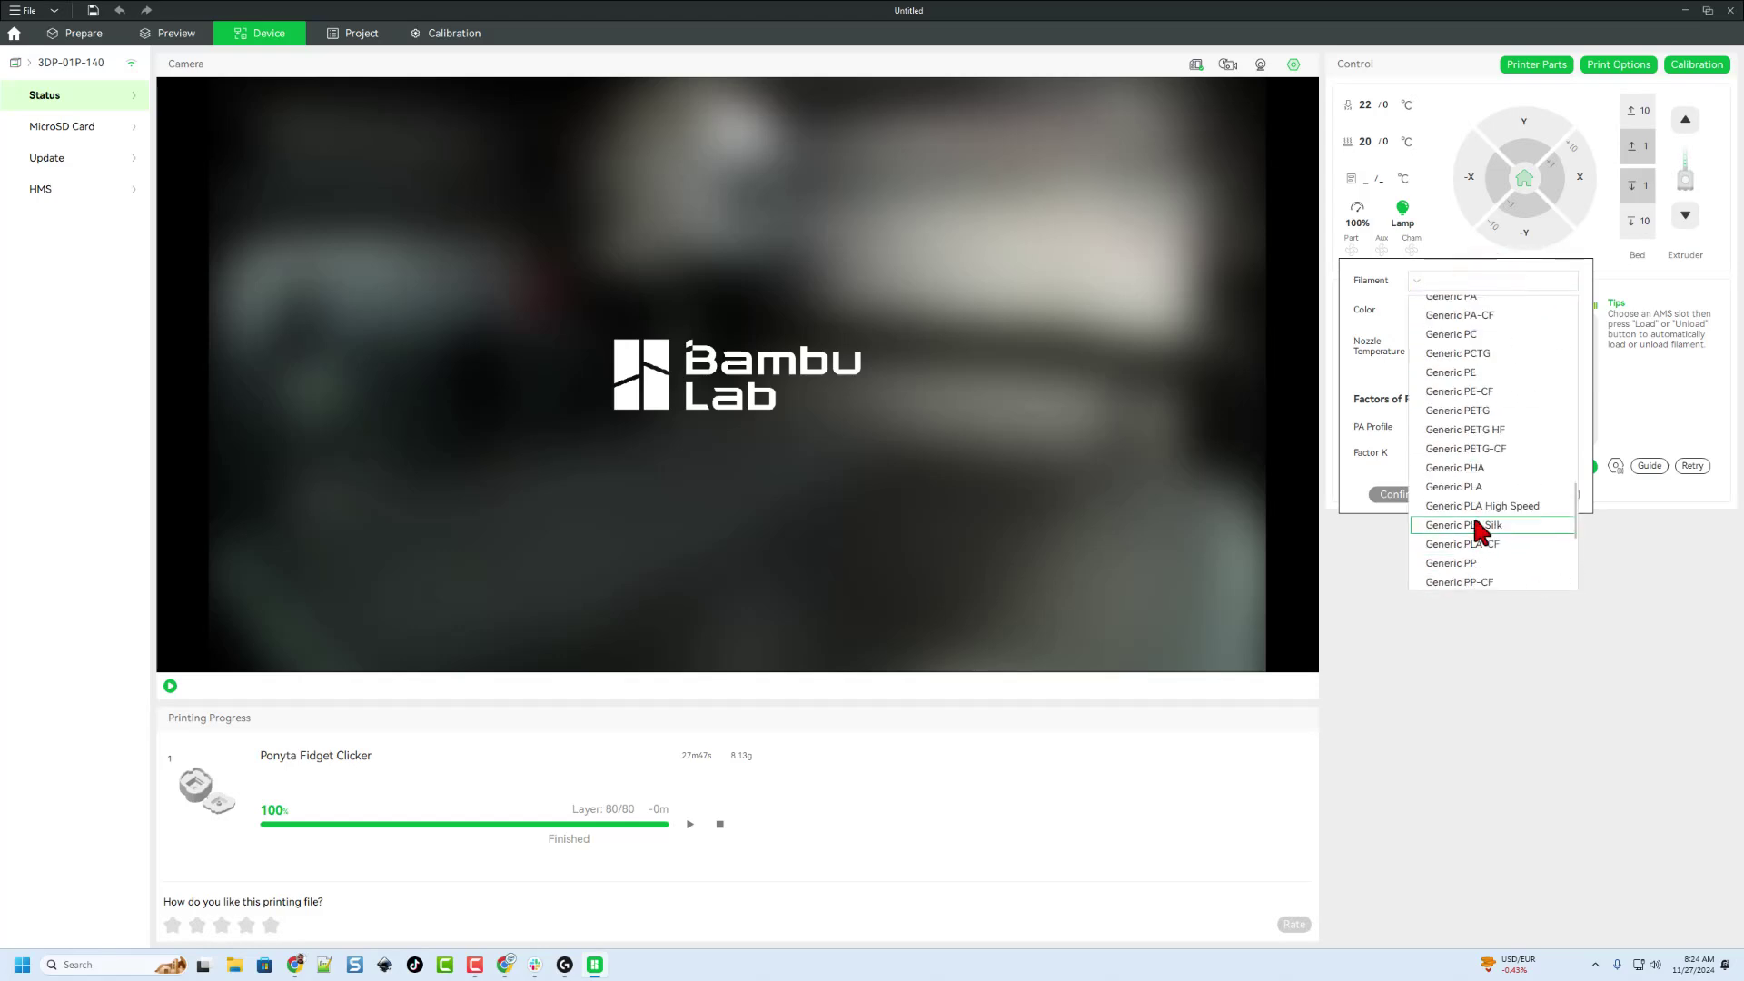
click(1479, 410)
click(1430, 400)
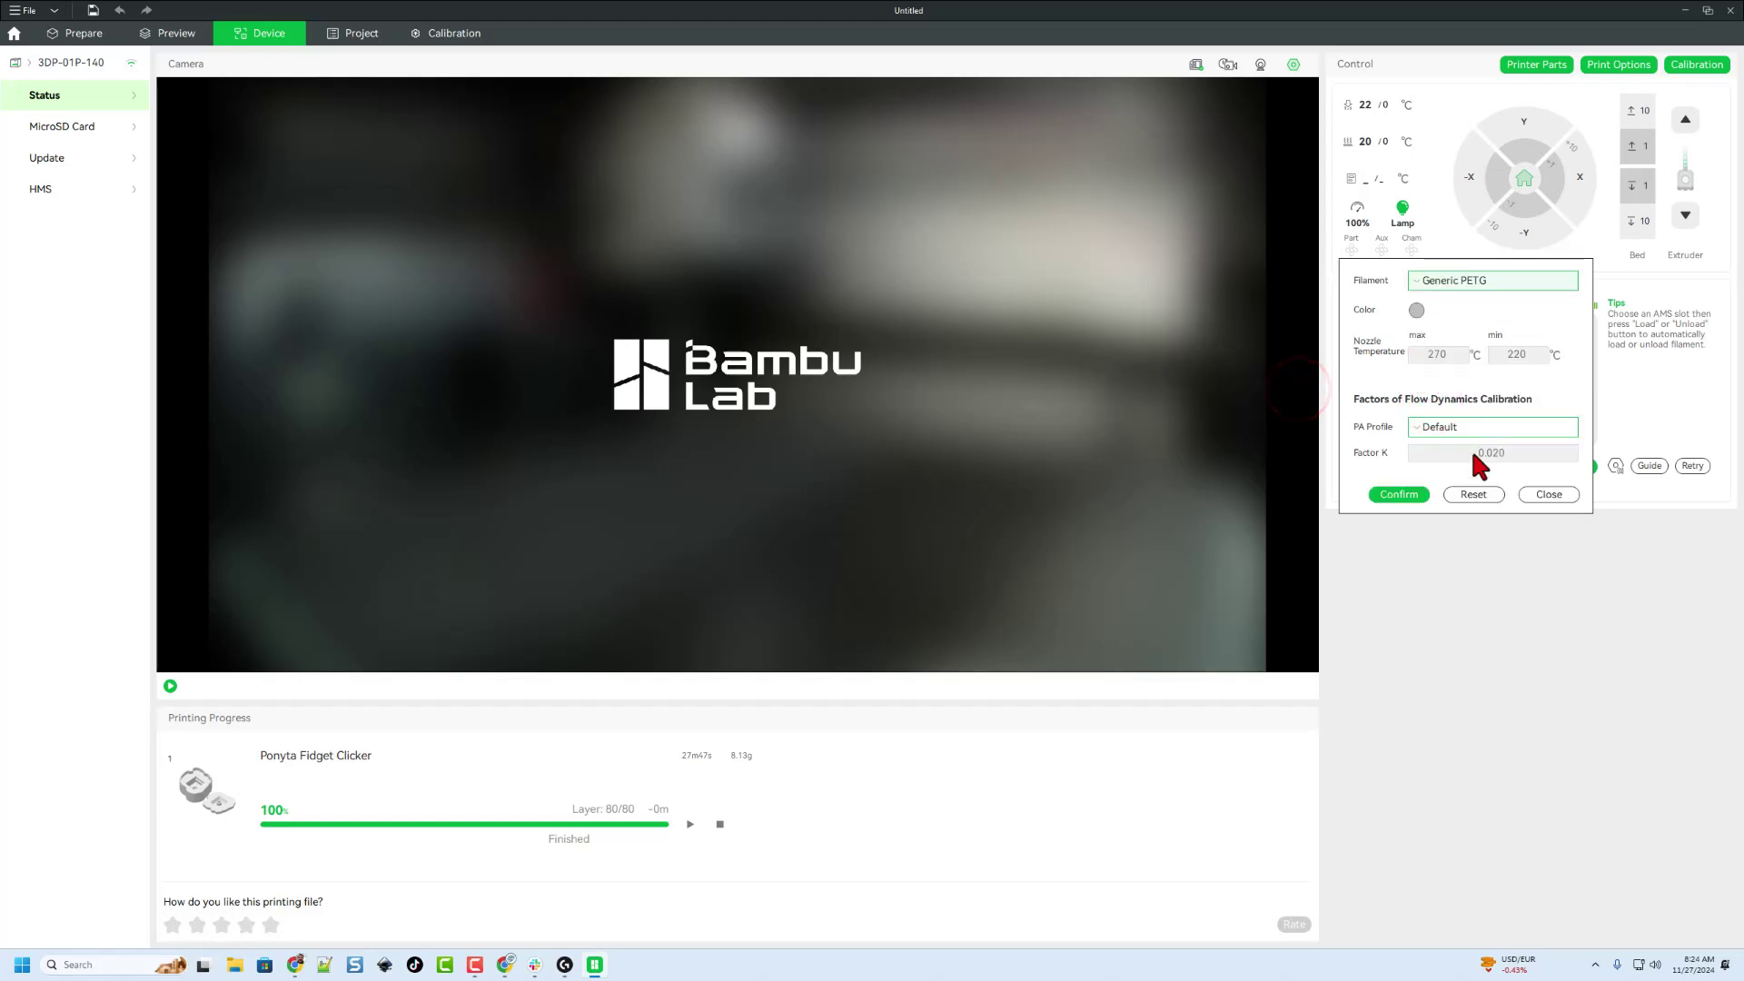
click(1399, 495)
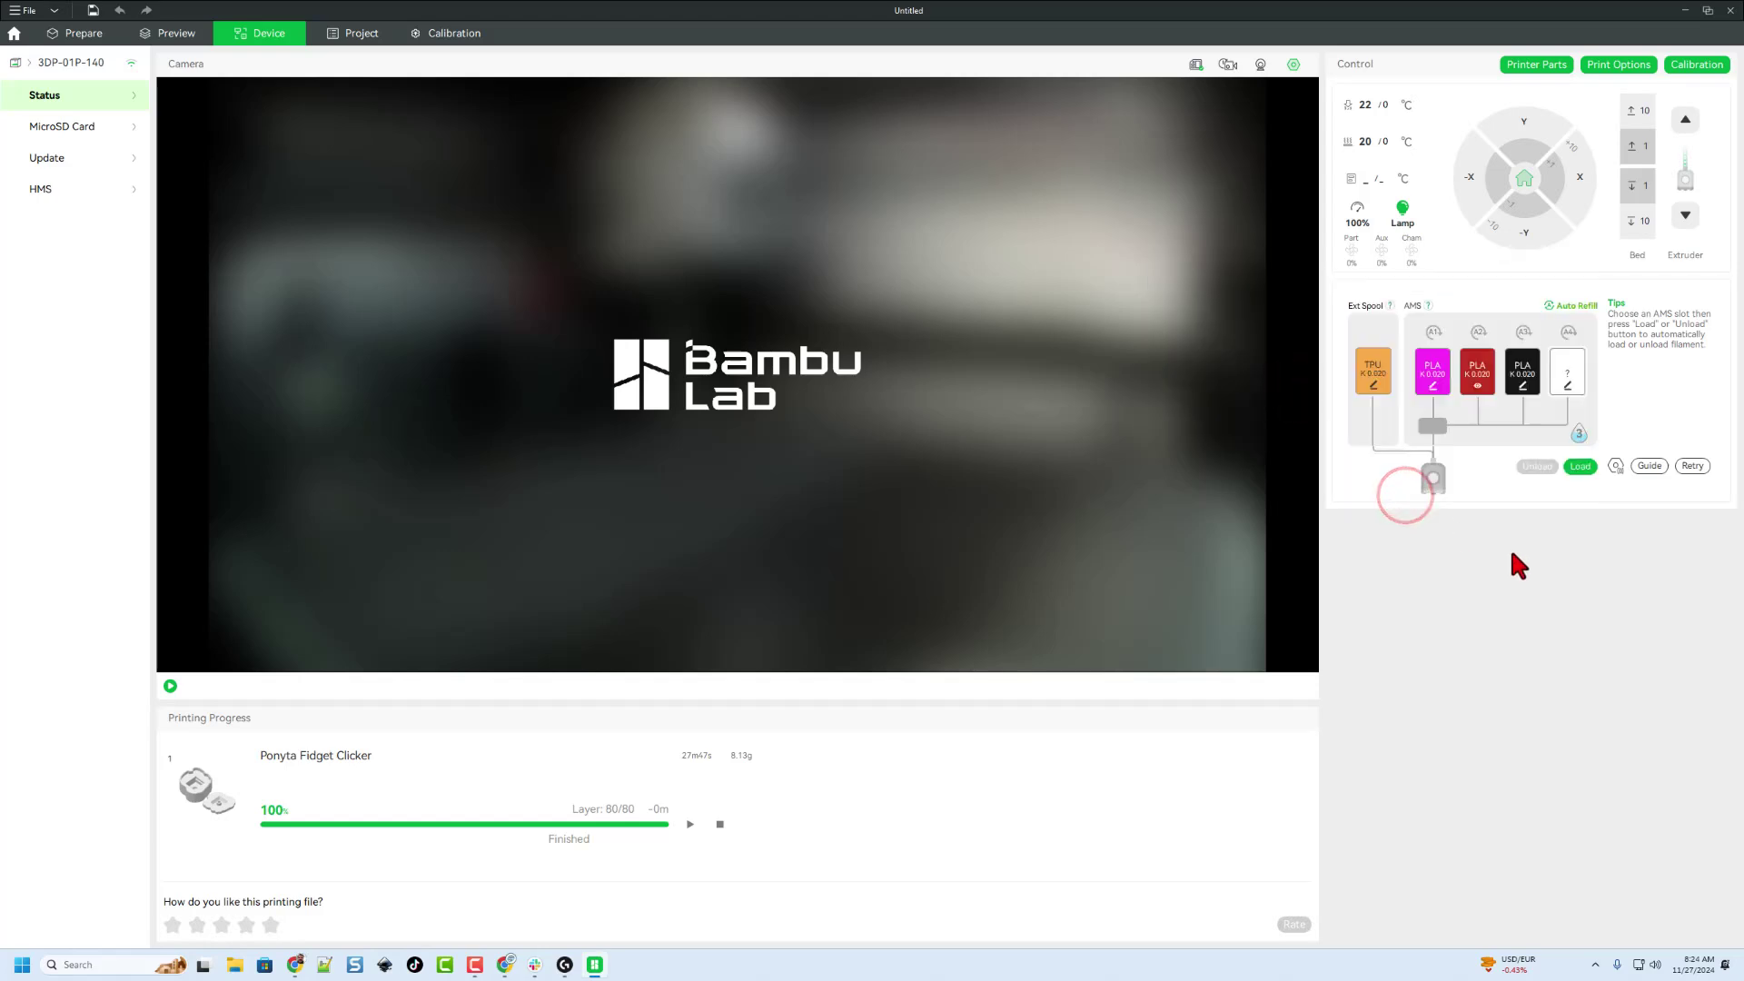
click(83, 34)
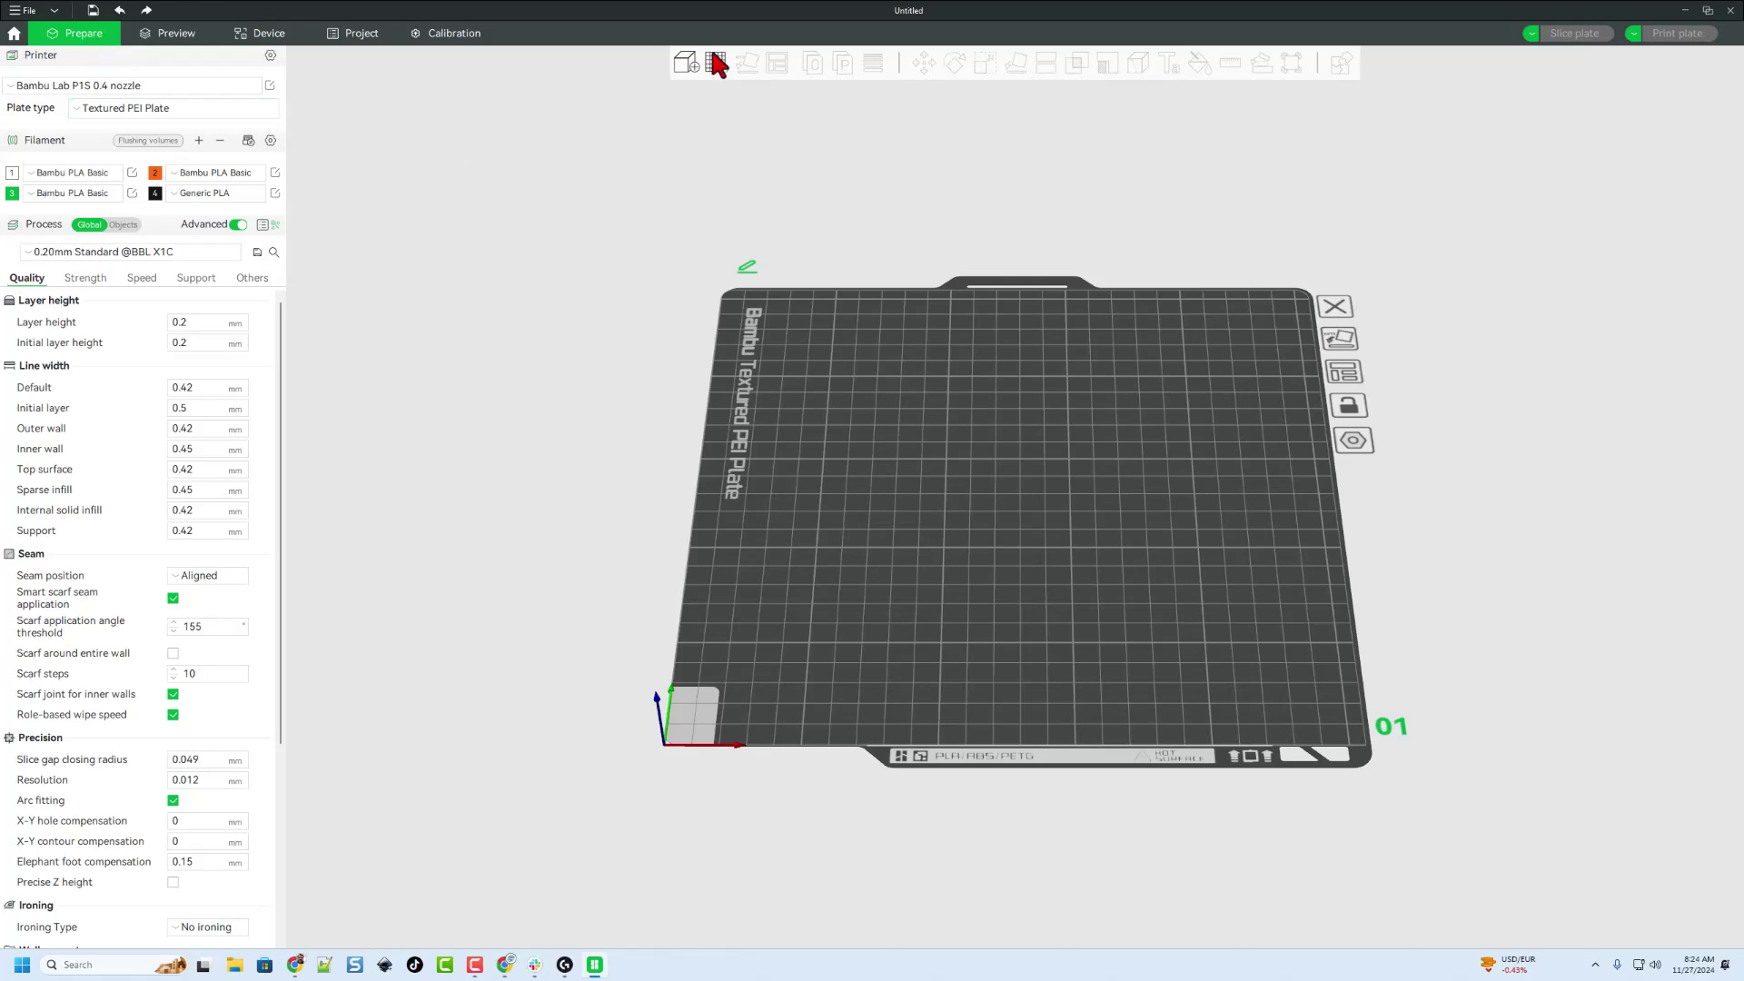
Step: Import storage tray.stl onto the plate and resync all filaments from the AMS
click(685, 62)
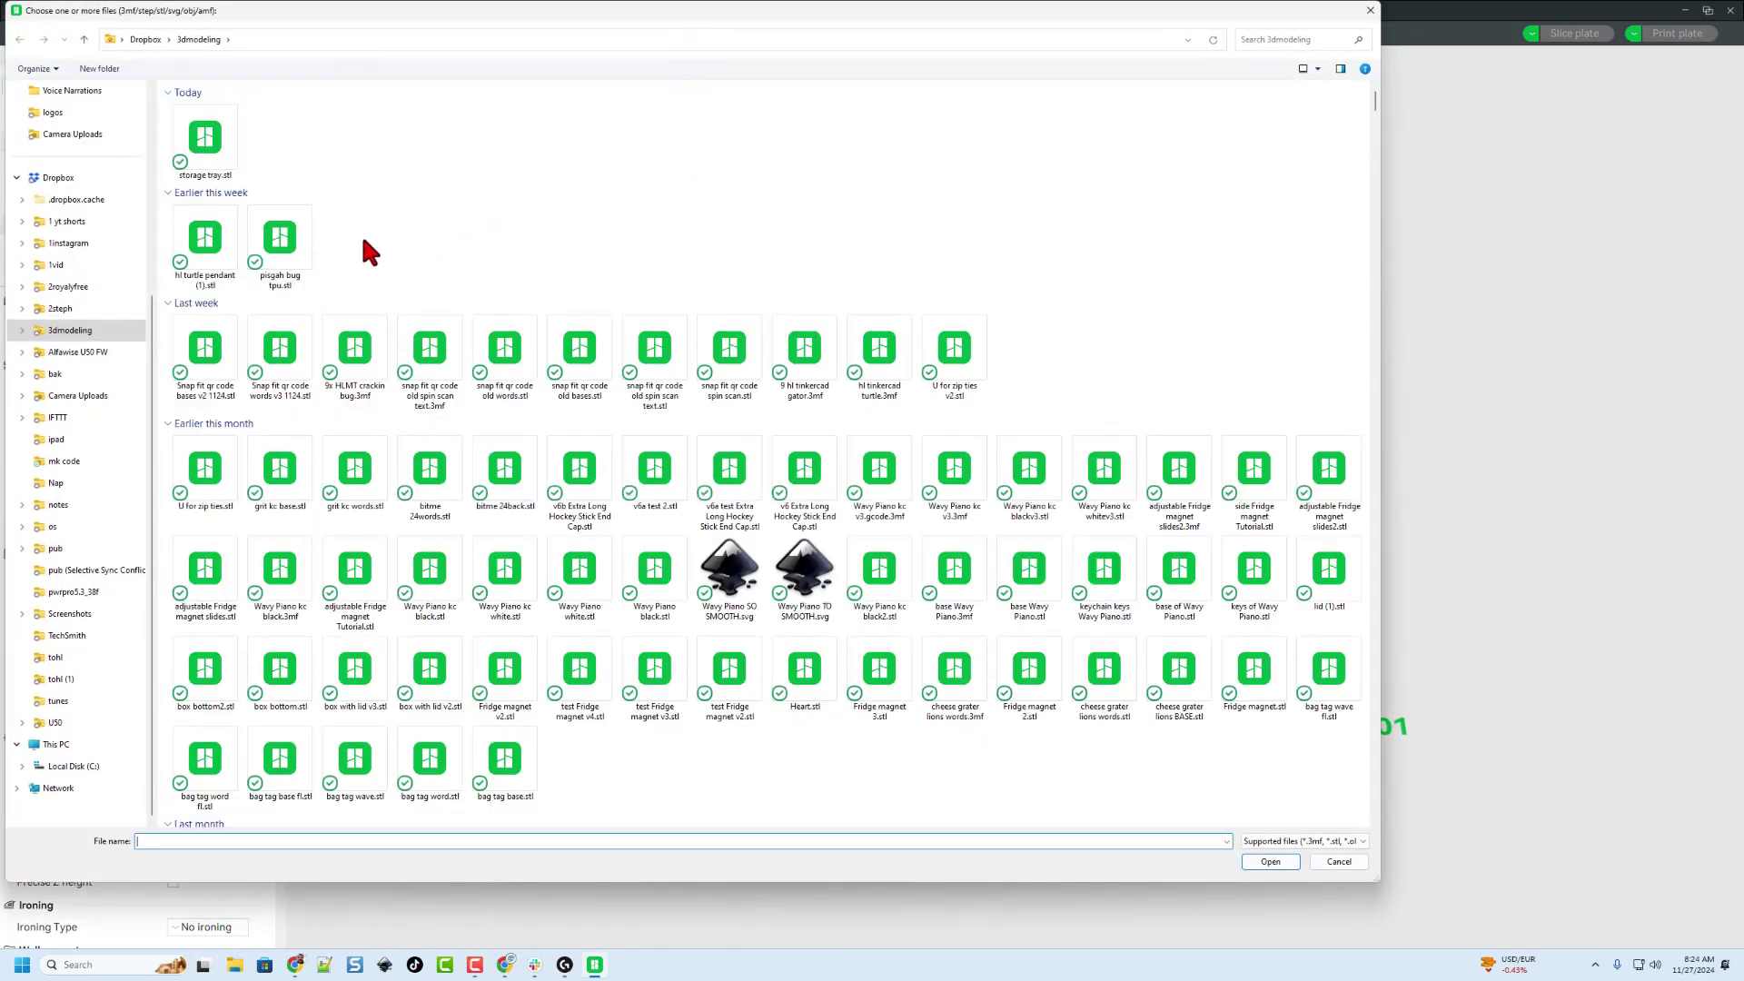
double_click(211, 171)
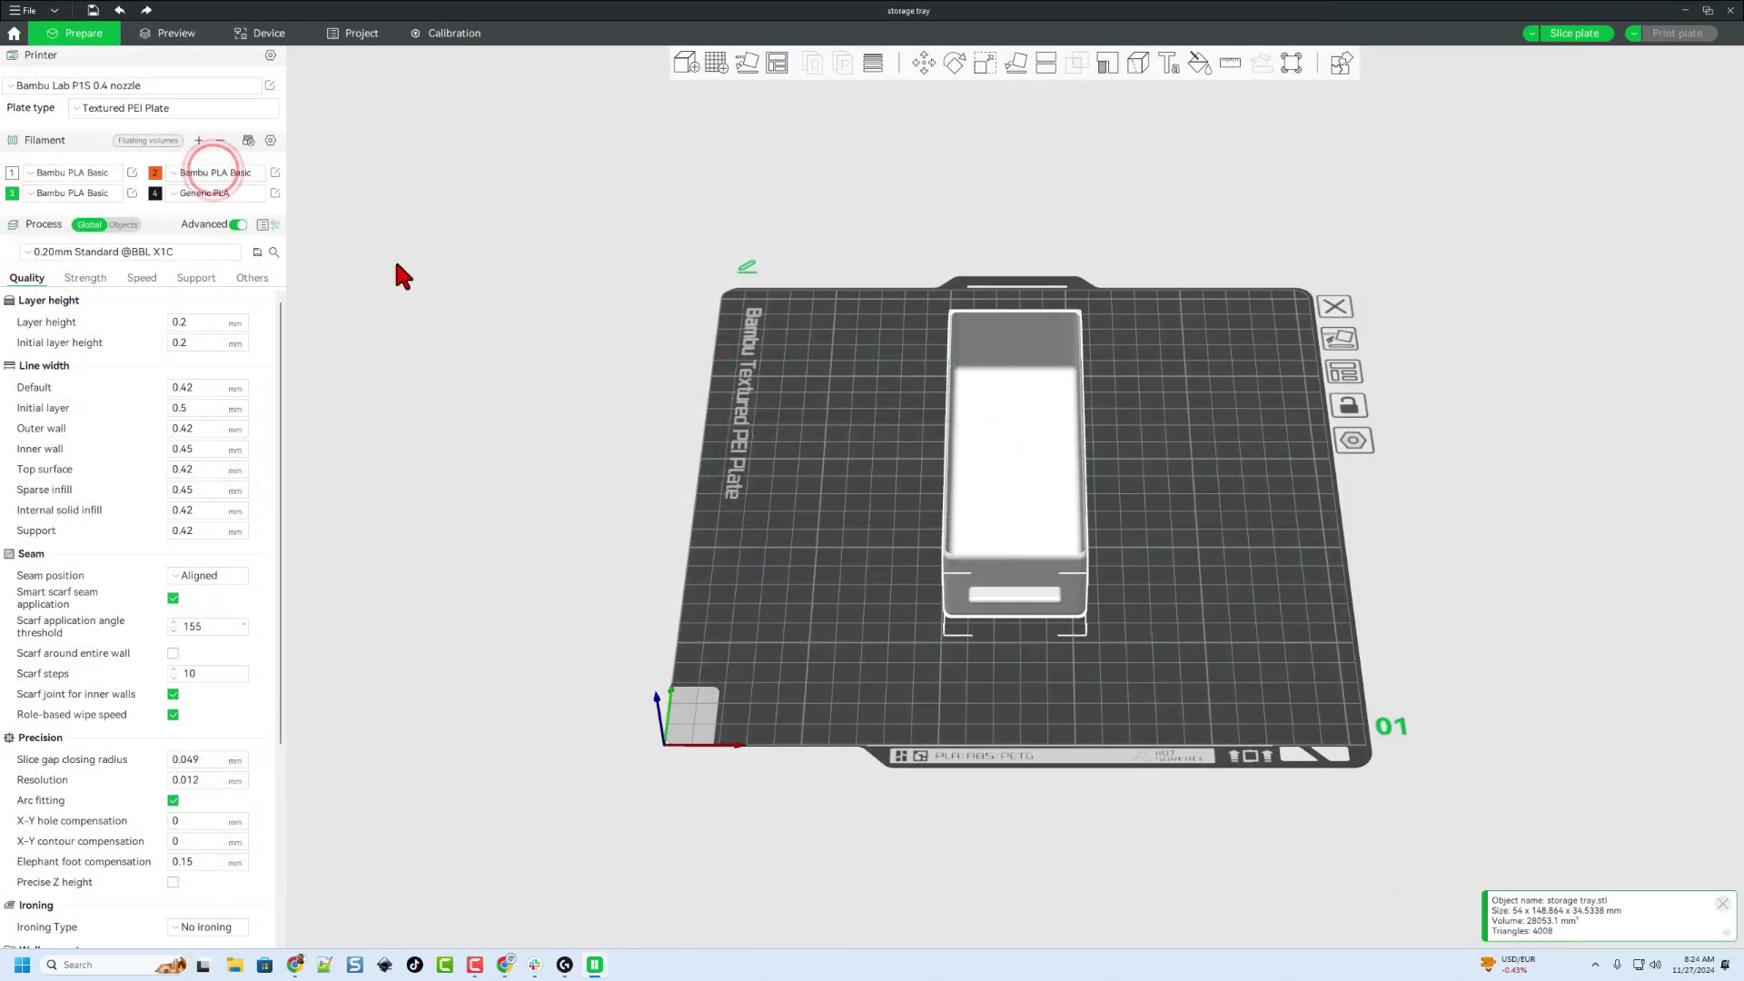
click(248, 141)
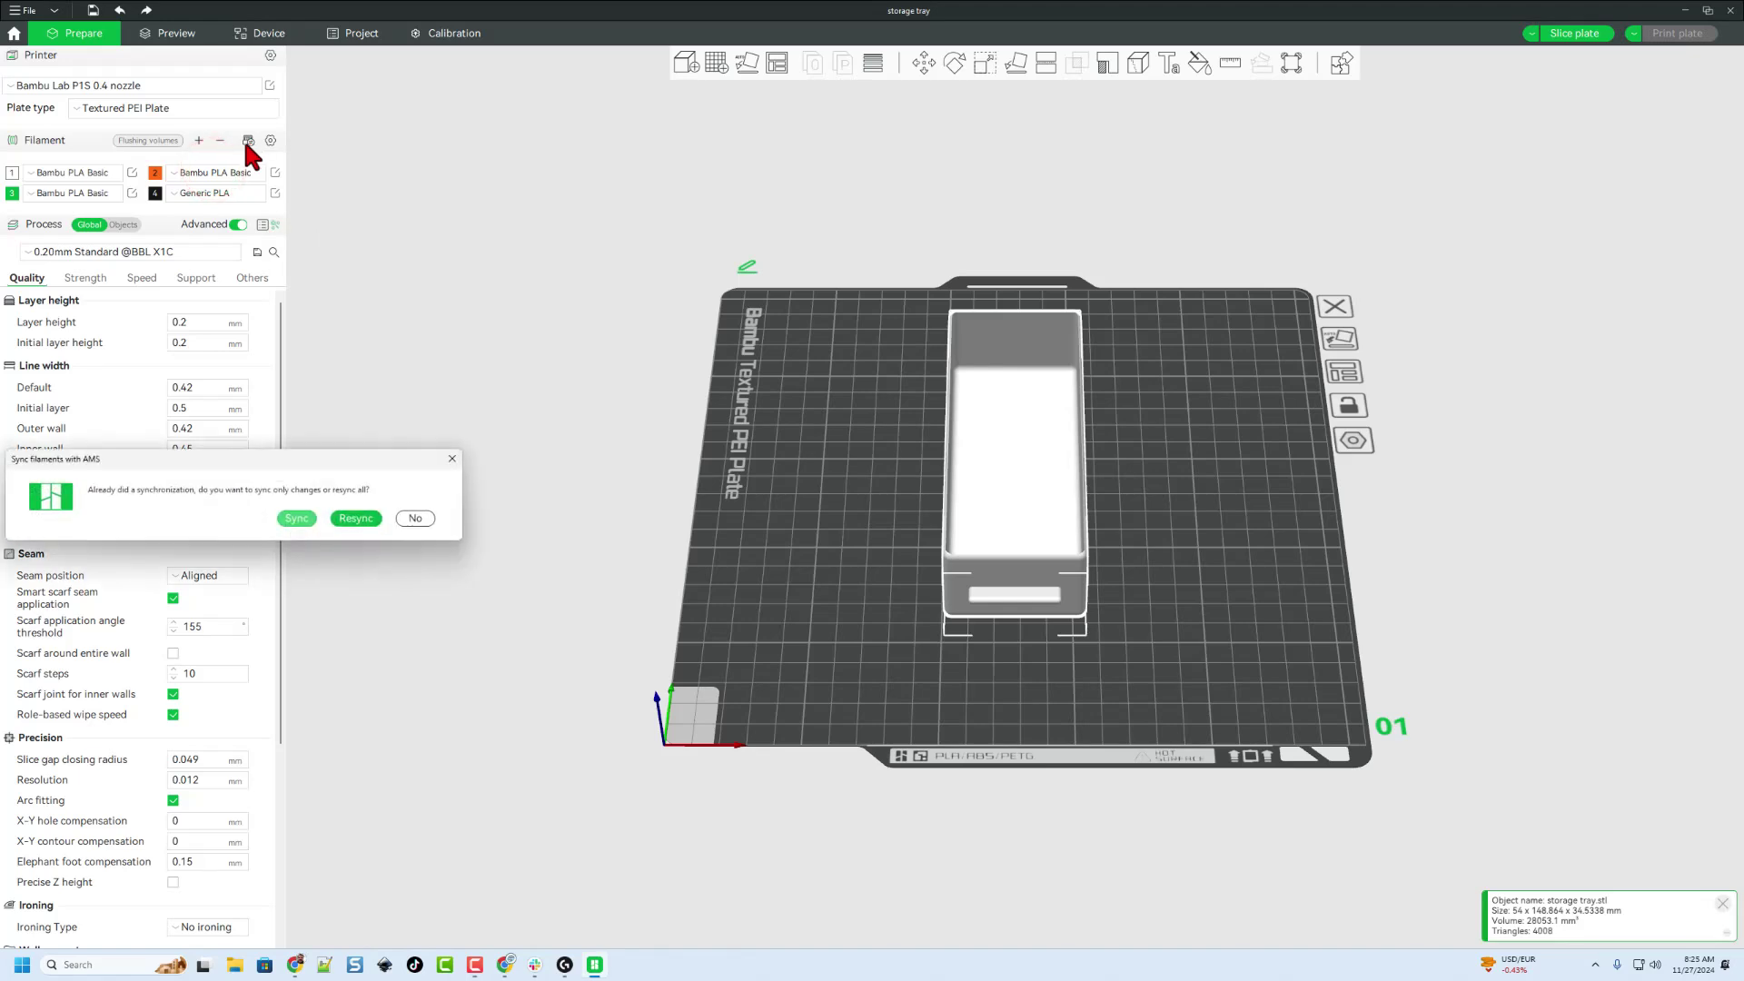
click(335, 524)
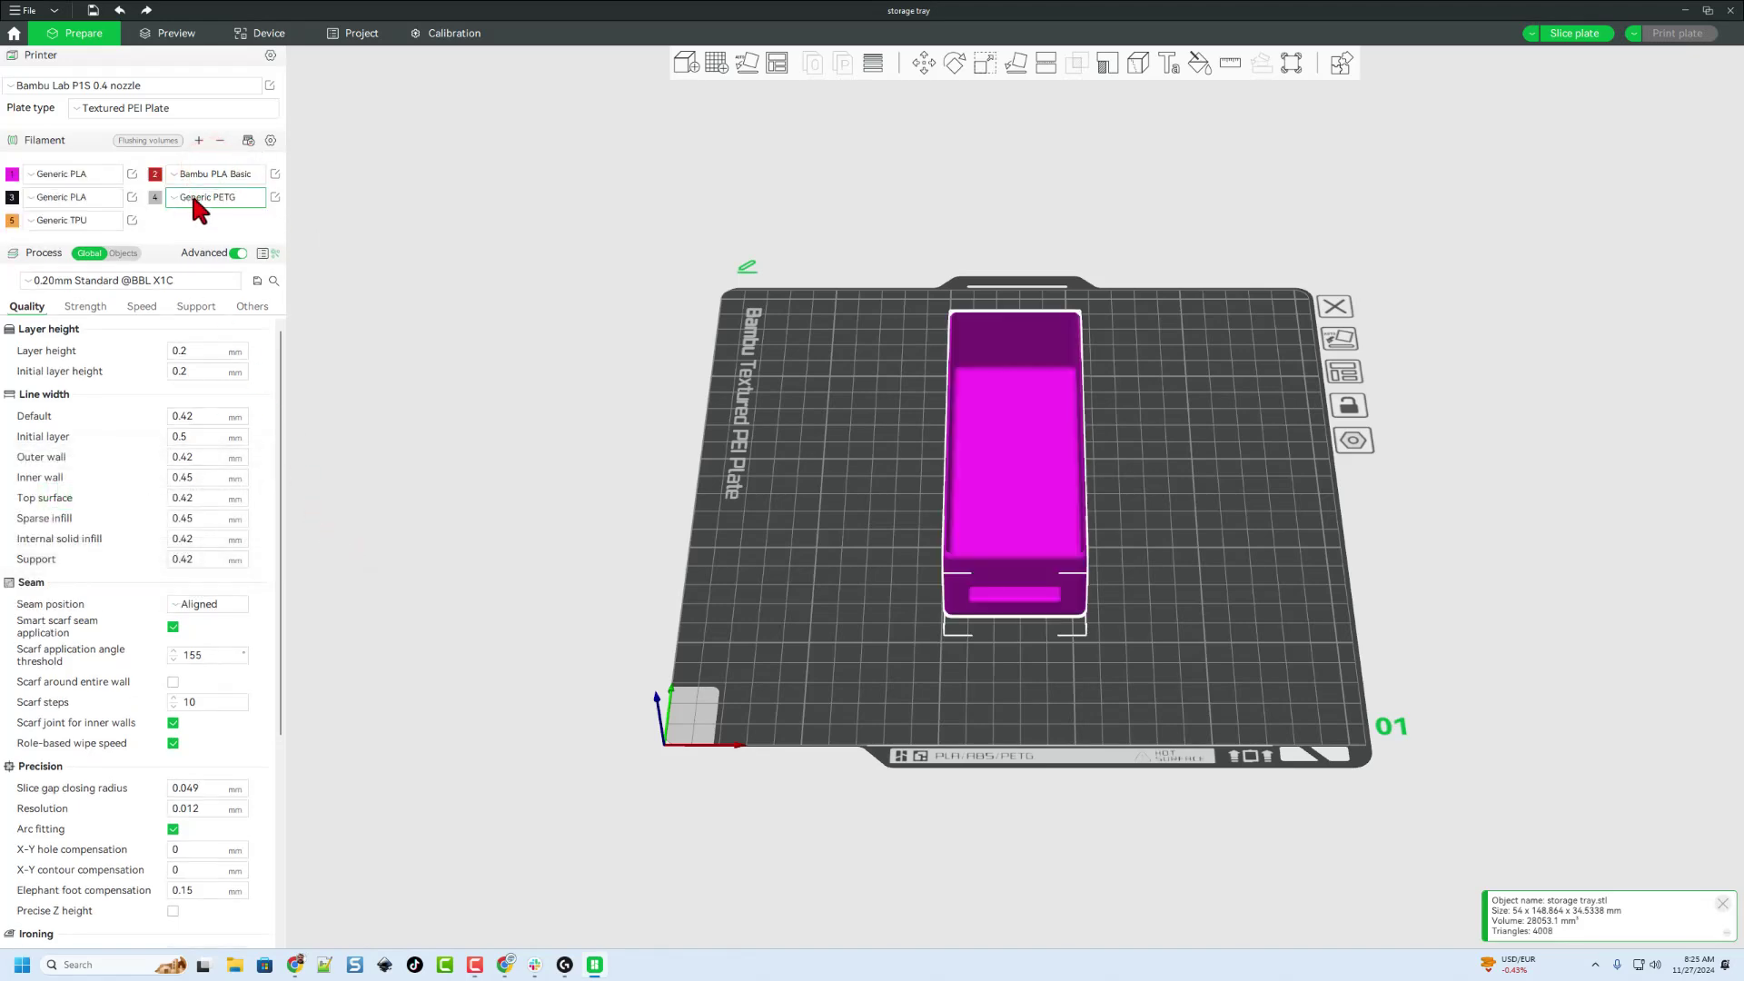
Step: Assign the tray model to filament 4, Generic PETG
right_click(1008, 442)
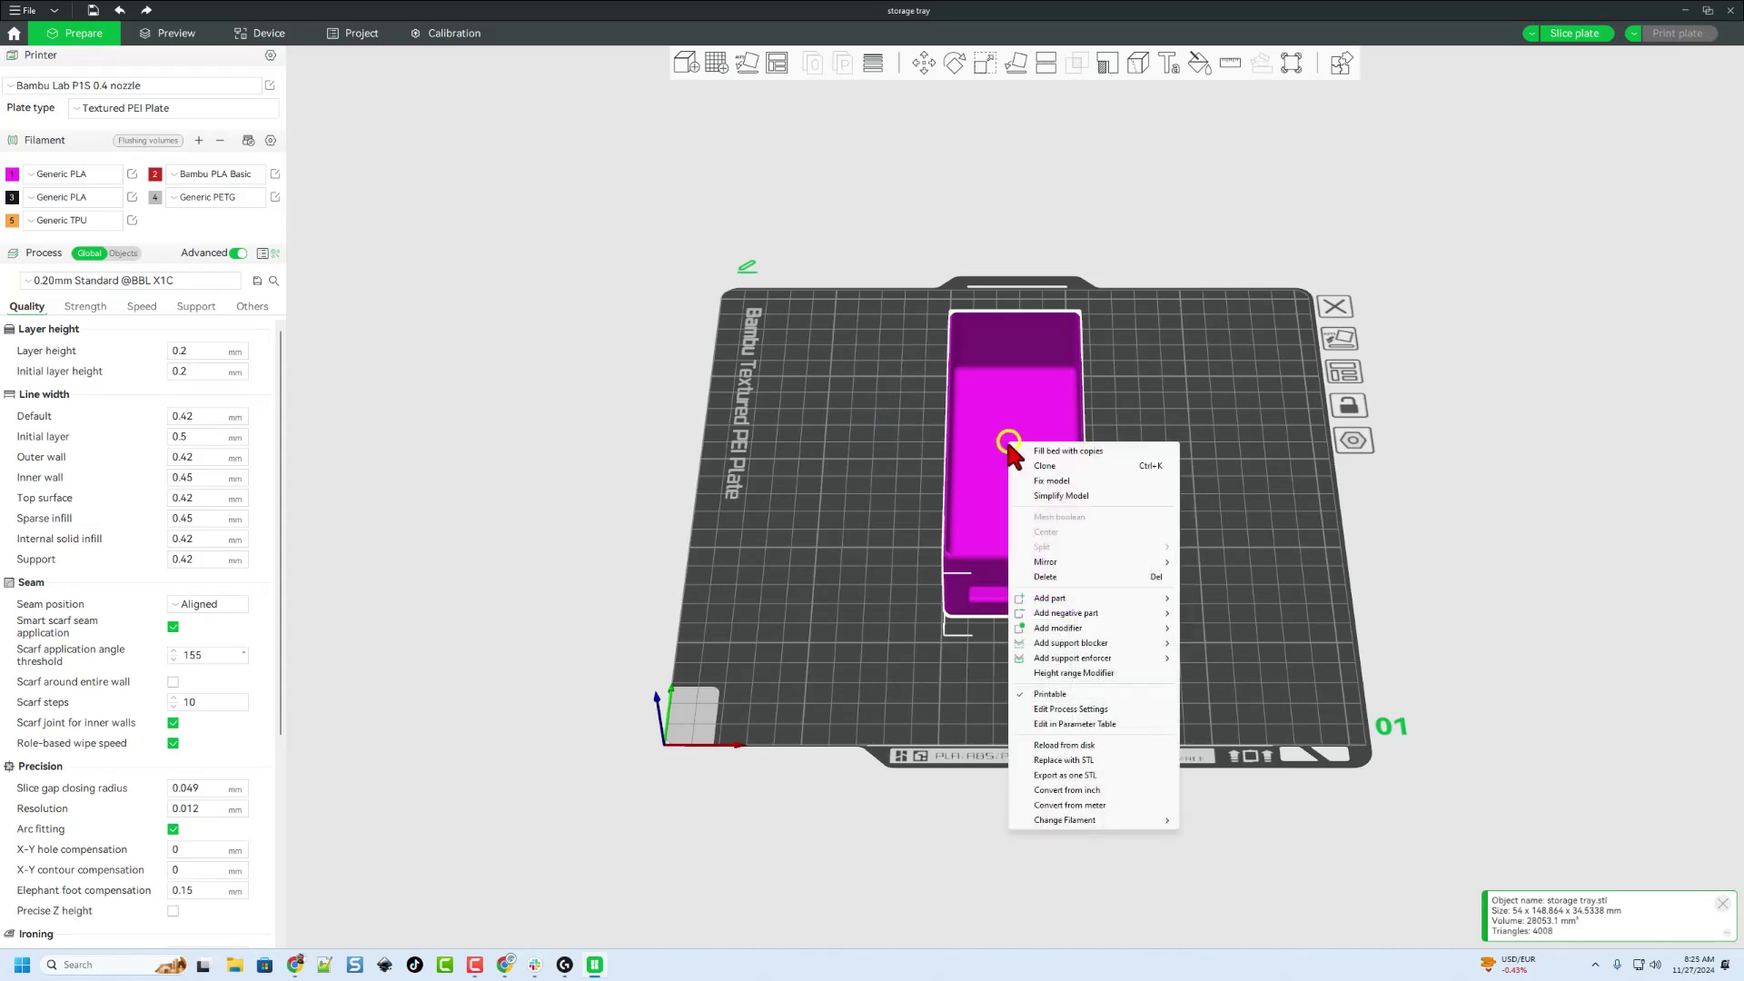
mouse_move(1054, 823)
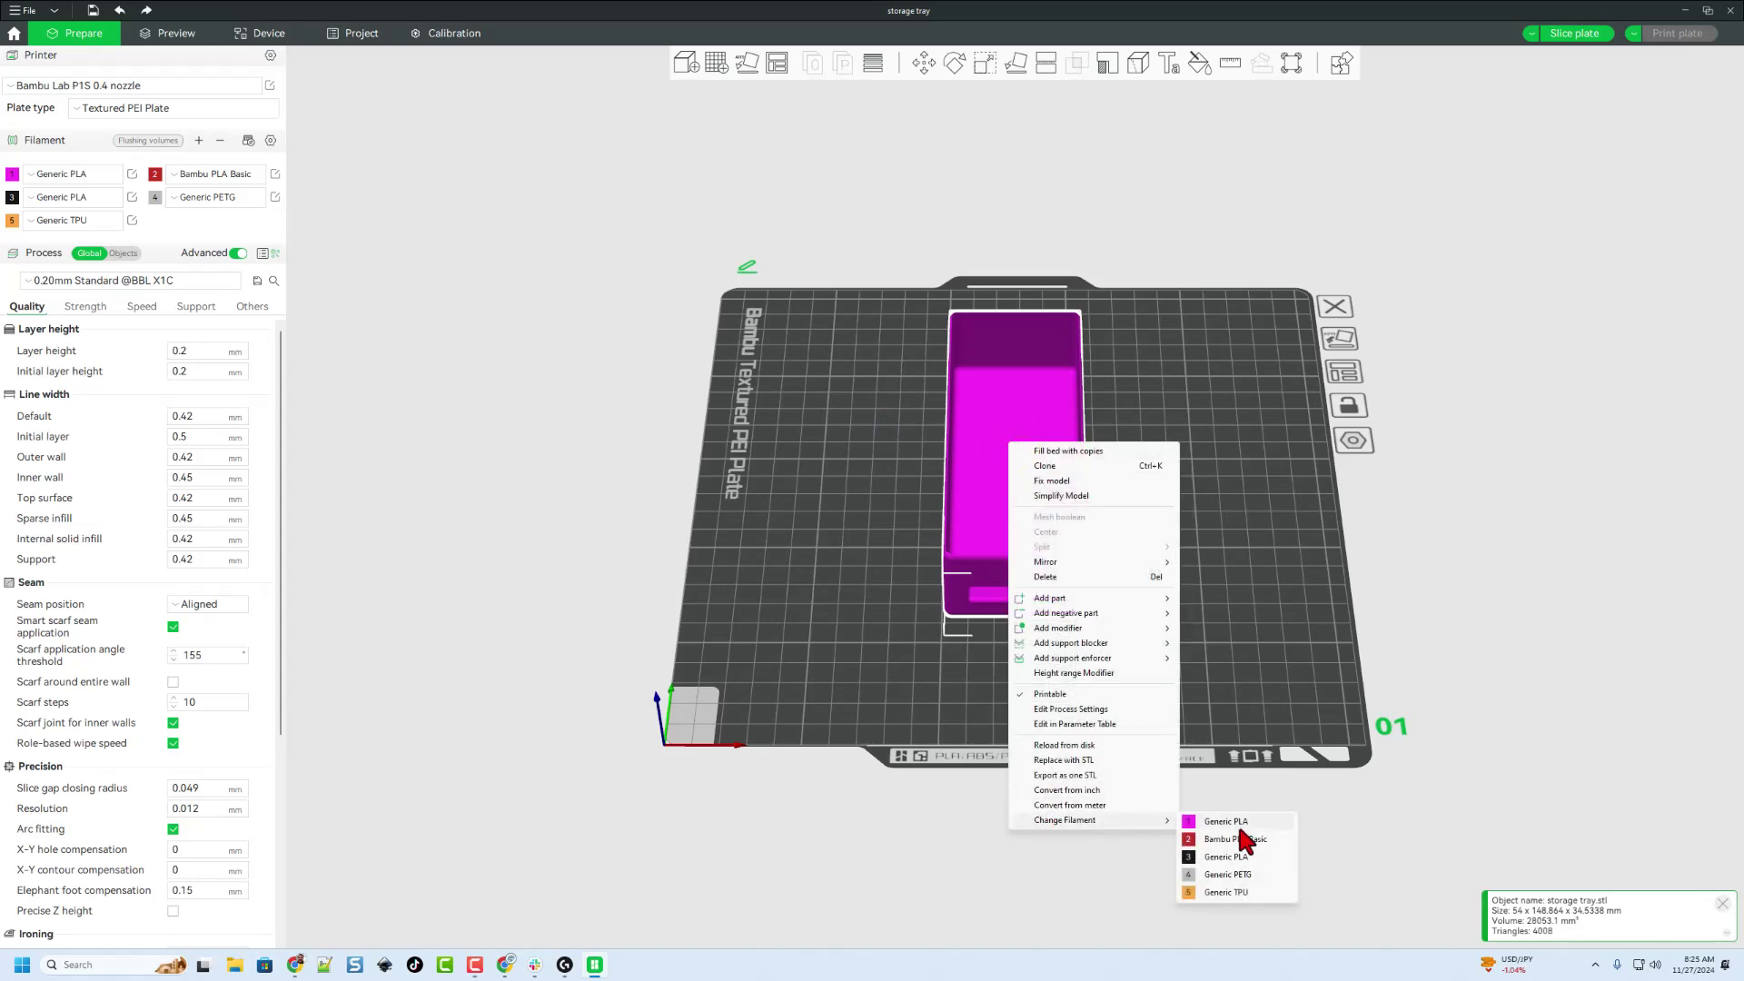
click(1216, 877)
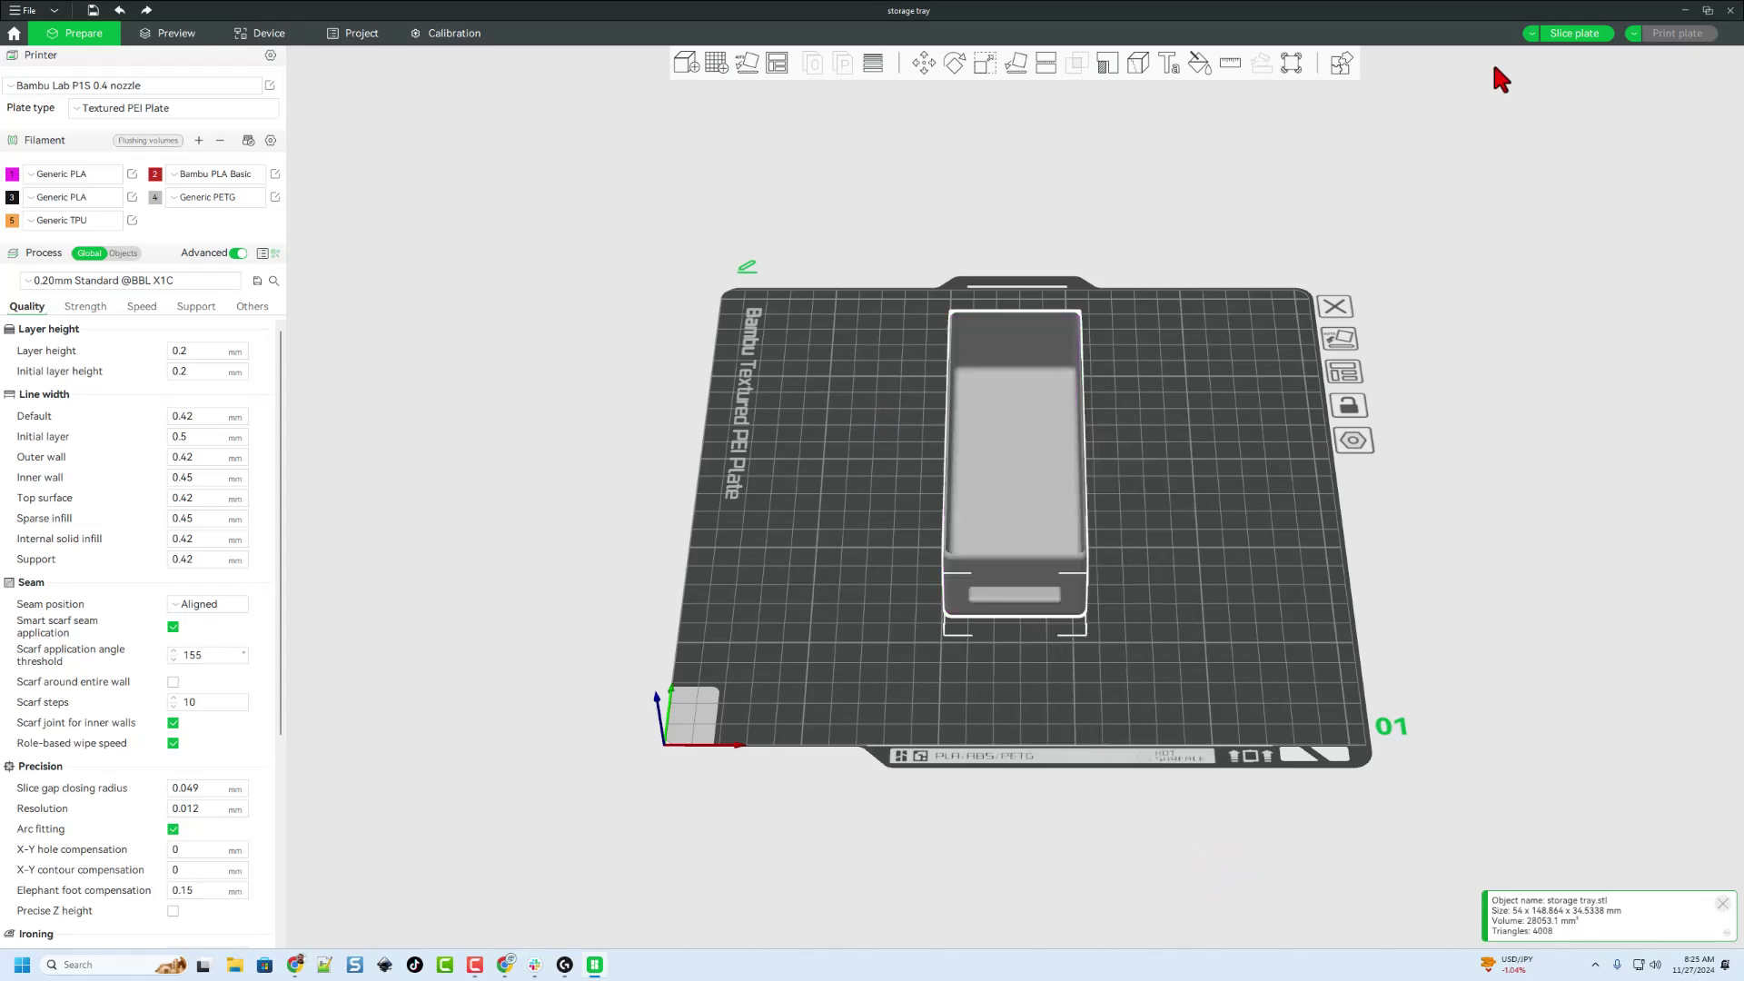
Step: Slice the plate, enable support and re-slice for about 1h7m and 32.14 g
click(1564, 36)
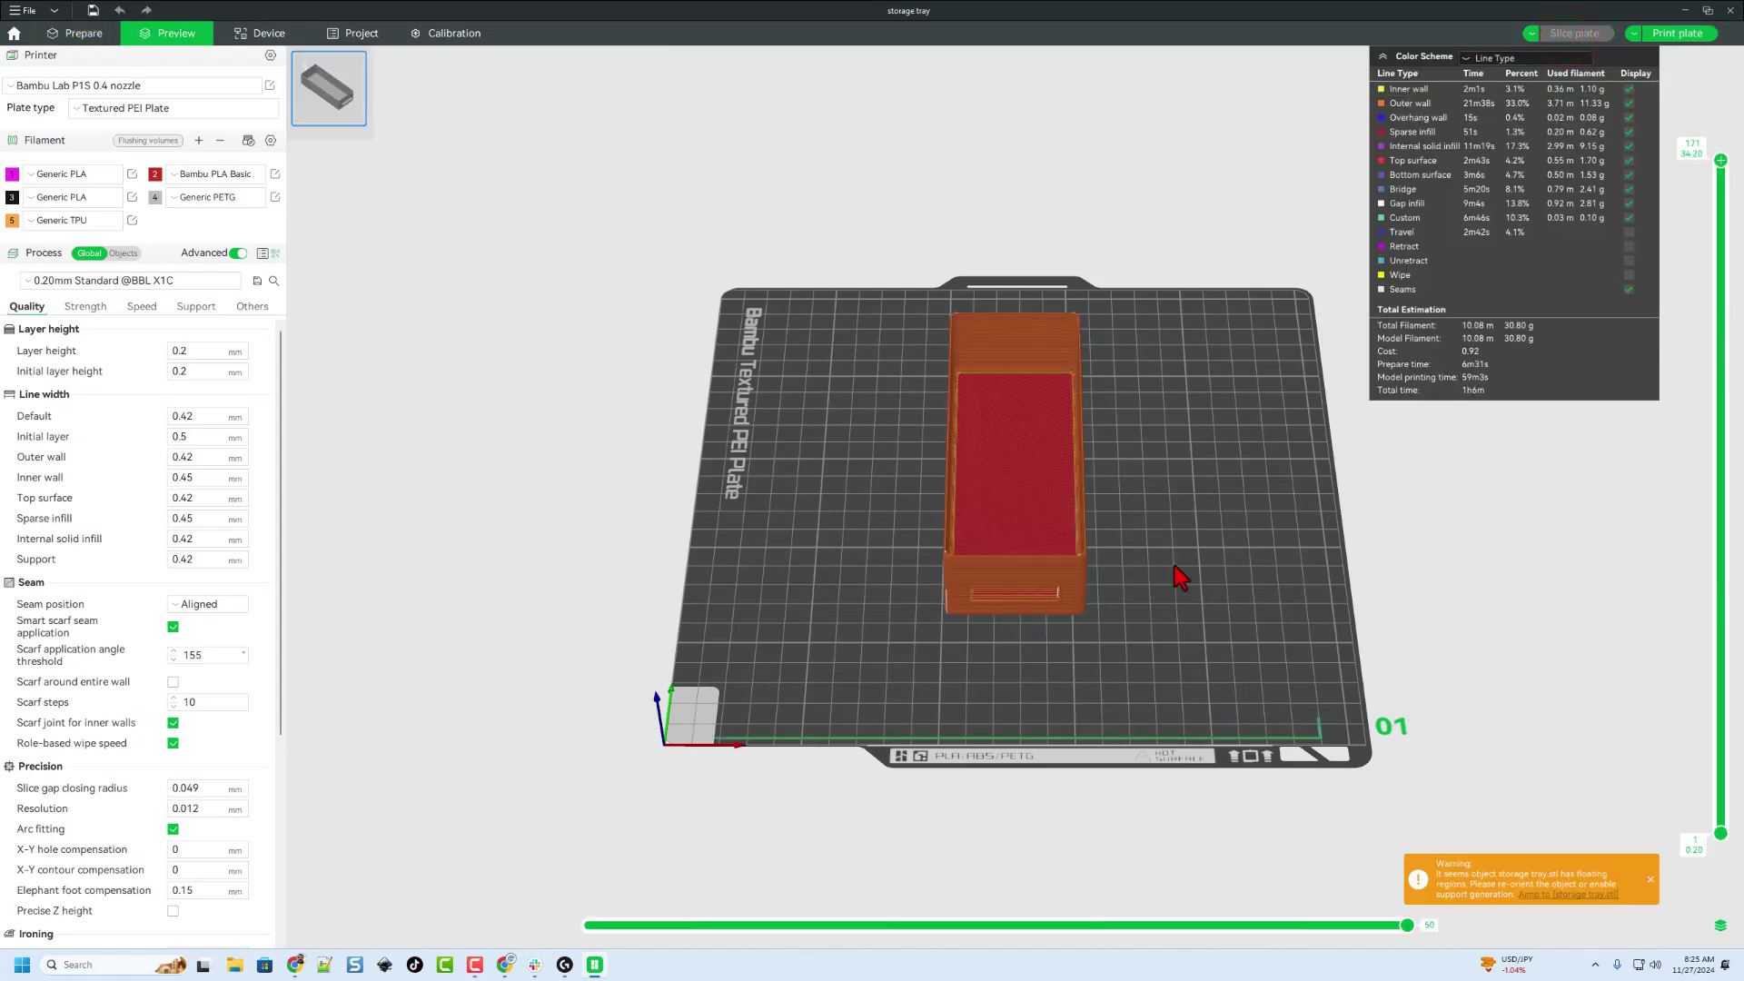
key(0)
click(195, 306)
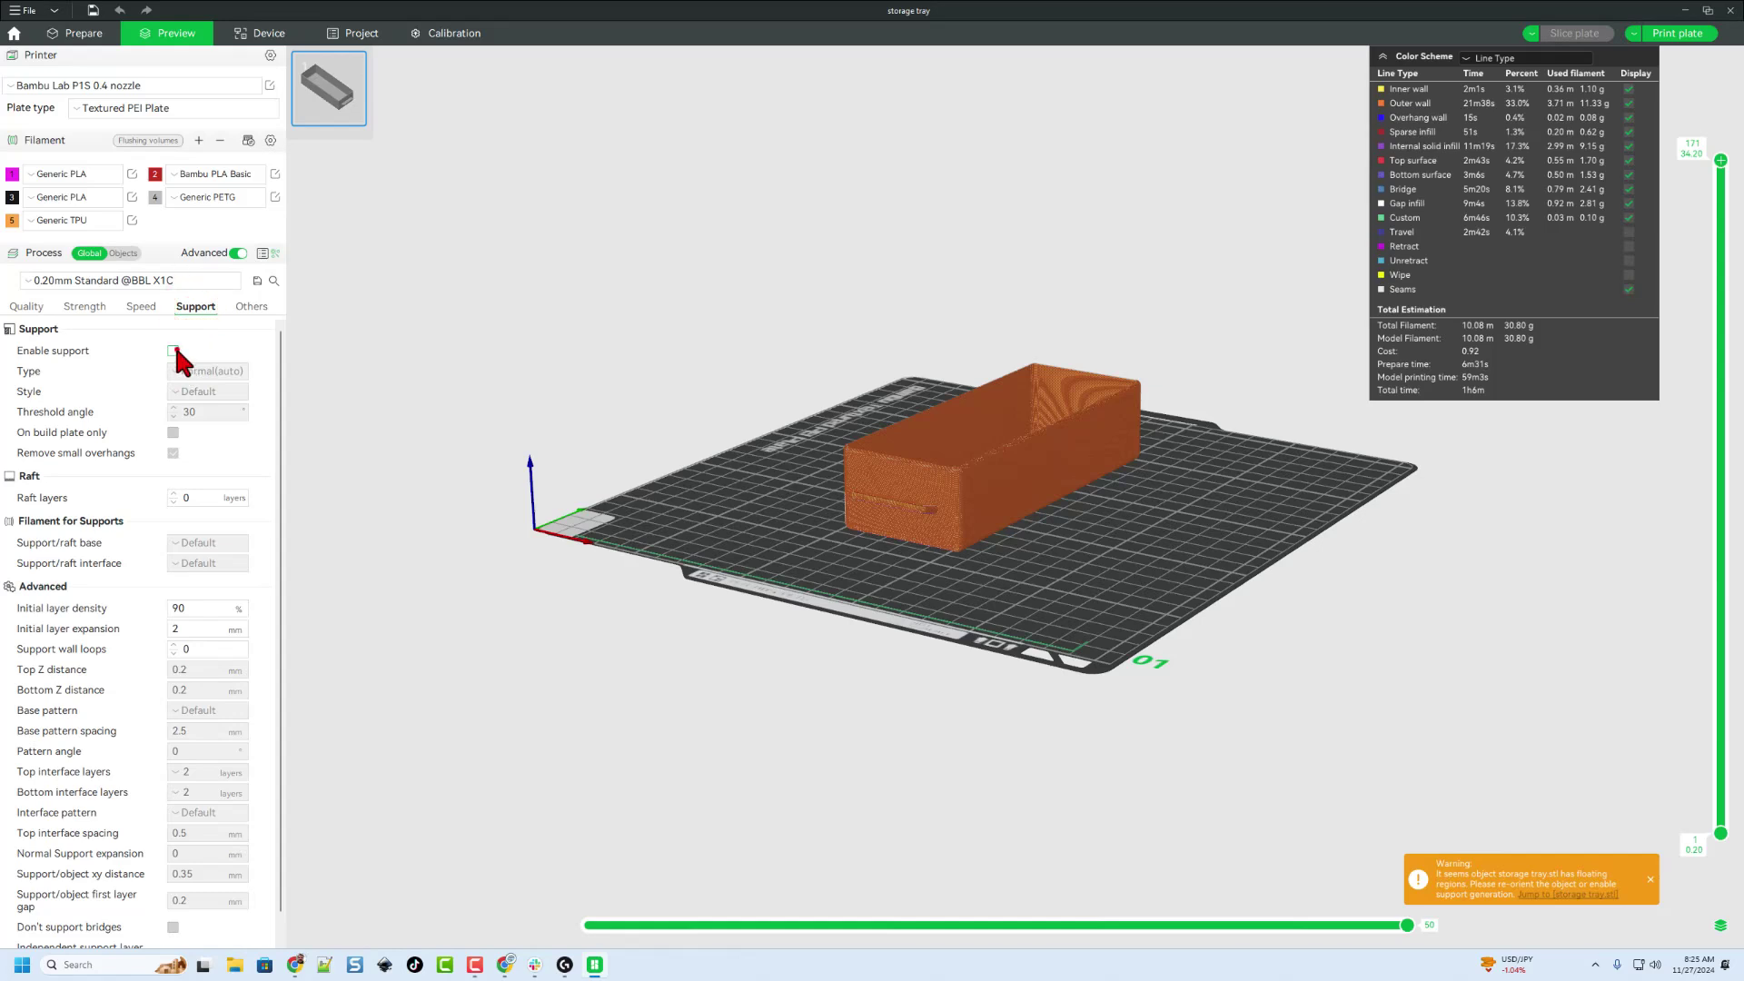
click(173, 350)
click(1559, 29)
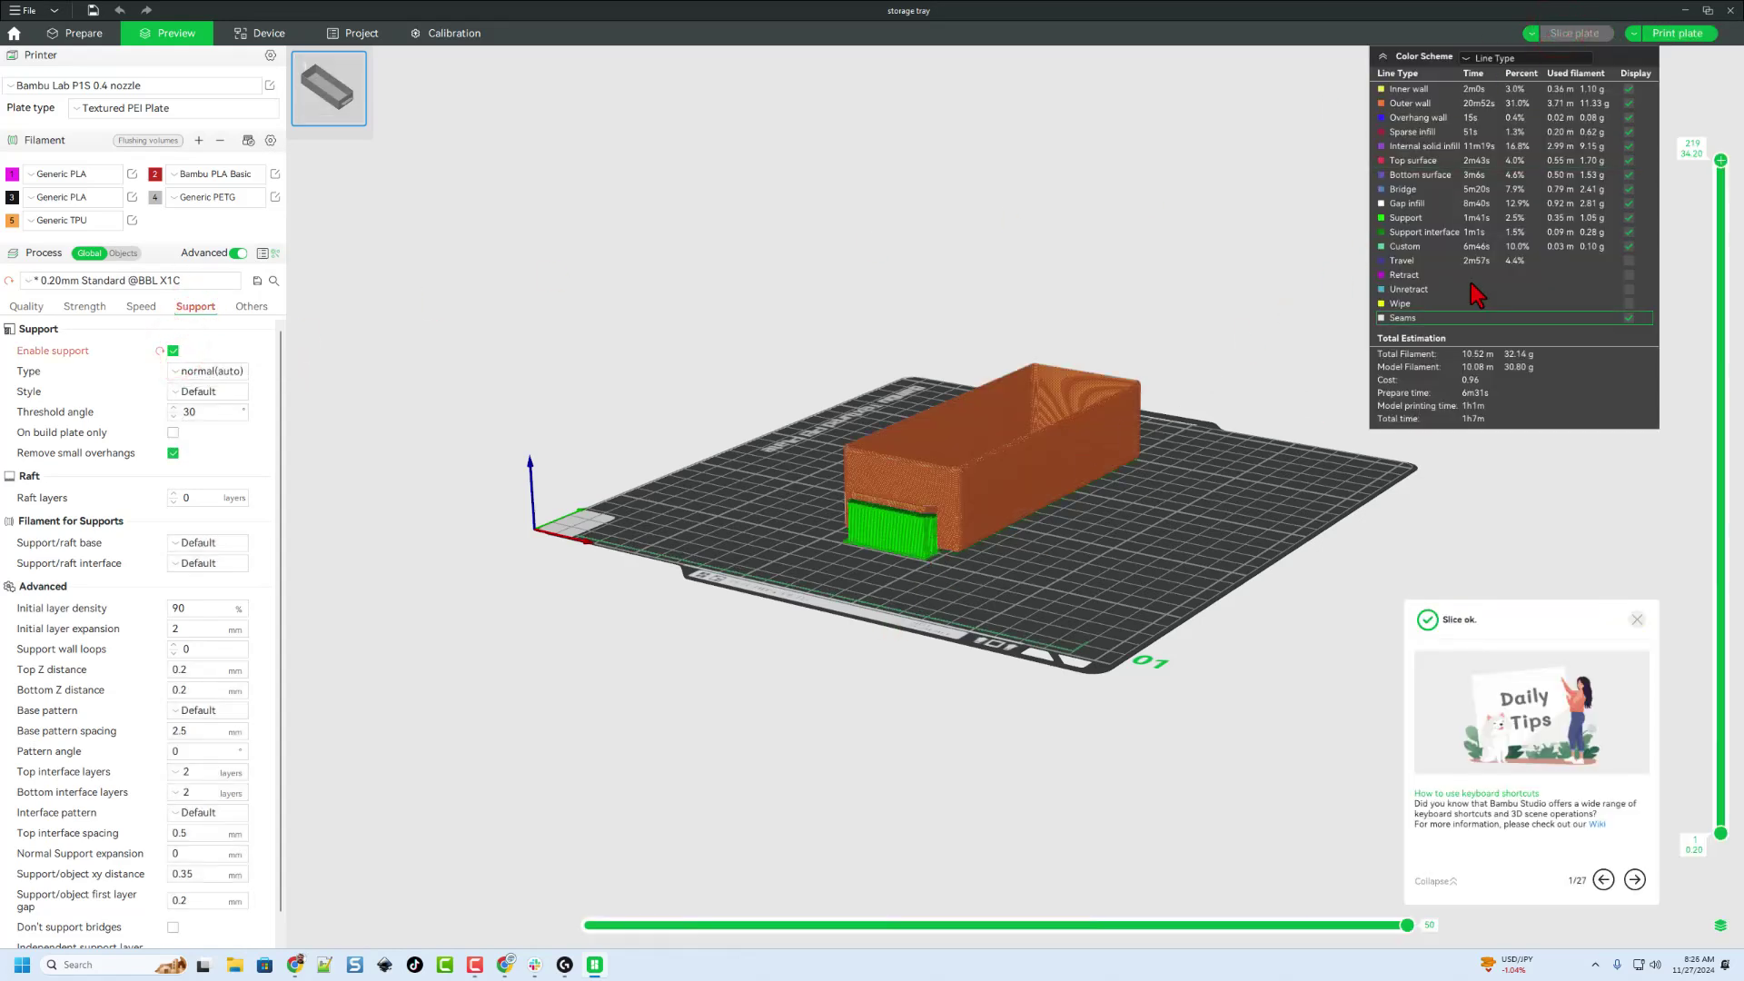
Step: Send the sliced storage tray job to the printer and try the camera feed
click(1676, 36)
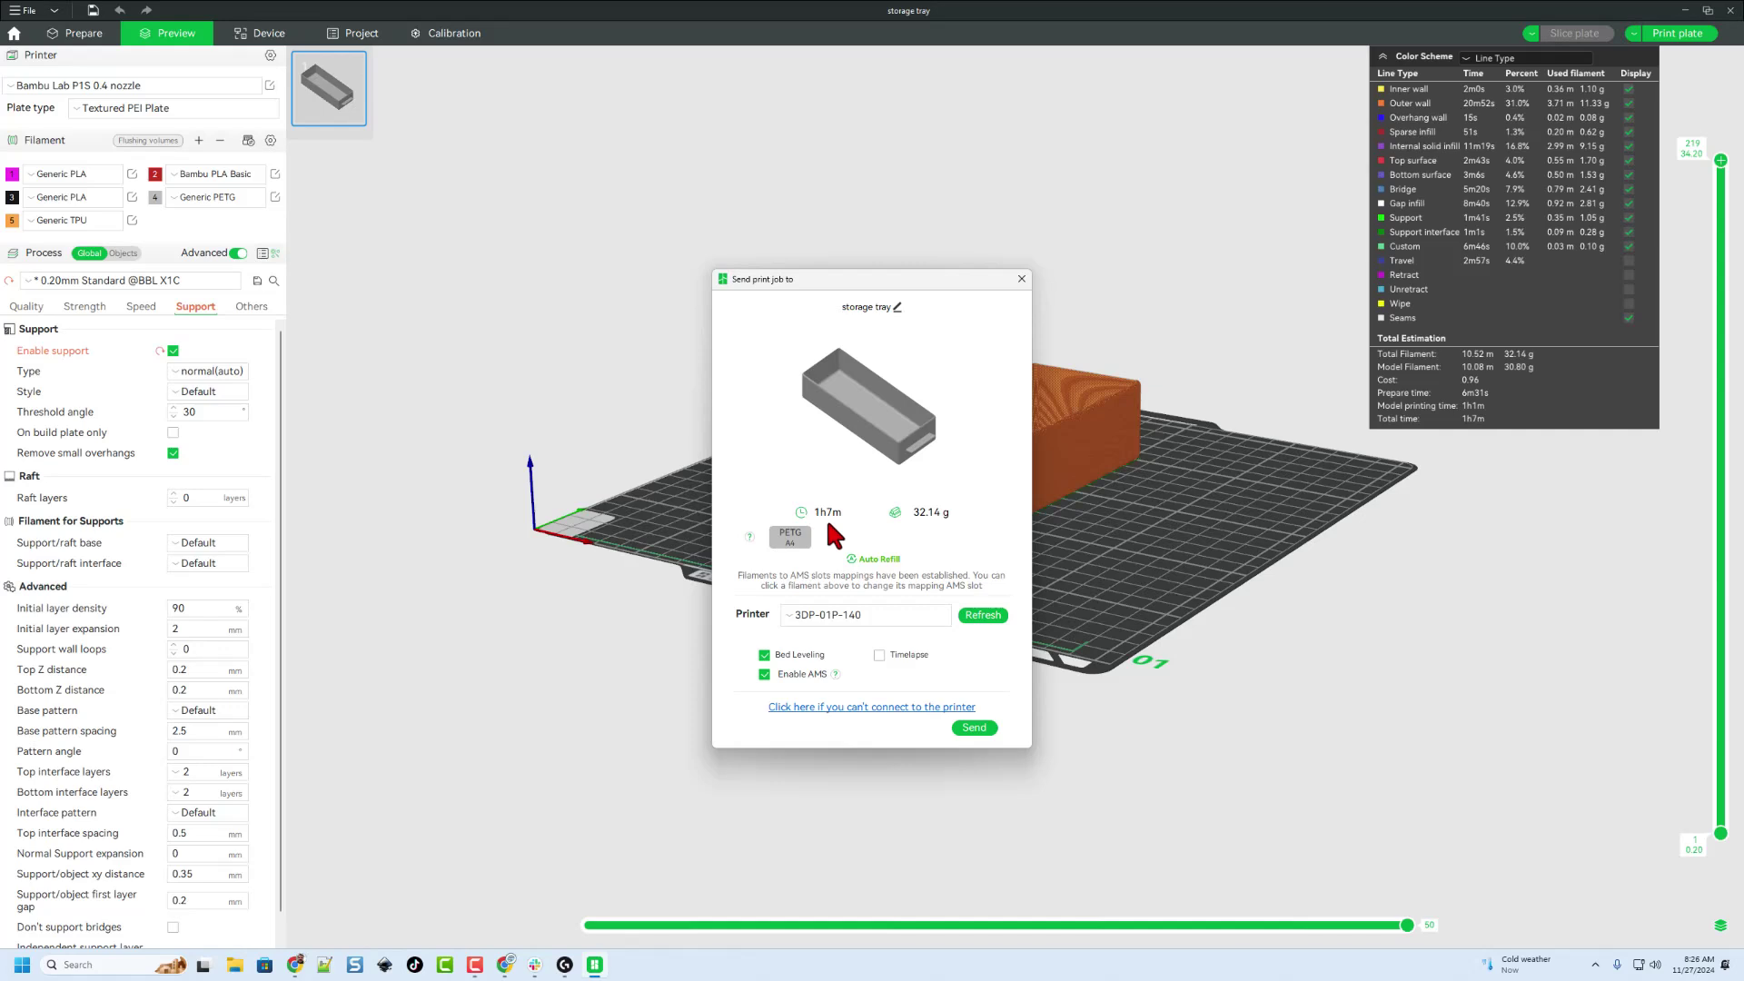
click(970, 729)
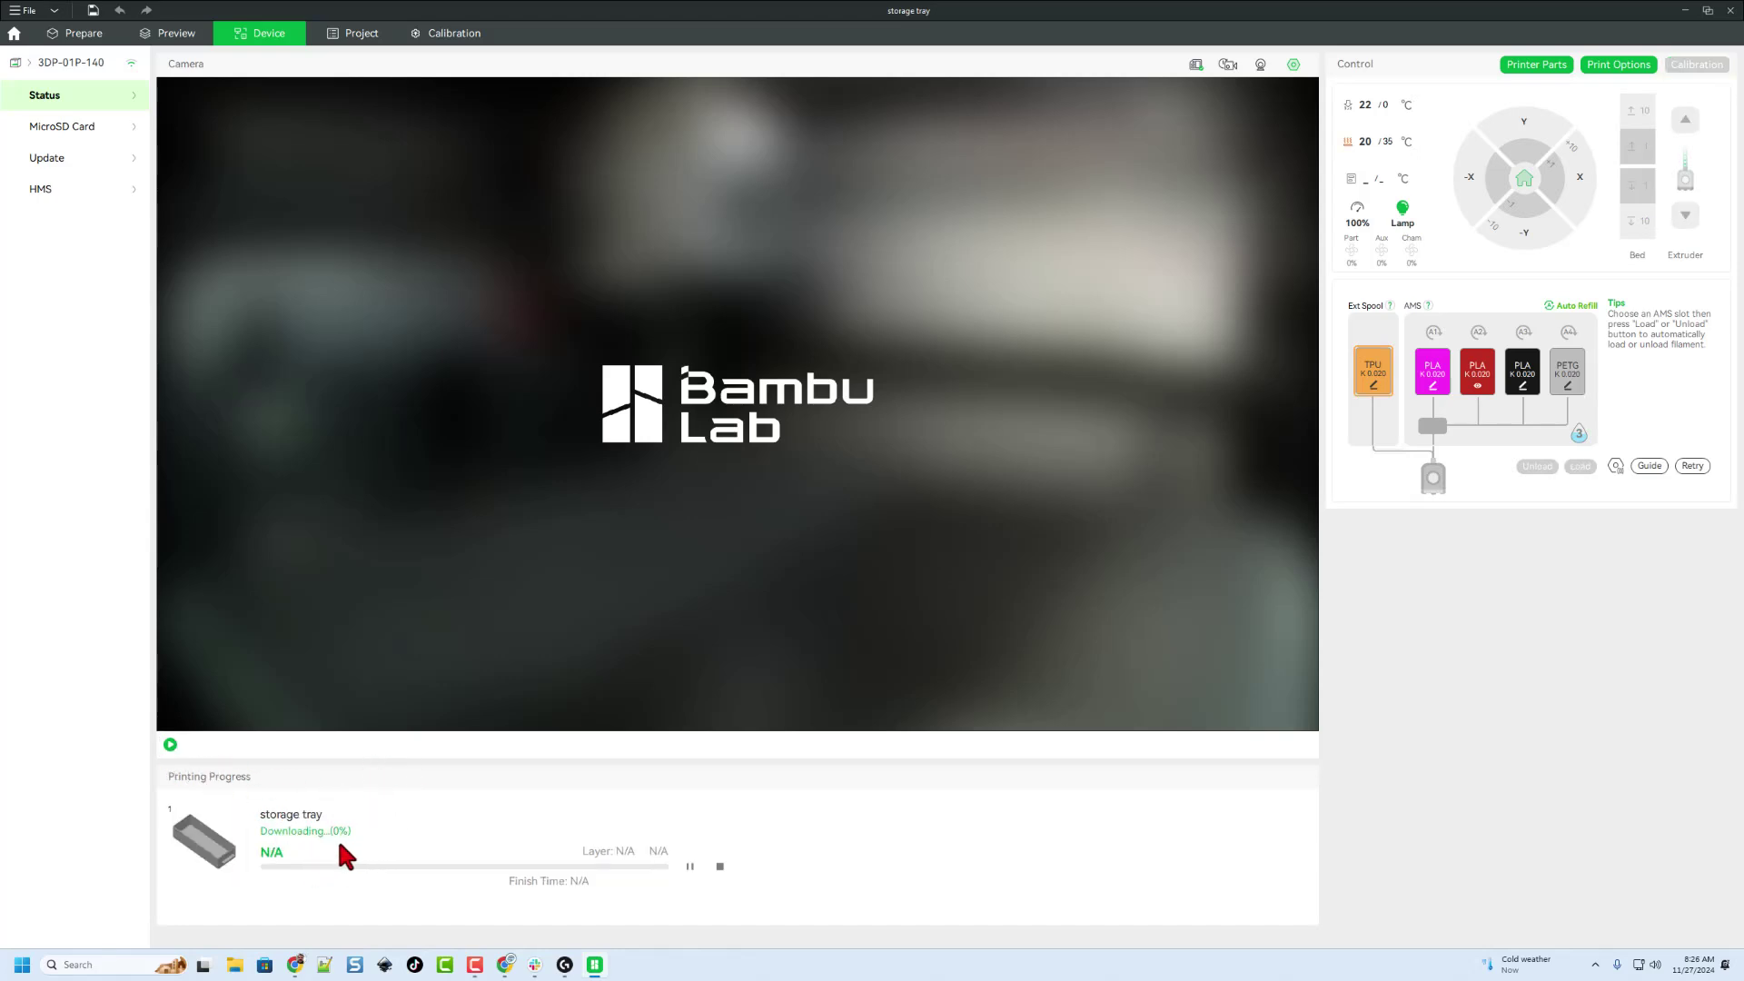
click(169, 744)
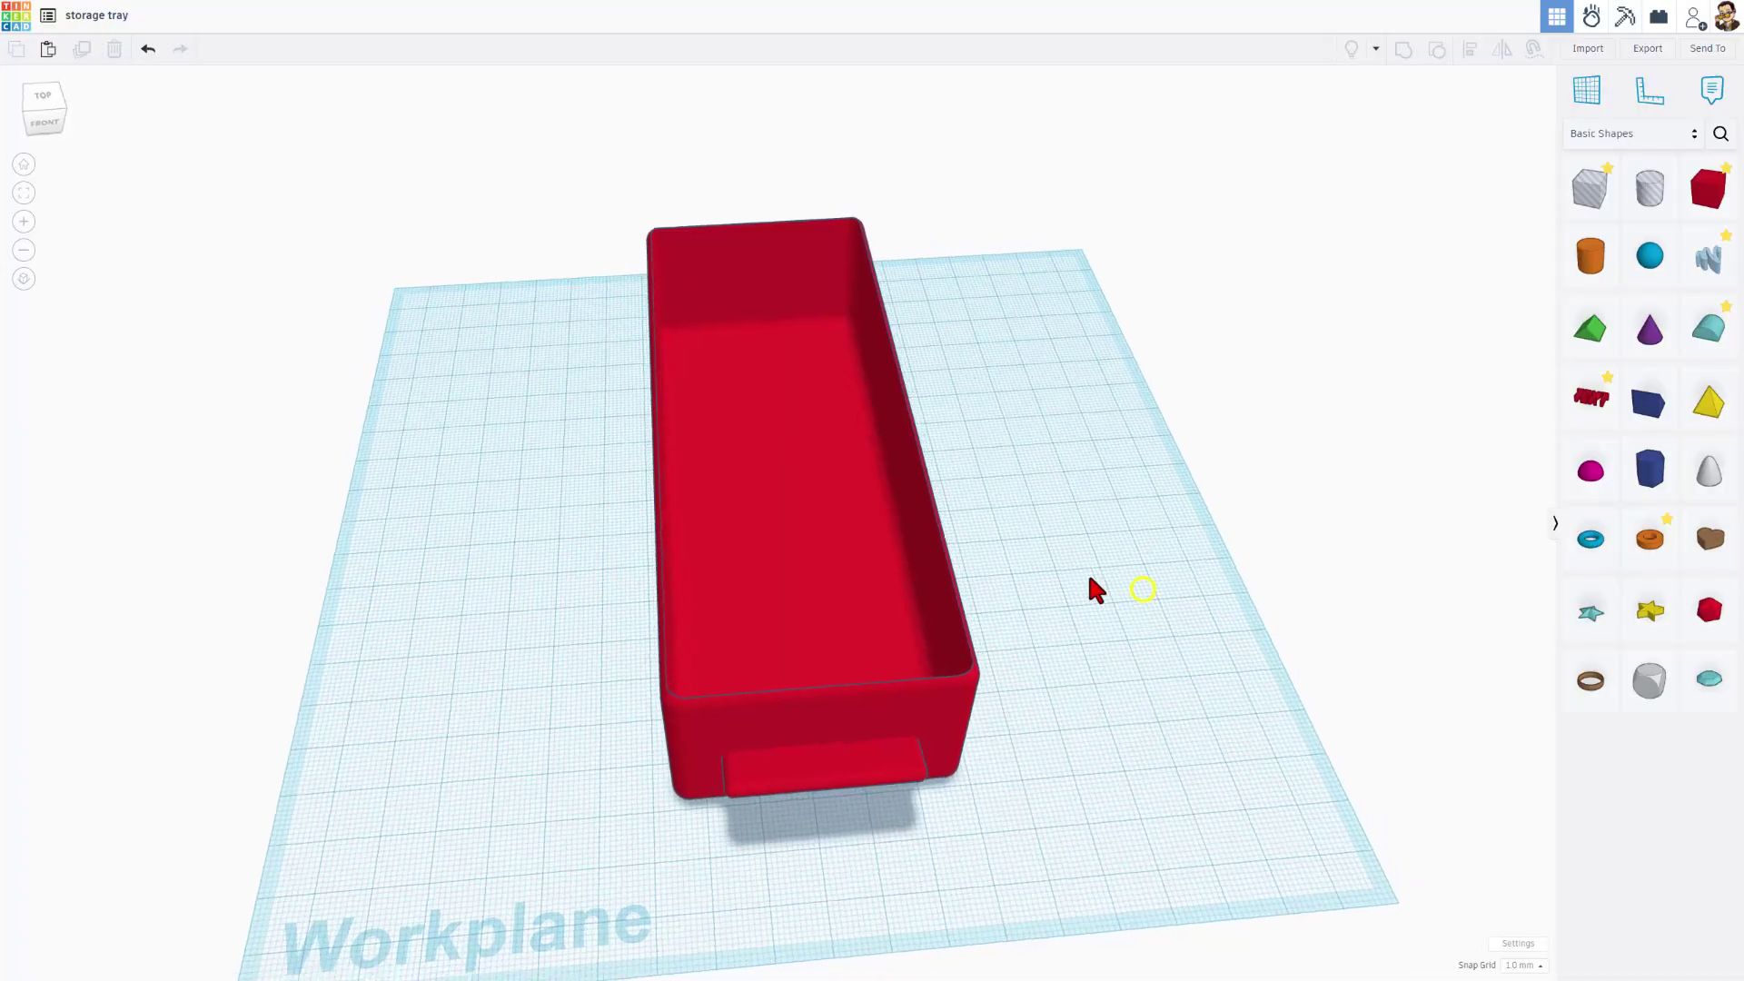
Step: Place a new box beside the tray with corner radius 3
right_drag(1088, 576, 1003, 565)
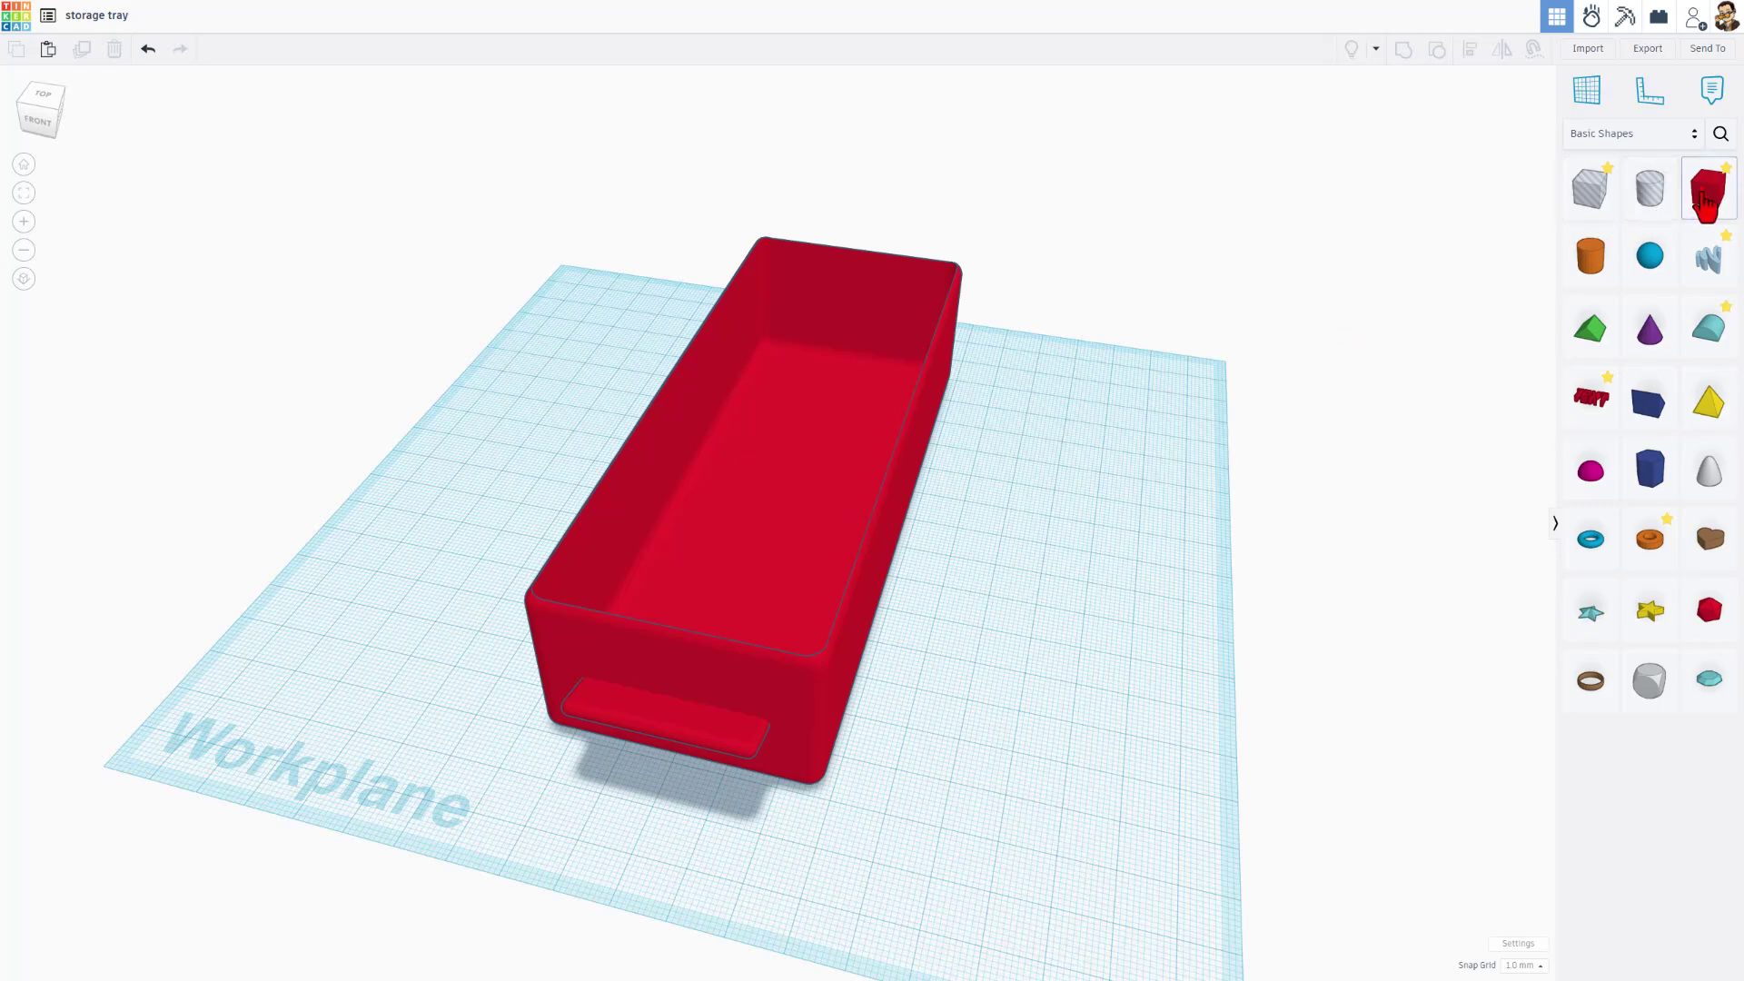
drag(1706, 201, 964, 547)
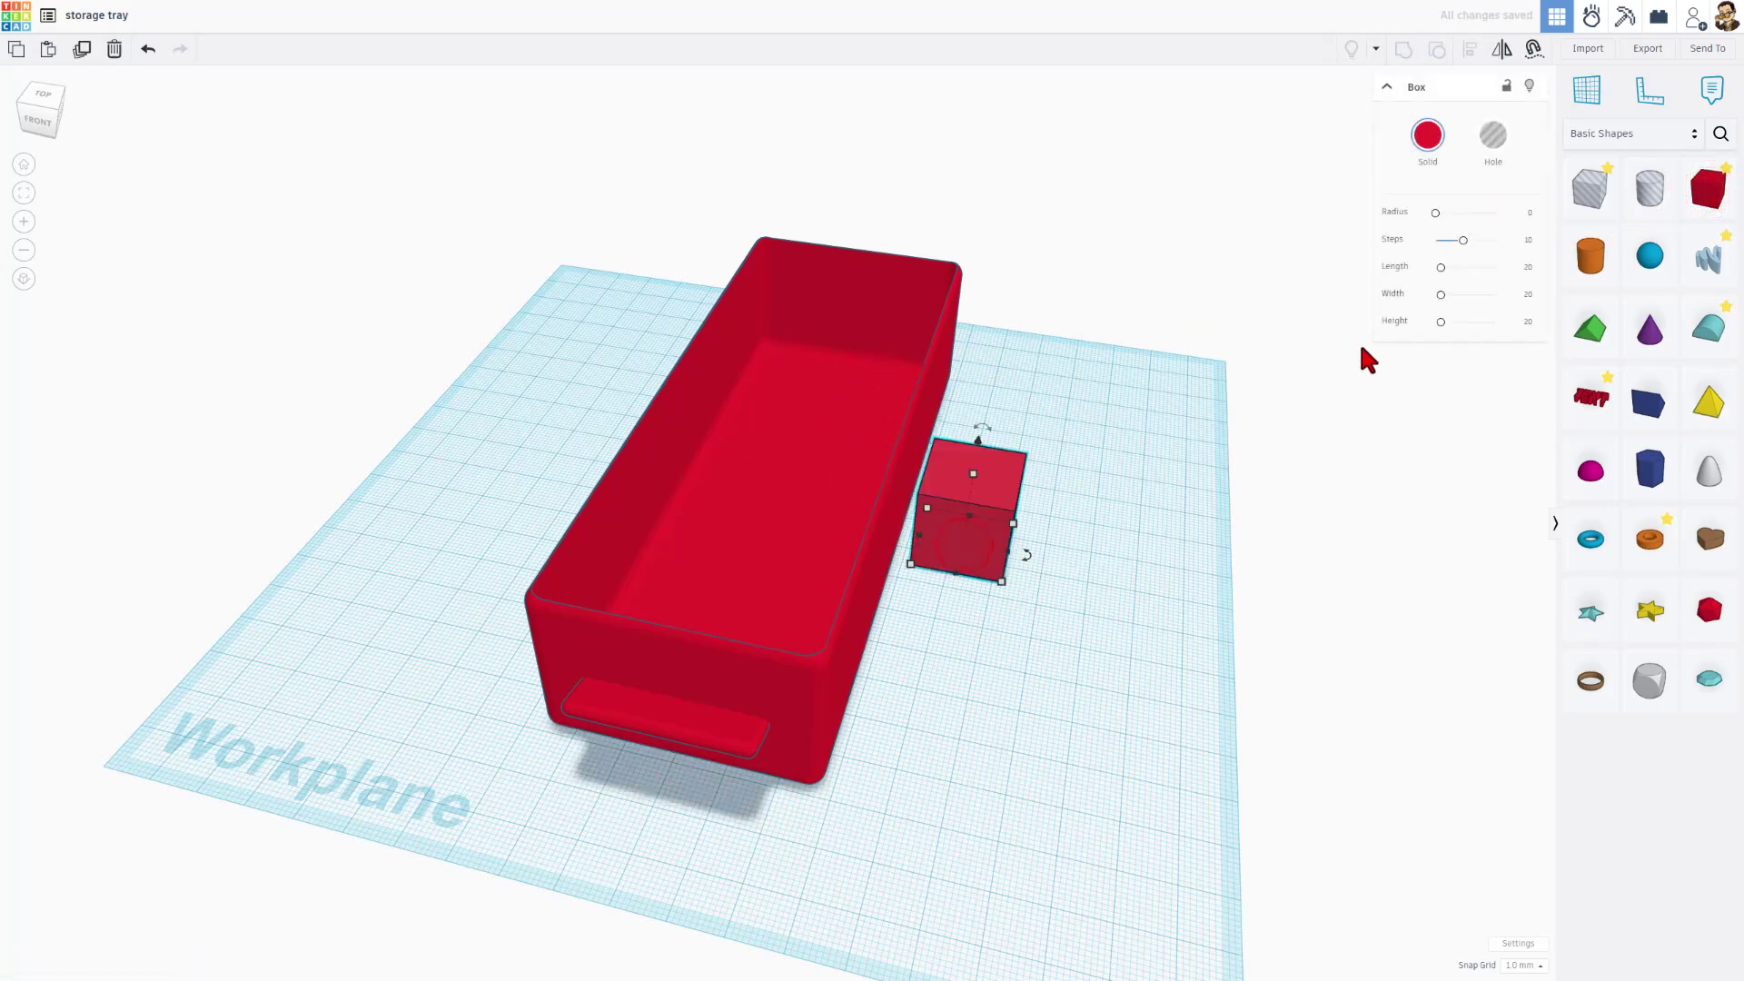
click(1528, 214)
text(3)
key(Return)
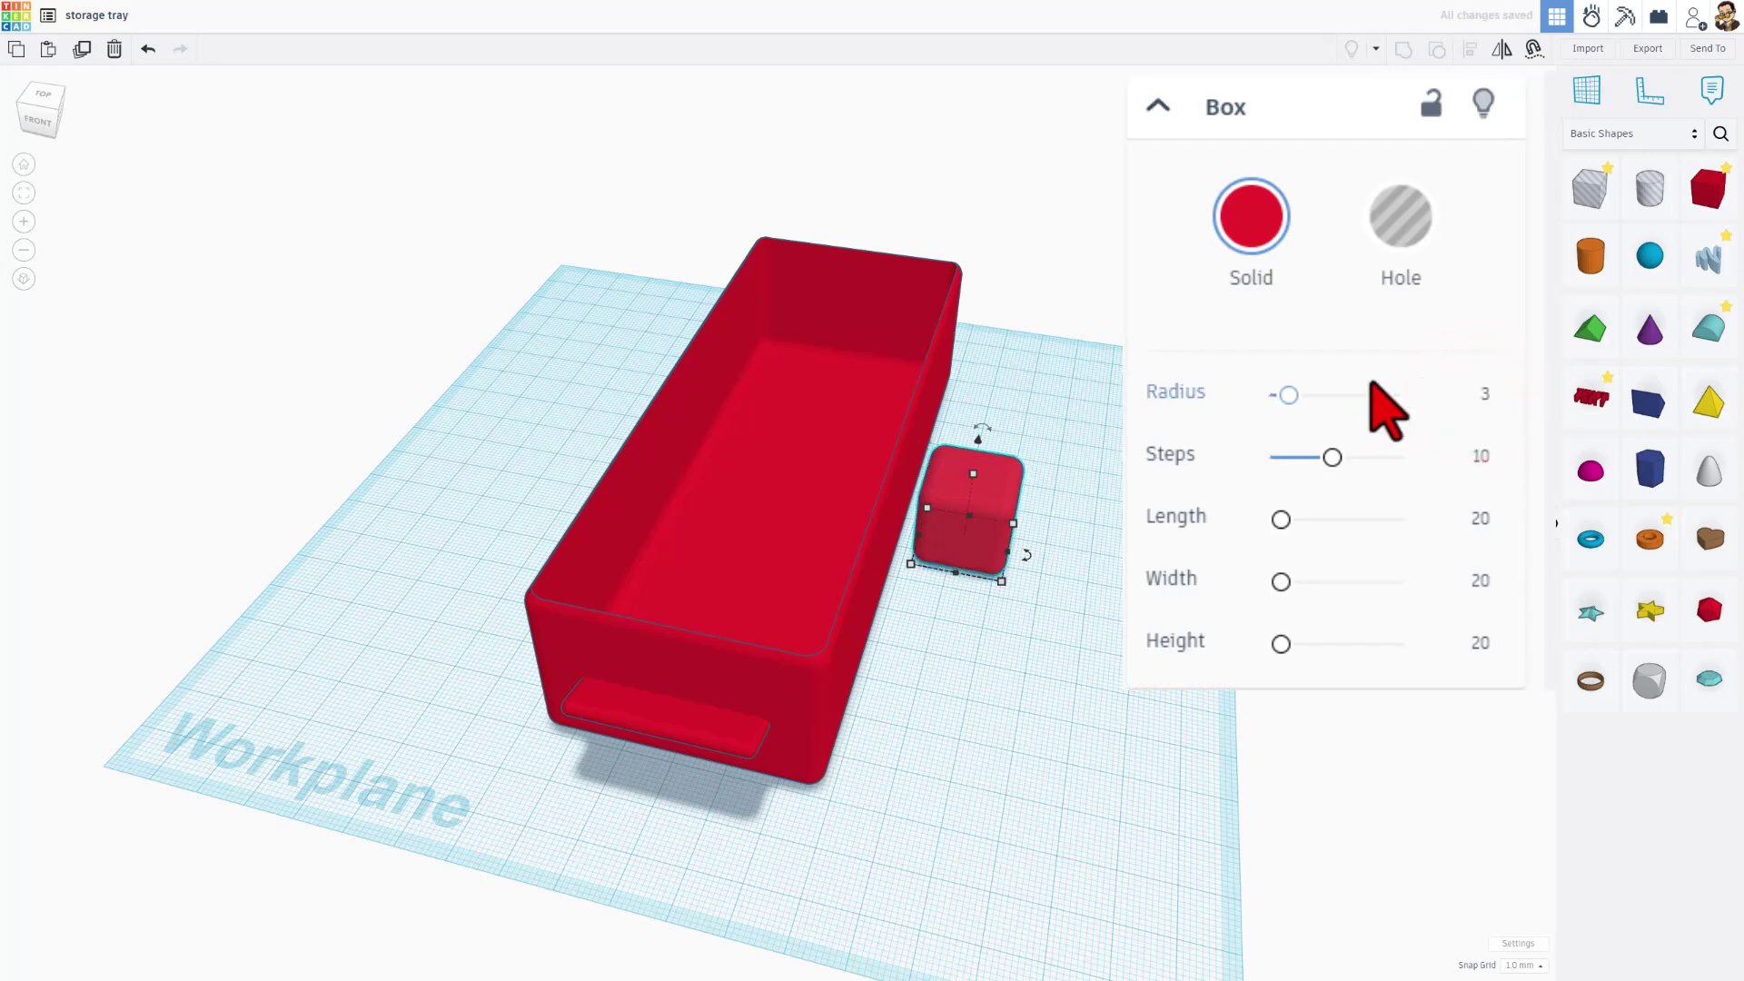
Step: Size the divider box to 2 long, 54 wide and 33 high
click(1479, 521)
text(2)
key(Return)
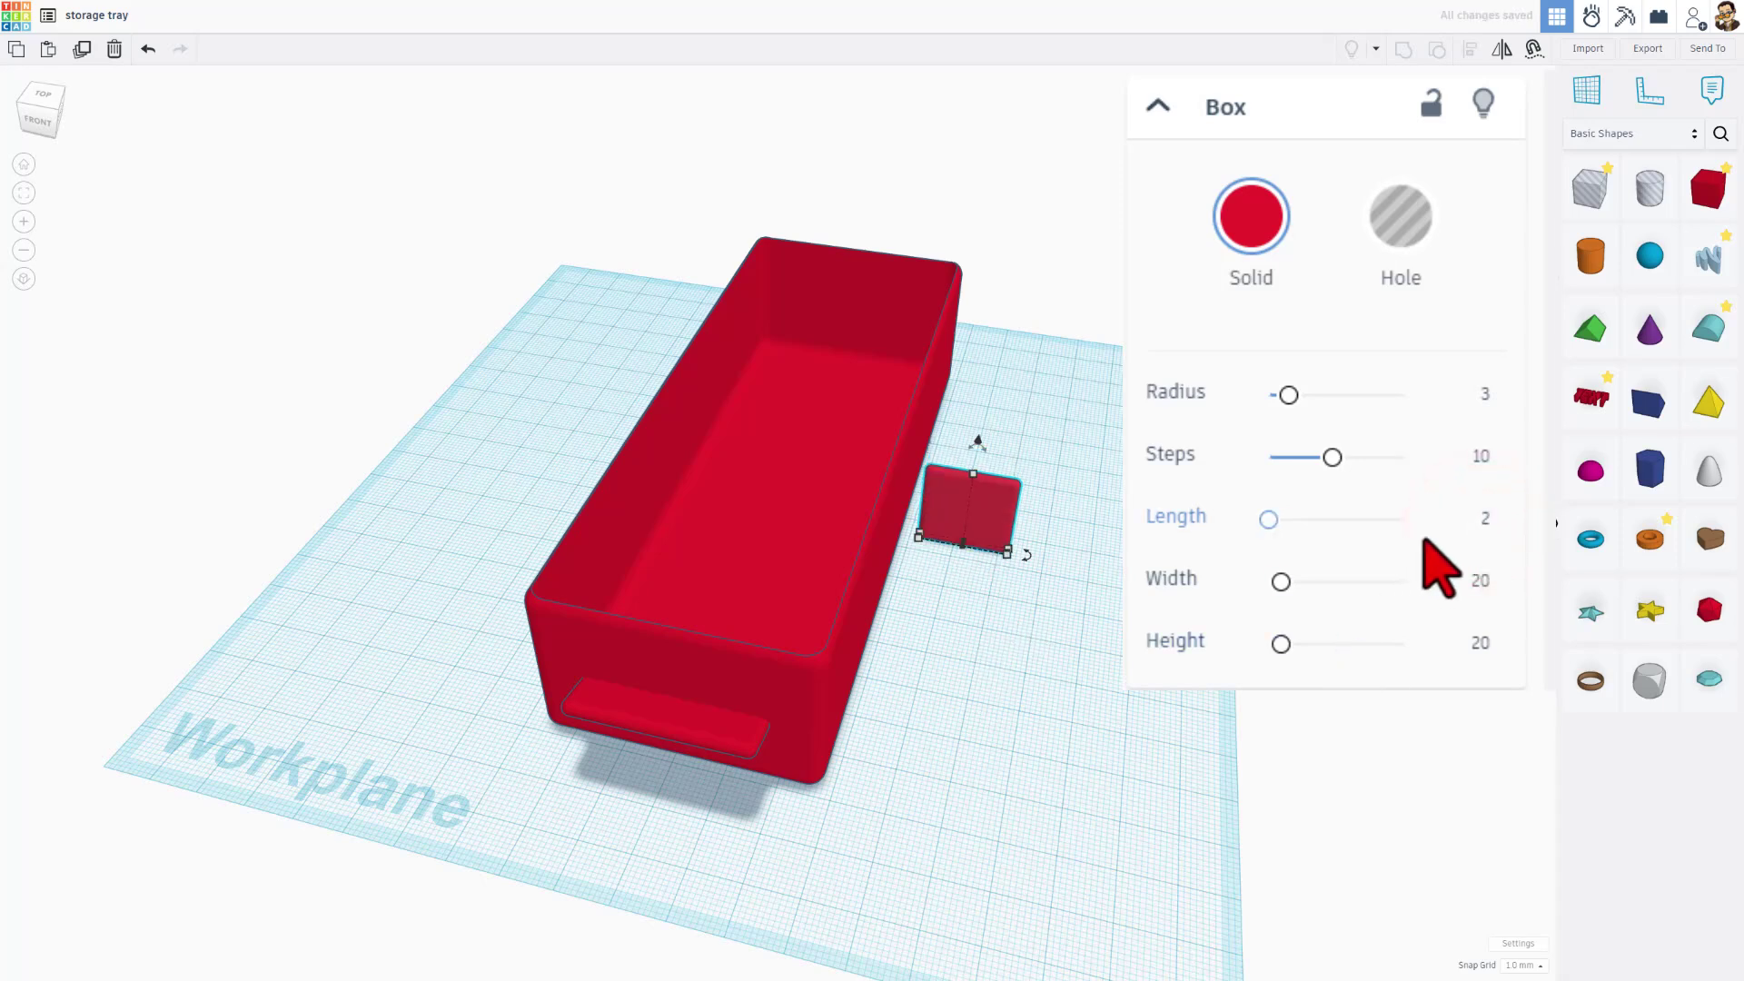
click(1480, 581)
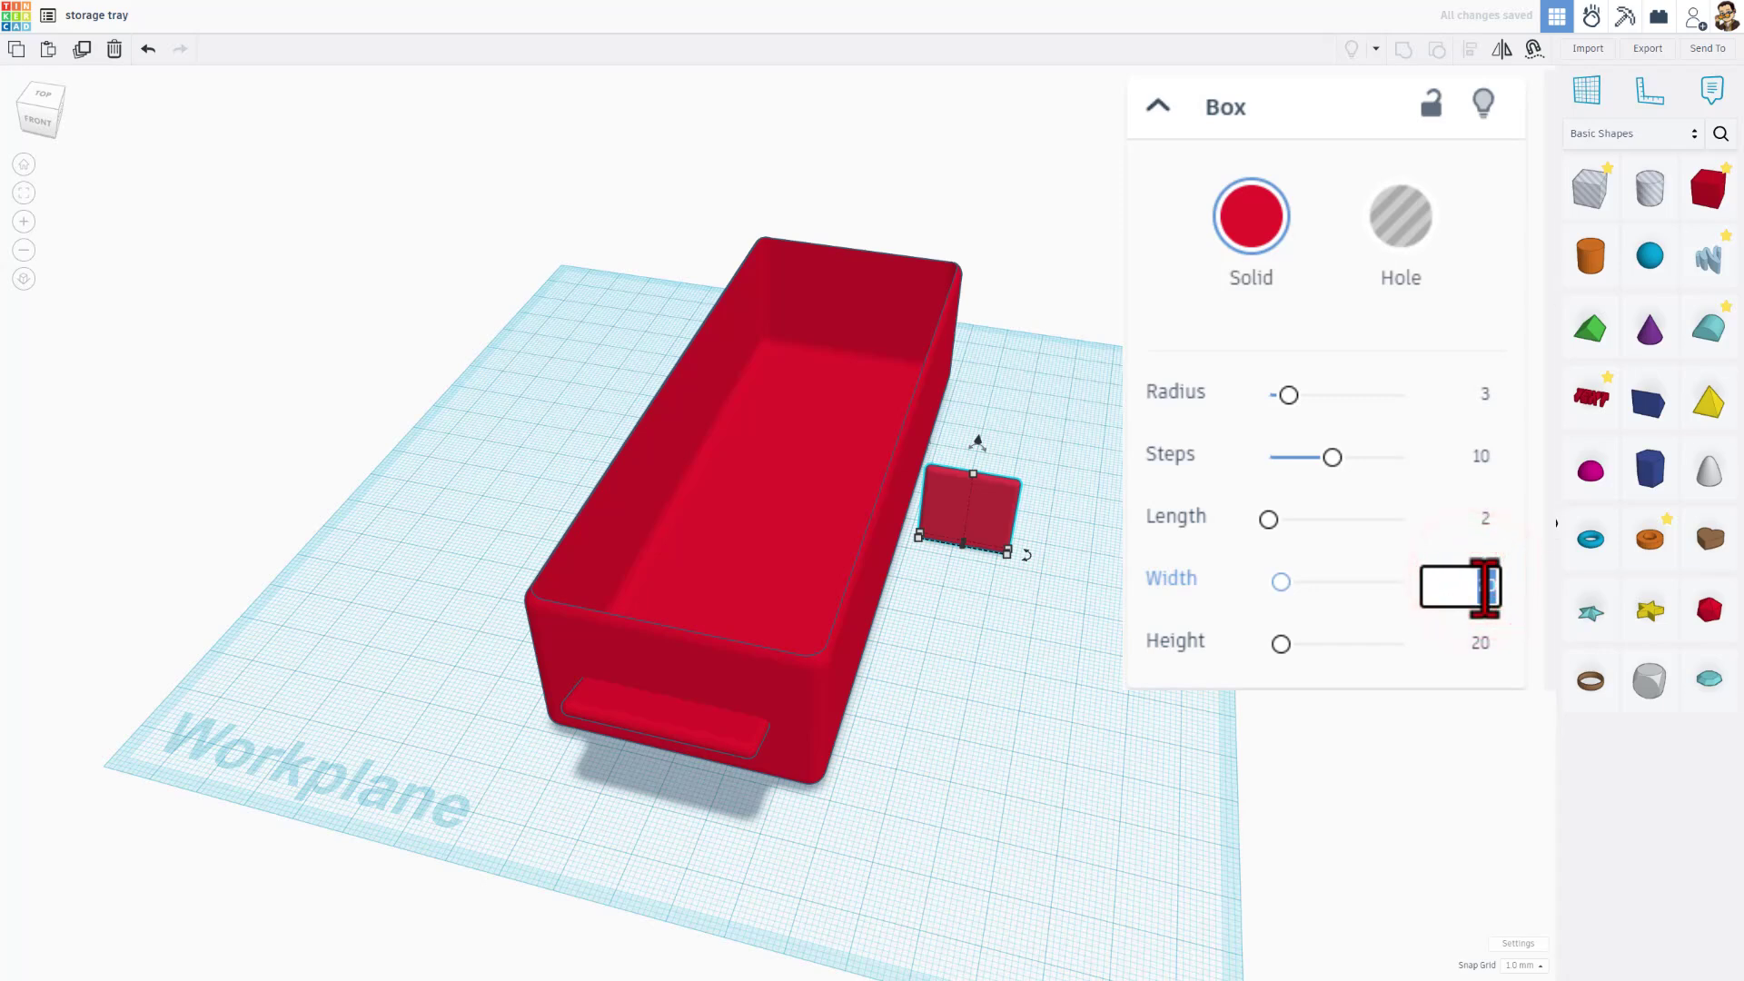
text(54)
key(Return)
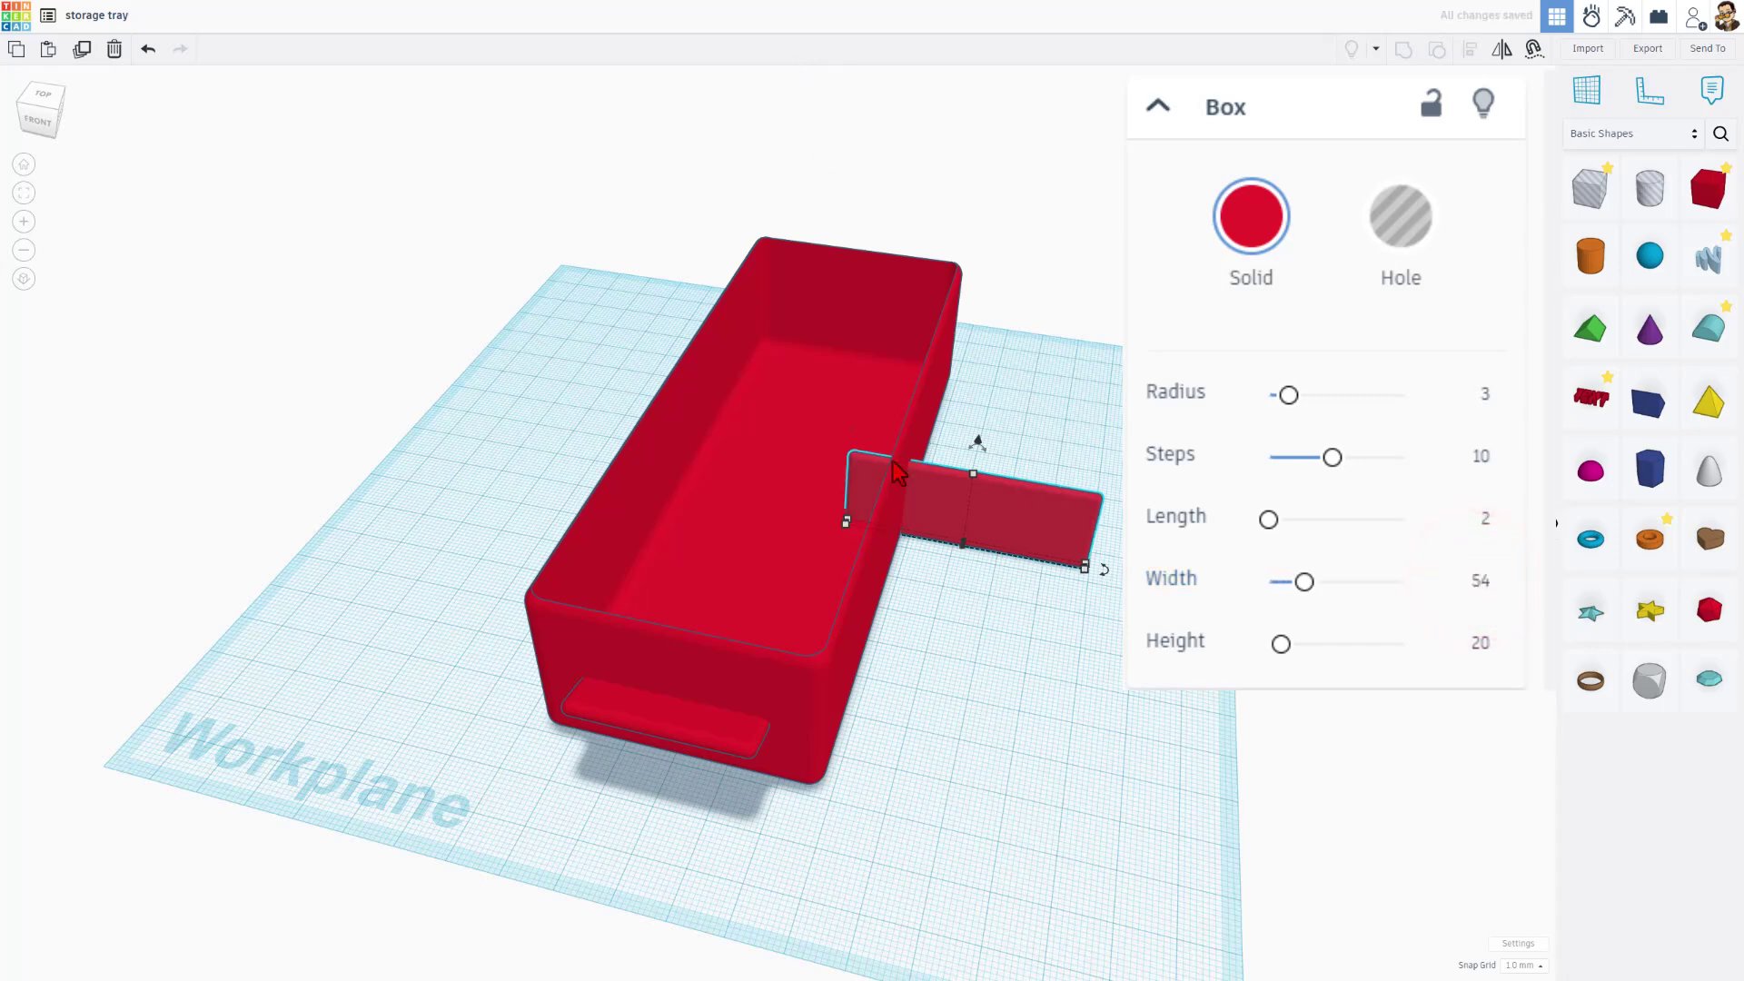
click(1482, 646)
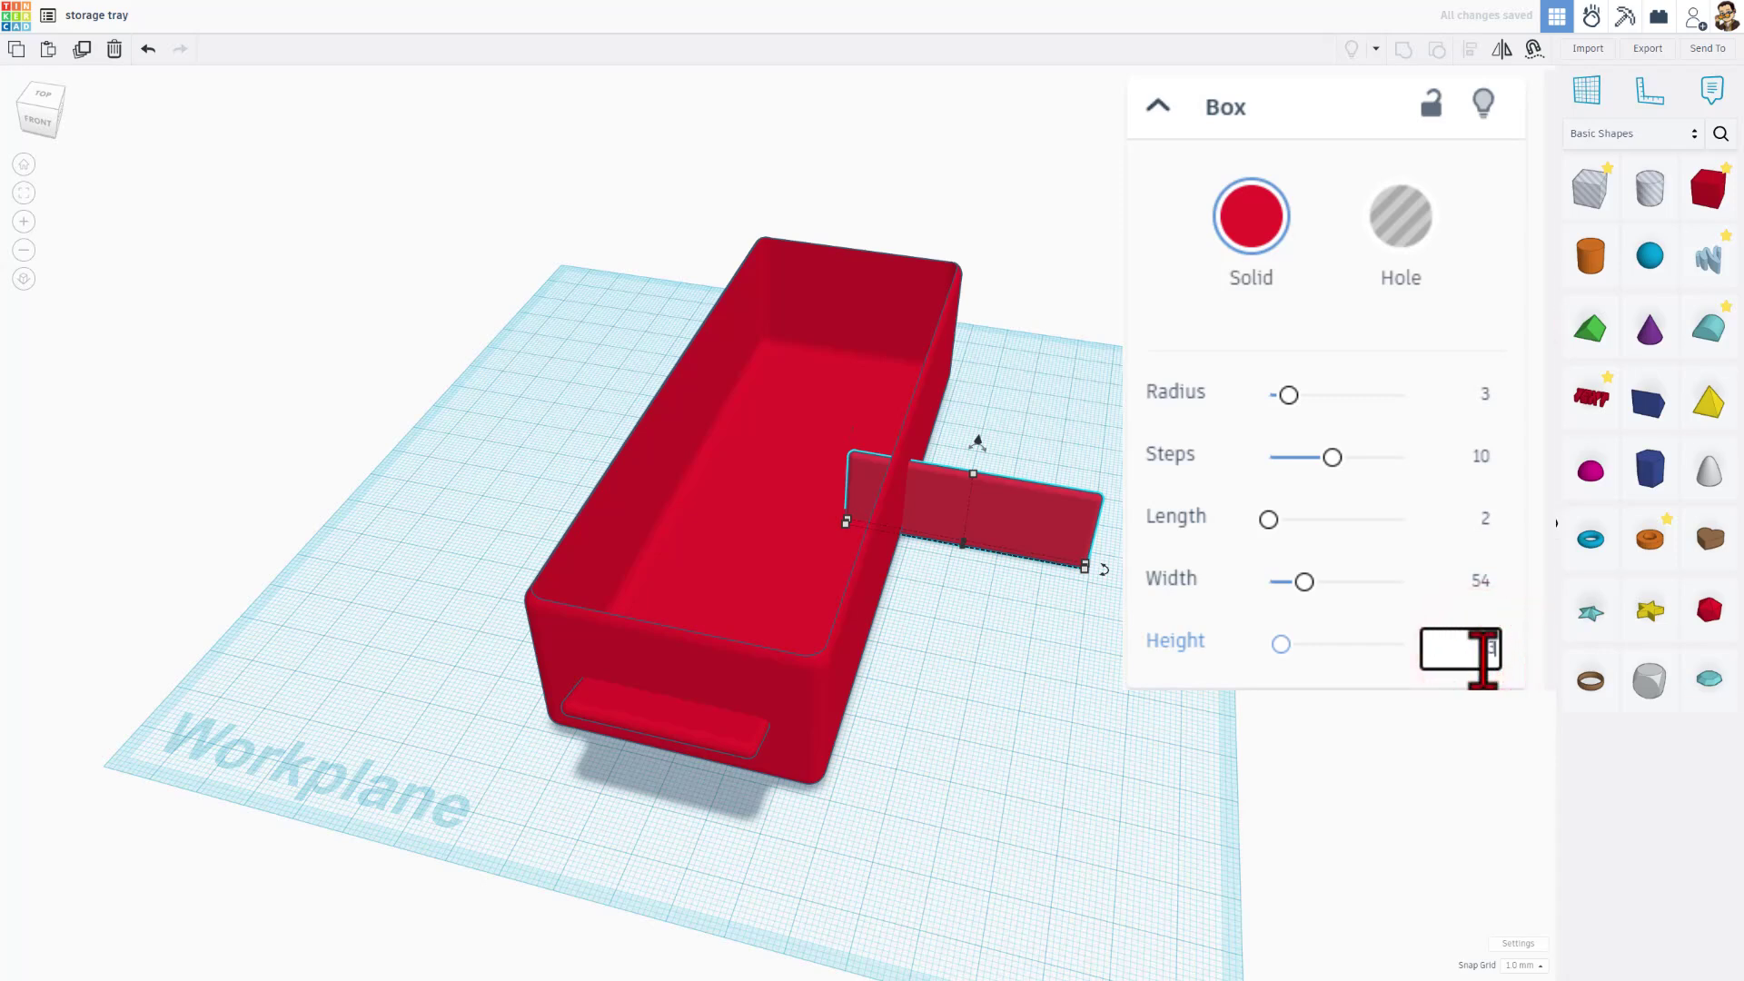
text(33)
key(Return)
Step: Place the slab inside the tray as a divider and narrow it to 53 mm wide
drag(1083, 513, 911, 457)
click(1149, 545)
right_drag(775, 413, 604, 414)
click(683, 433)
click(1473, 593)
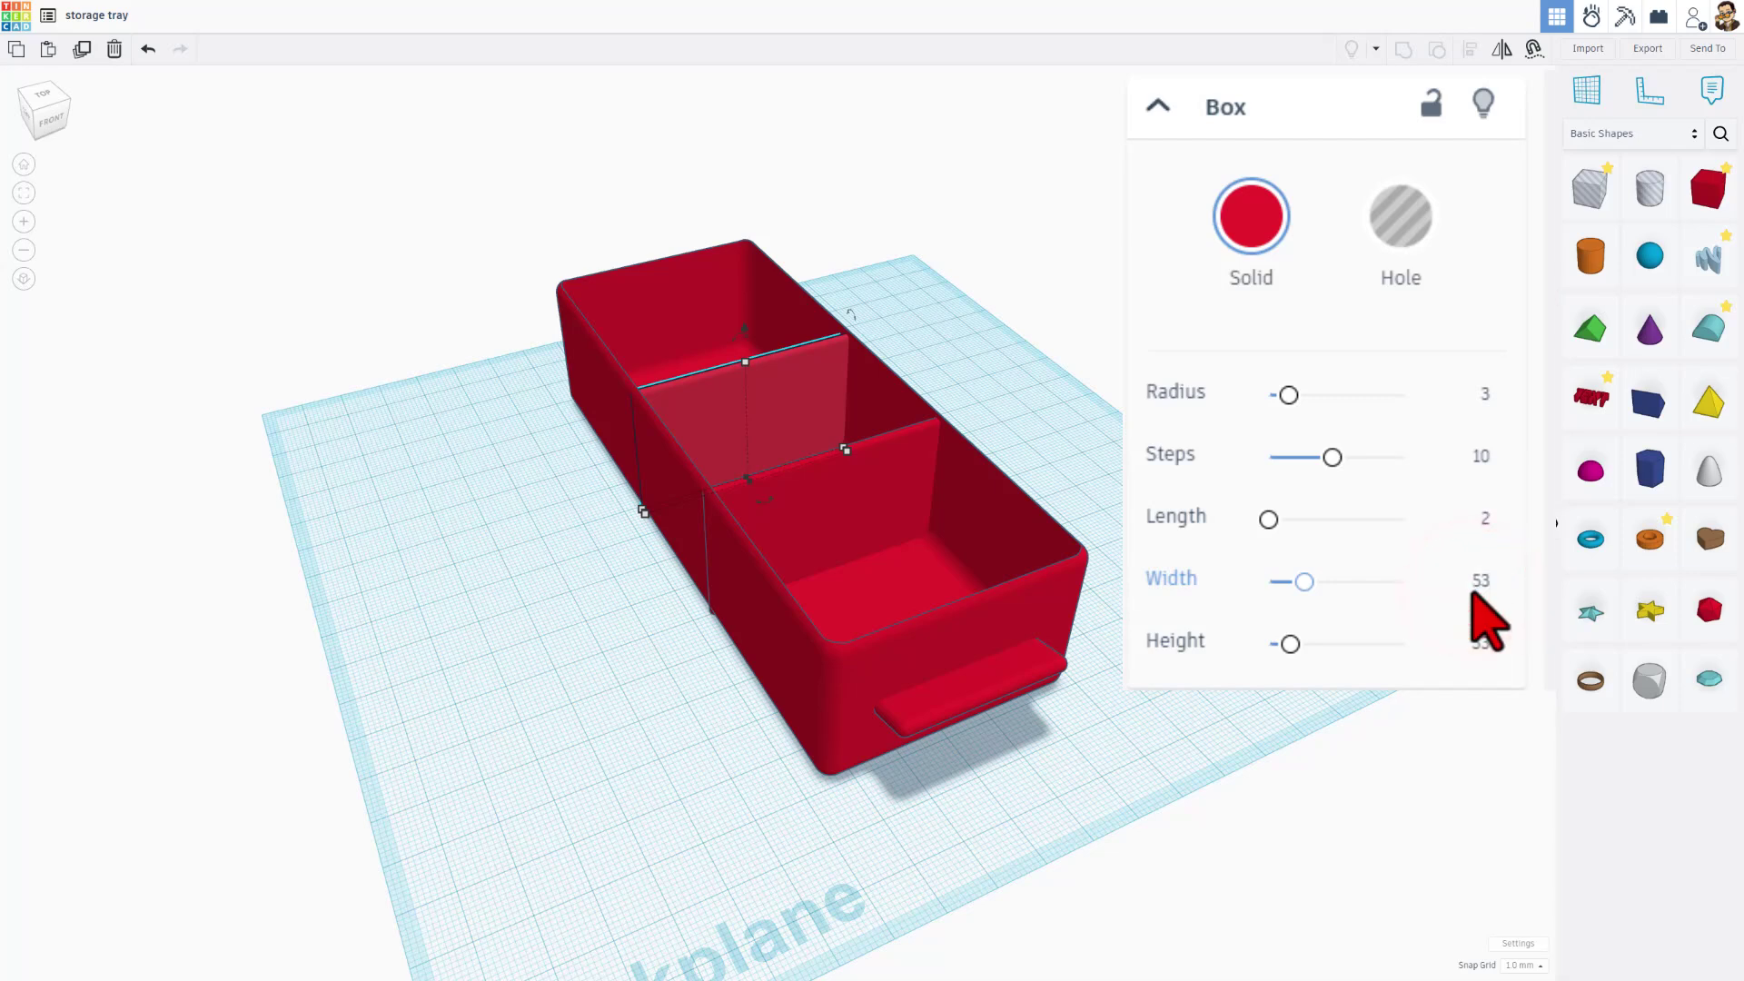
text(53)
key(Return)
click(907, 509)
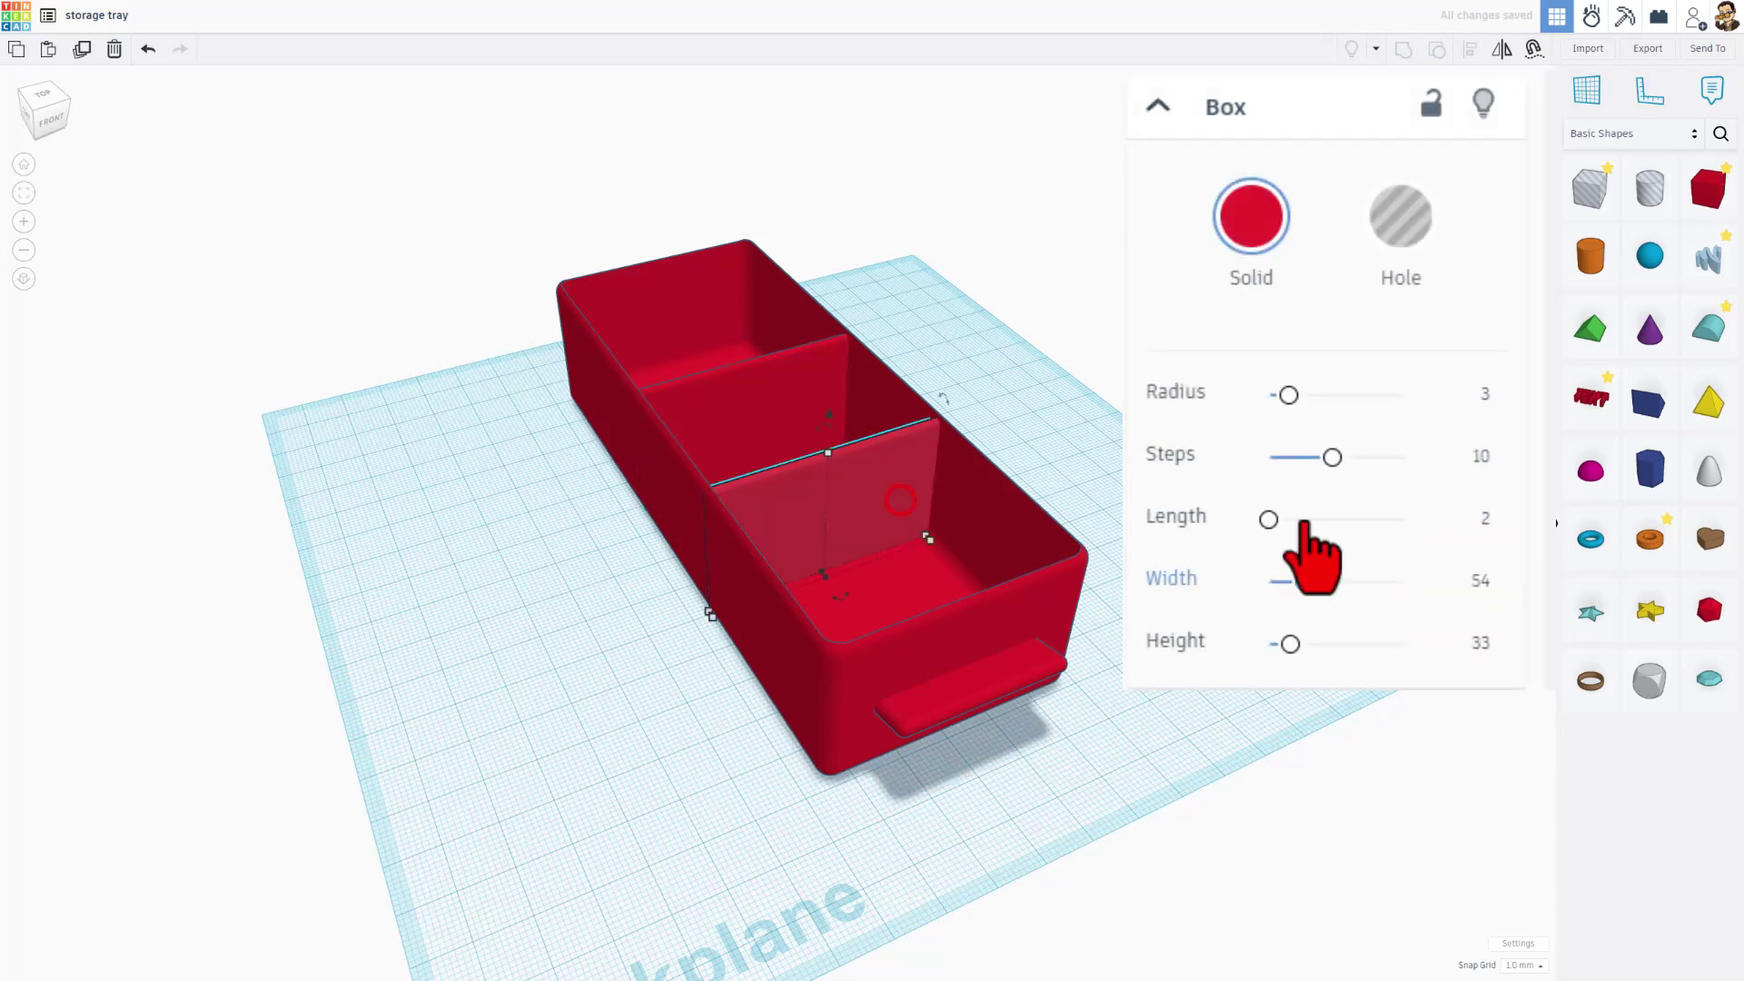
Step: Edit the second divider's width to 53 mm, then align the tray and both dividers
click(1474, 591)
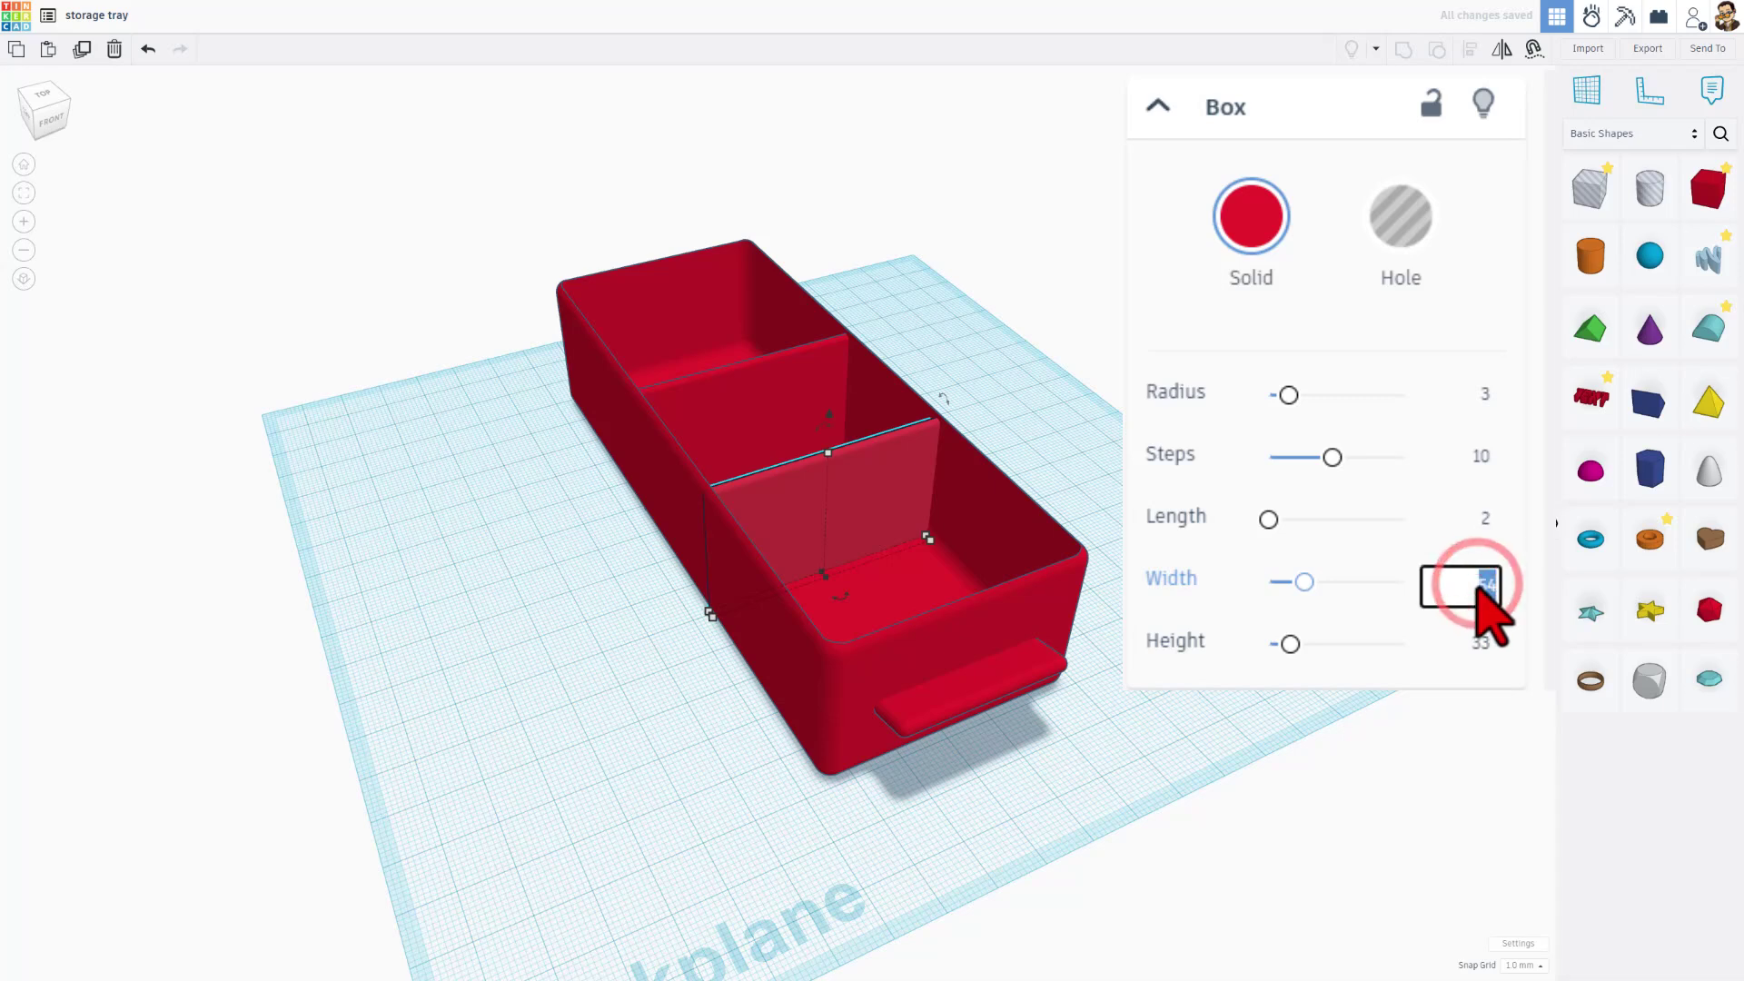
click(1029, 242)
click(955, 285)
drag(903, 312, 706, 543)
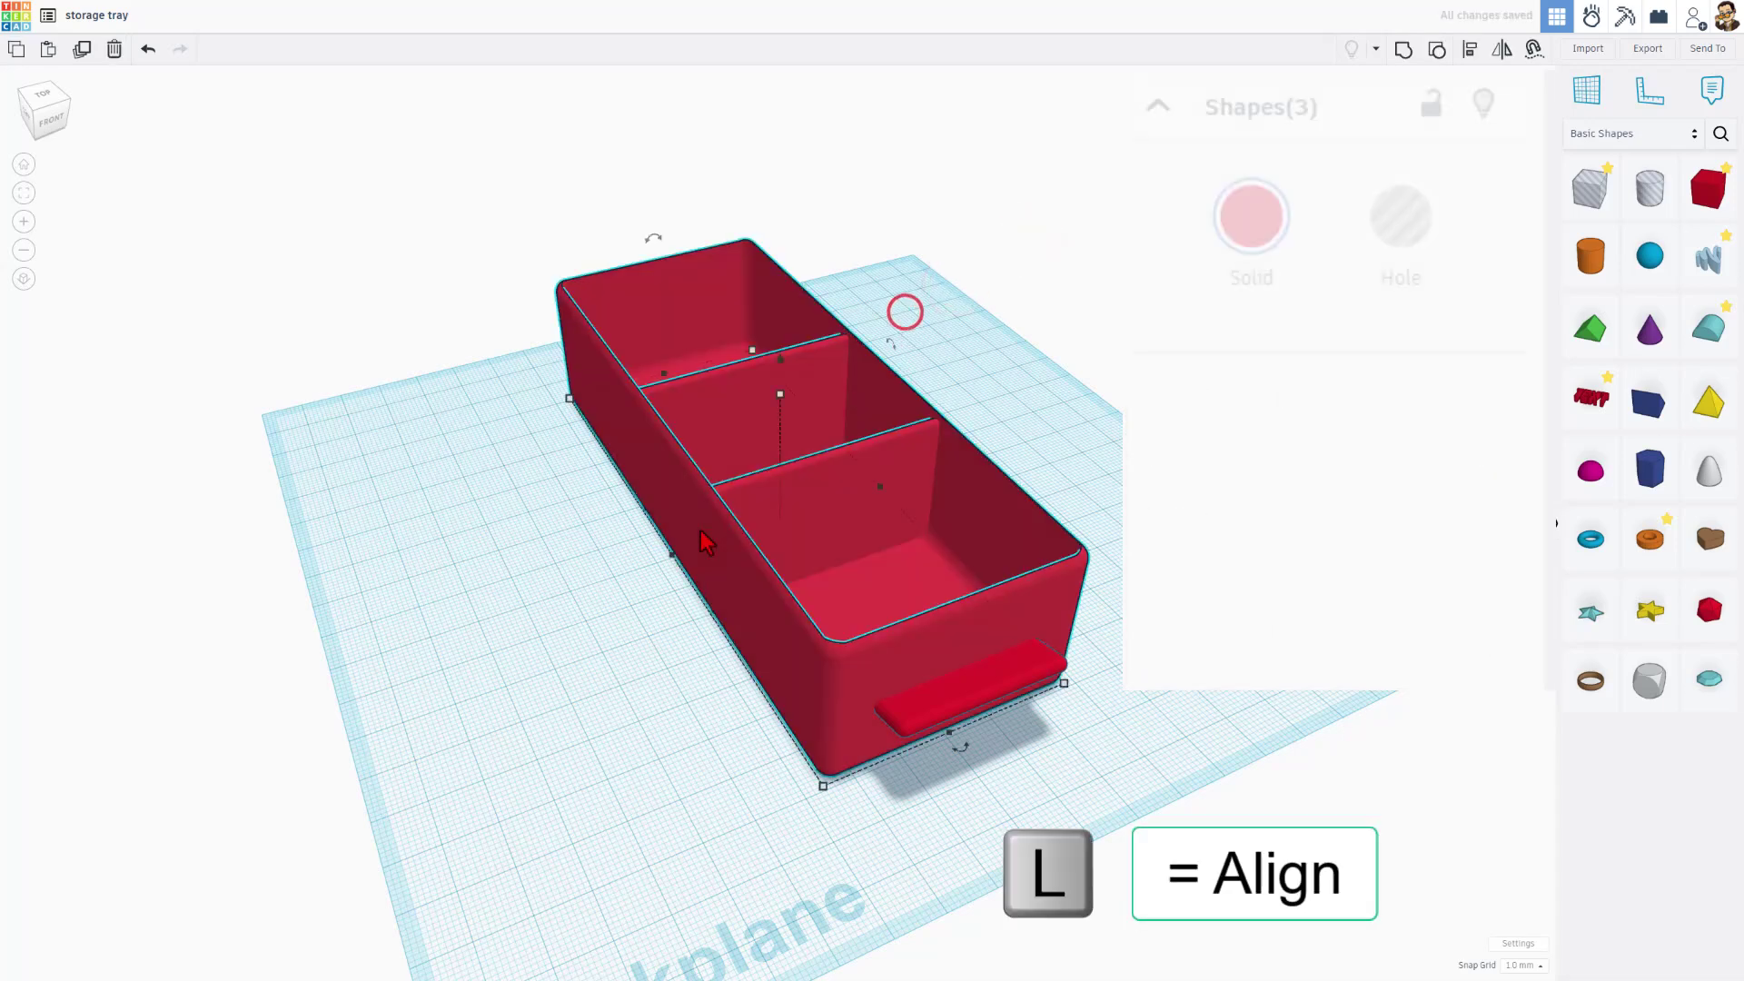
key(l)
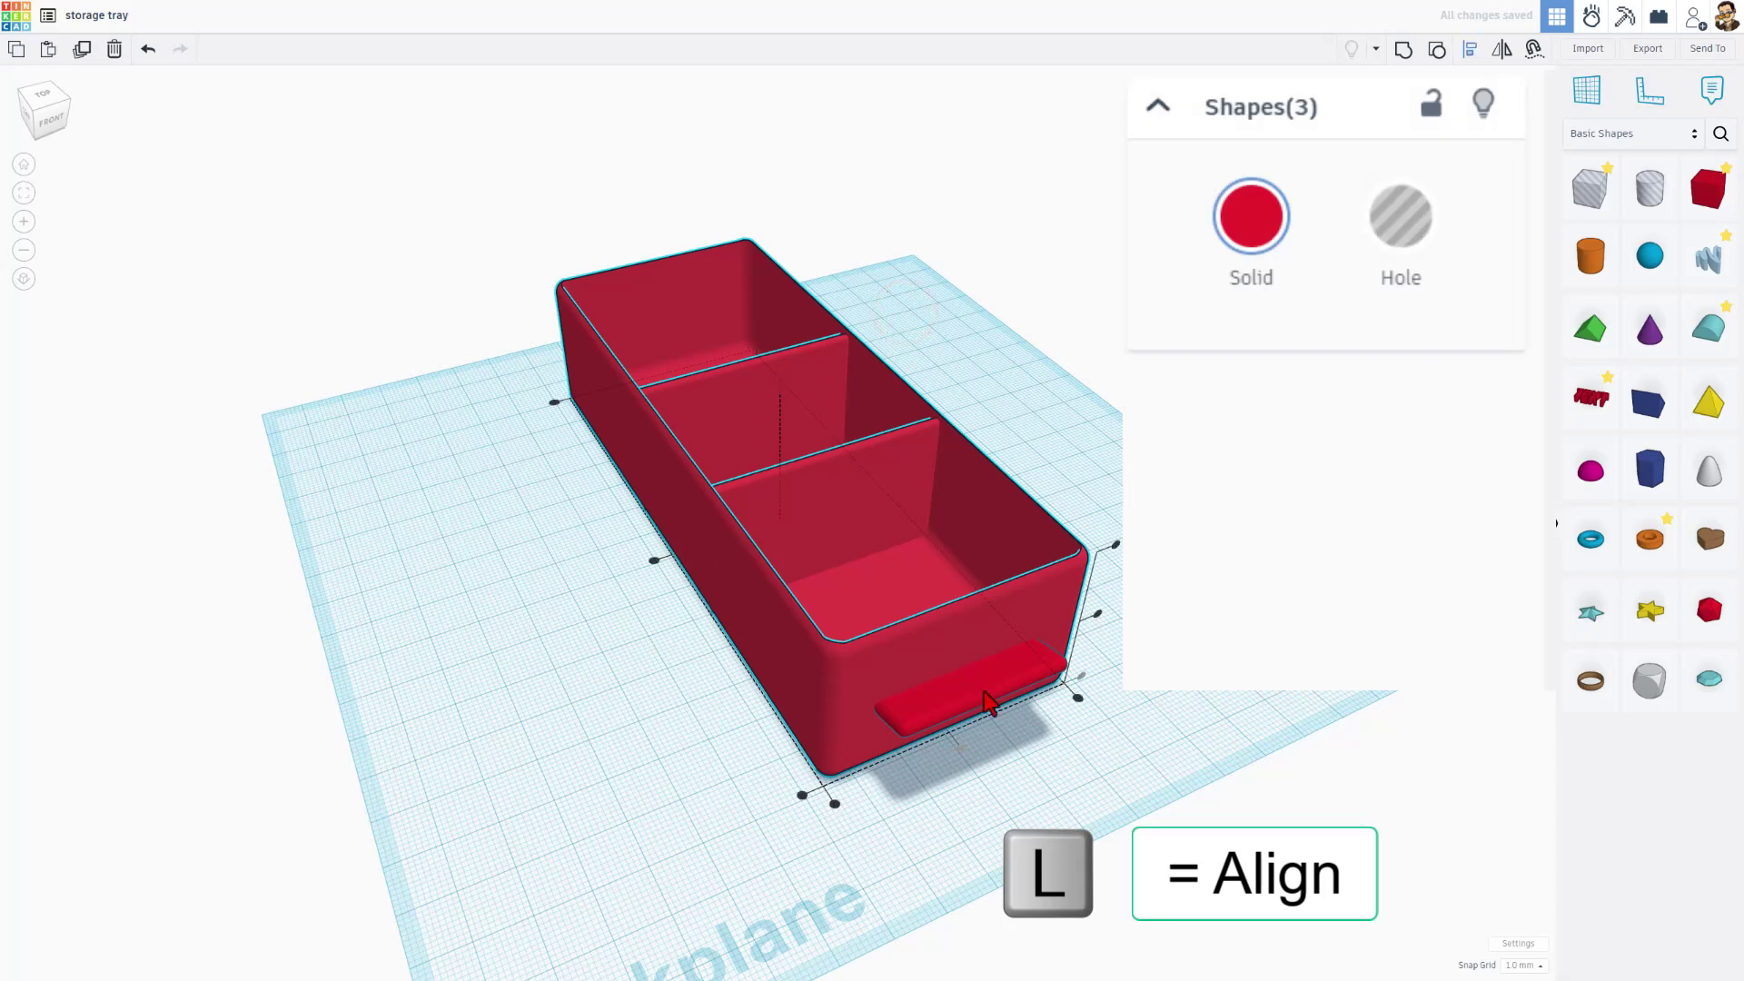
Step: Raise both divider walls slightly inside the tray with Ctrl+Up
click(556, 759)
right_drag(533, 608, 756, 685)
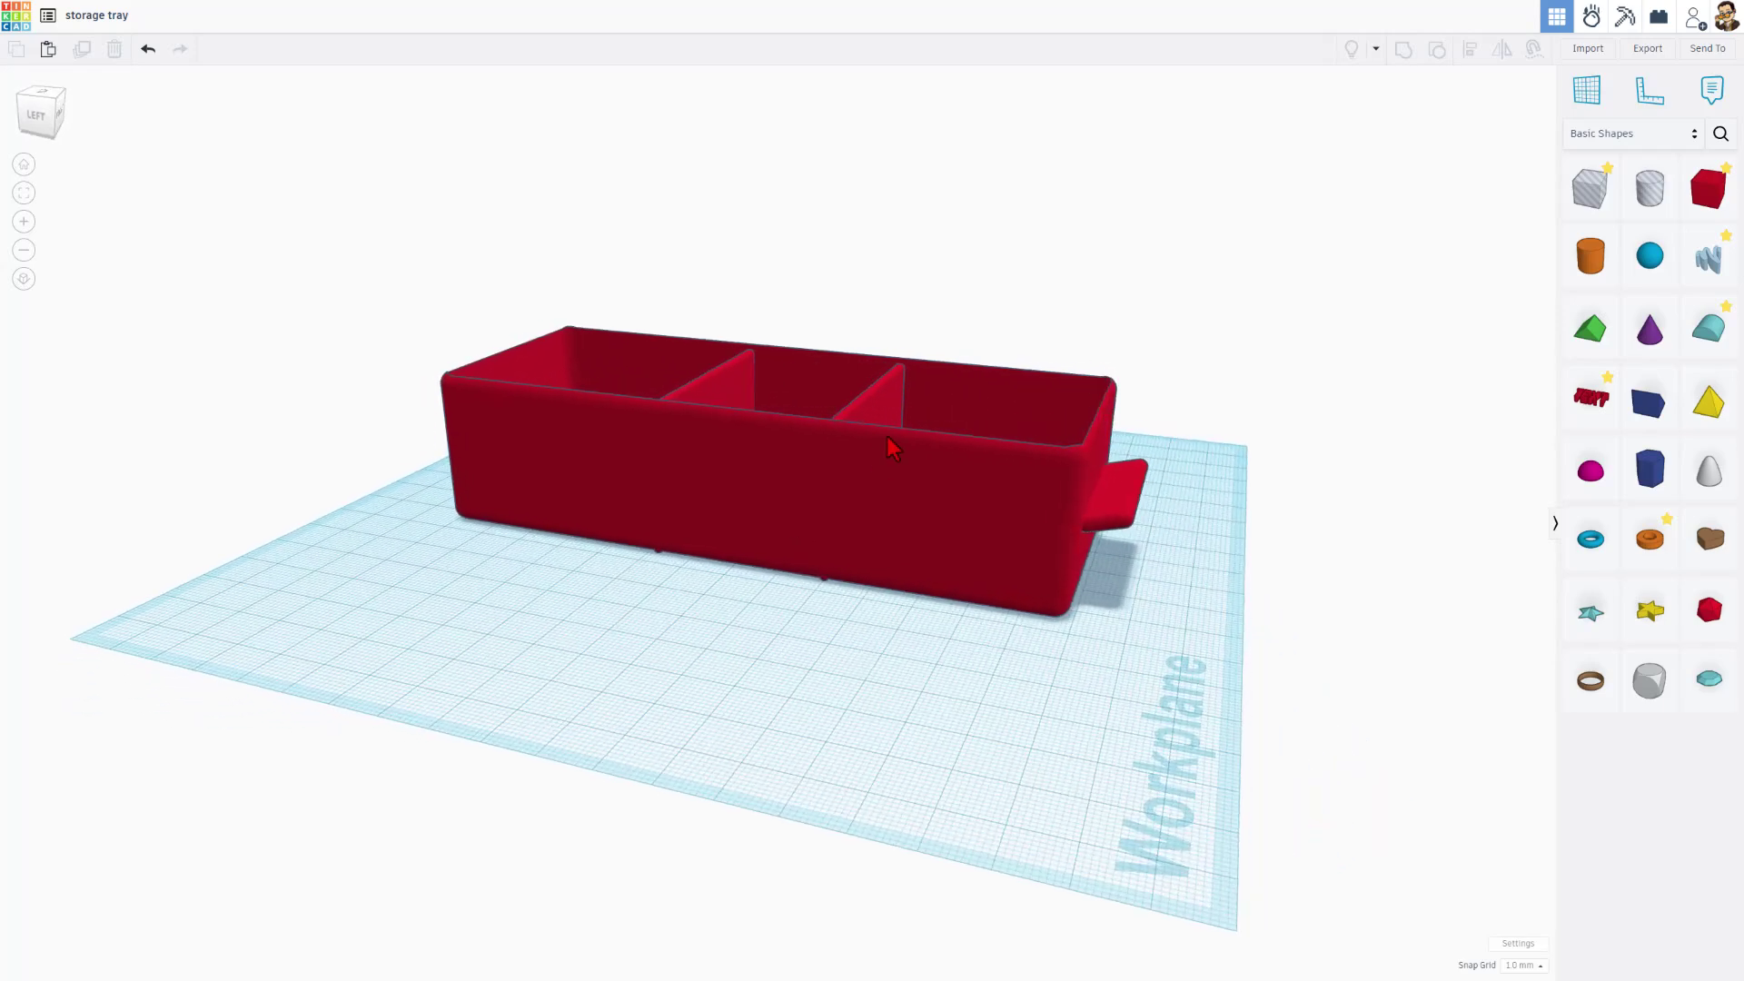
click(868, 404)
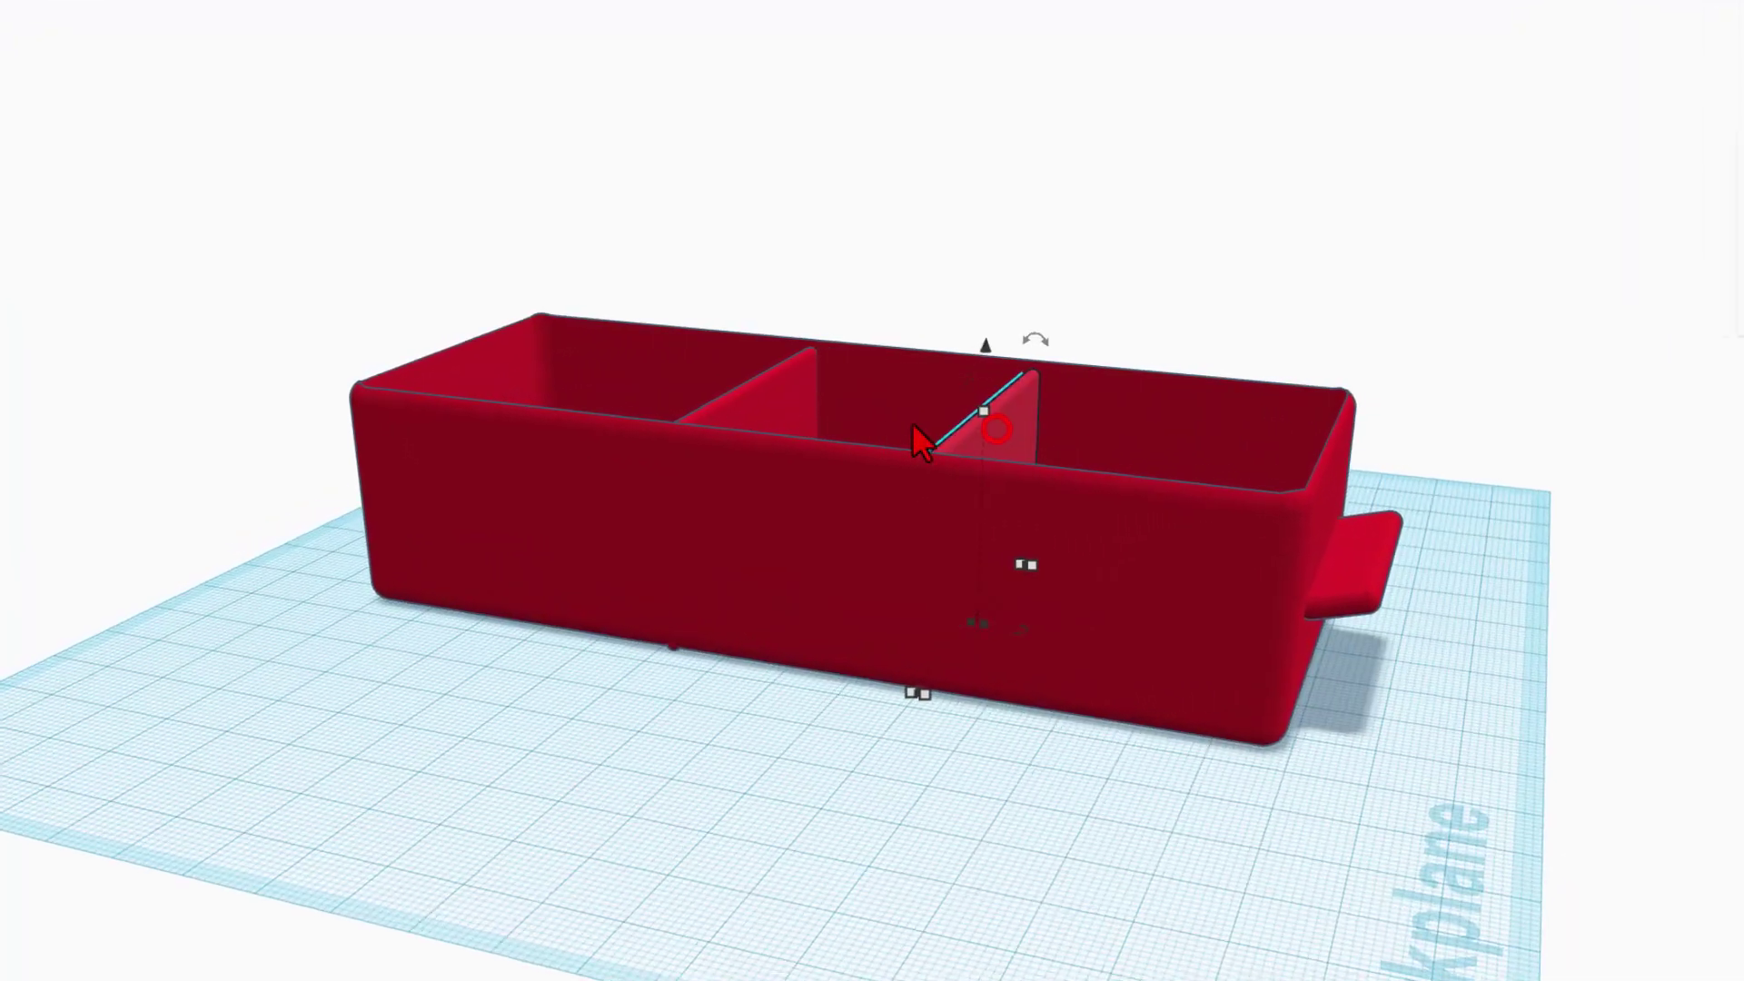
shift+click(772, 404)
key(ctrl+Up)
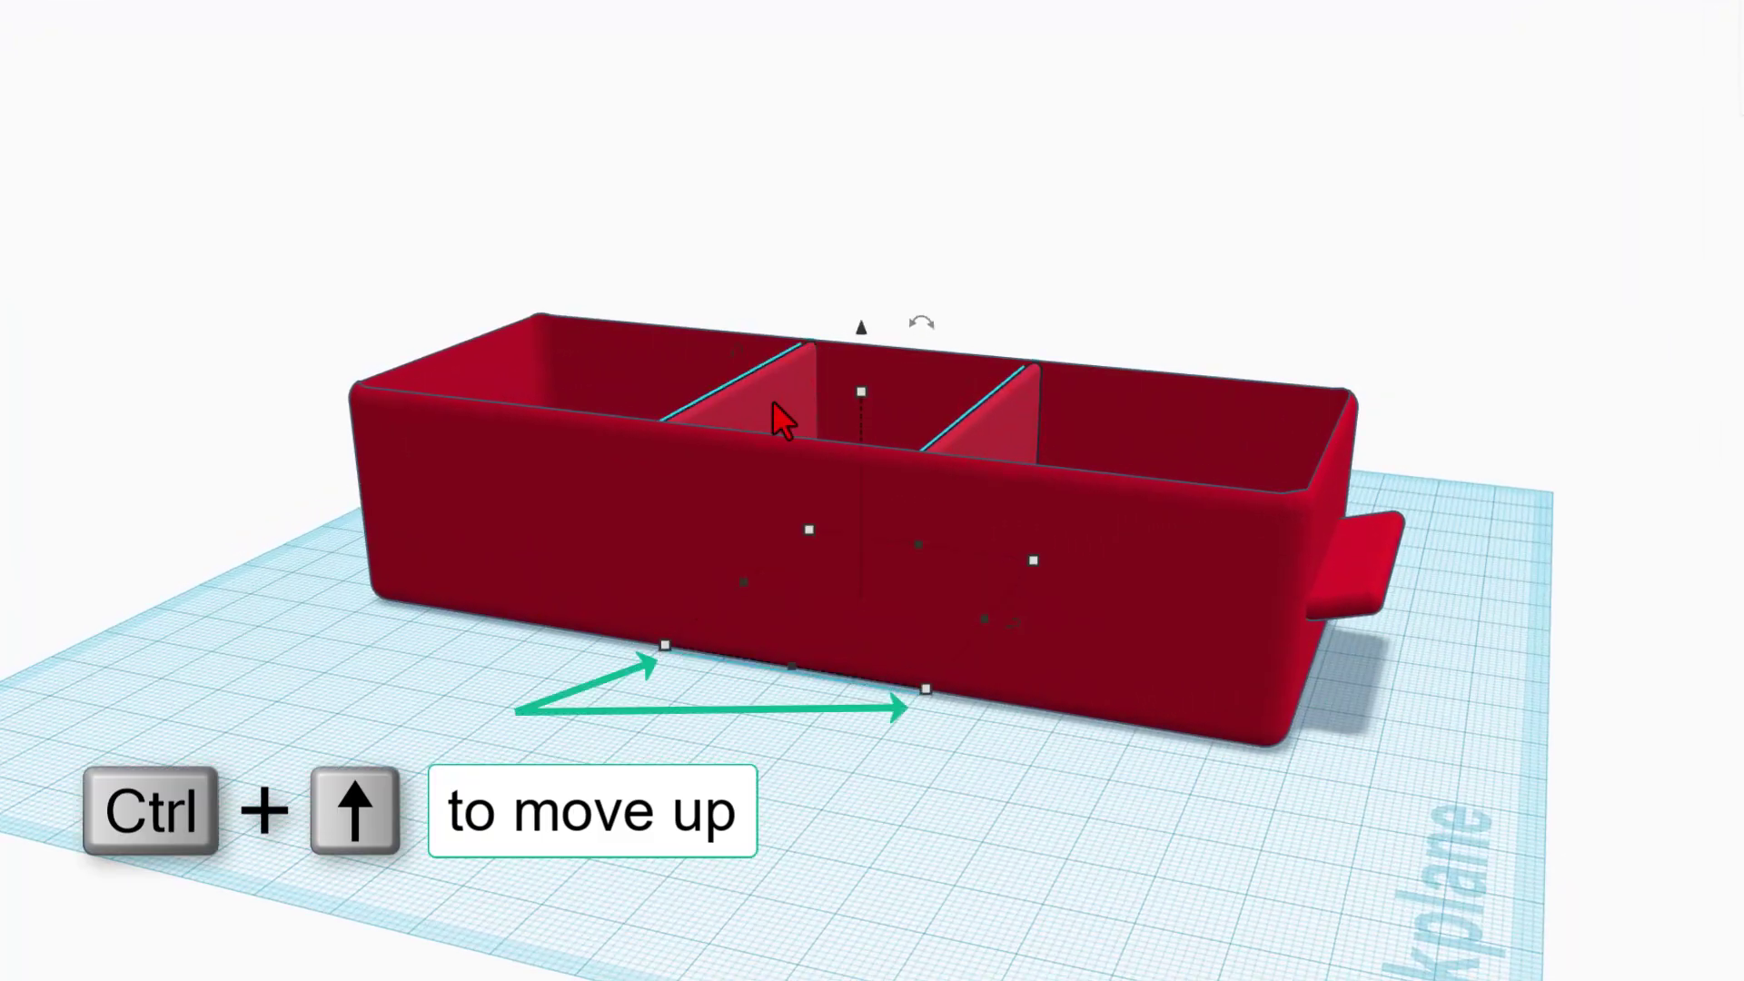
click(825, 713)
right_drag(825, 714, 236, 870)
right_drag(708, 578, 829, 541)
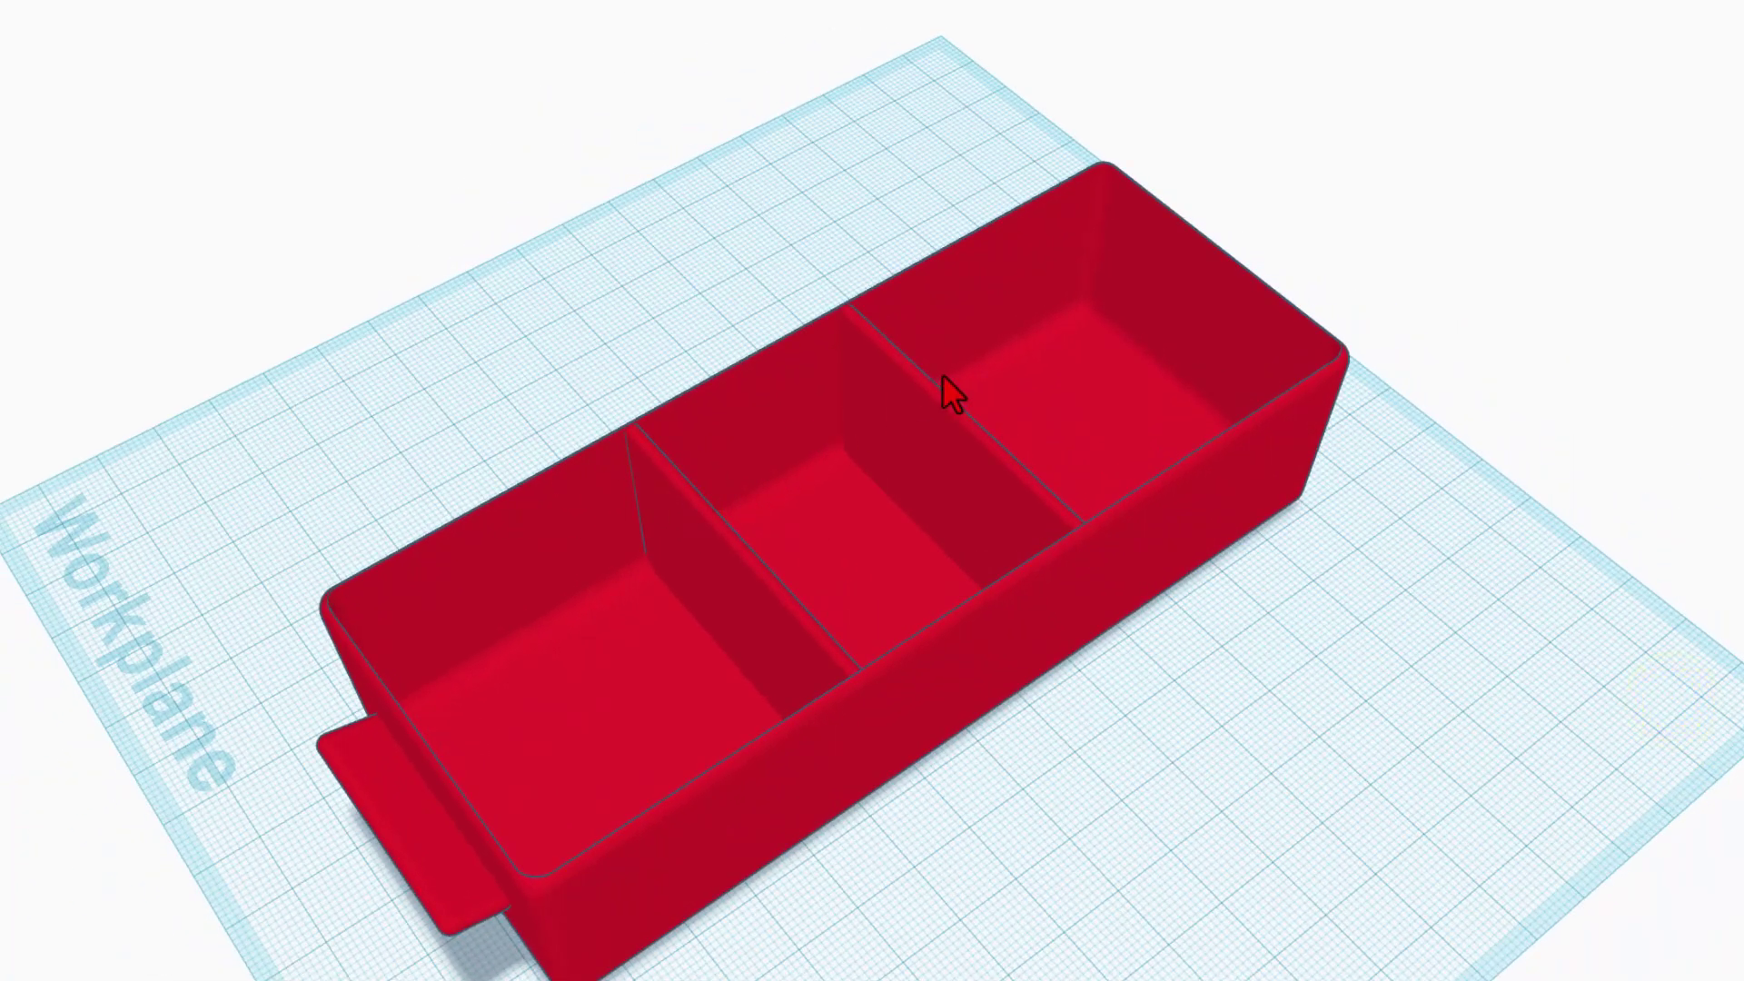
Step: Shrink the middle divider to a 3 mm thin post and nudge it against the side wall
right_drag(814, 491, 636, 491)
click(637, 491)
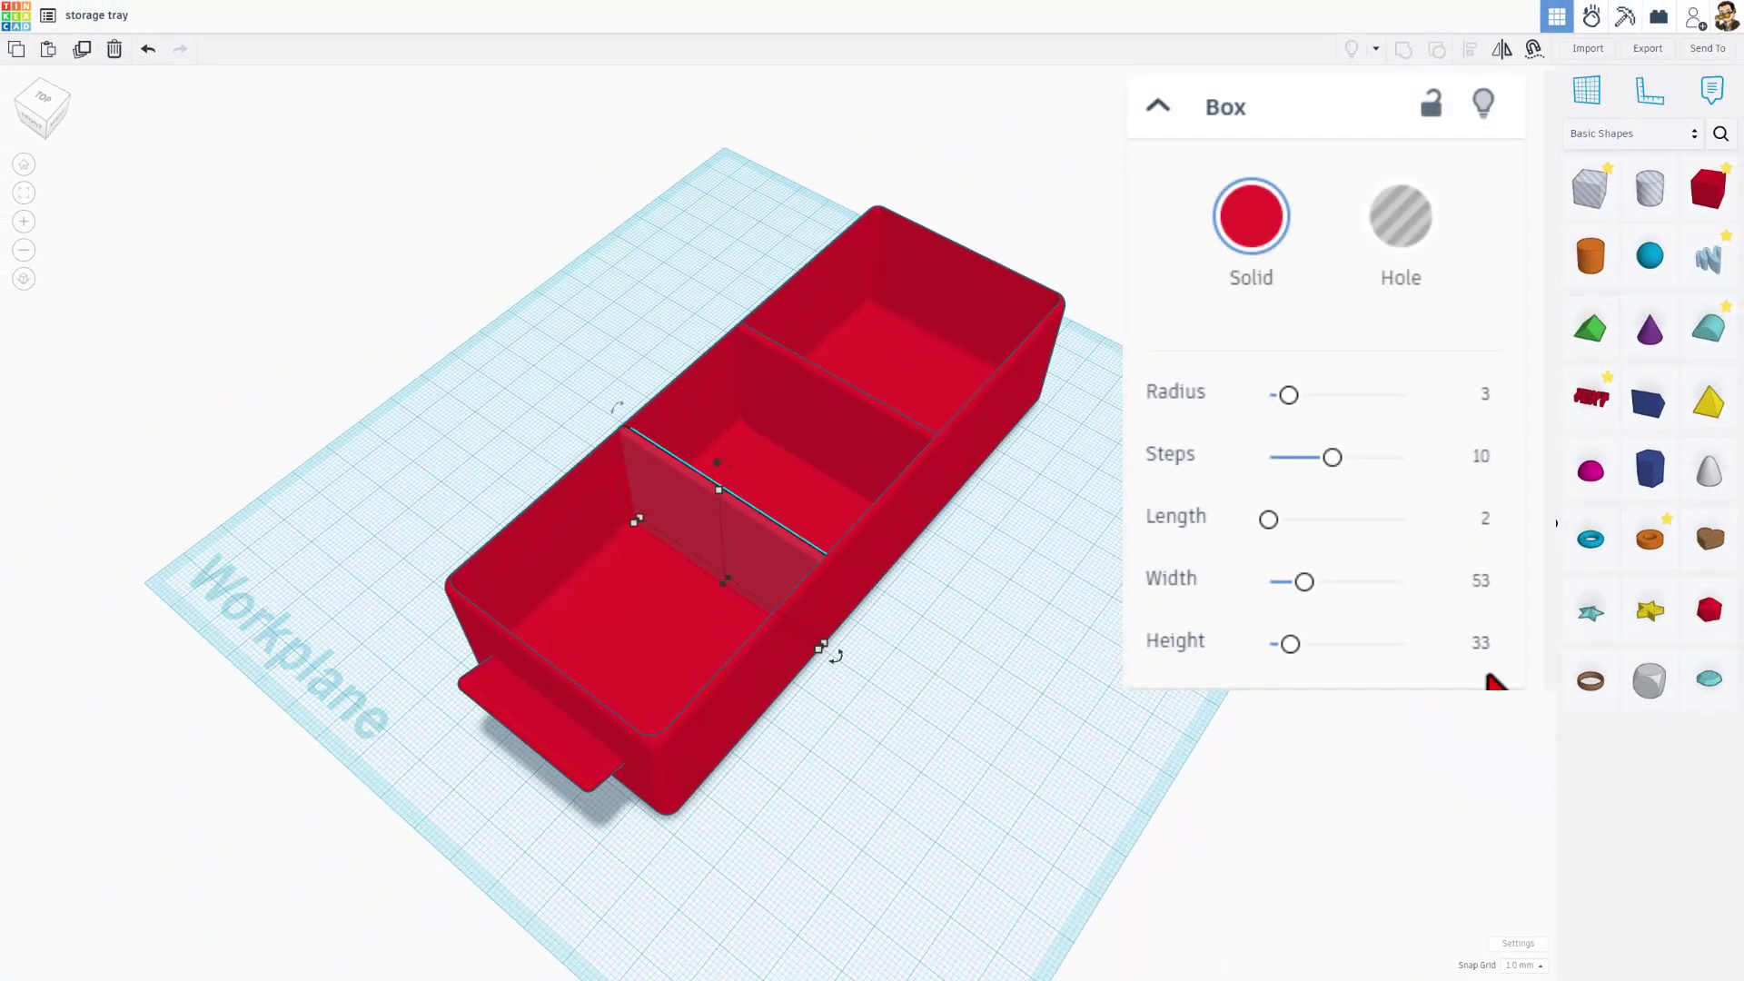
click(1480, 586)
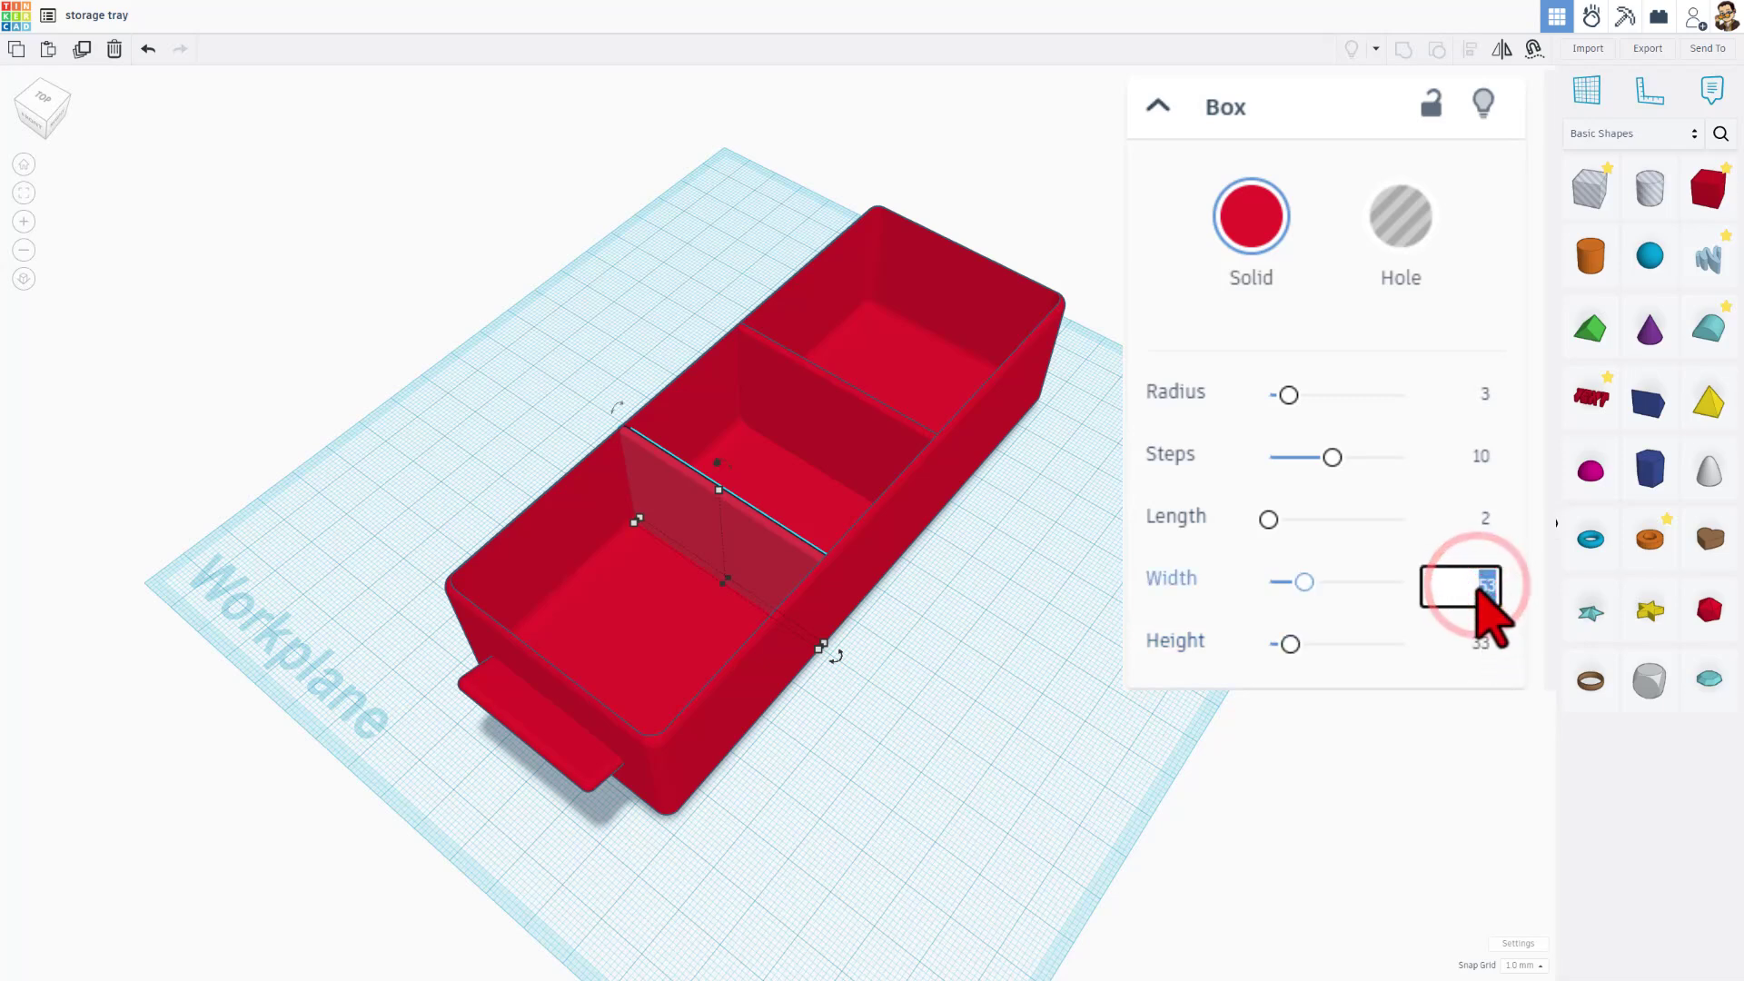
text(3)
key(Return)
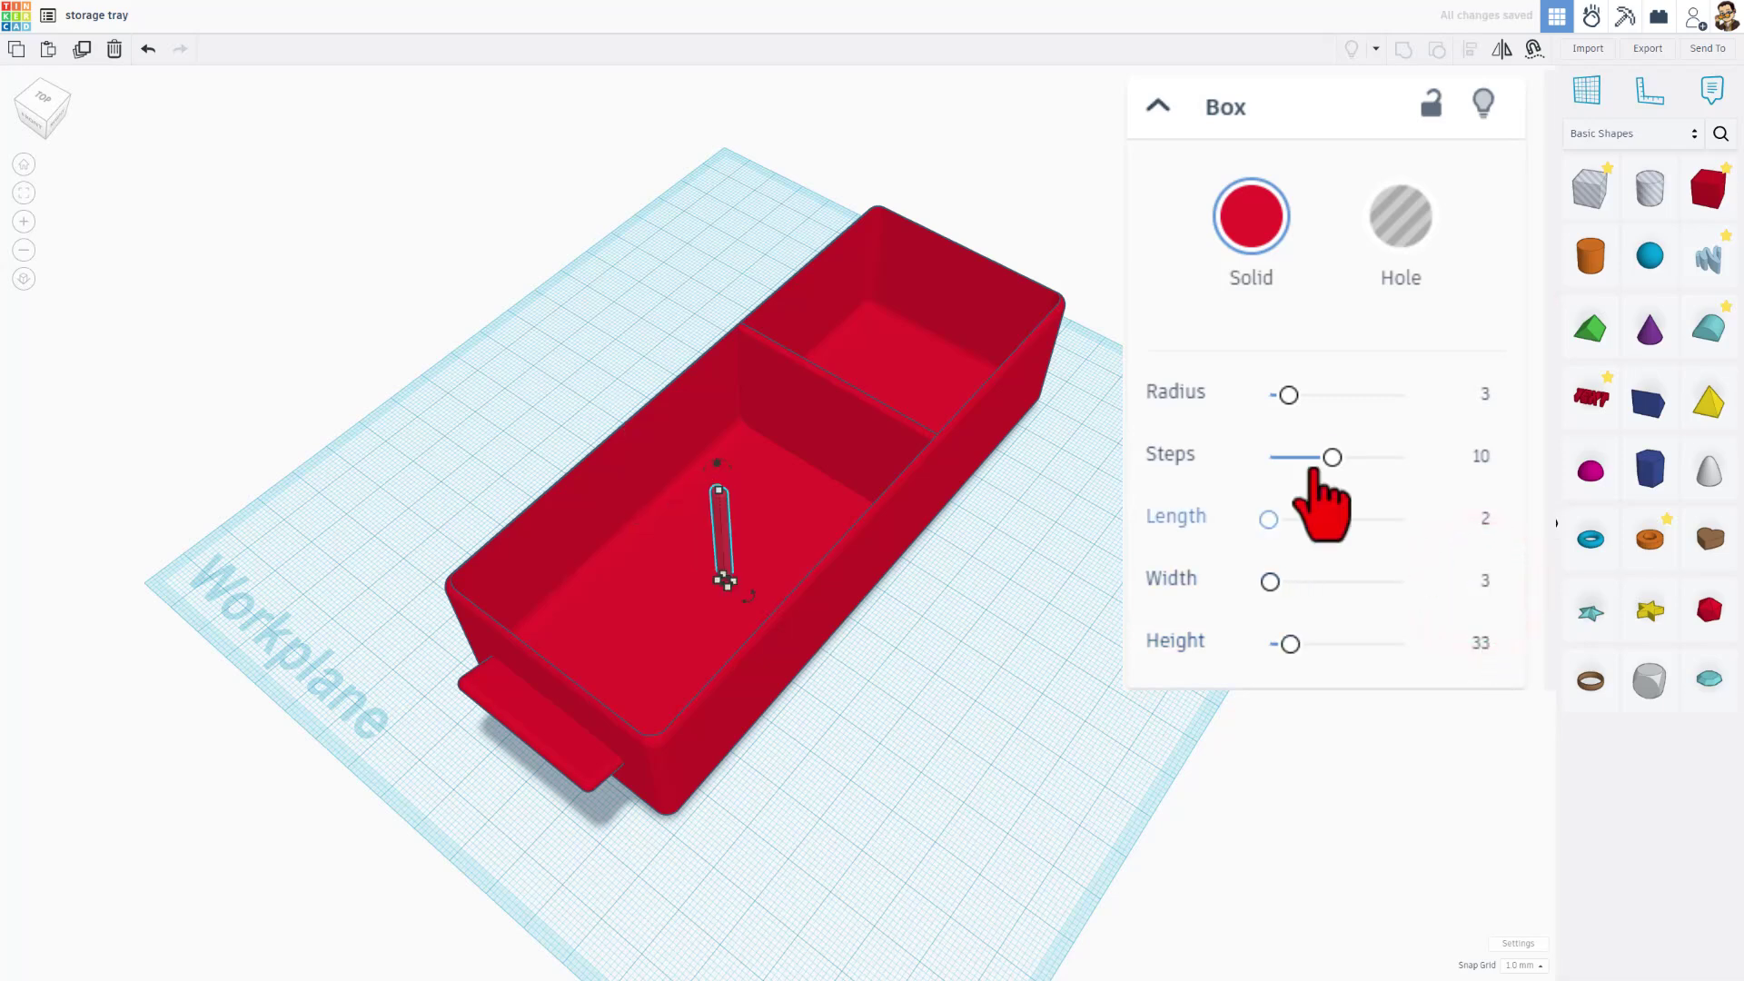
right_click(1230, 470)
click(918, 575)
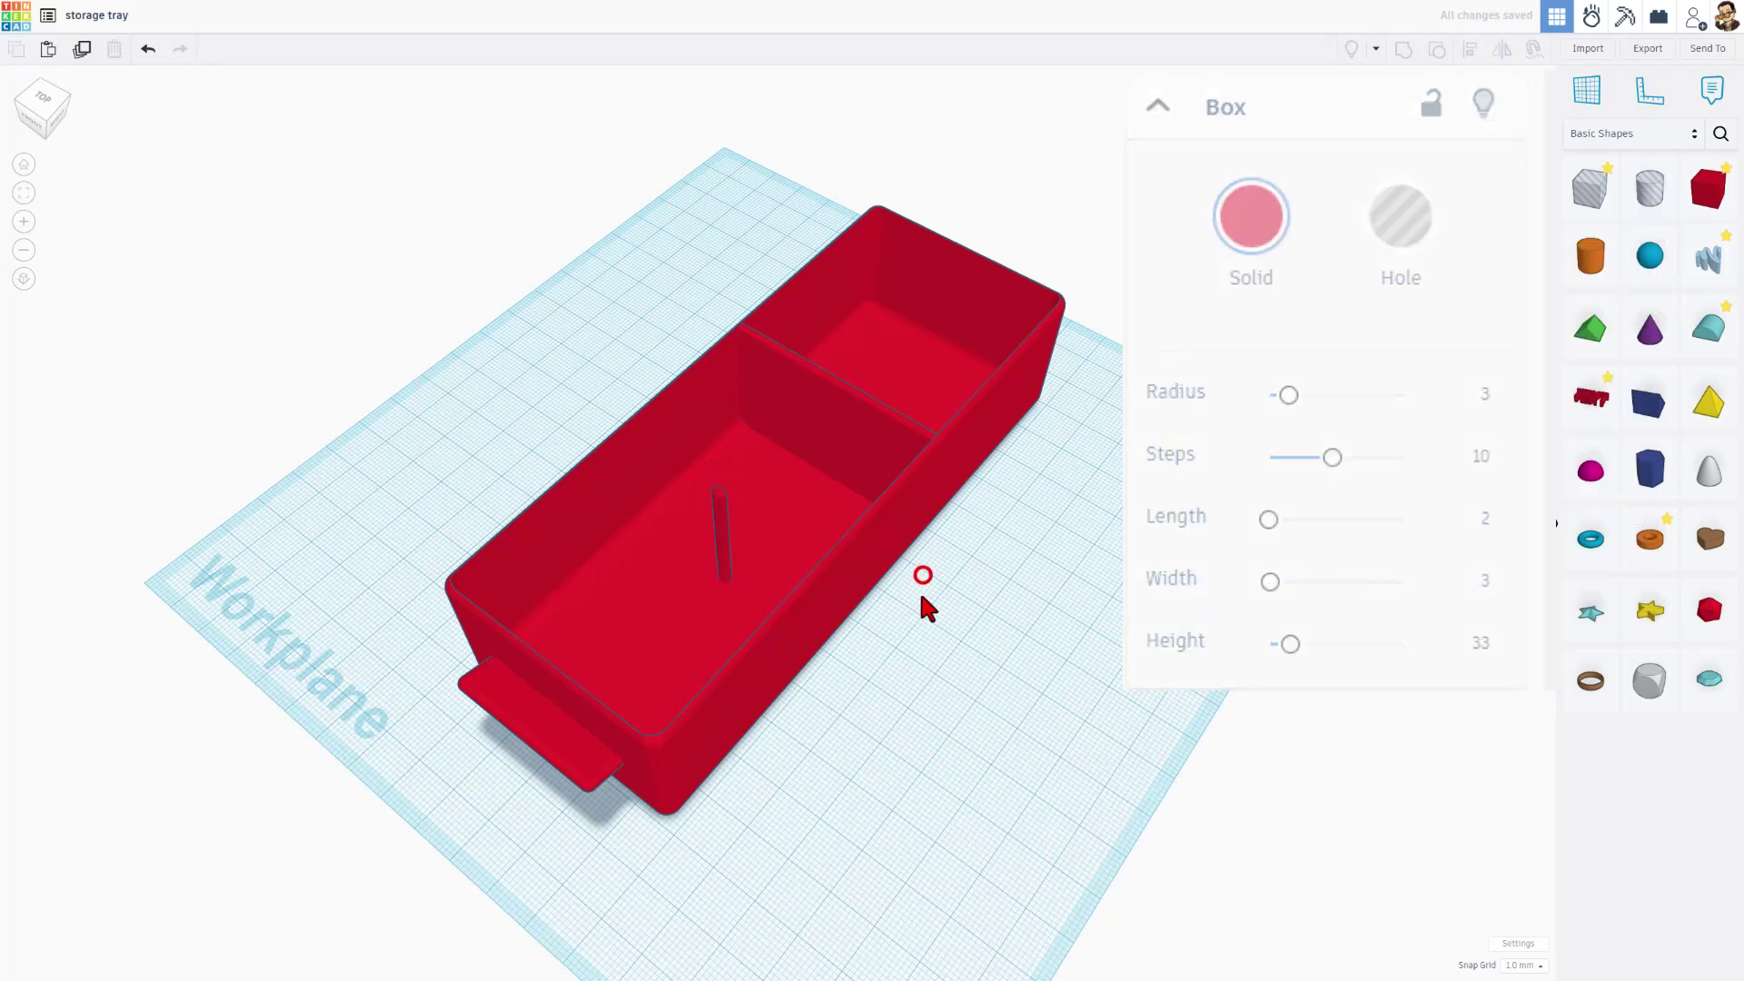
right_drag(919, 600, 776, 499)
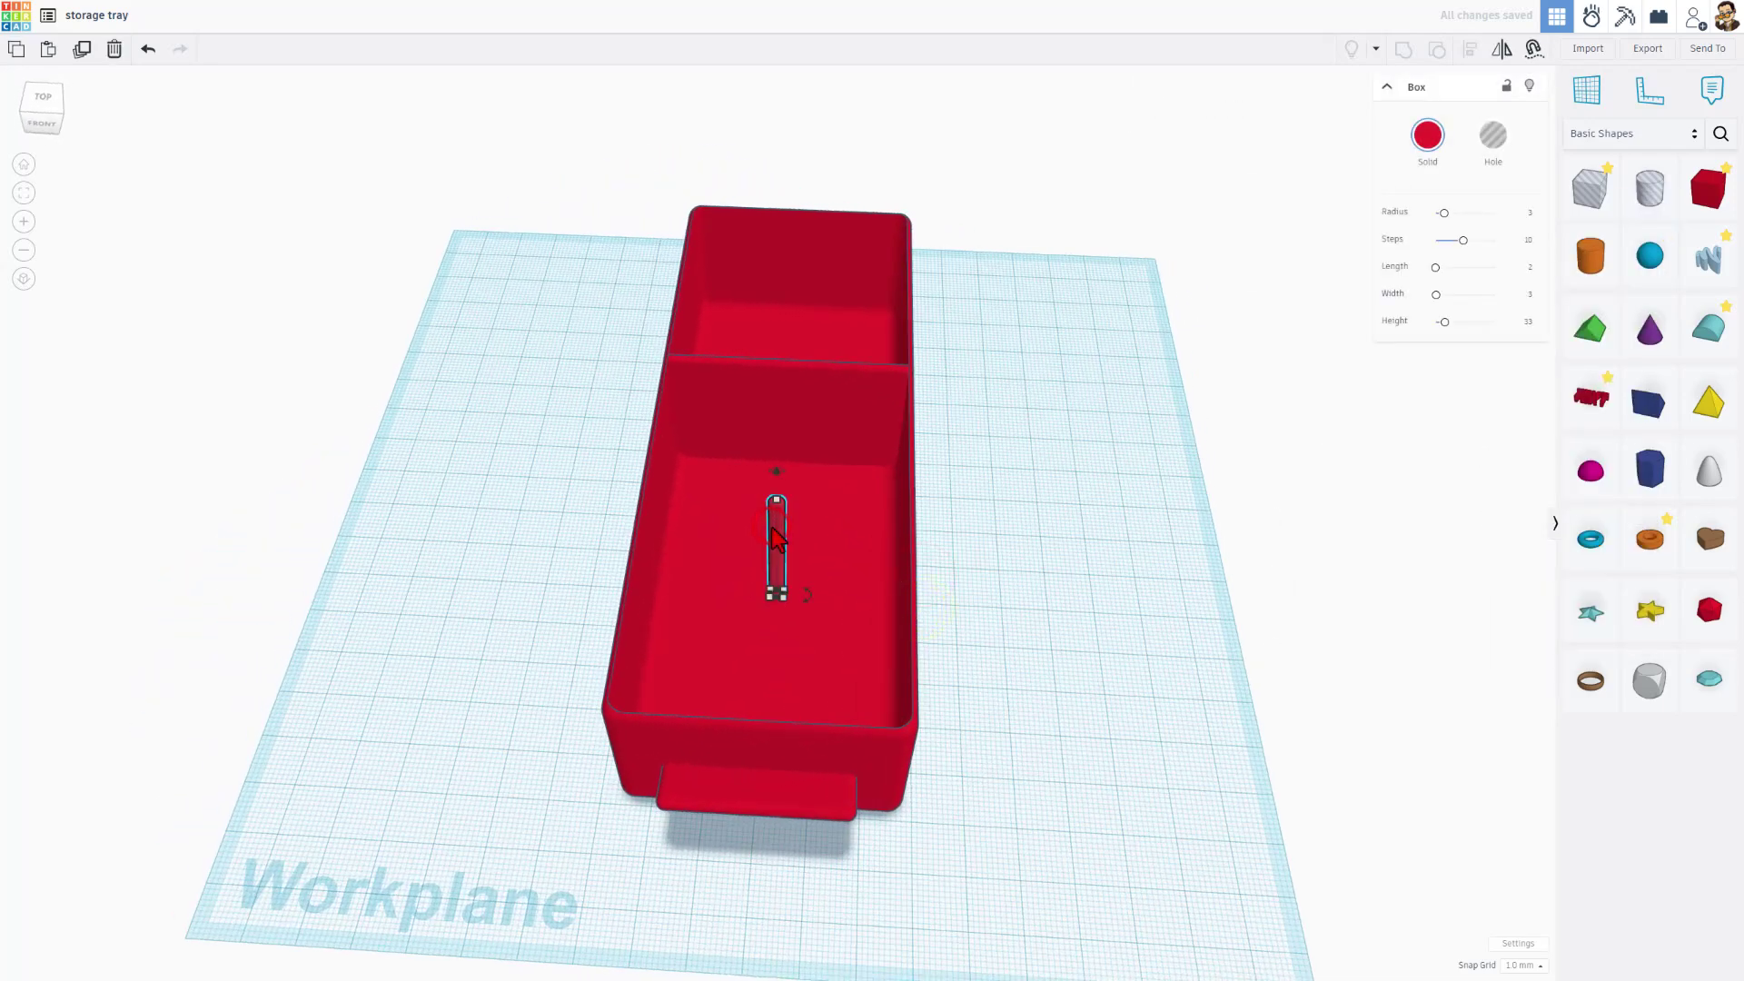
key(Right)
key(Right)
key(Right)
key(Right)
key(Right)
key(Right)
key(Right)
key(Right)
key(Right)
key(Right)
key(Right)
key(Right)
key(Right)
key(Right)
key(Right)
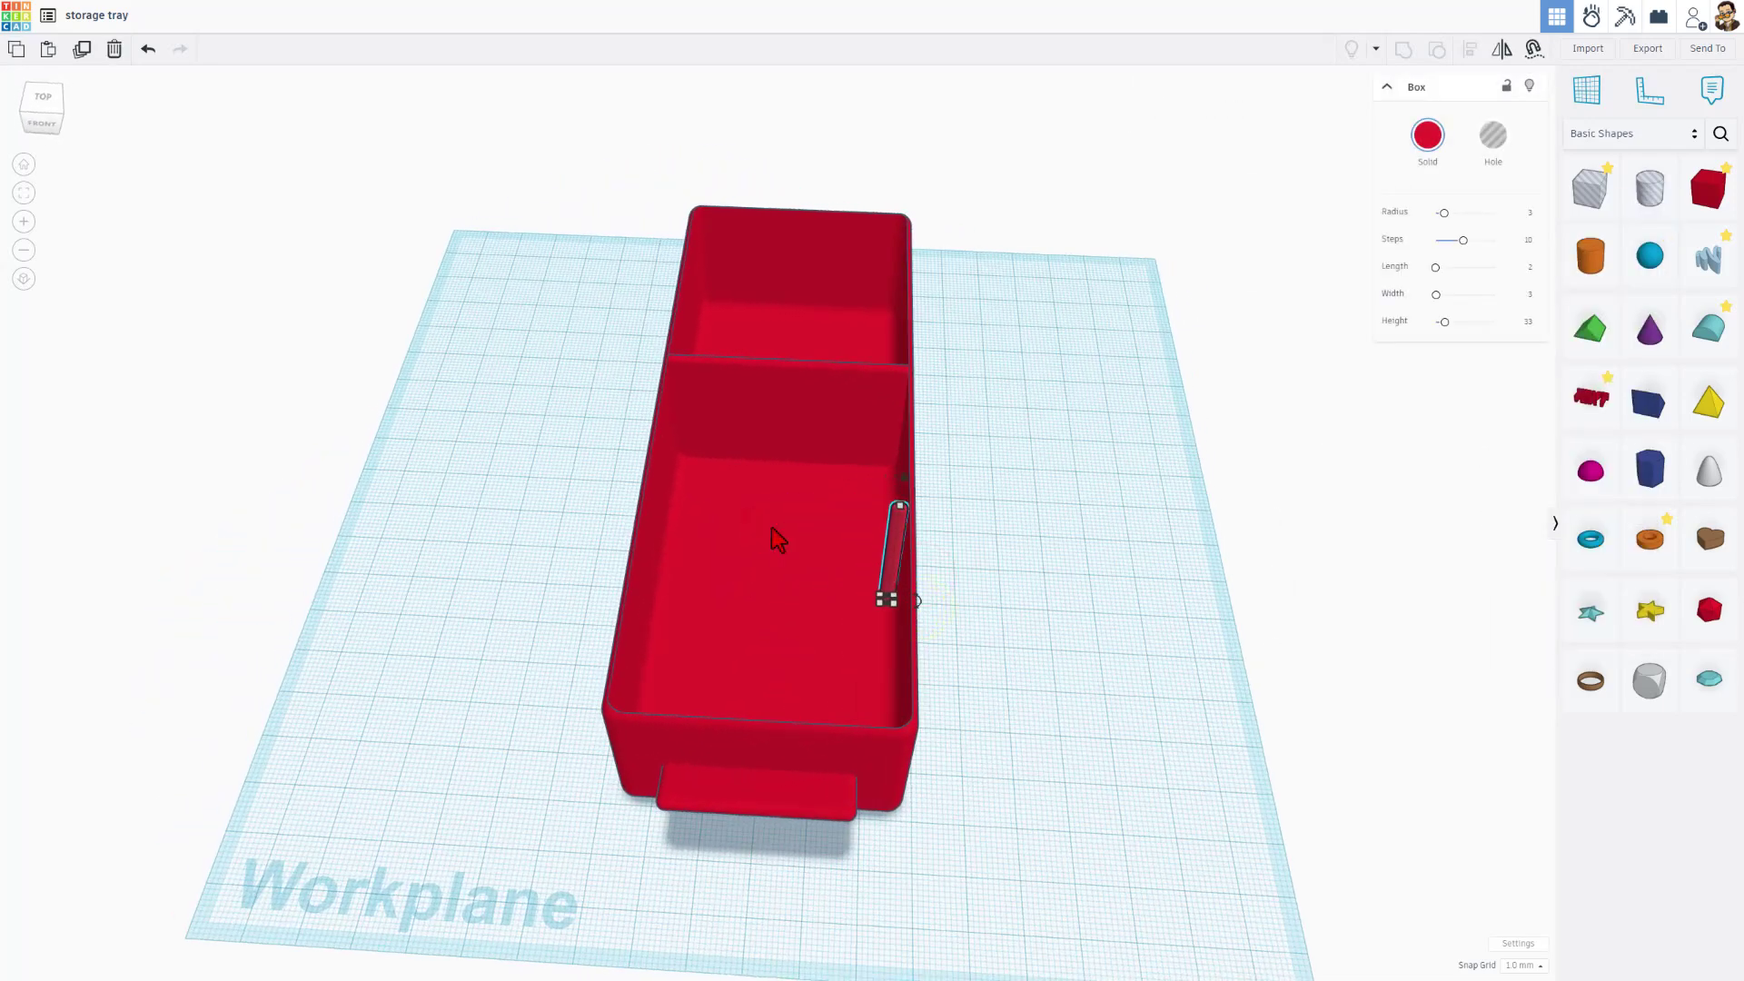
Step: Duplicate the thin post and shift the copy beside it to form a groove
click(1033, 601)
right_drag(1034, 600, 1219, 571)
right_drag(851, 468, 897, 470)
click(908, 470)
key(ctrl+d)
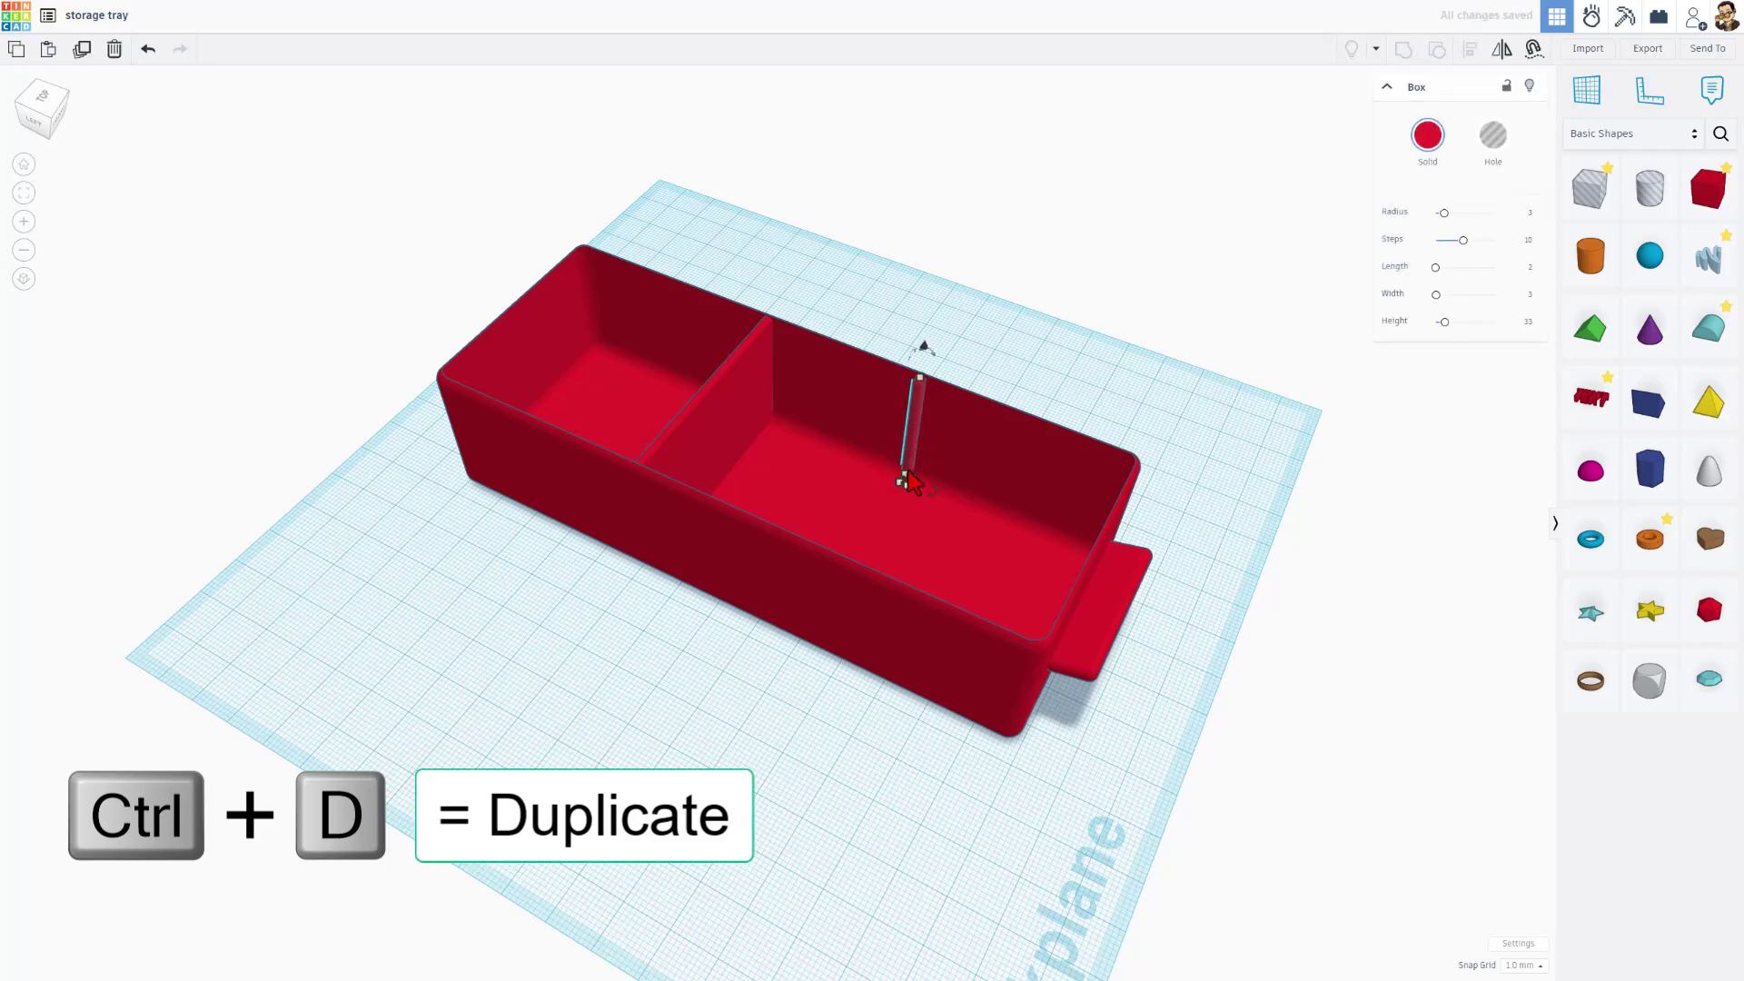
key(Left)
key(Left)
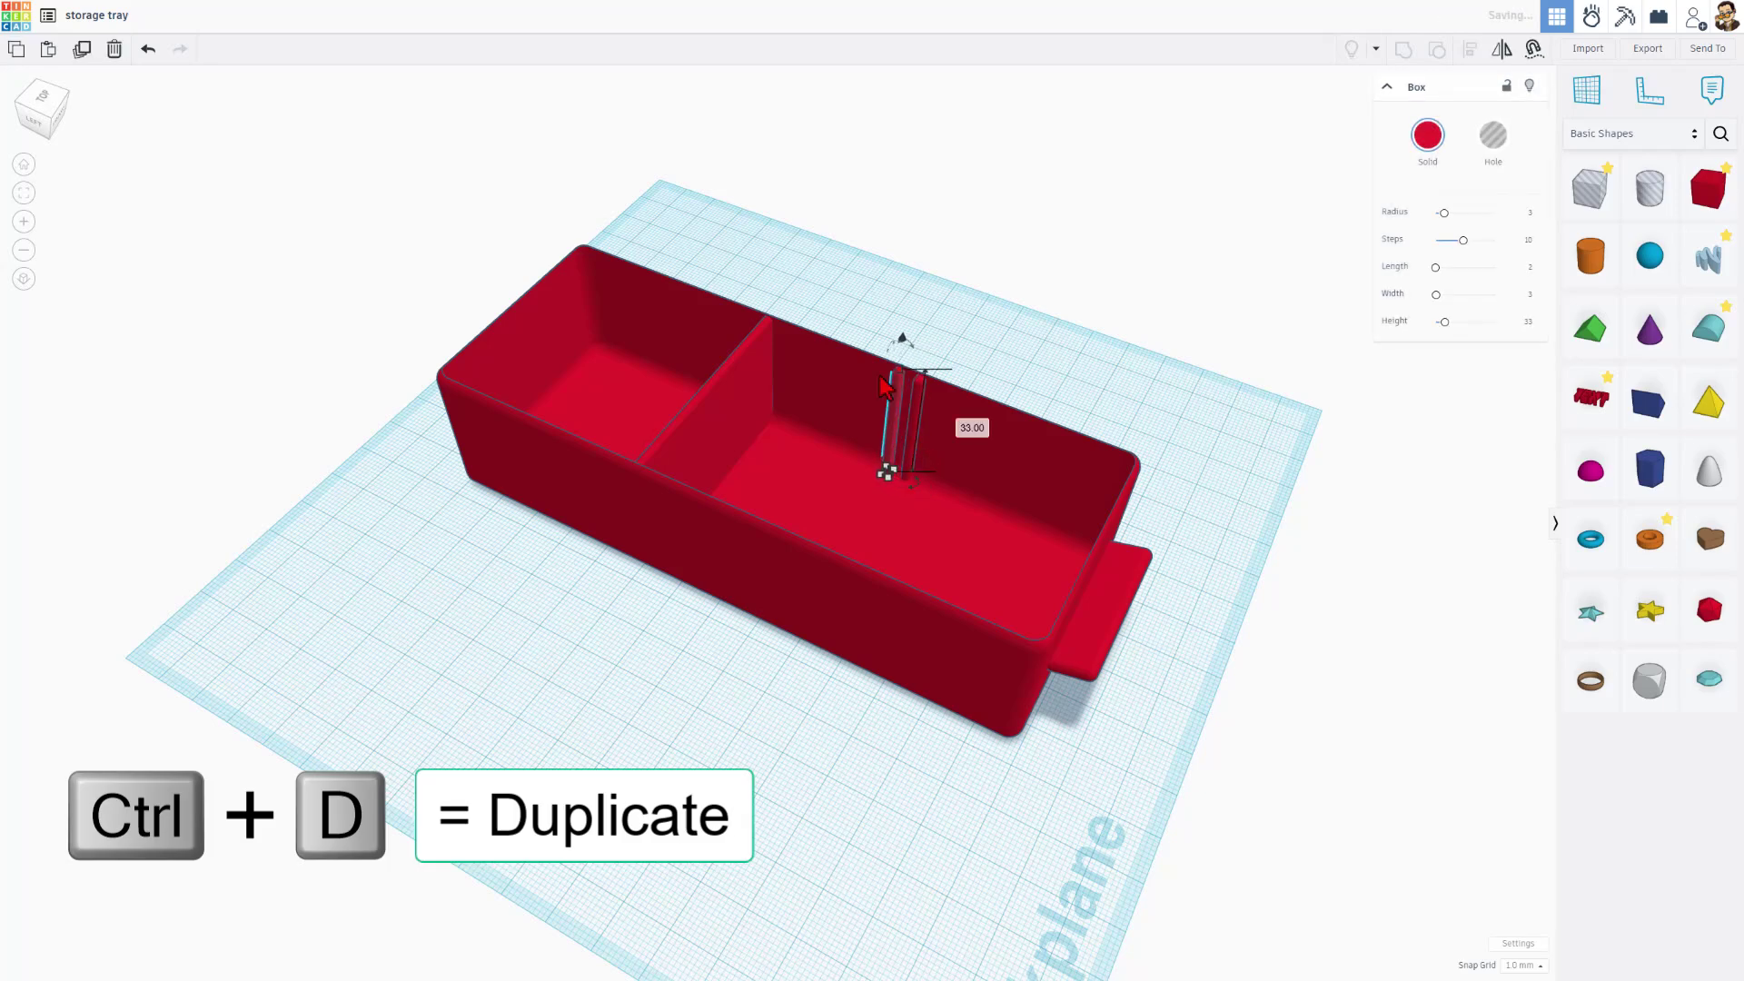
click(694, 398)
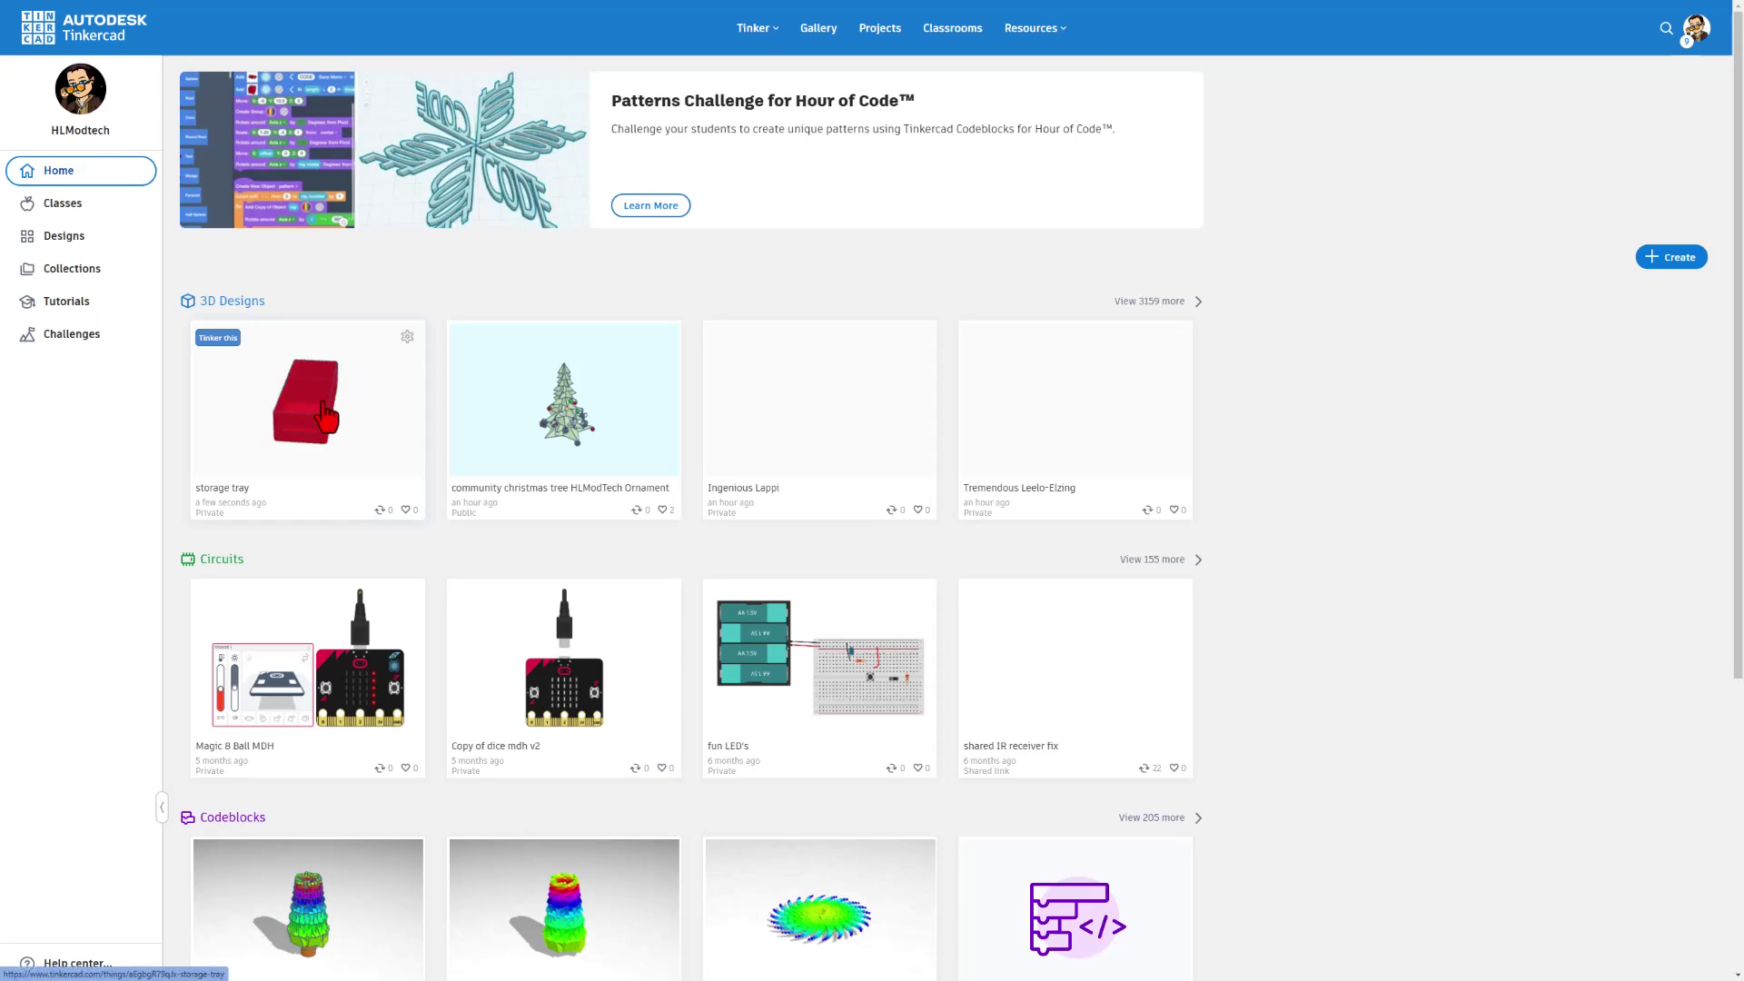
Step: In the tray's design properties, paste the description and add the hlmt23 tag
click(407, 337)
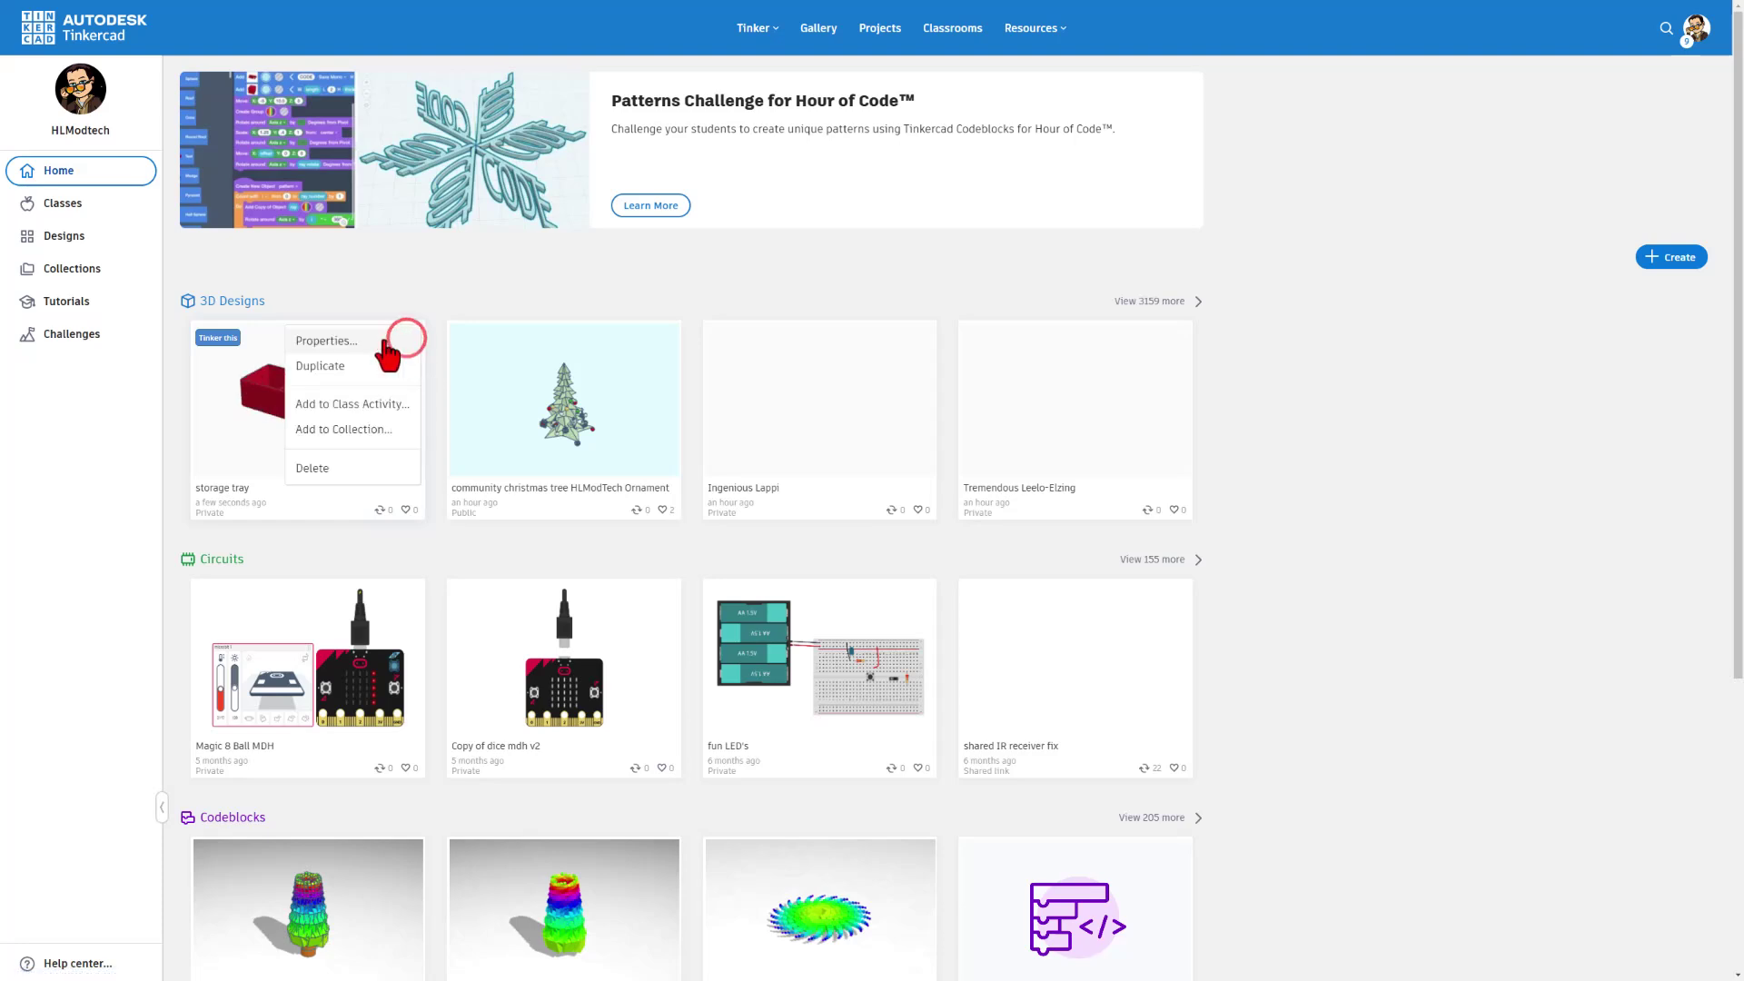
click(374, 342)
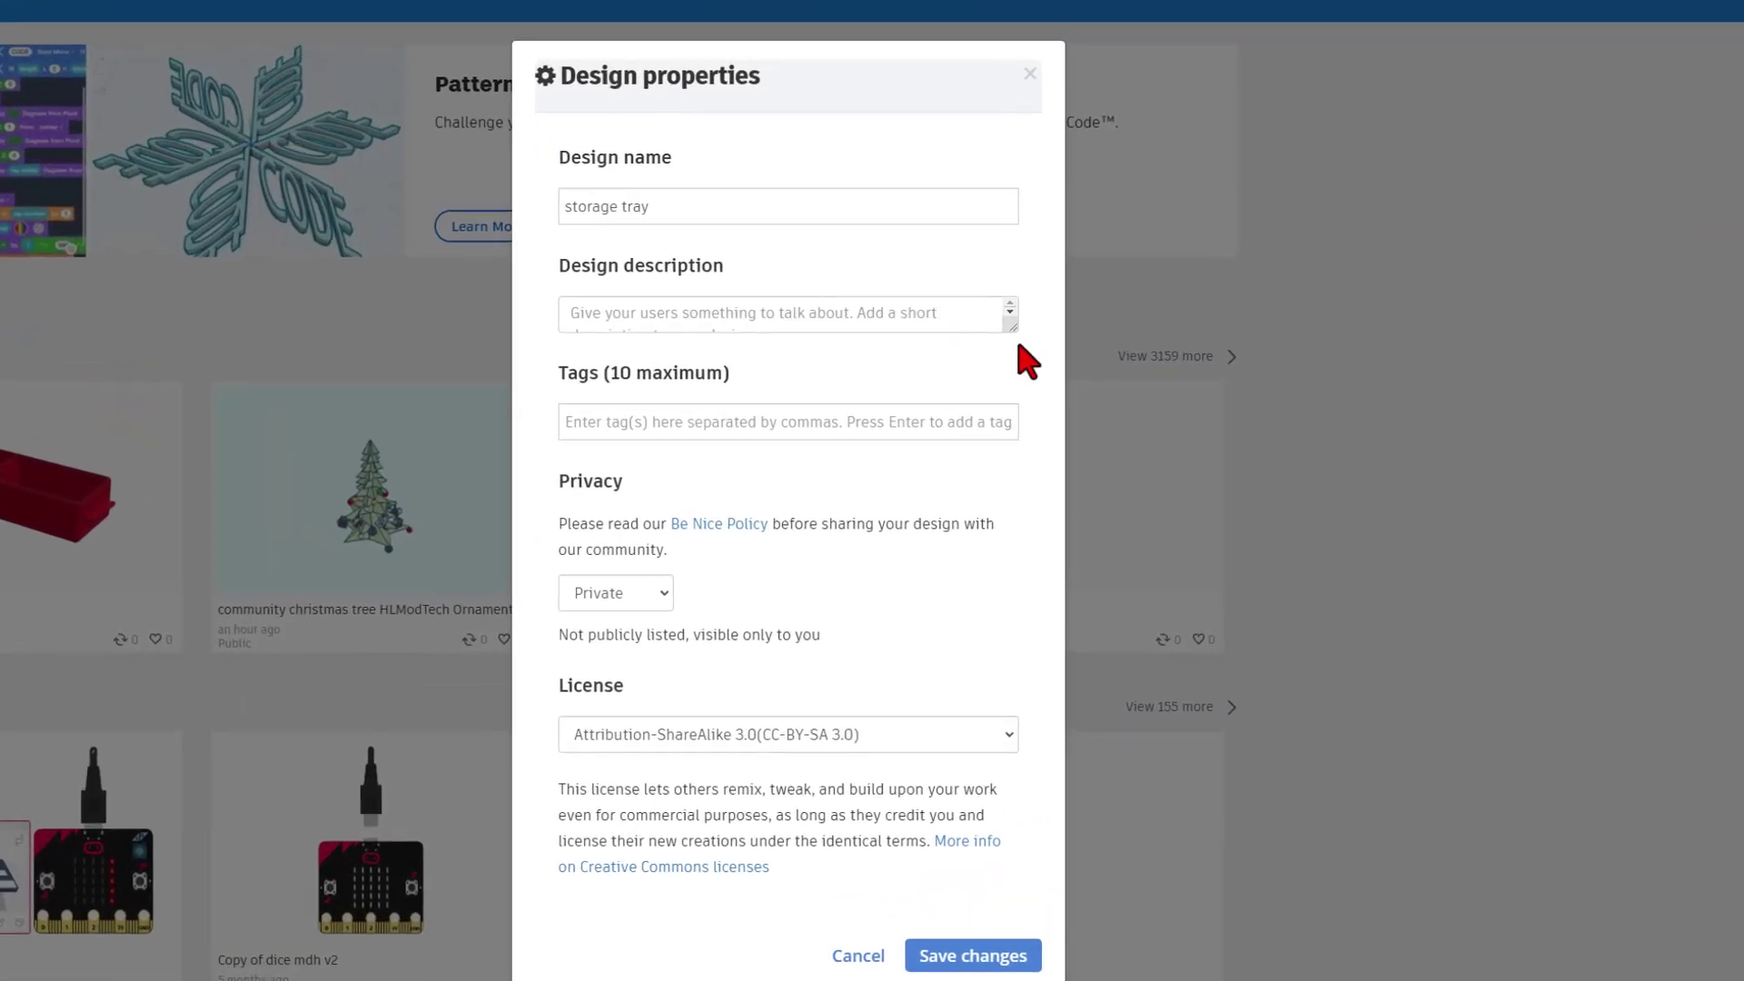
drag(1010, 325, 775, 533)
text(Tutorial: Coming Soon  New Shares bit.ly/newhlmt23  Have you Subbed? Visit Now: https://bit.ly/hlsub   My Website bit.ly/hlmtweb   Have a glorious day and Keep Tinkering!)
key(Tab)
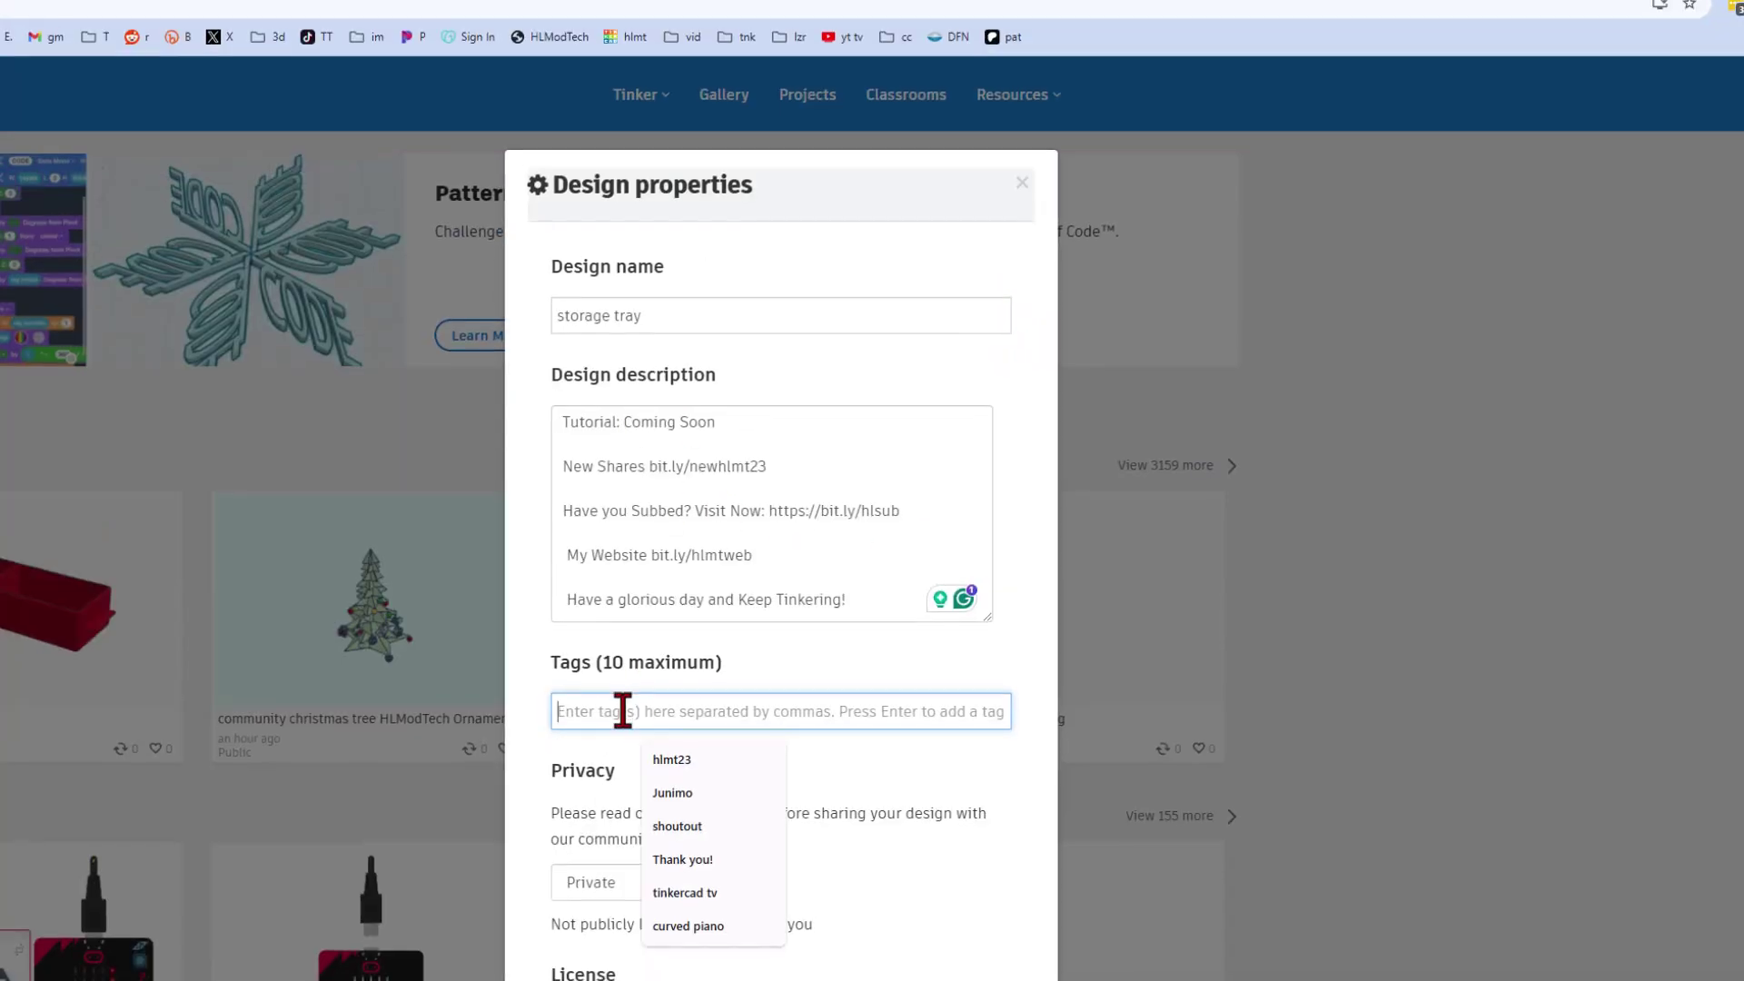
click(668, 757)
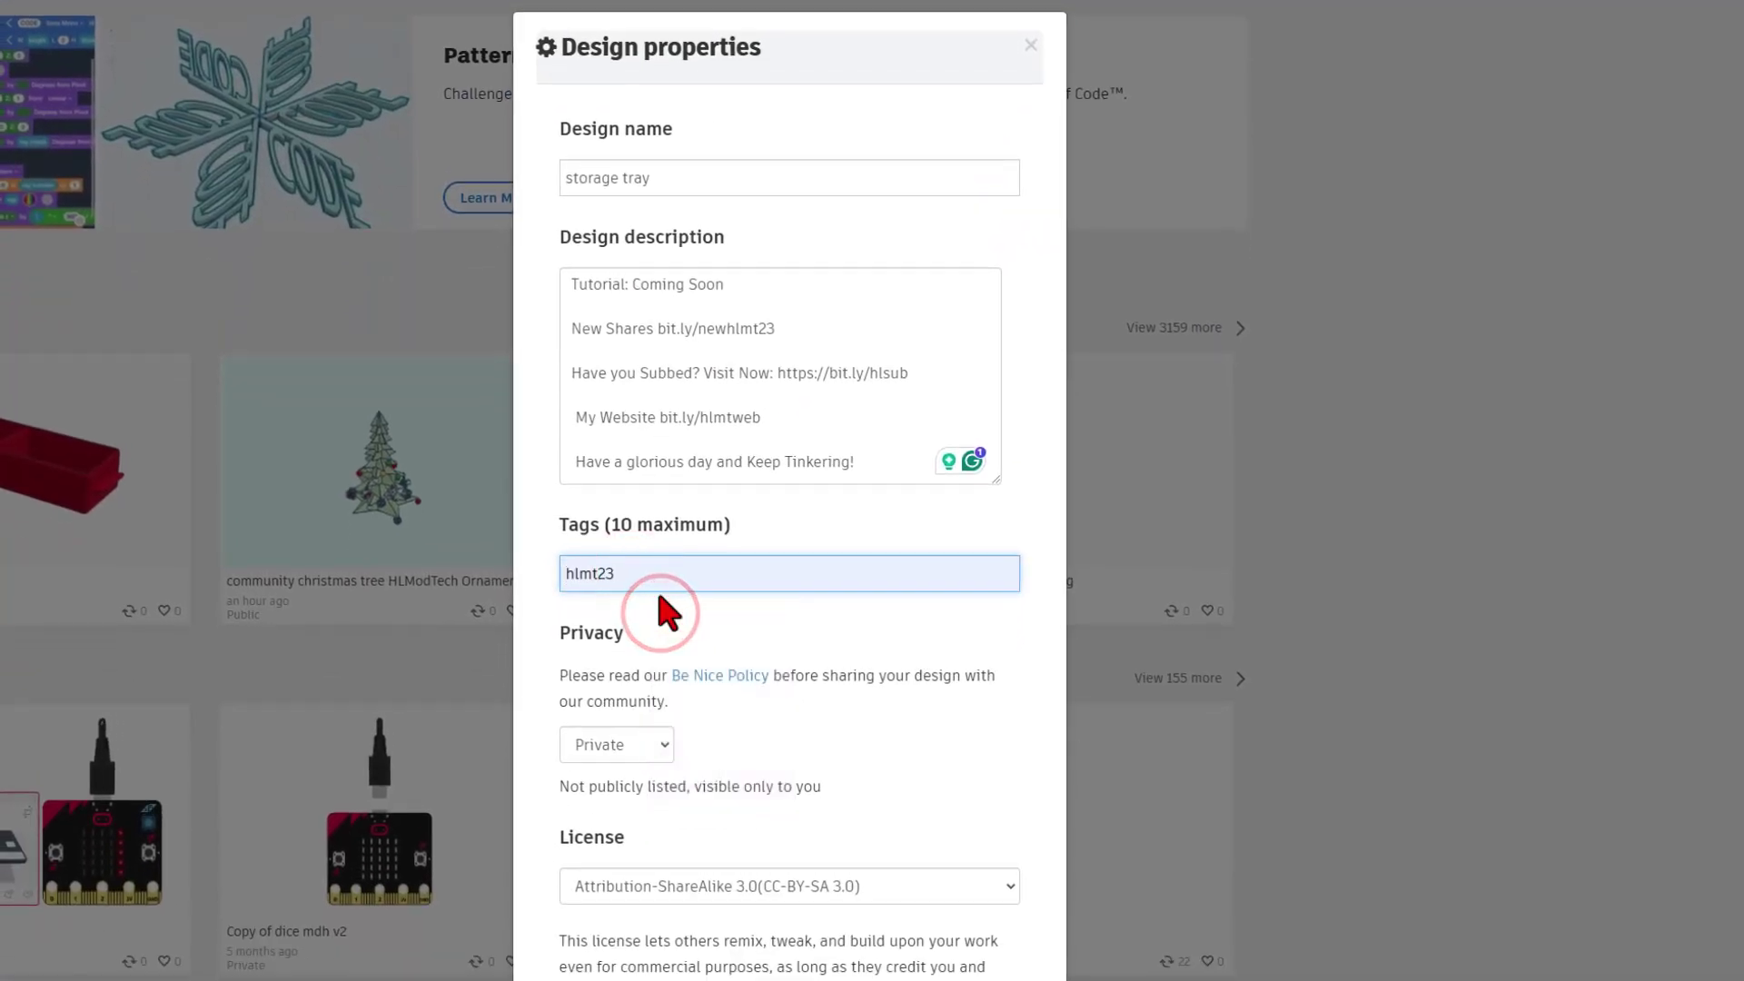
key(Return)
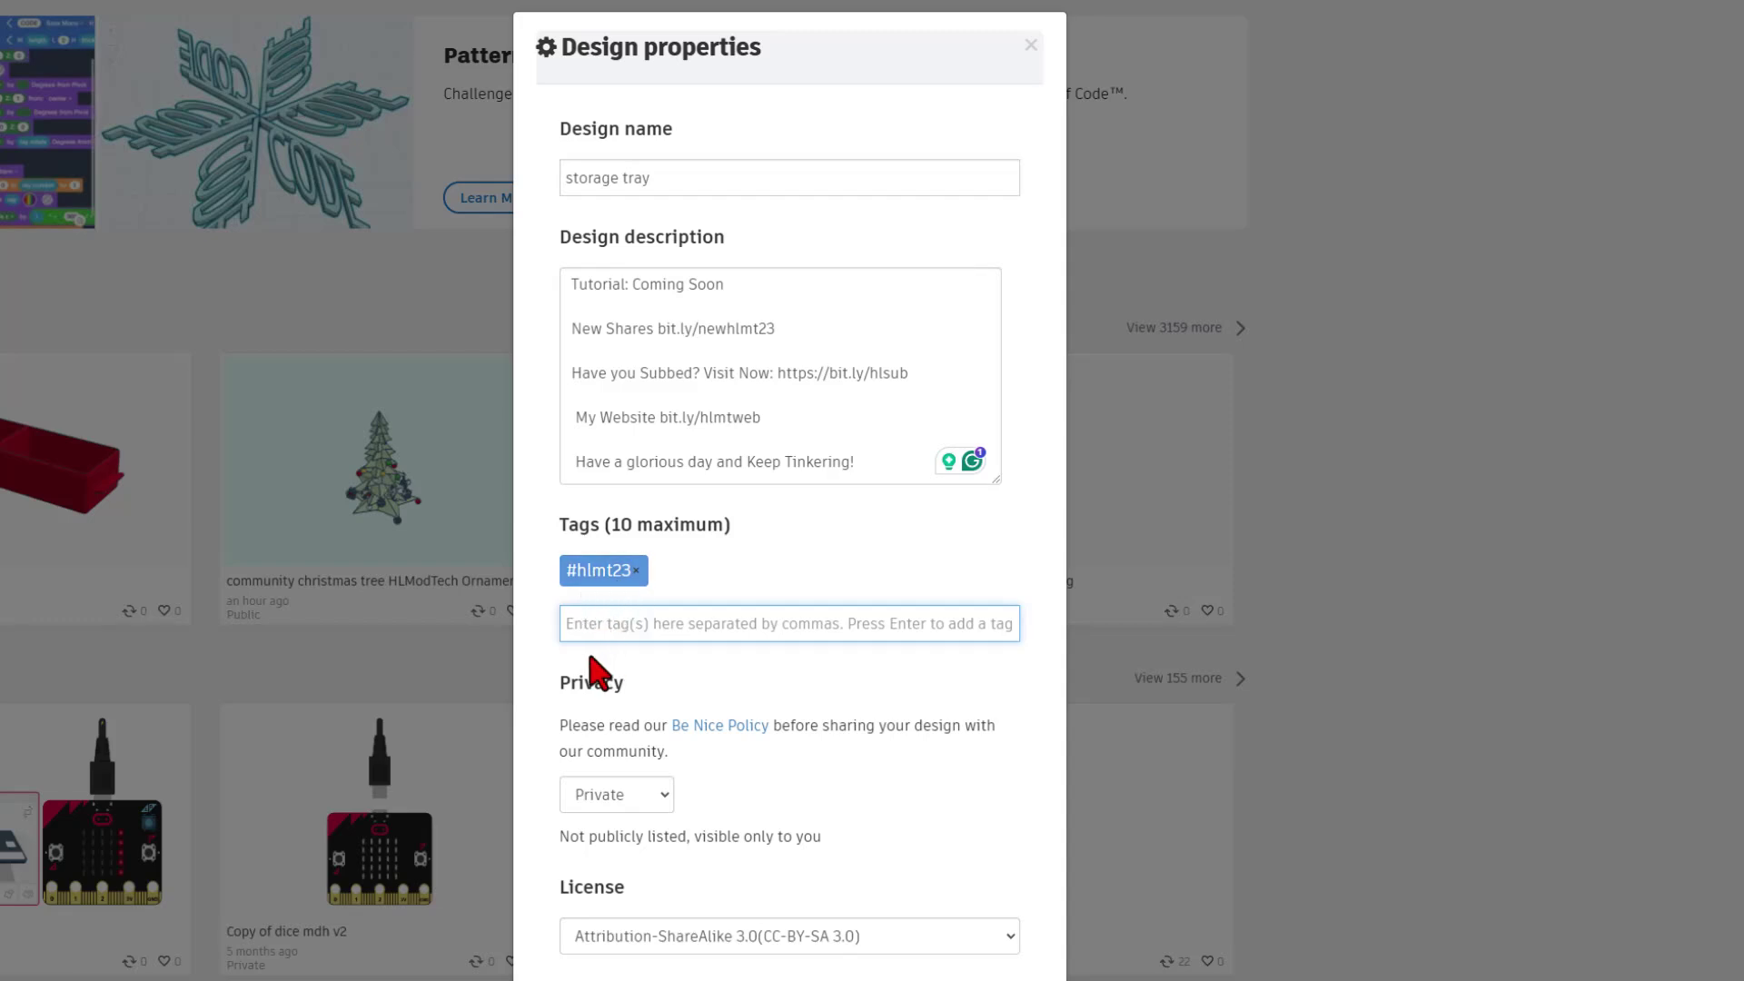
Step: Set privacy to Public and licence to Attribution-NoDerivs 3.0, then save the changes
scroll(631, 668, down, 2)
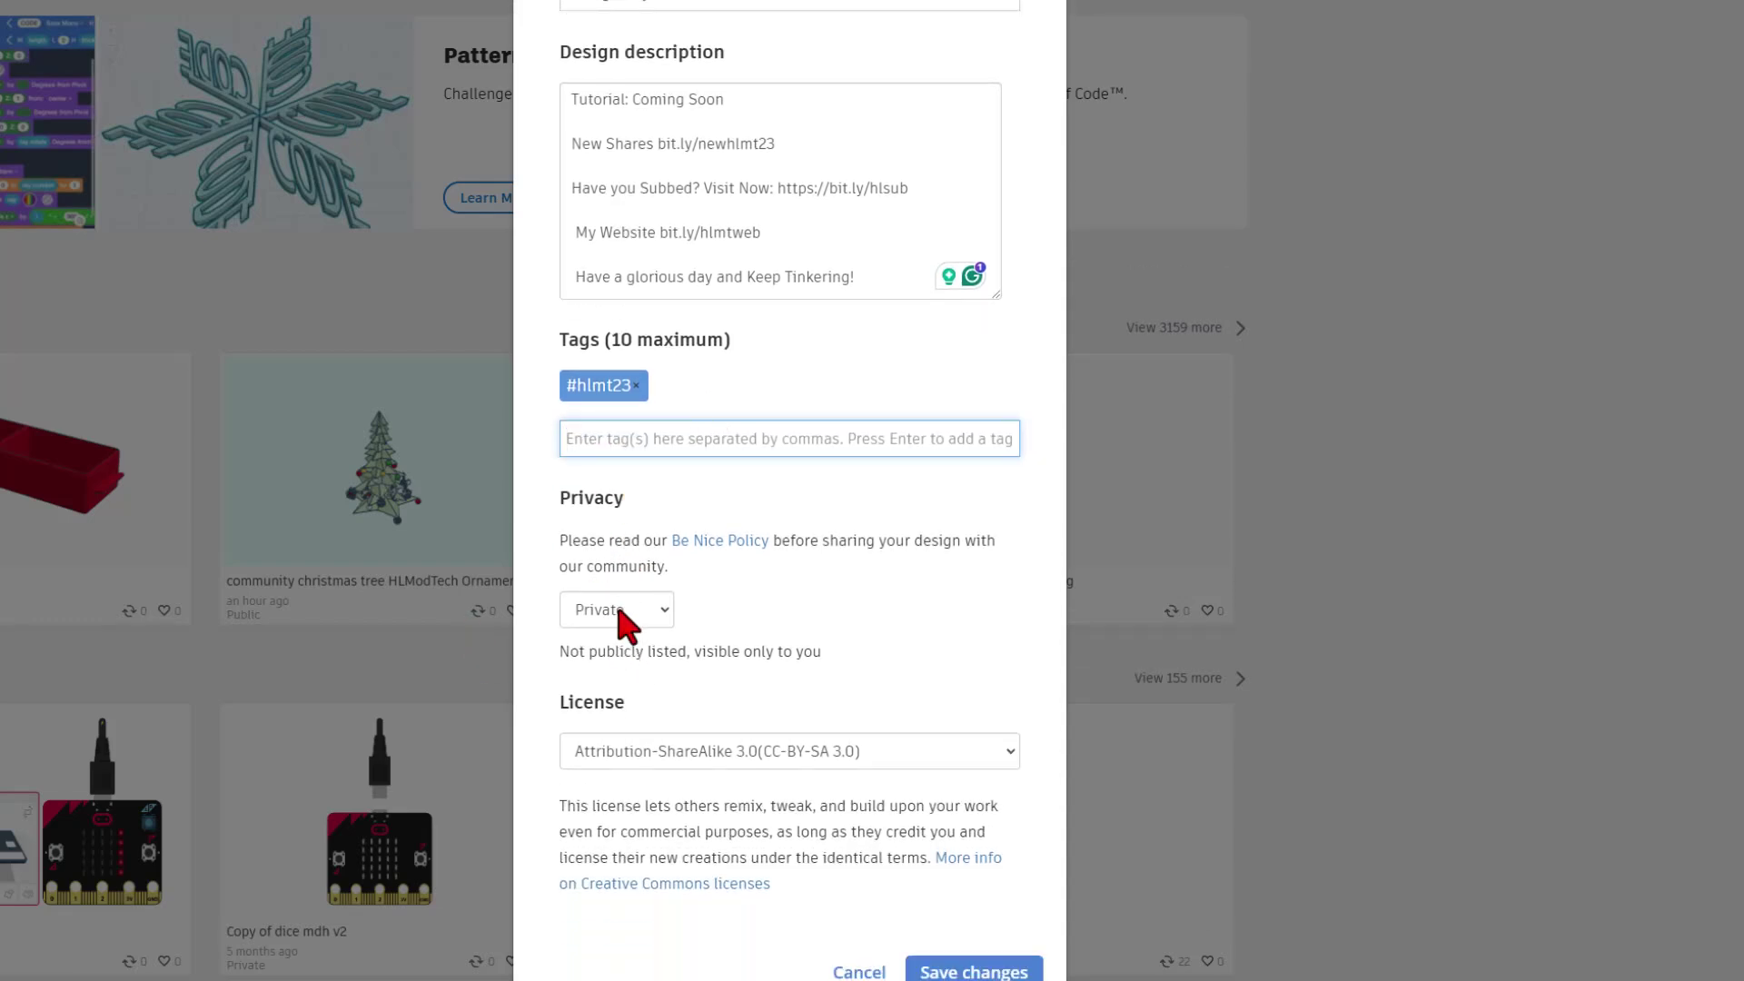
click(618, 610)
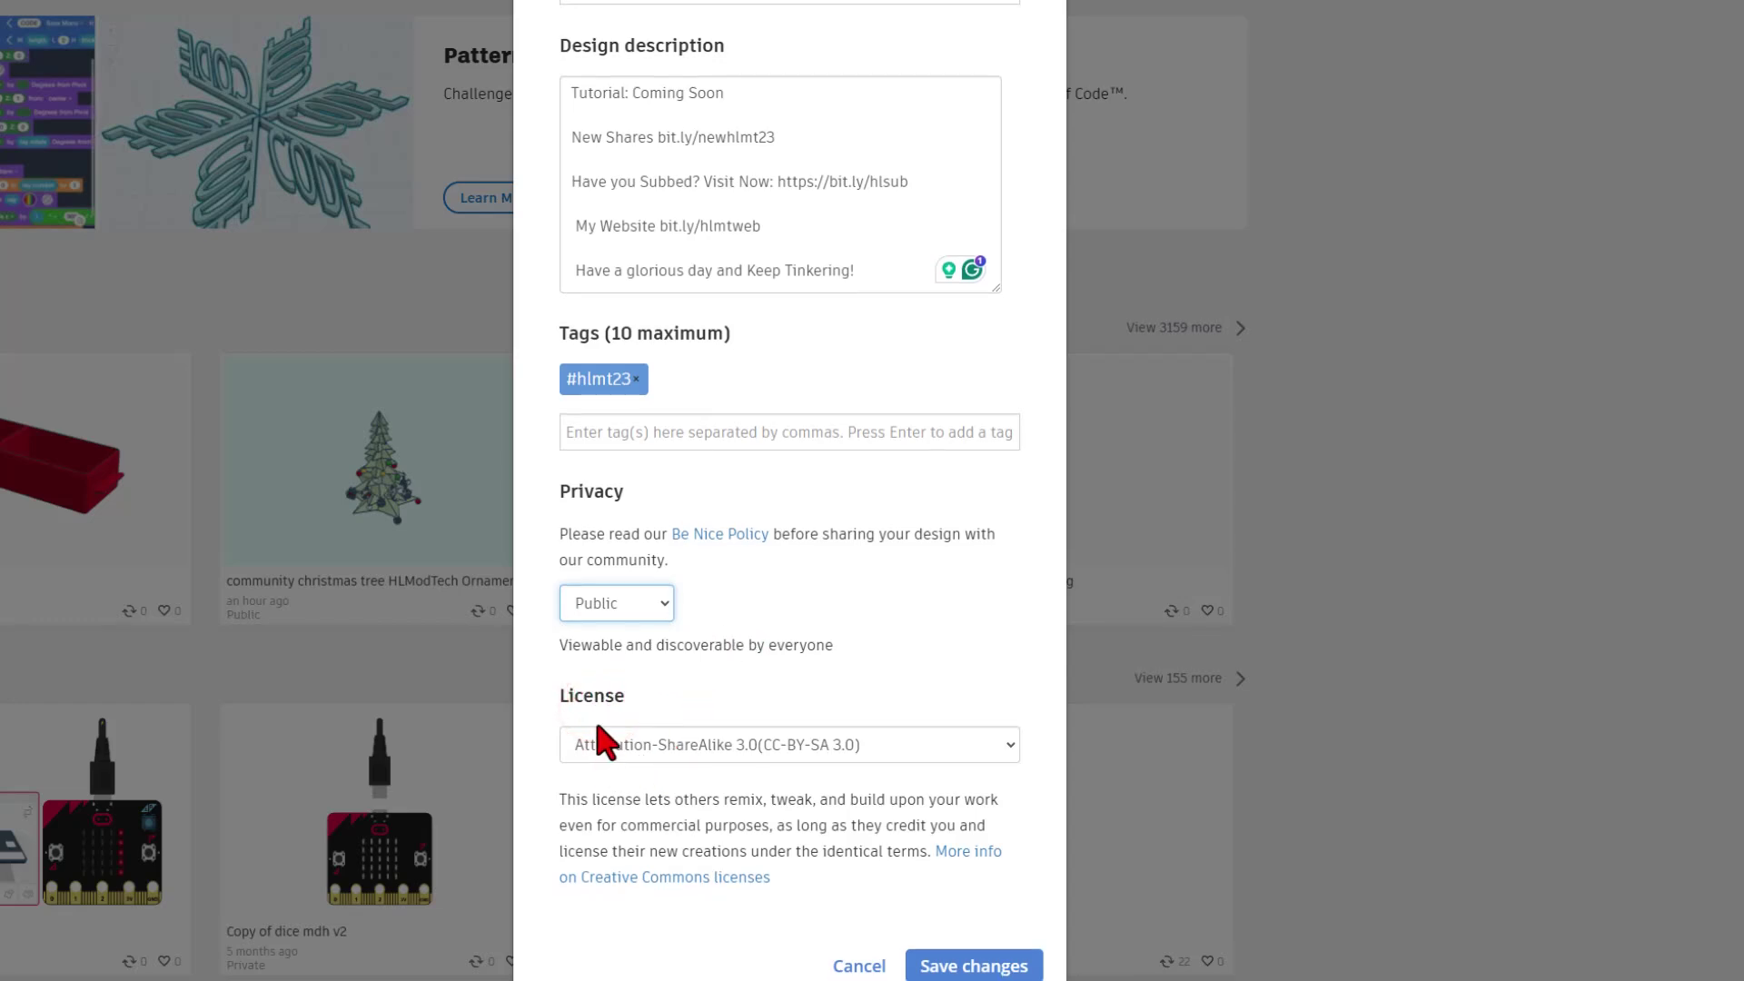
click(618, 747)
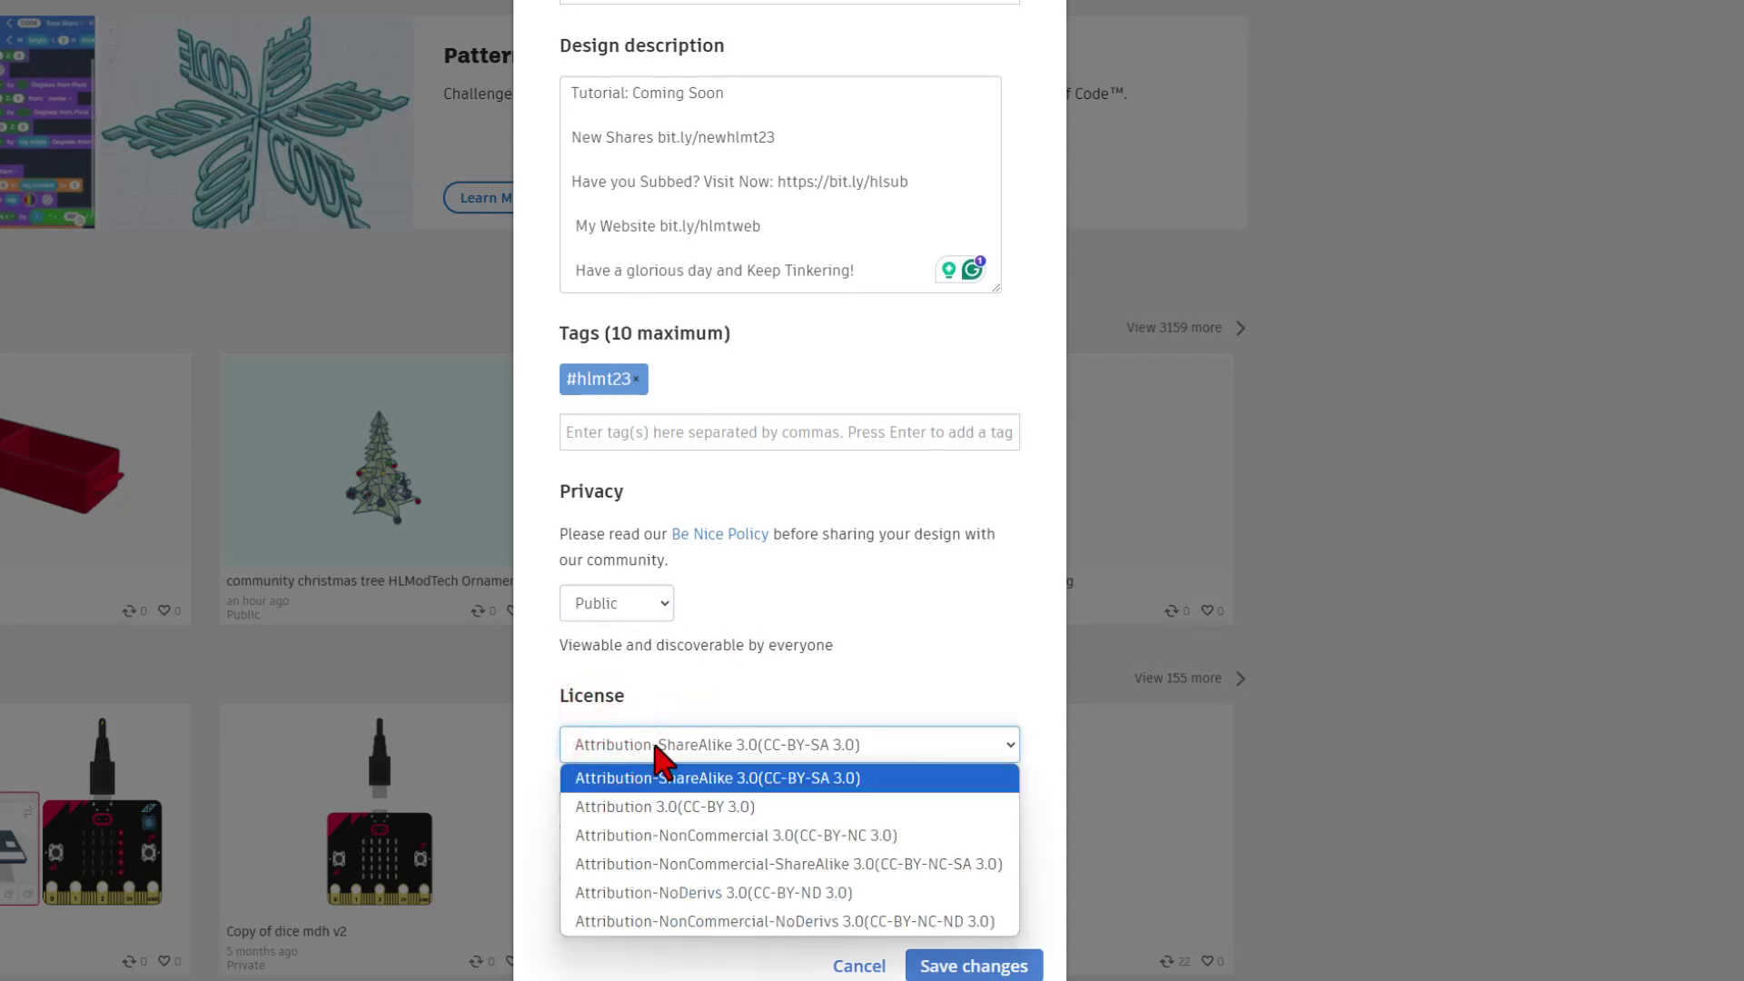
click(620, 899)
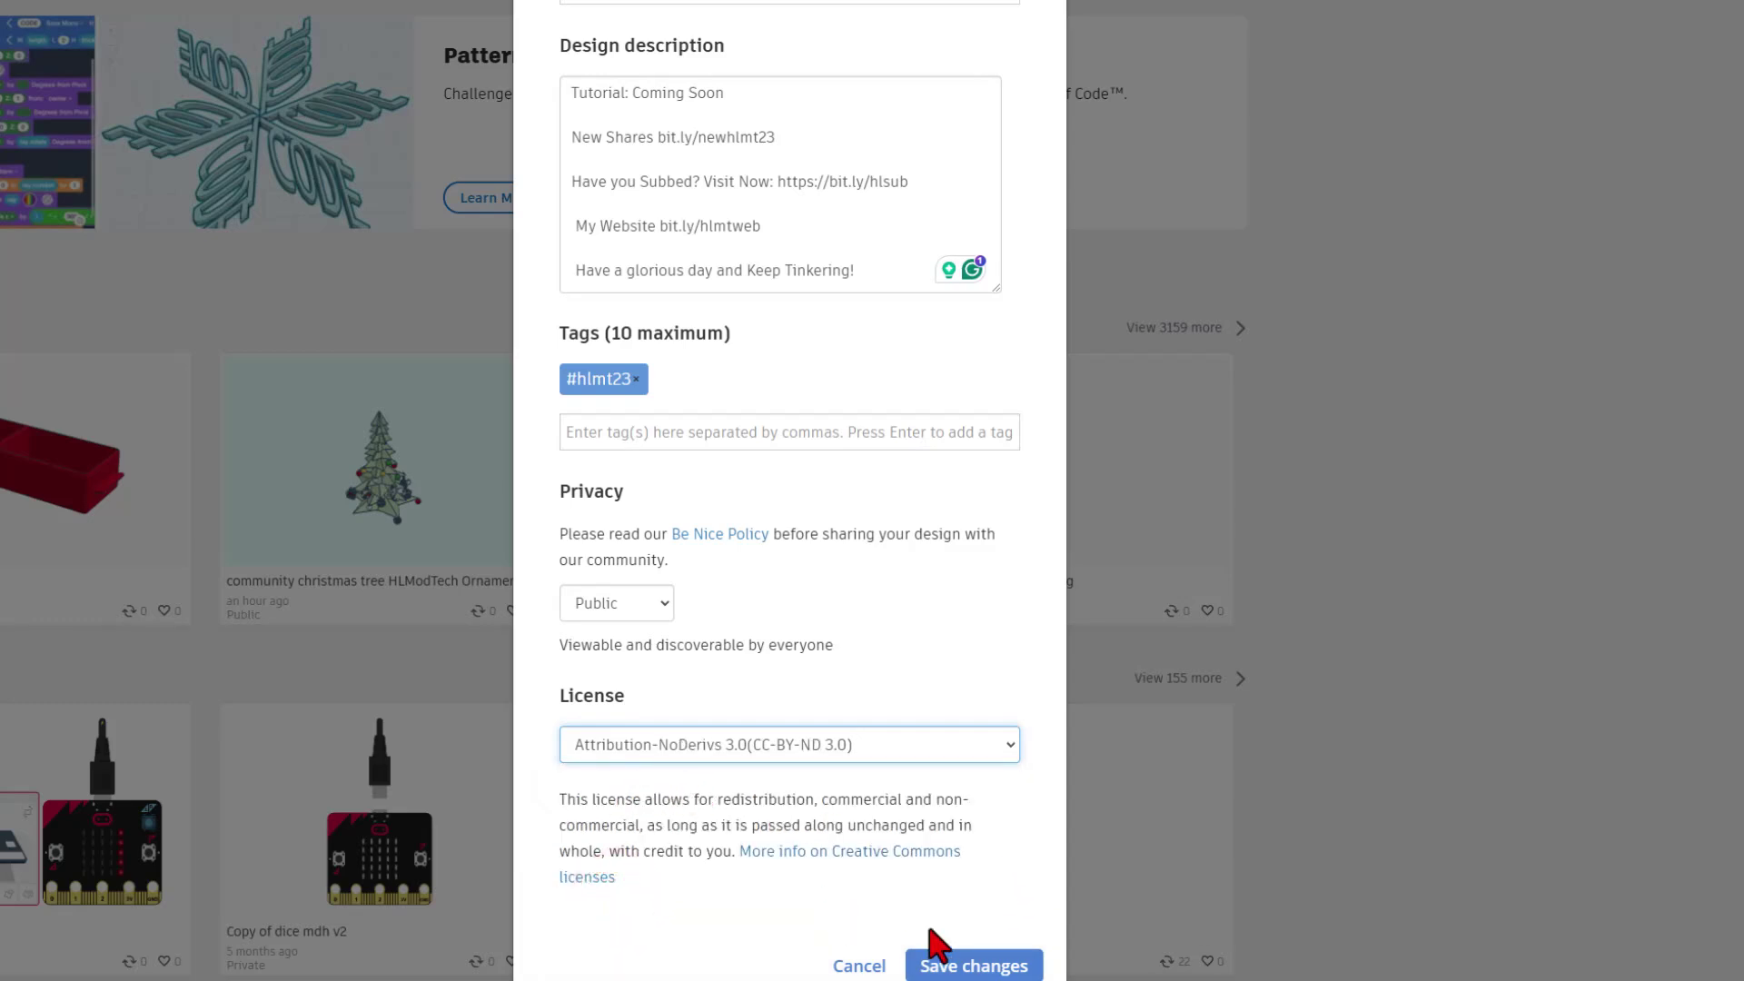
click(950, 965)
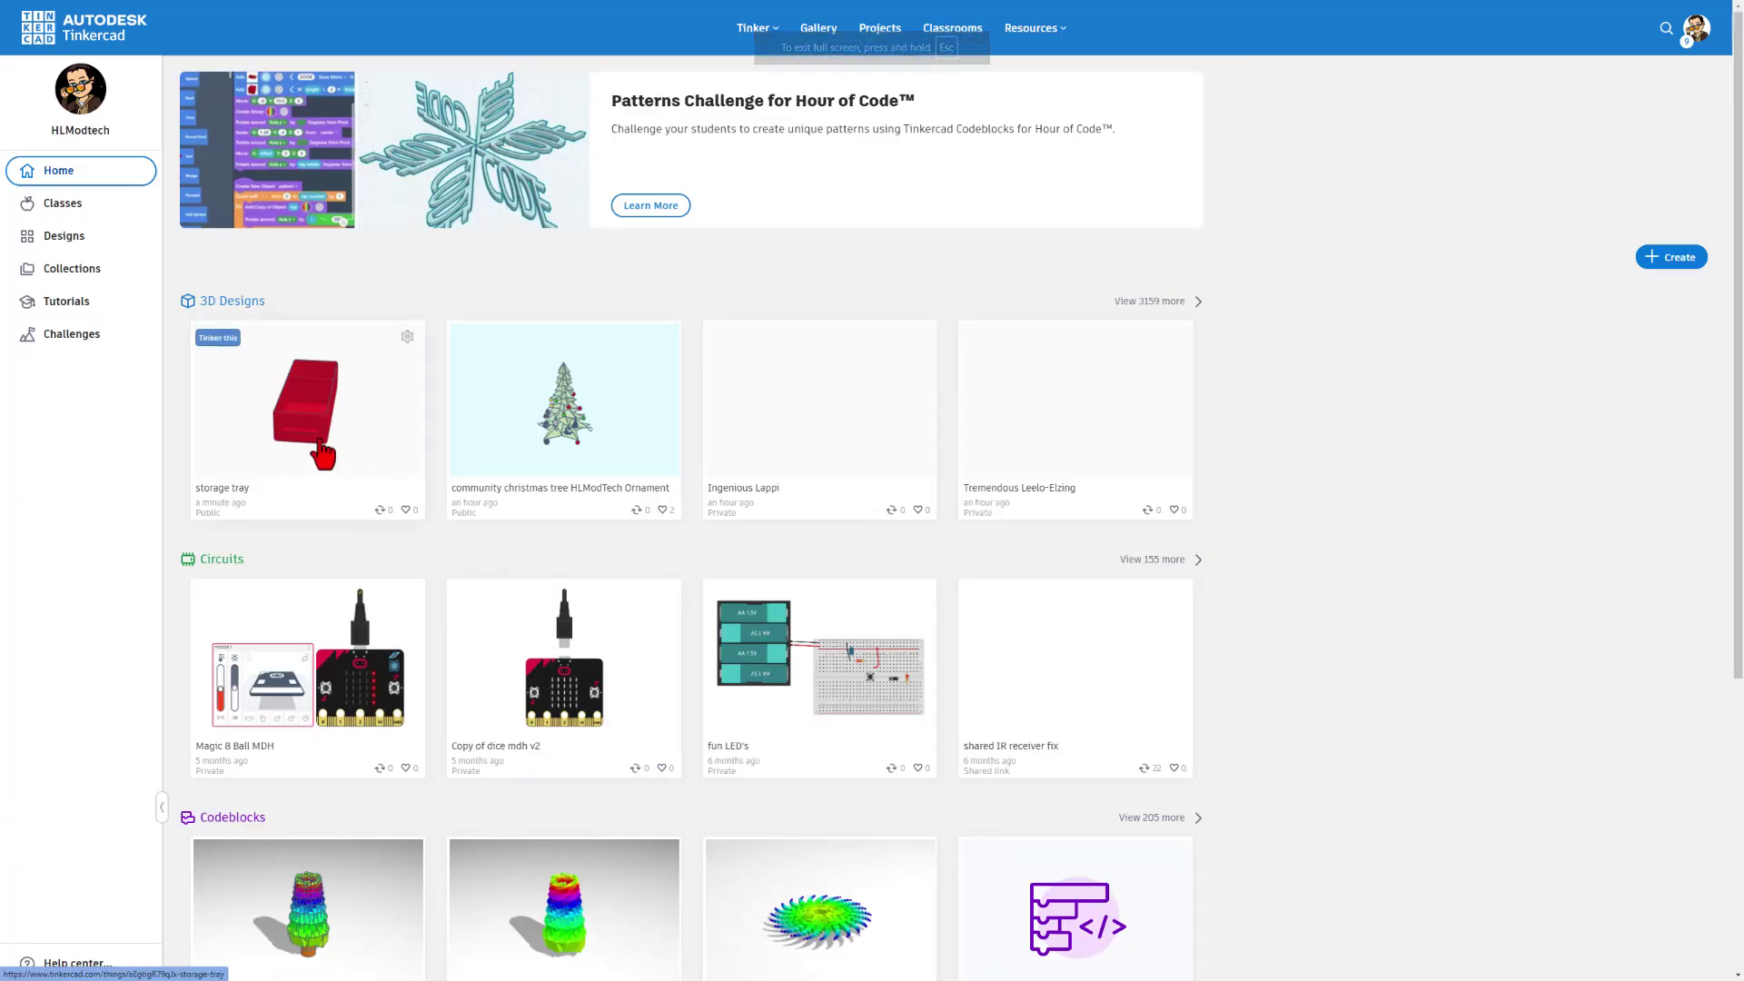
Step: Open the community Gallery and view the Wavy Piano design and its reaction choices
click(817, 28)
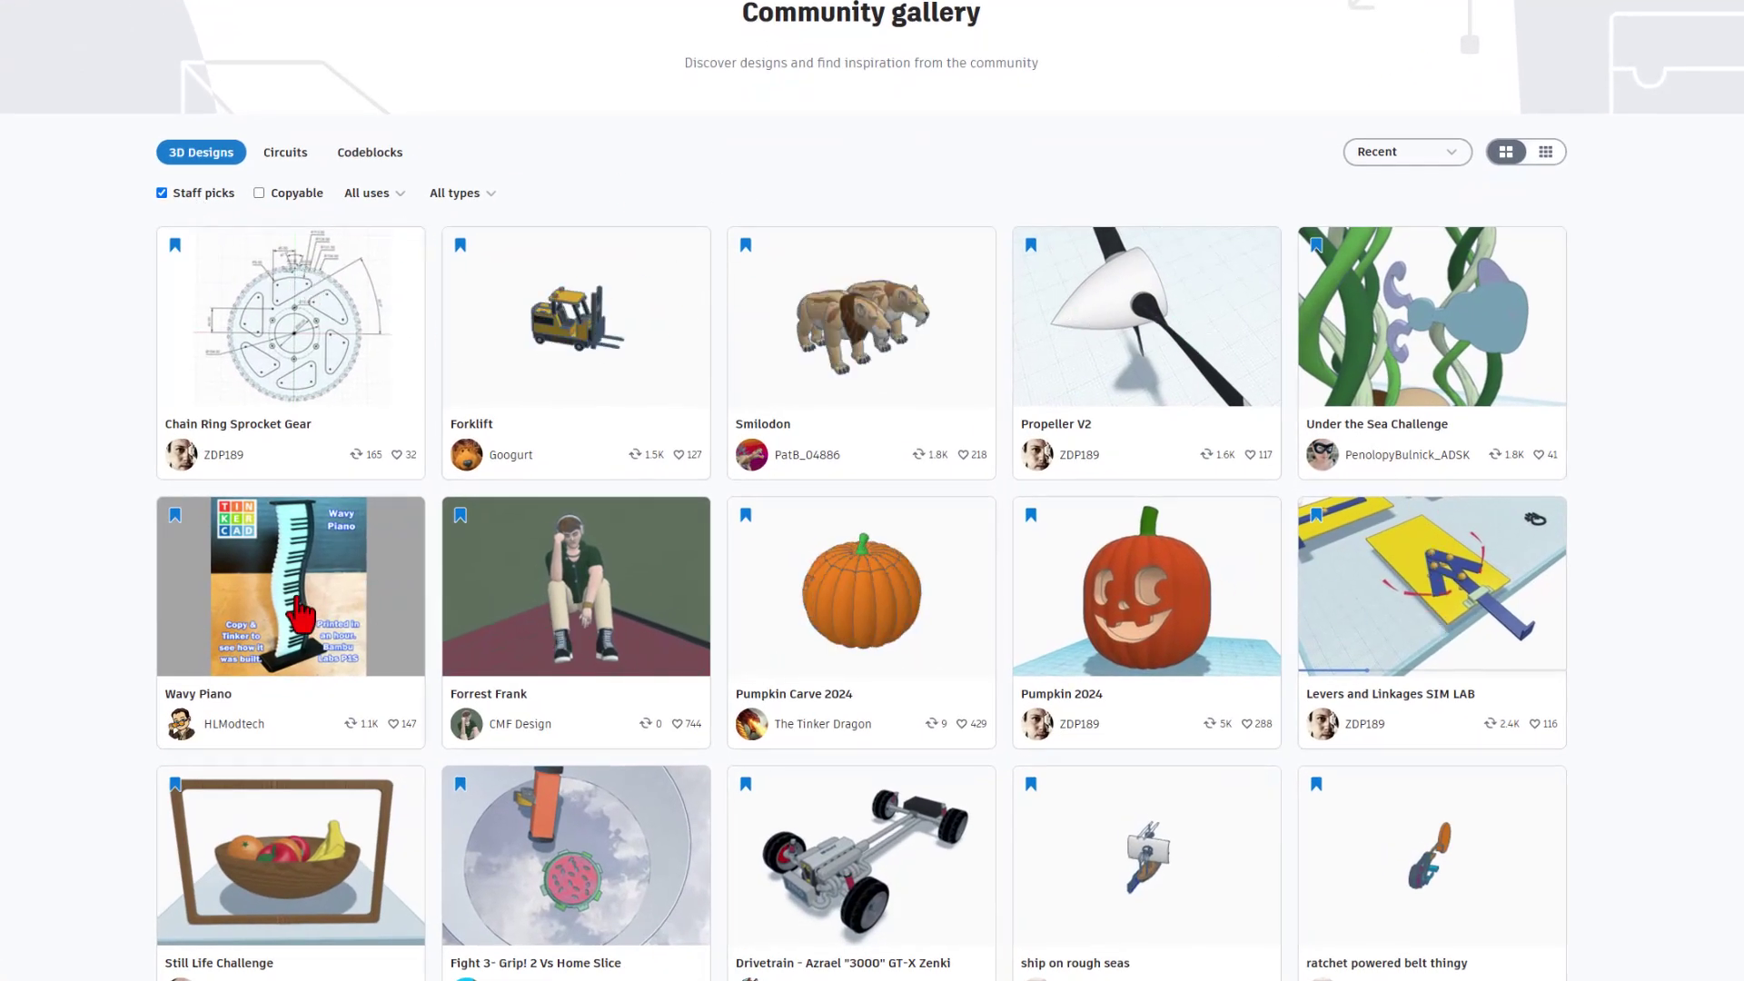
click(274, 586)
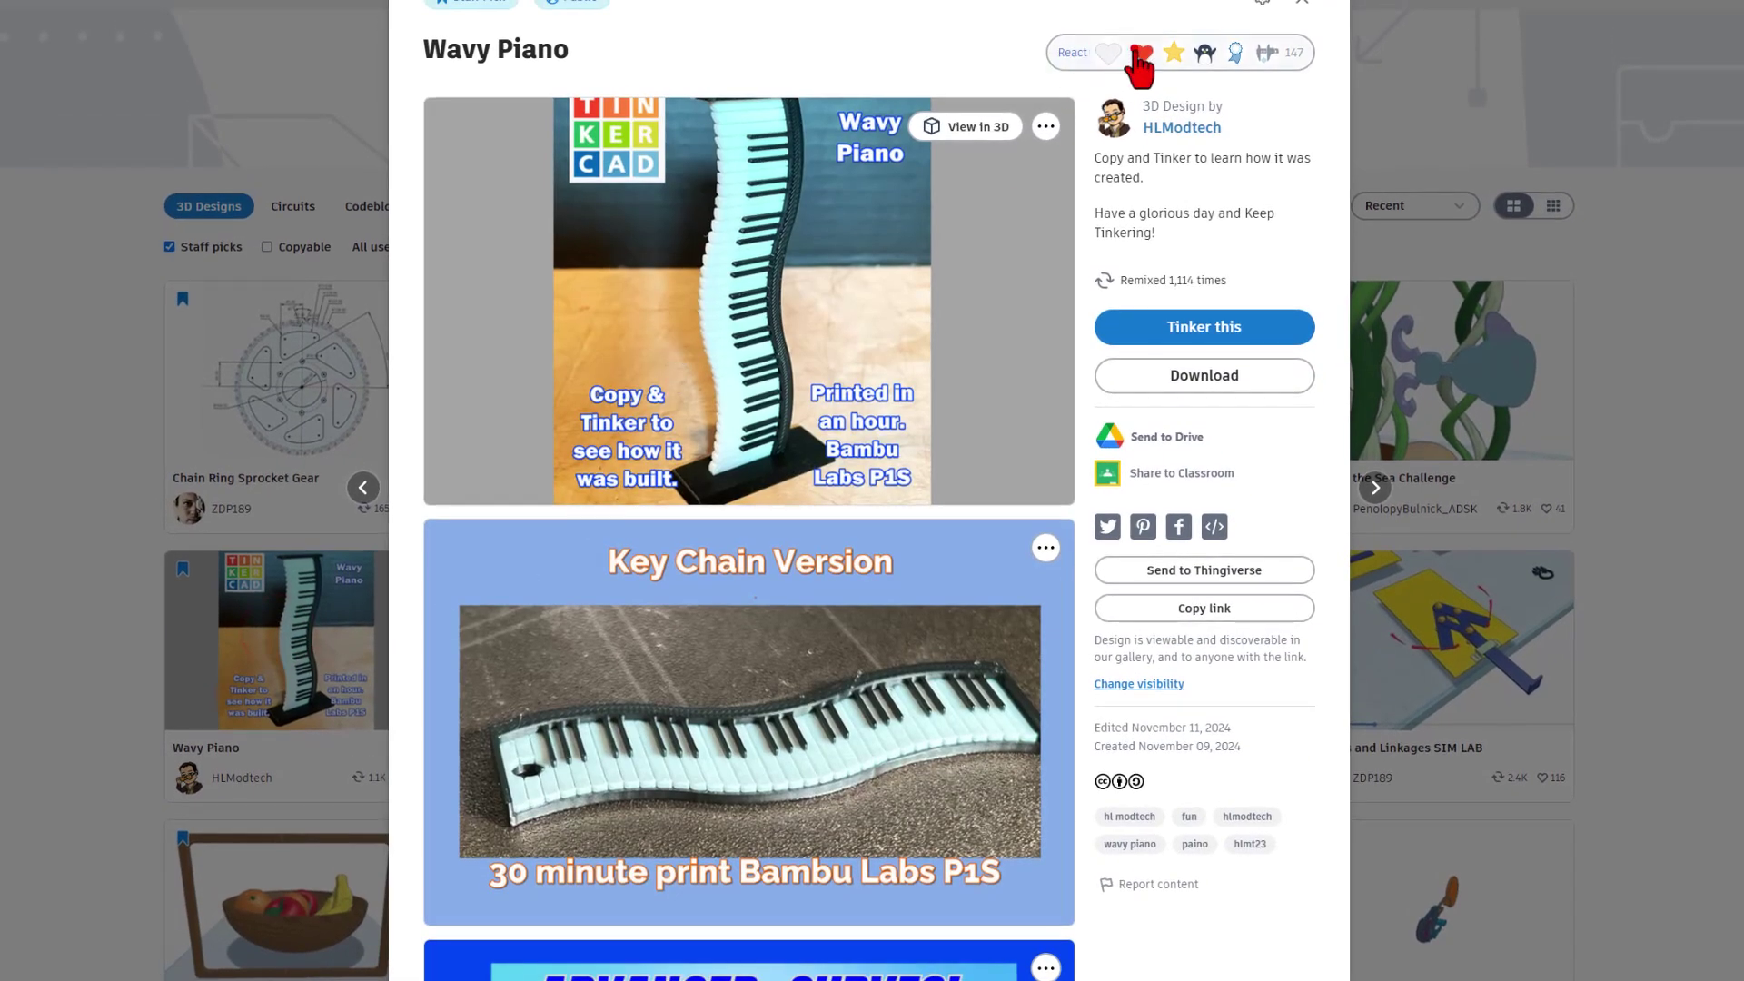
click(1135, 56)
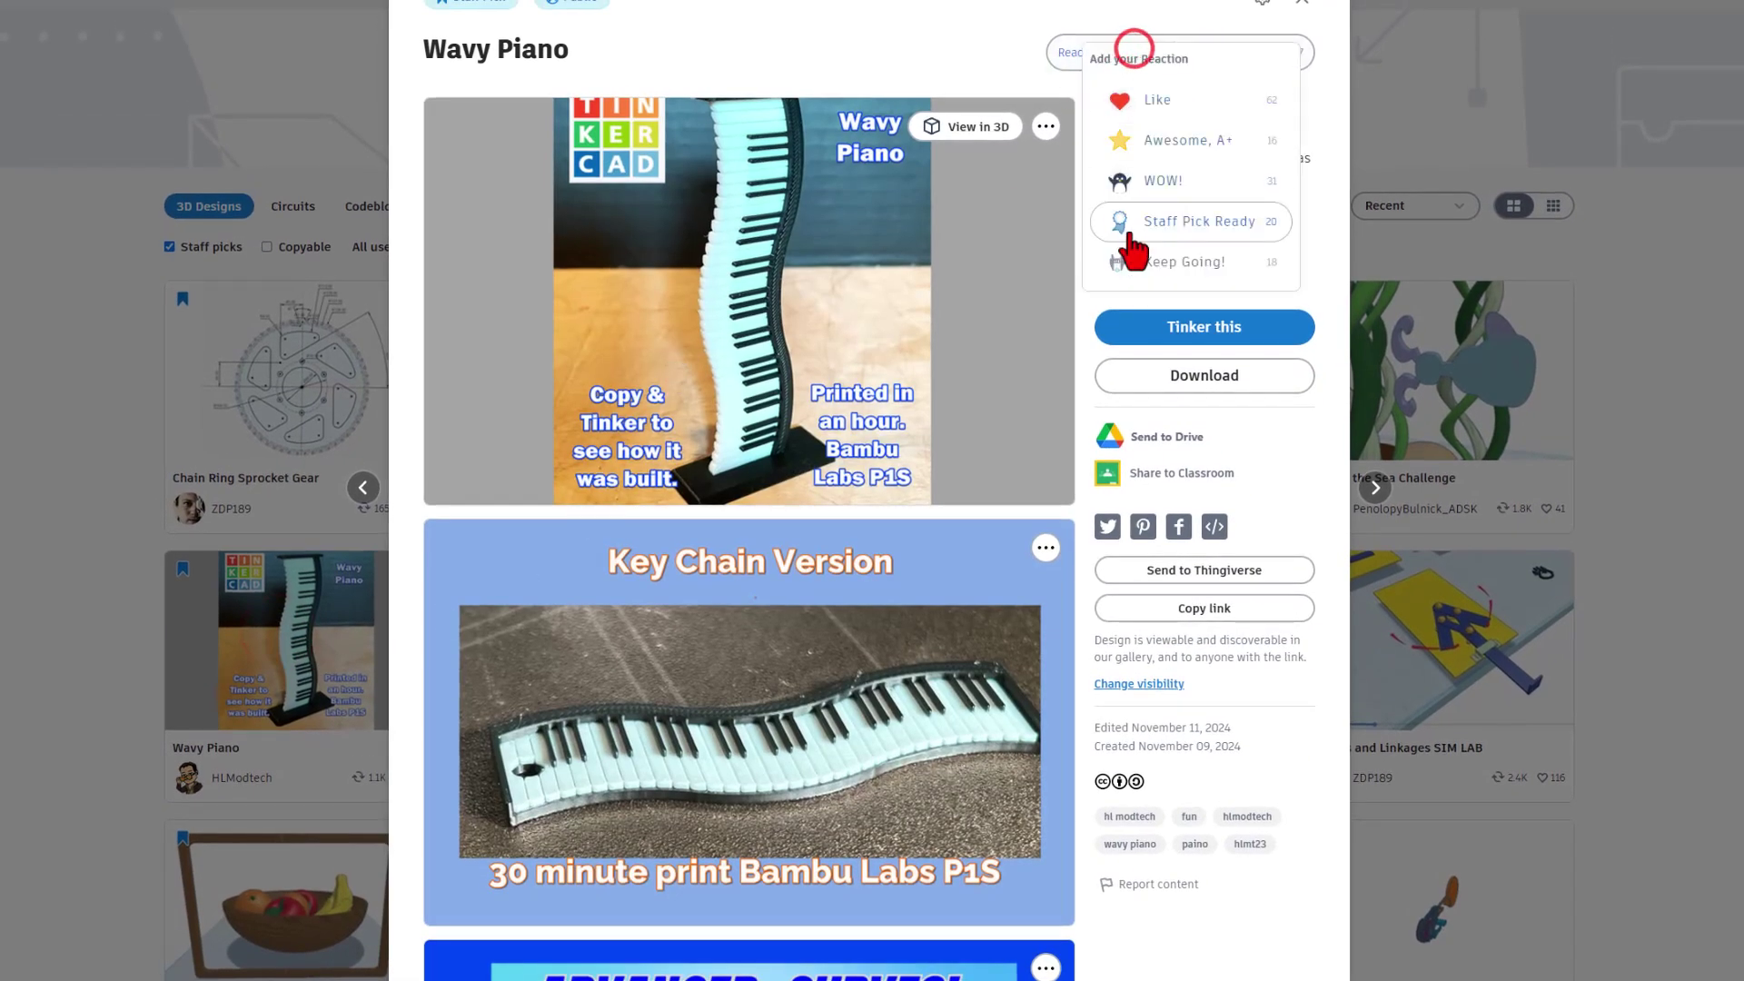
click(972, 56)
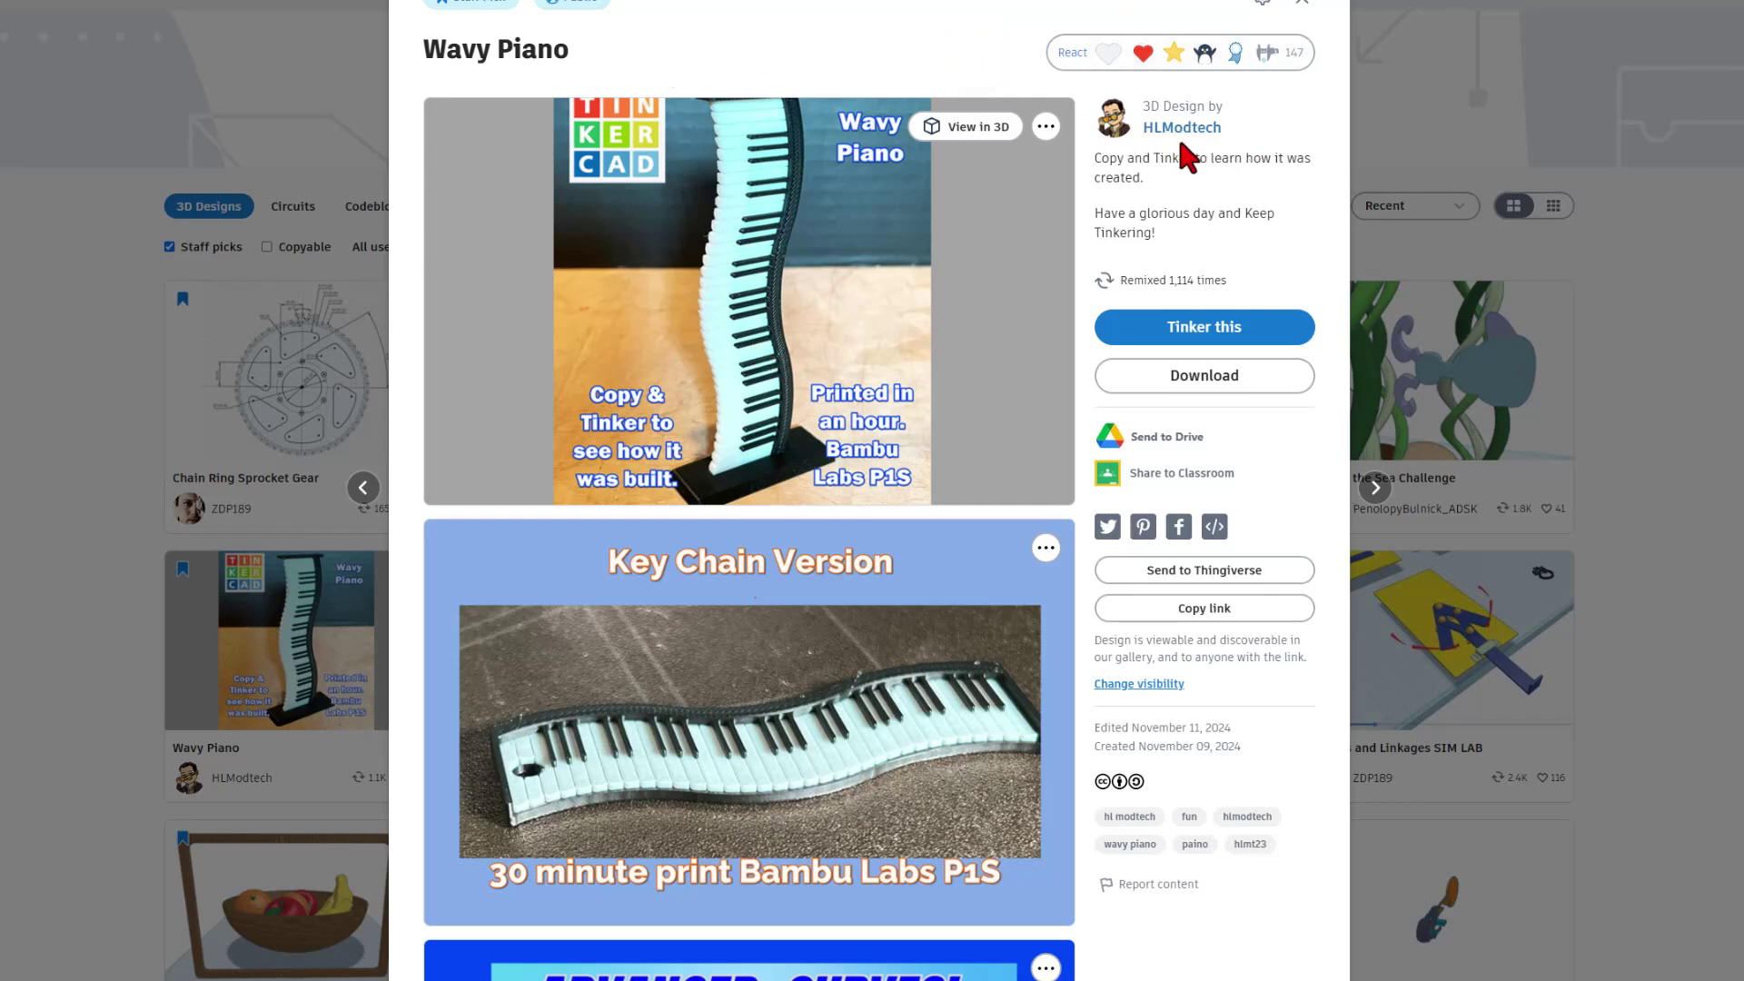
click(1393, 162)
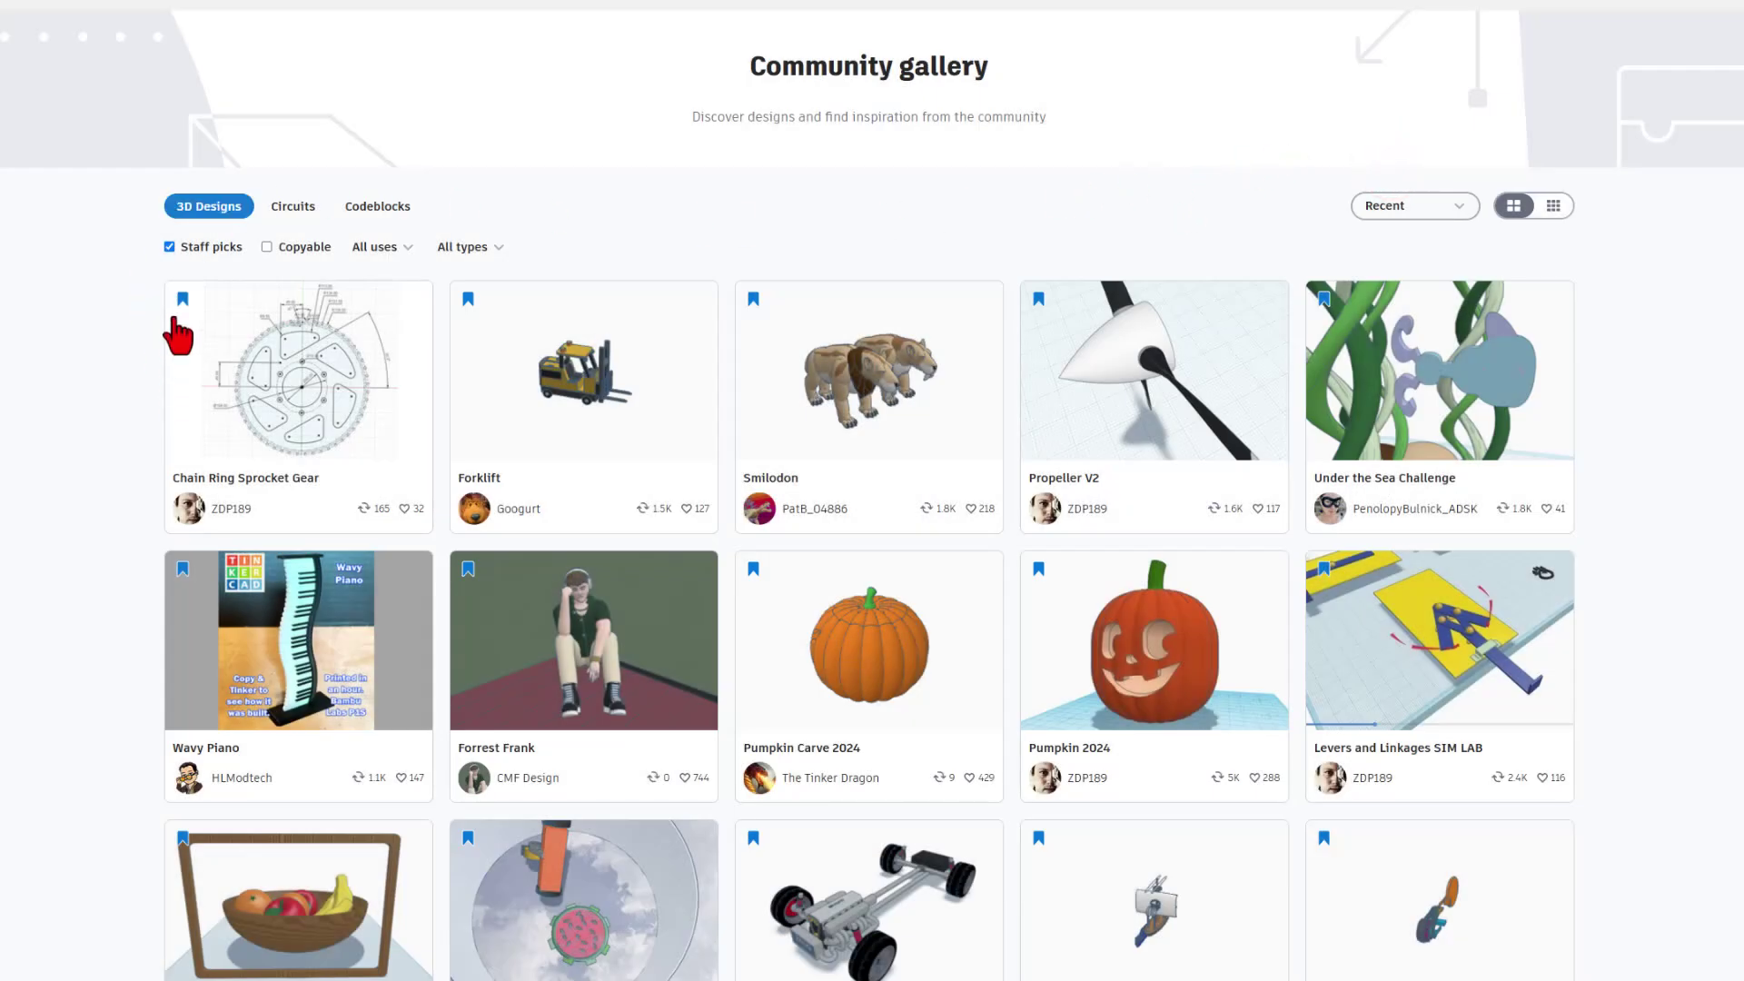
Step: Show all recent designs as small thumbnails and check the storage tray's gallery page
click(169, 247)
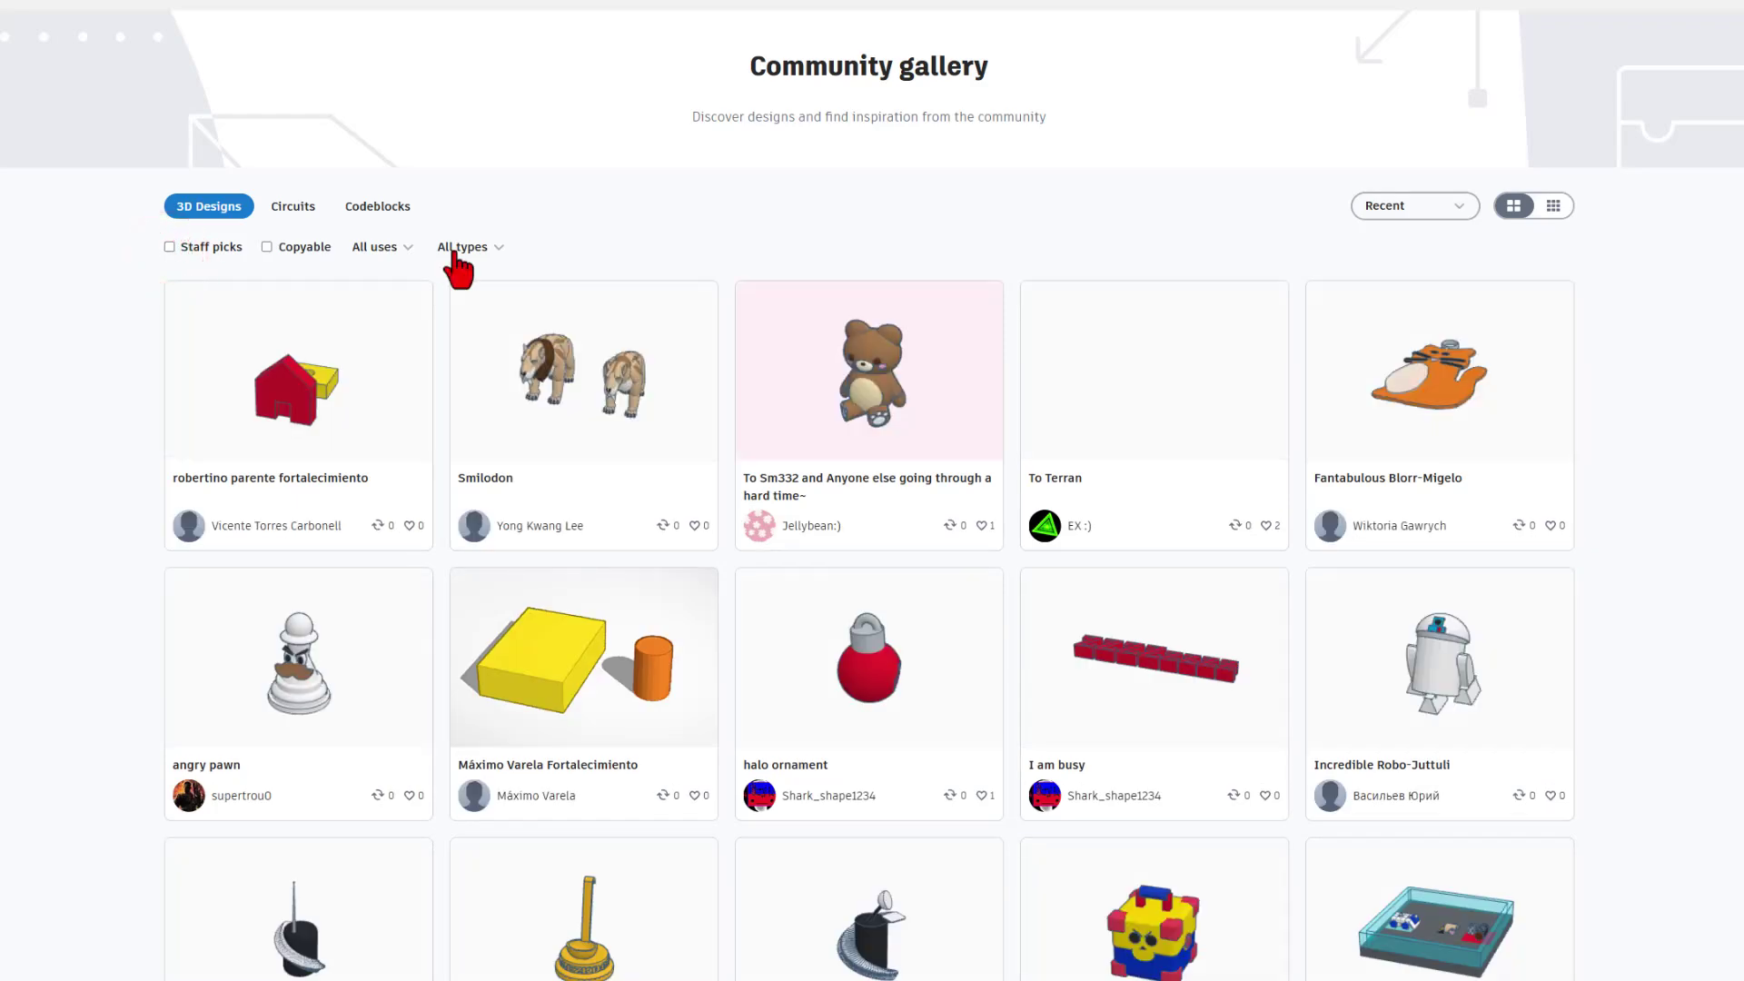
click(1553, 207)
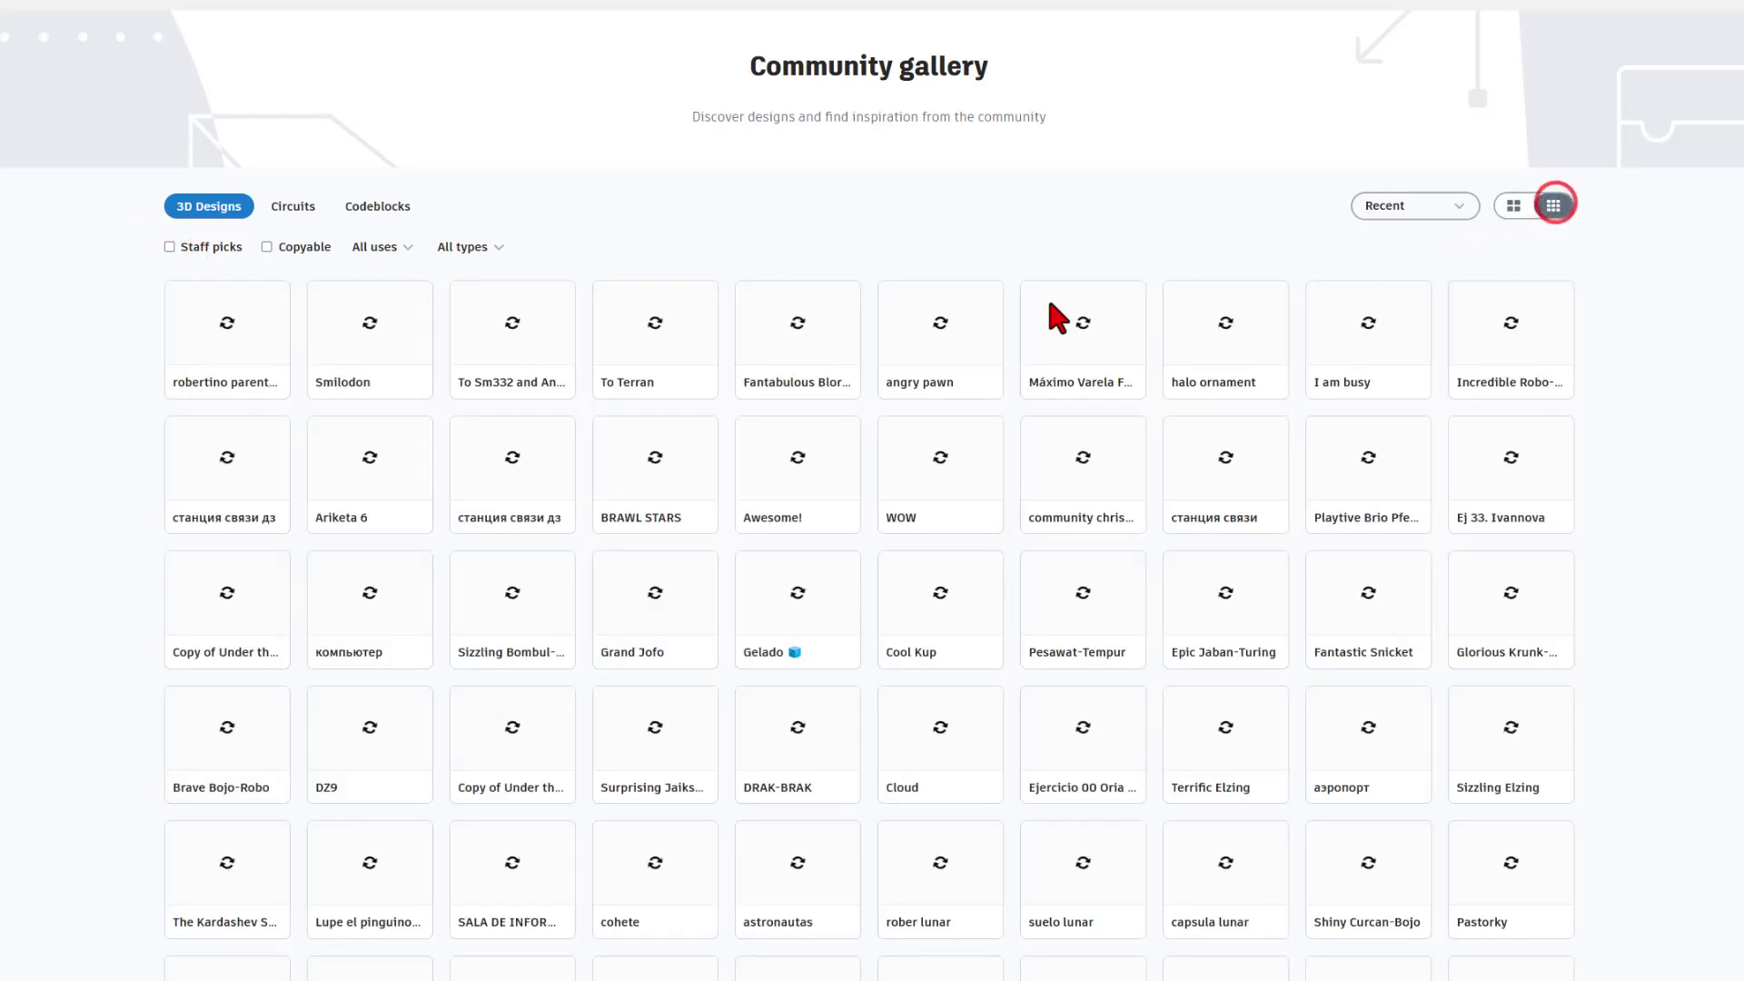
click(363, 350)
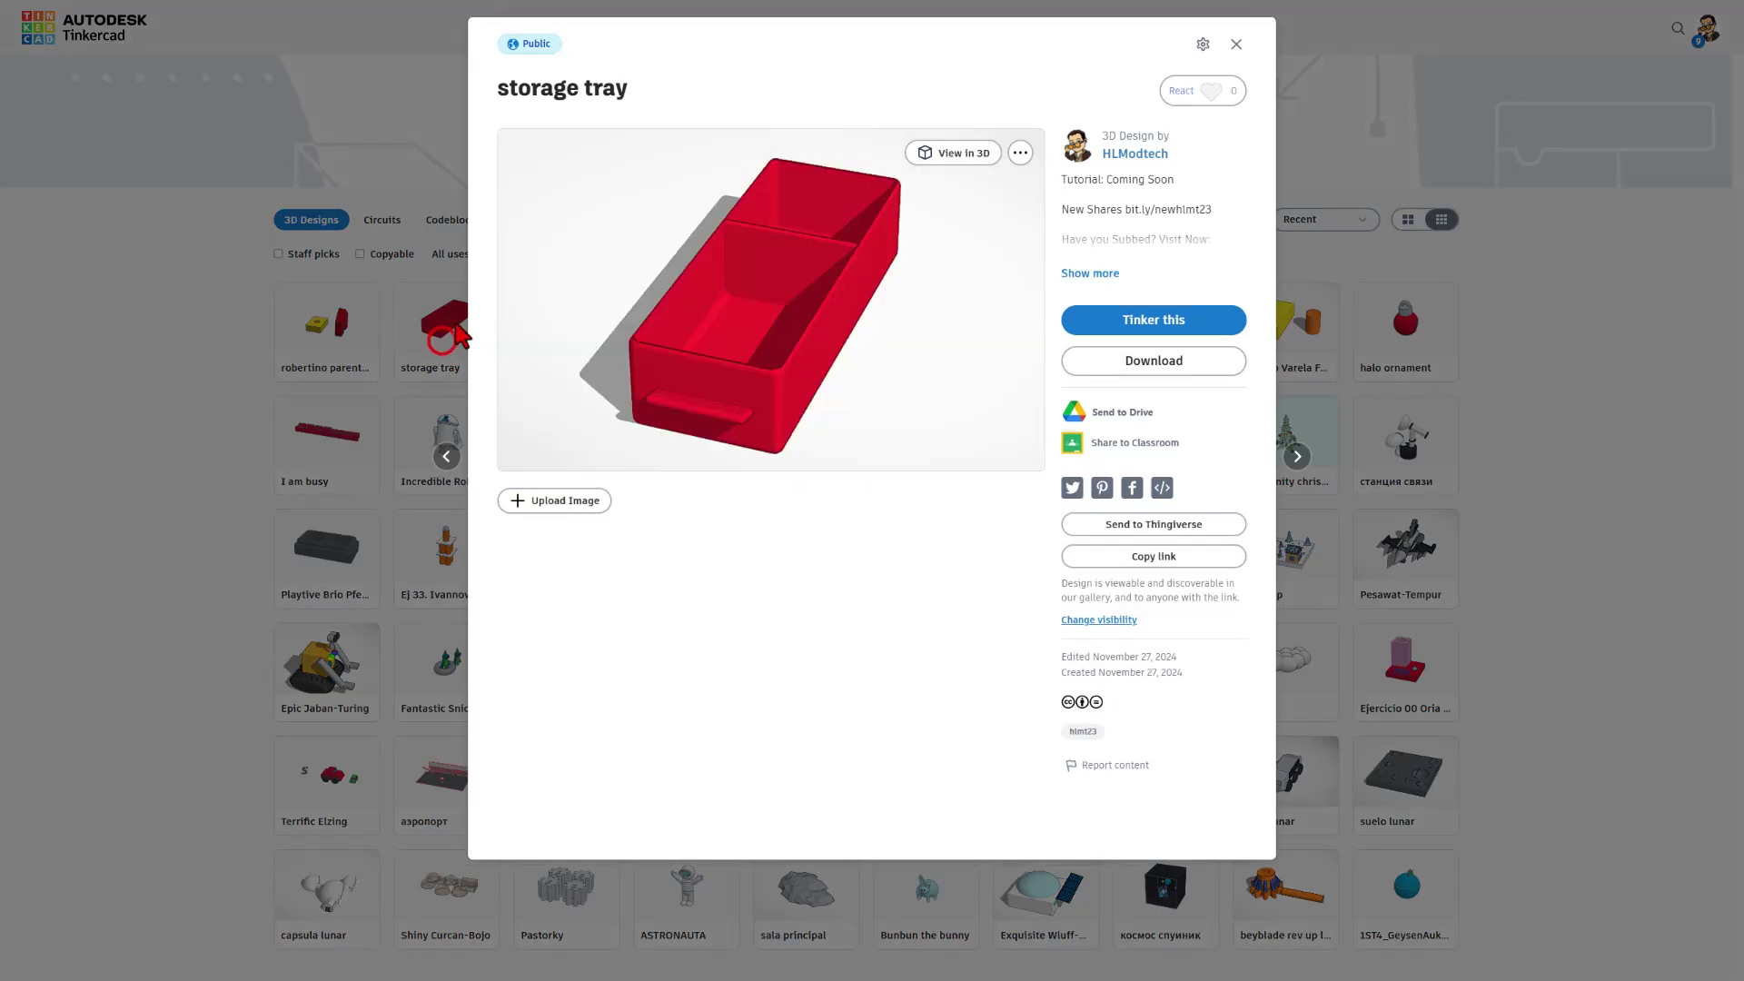
click(1635, 240)
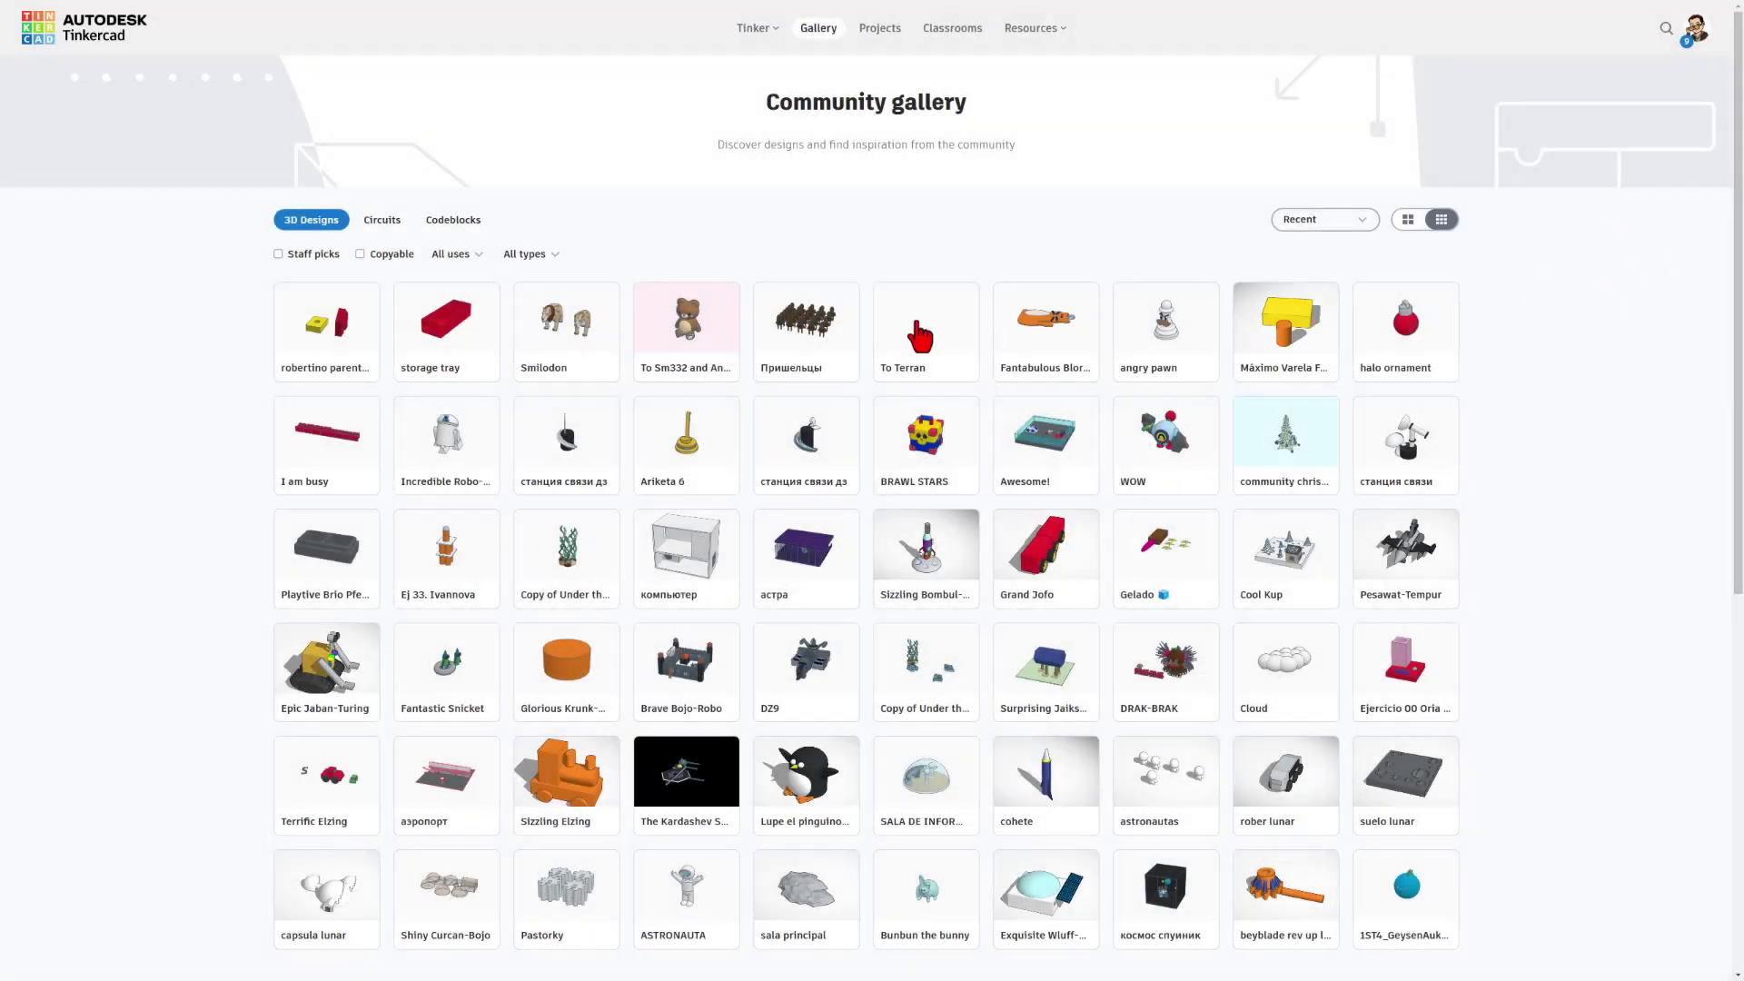
Step: Give star reactions to the Fantabulous Blorr-Migelo and robot designs
click(1034, 325)
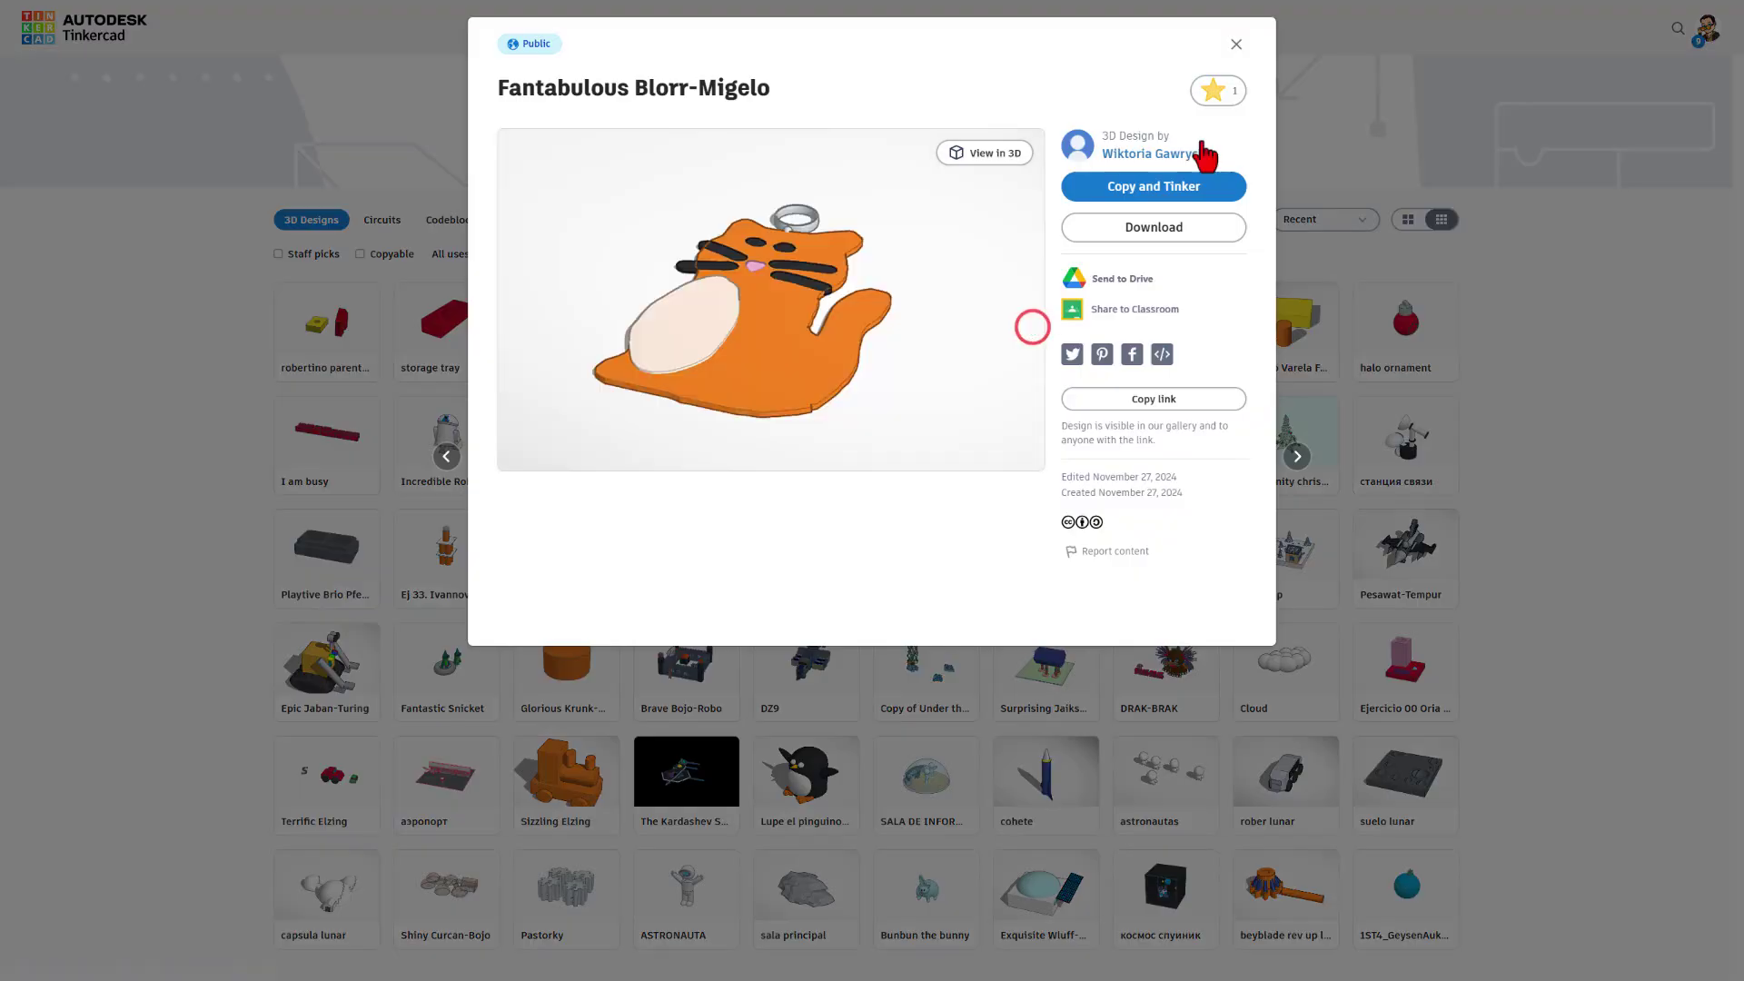
click(1243, 95)
click(1181, 162)
click(1326, 158)
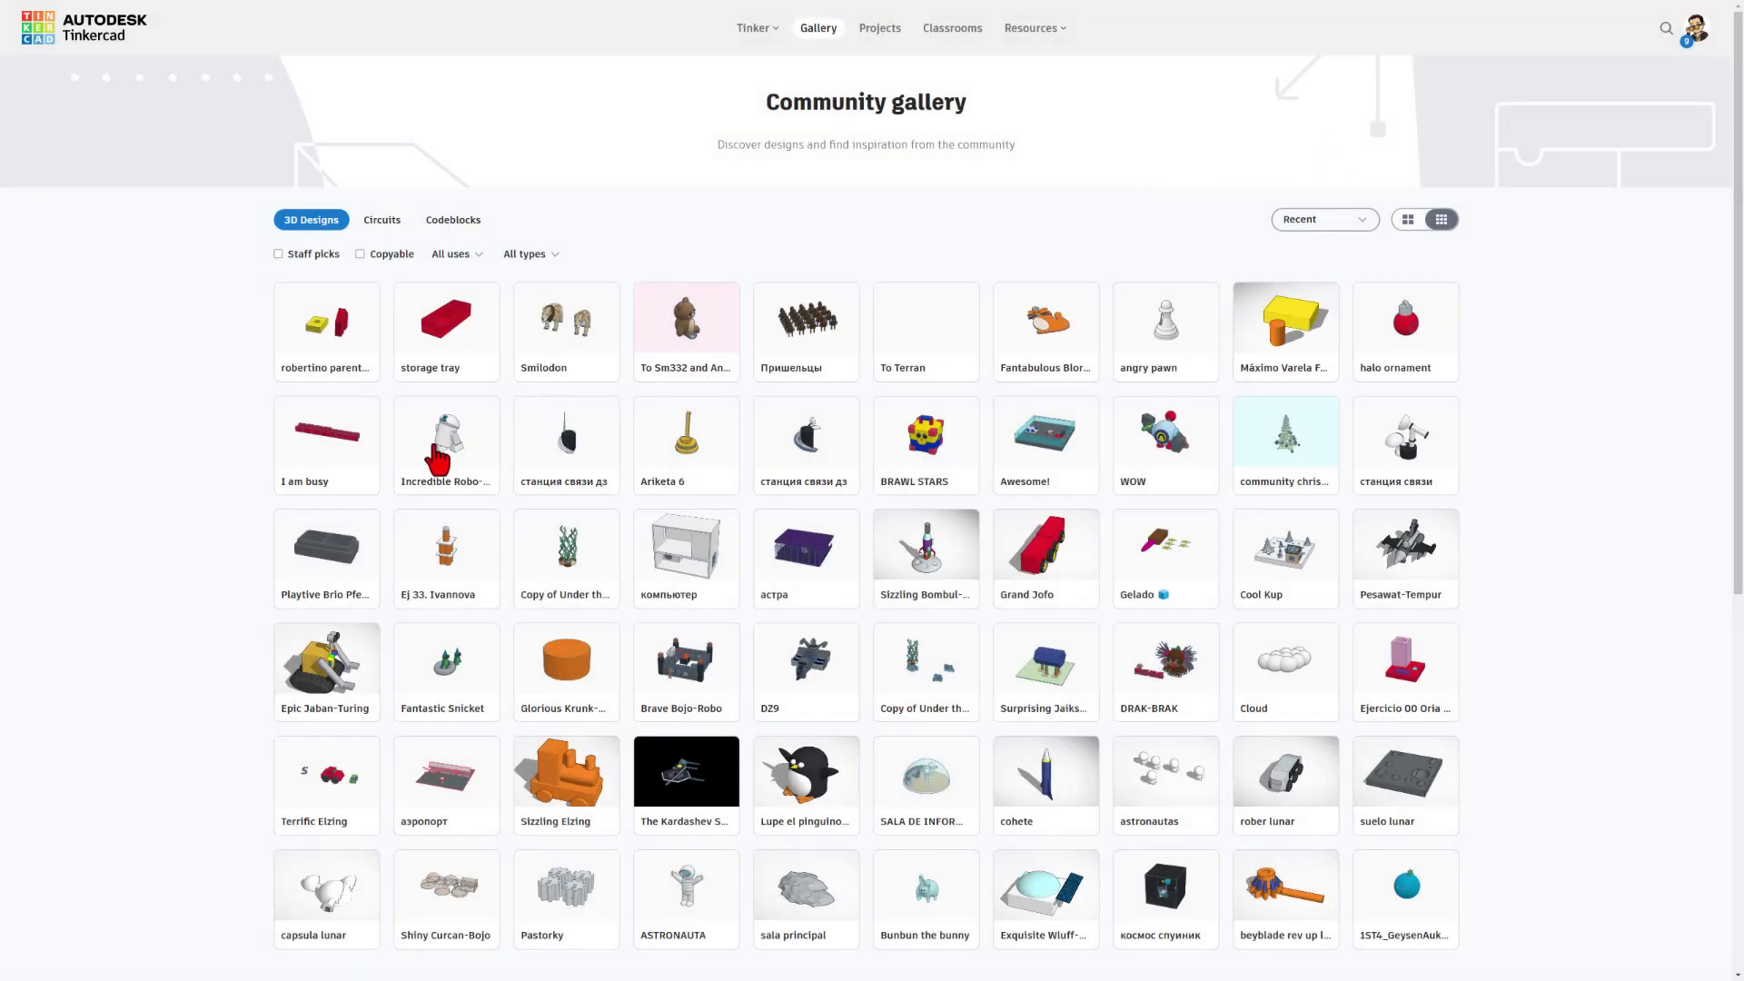
click(463, 433)
click(1209, 90)
click(1149, 161)
click(1308, 144)
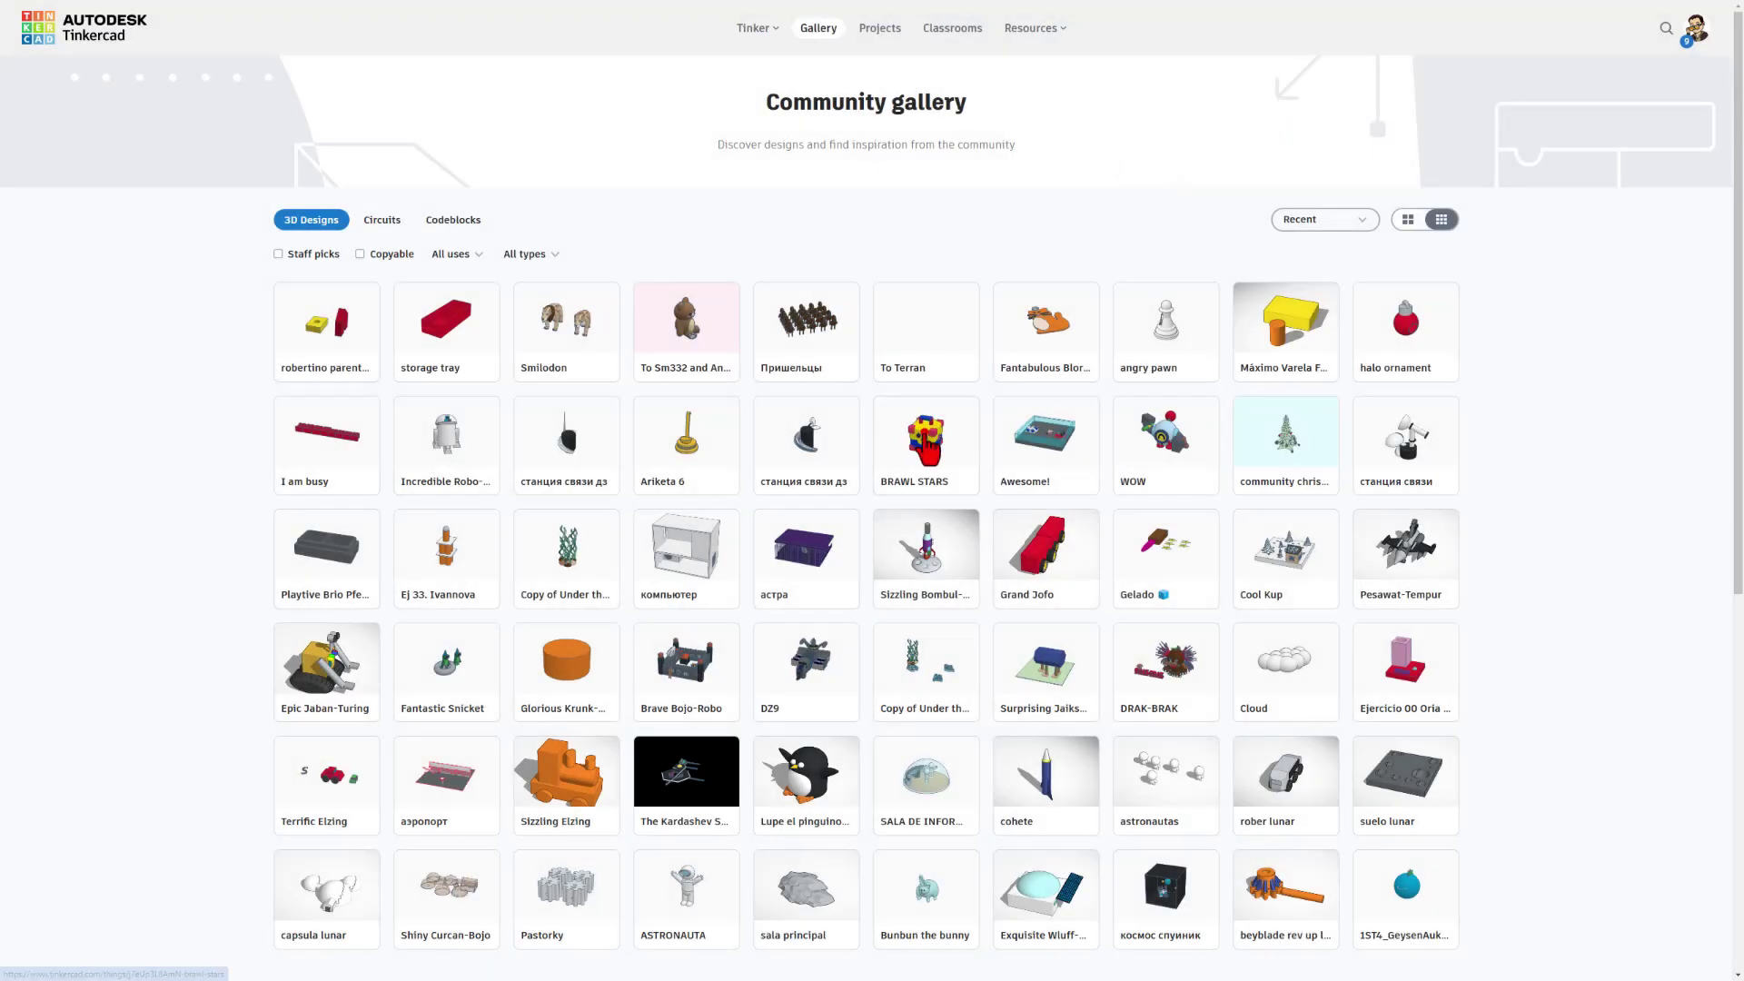
Step: Open the BRAWL STARS design and look at its reaction choices
click(925, 433)
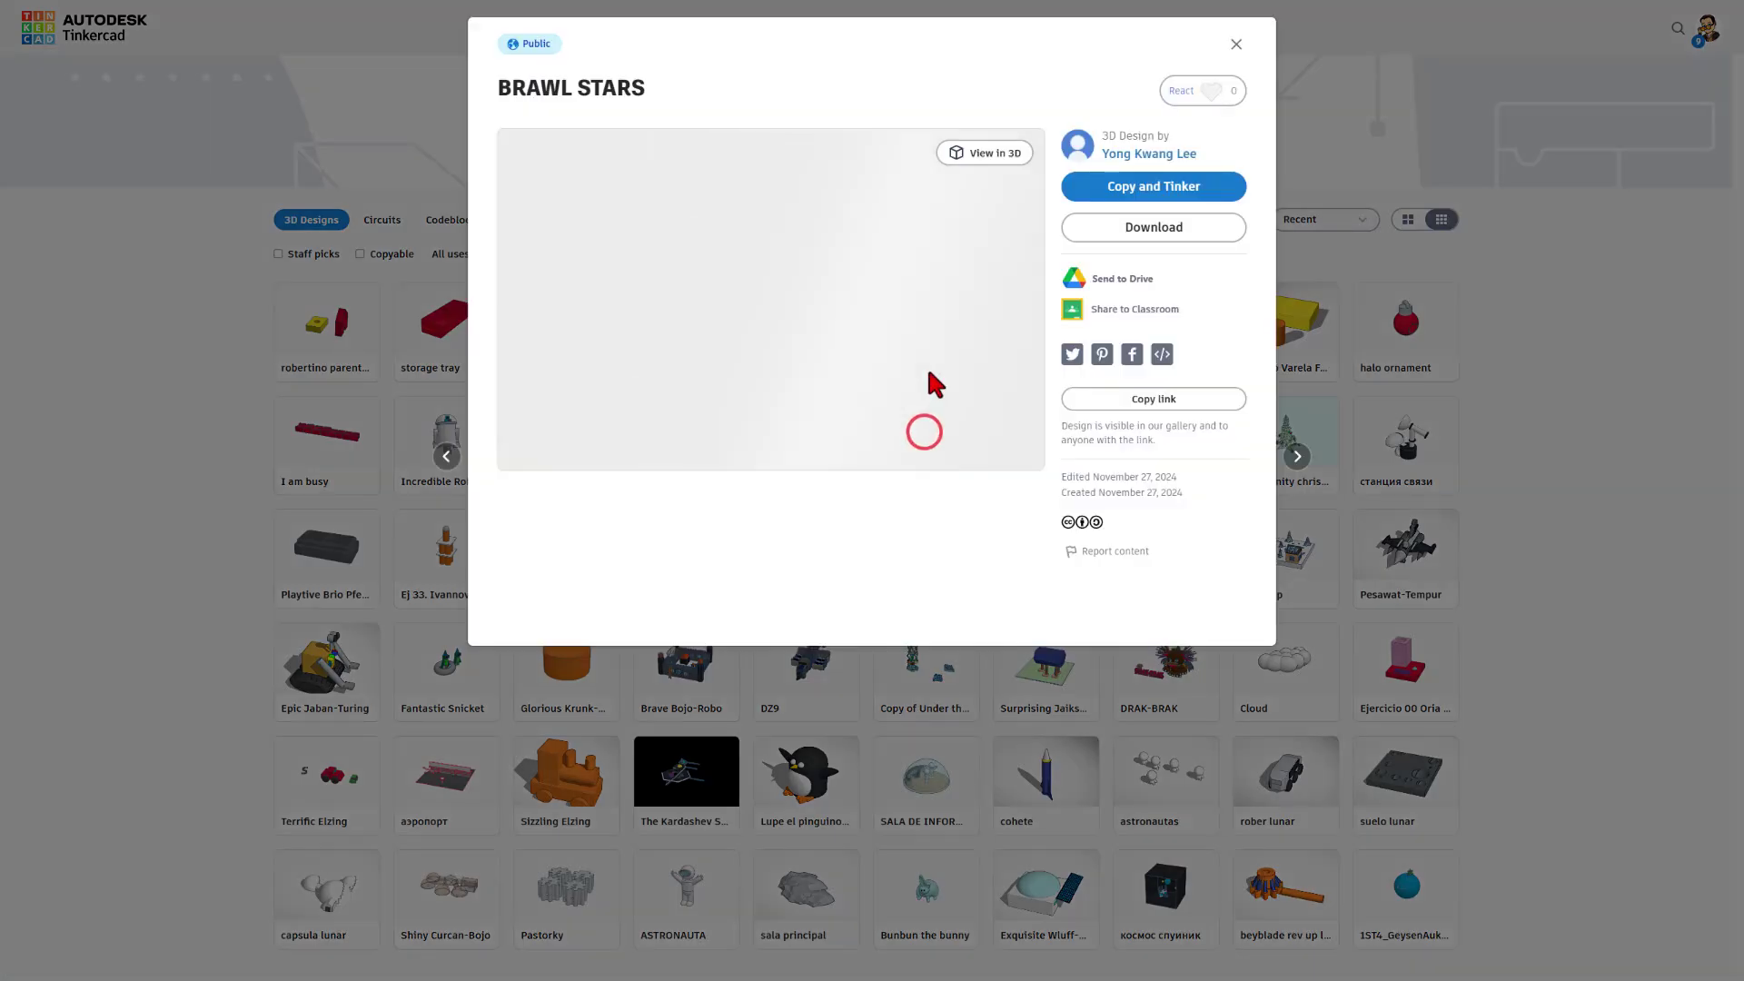
click(1211, 98)
click(900, 95)
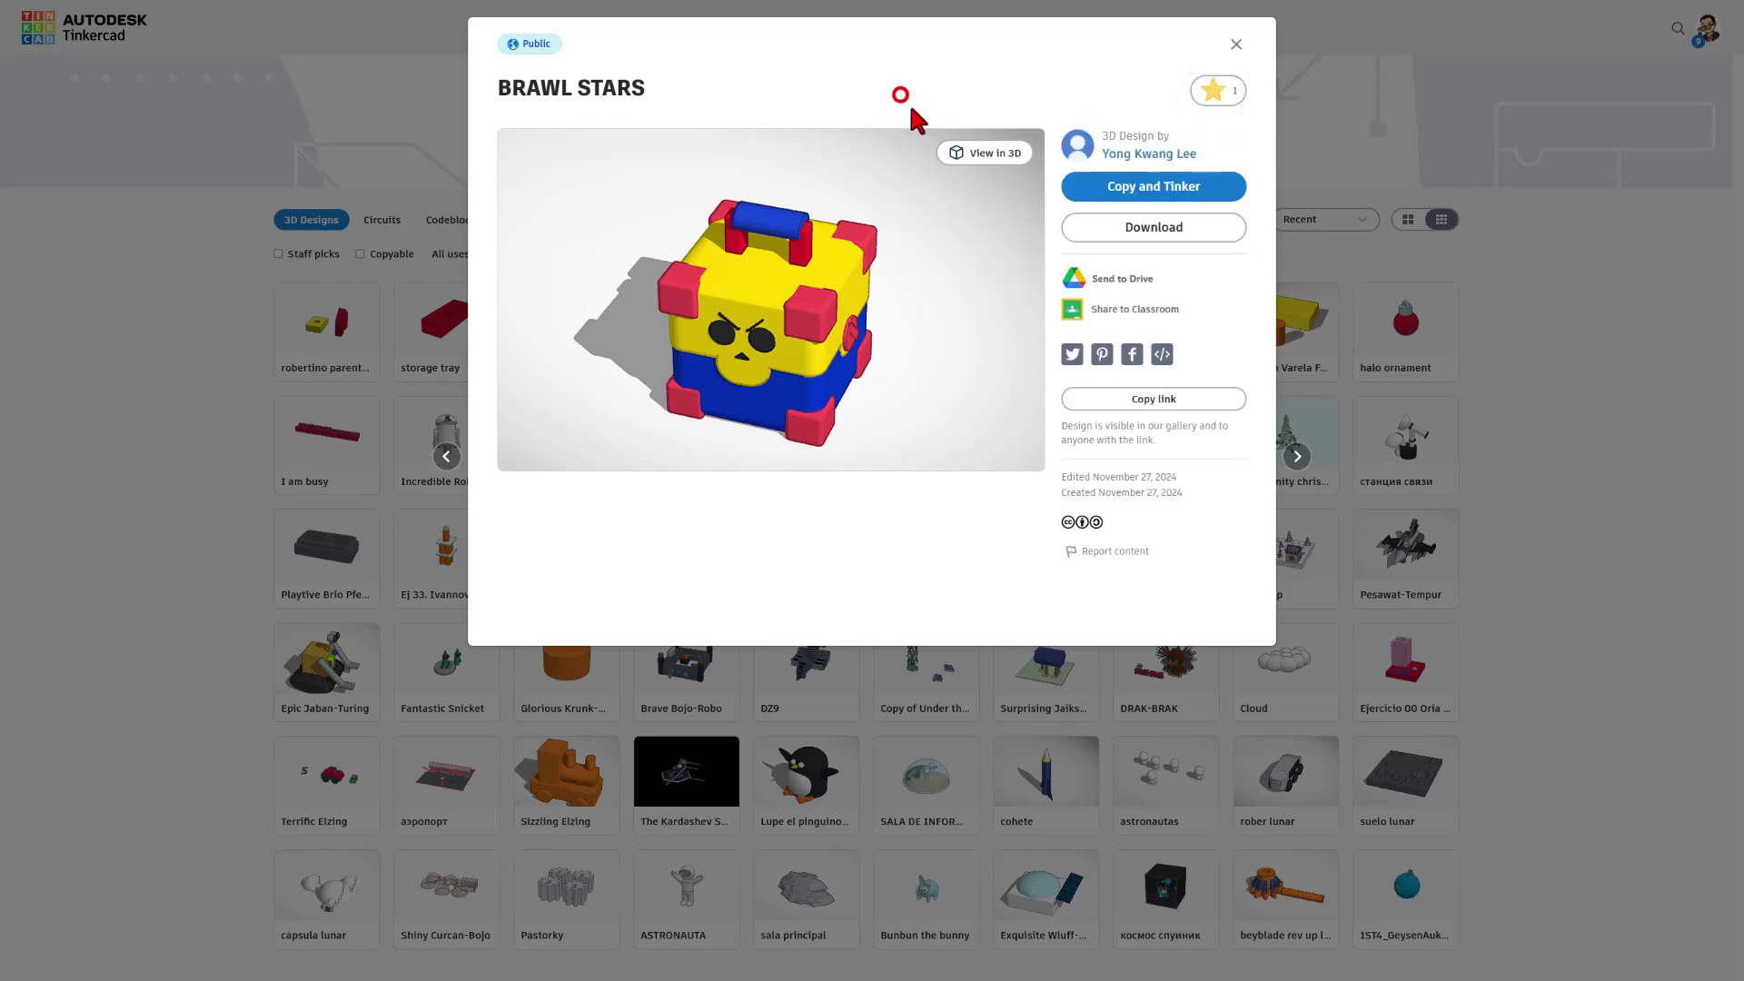
click(1608, 385)
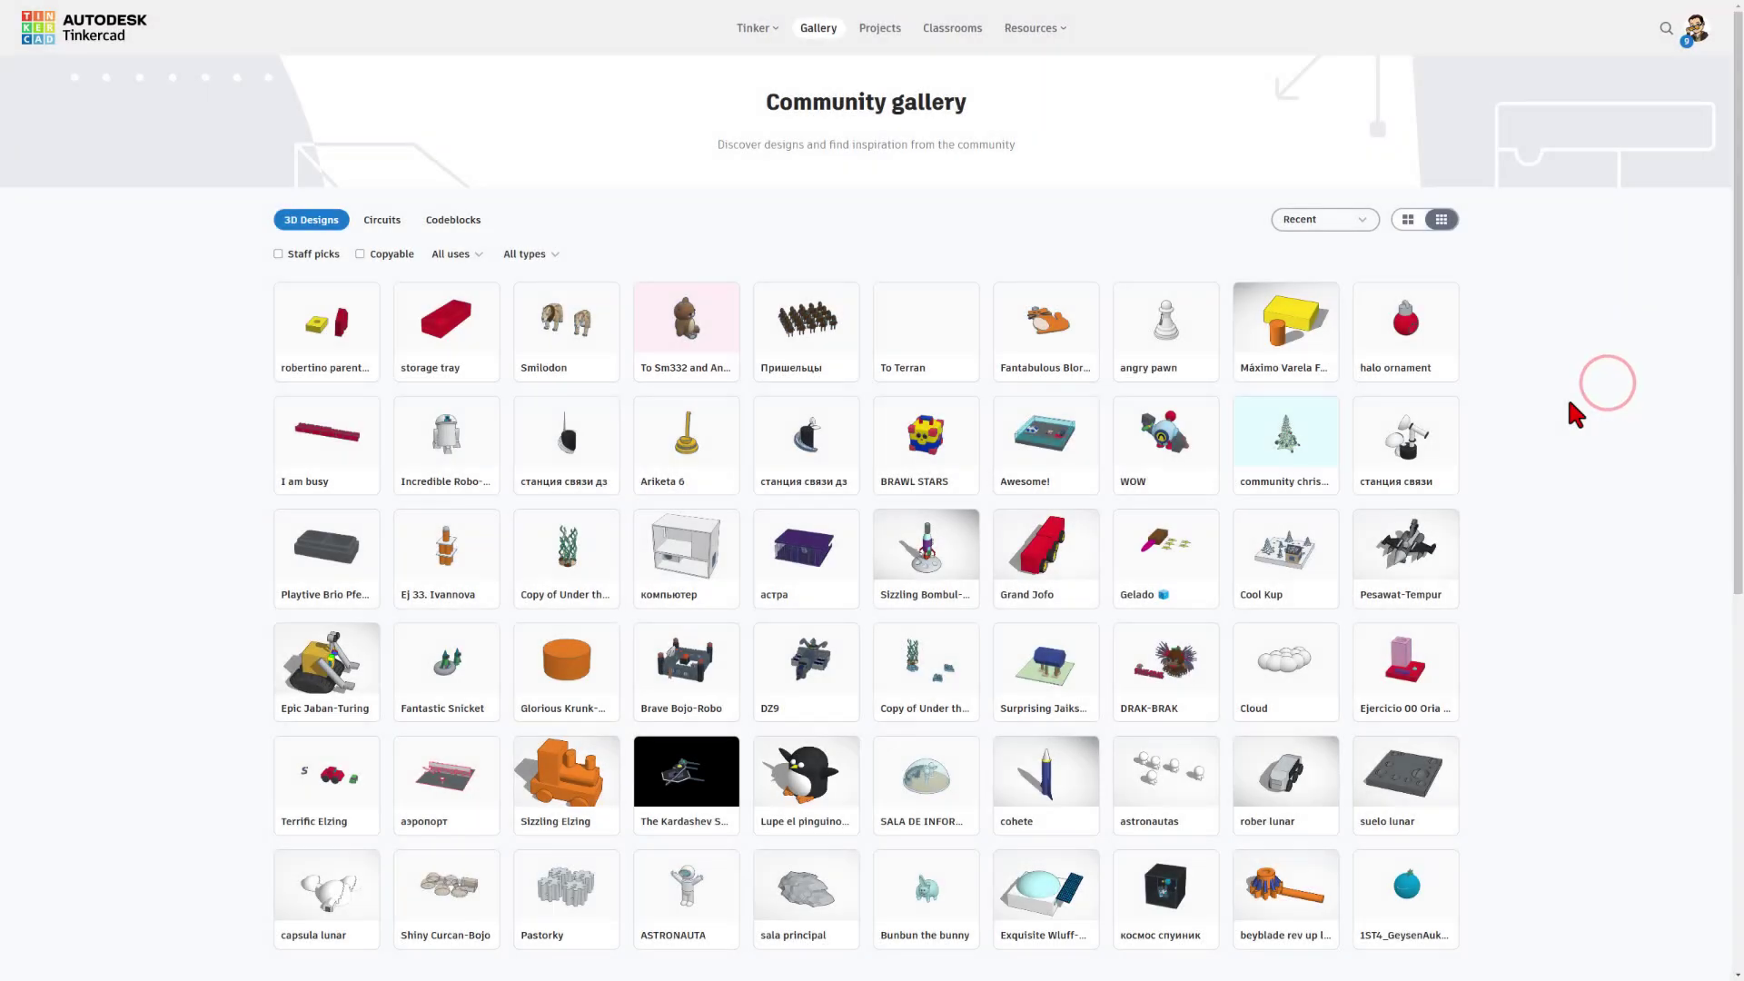